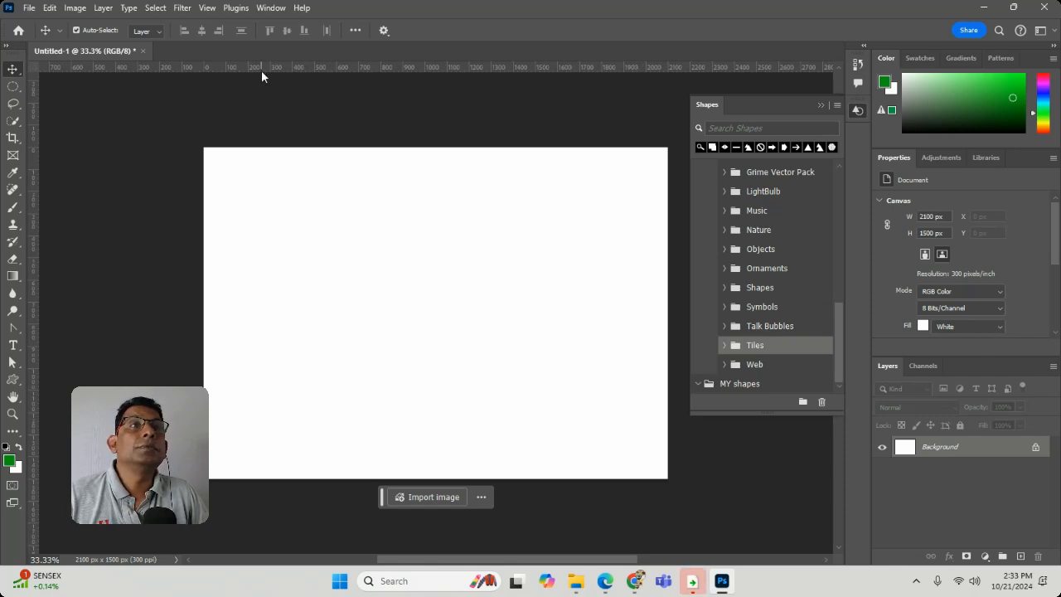
# Close the Shapes panel and display it again.
pyautogui.click(712, 105)
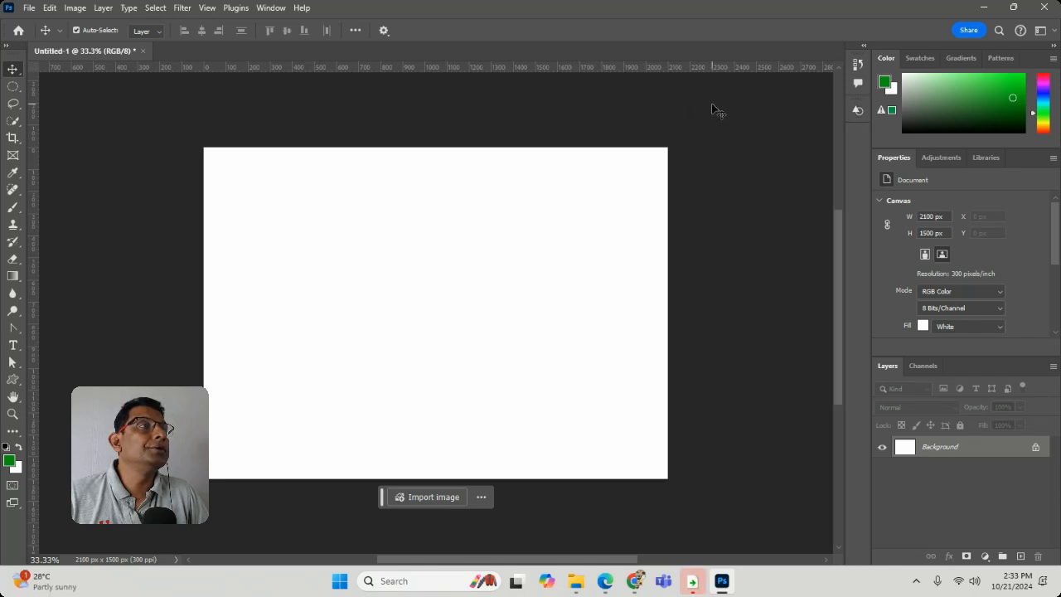
pyautogui.click(265, 10)
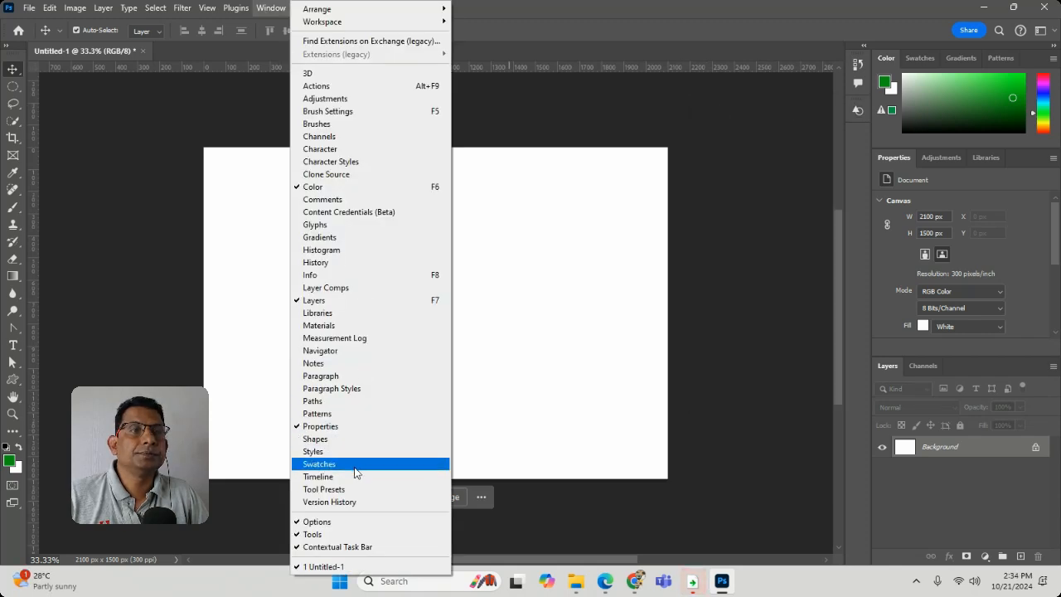
pyautogui.click(356, 439)
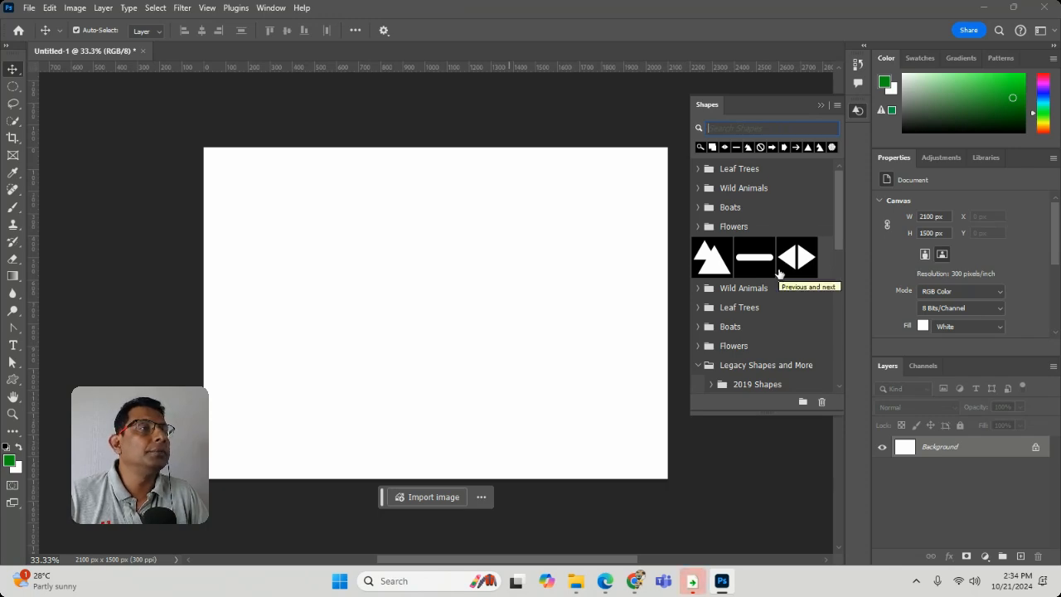
# Search the shape library for "web", and clear the search to list every shape group again.
pyautogui.scroll(-1, 772, 252)
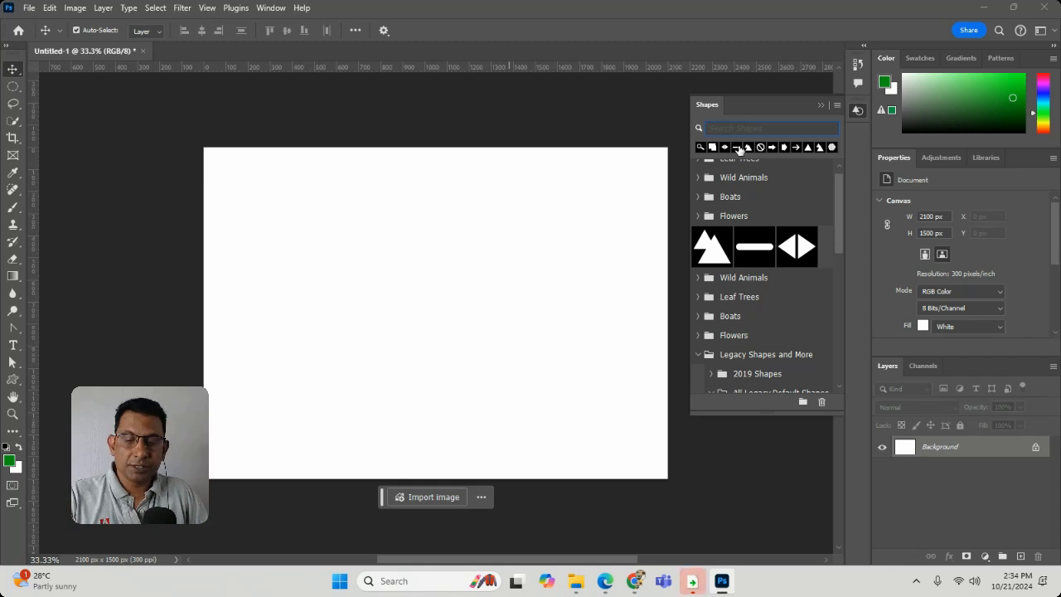
pyautogui.write('web')
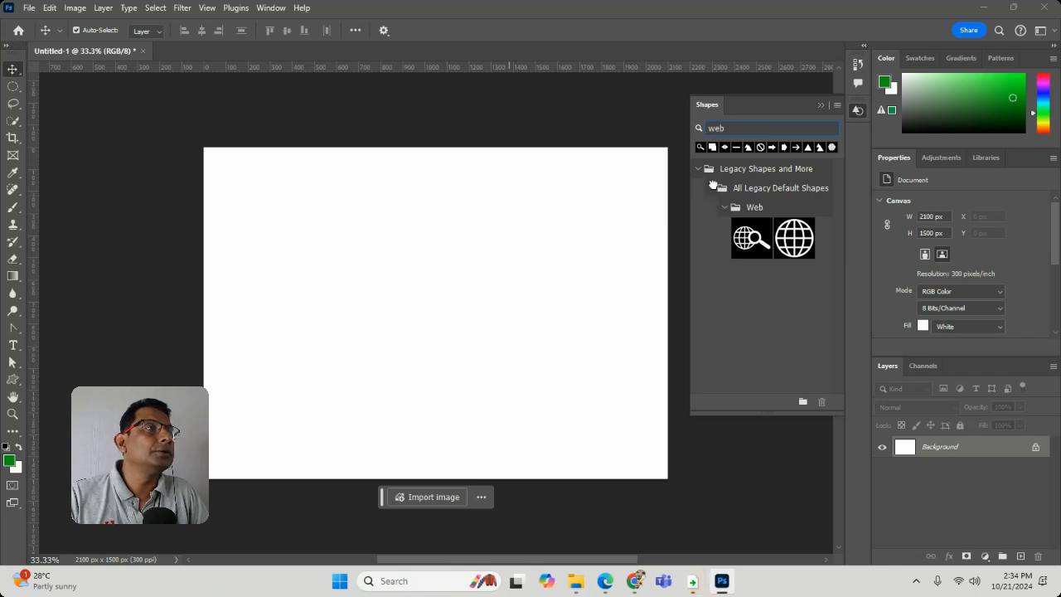
pyautogui.press('BackSpace')
pyautogui.press('BackSpace')
pyautogui.press('BackSpace')
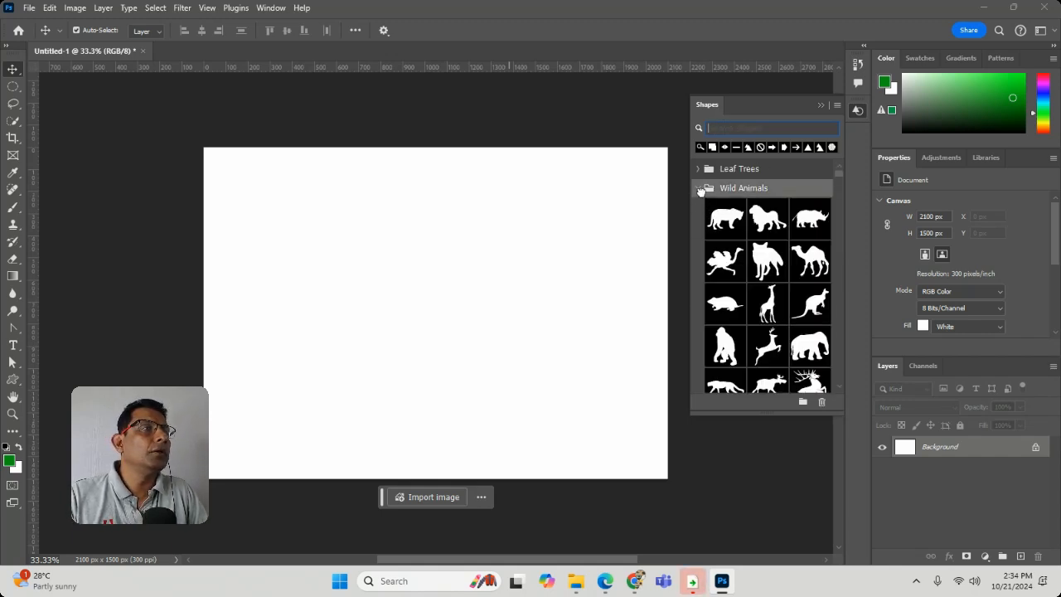
# Place the circled Forward arrow from the Web shapes on the canvas, left of centre, about 500 px in size.
pyautogui.scroll(-8, 770, 276)
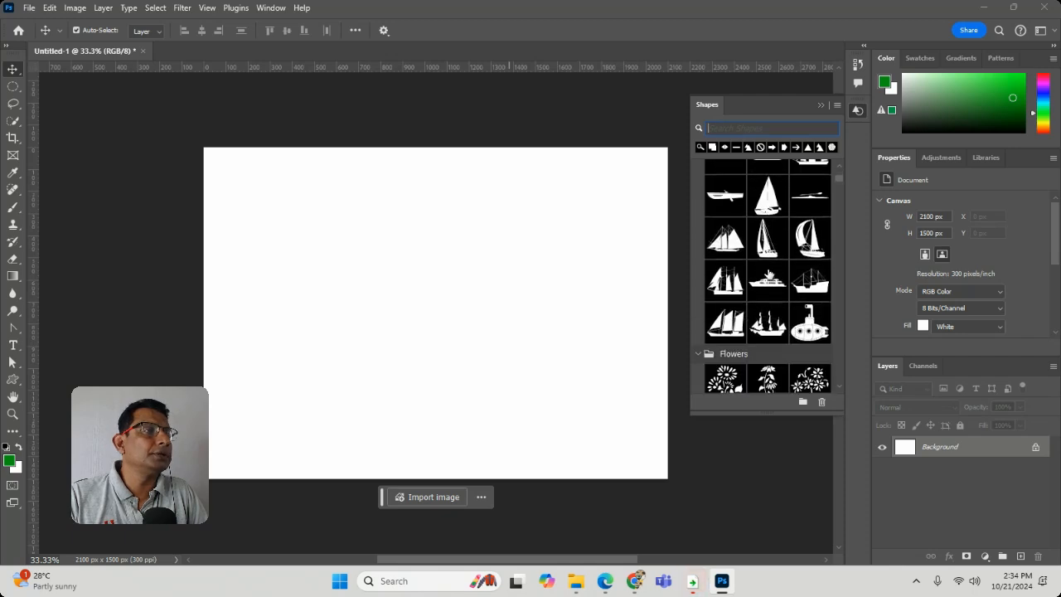
pyautogui.scroll(-6, 769, 277)
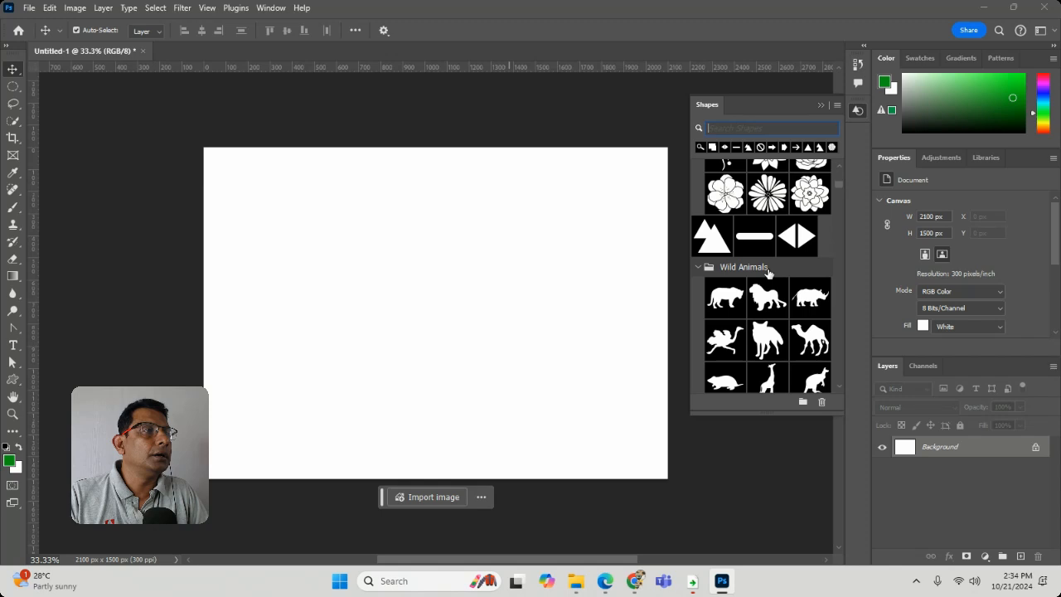
pyautogui.scroll(-5, 768, 272)
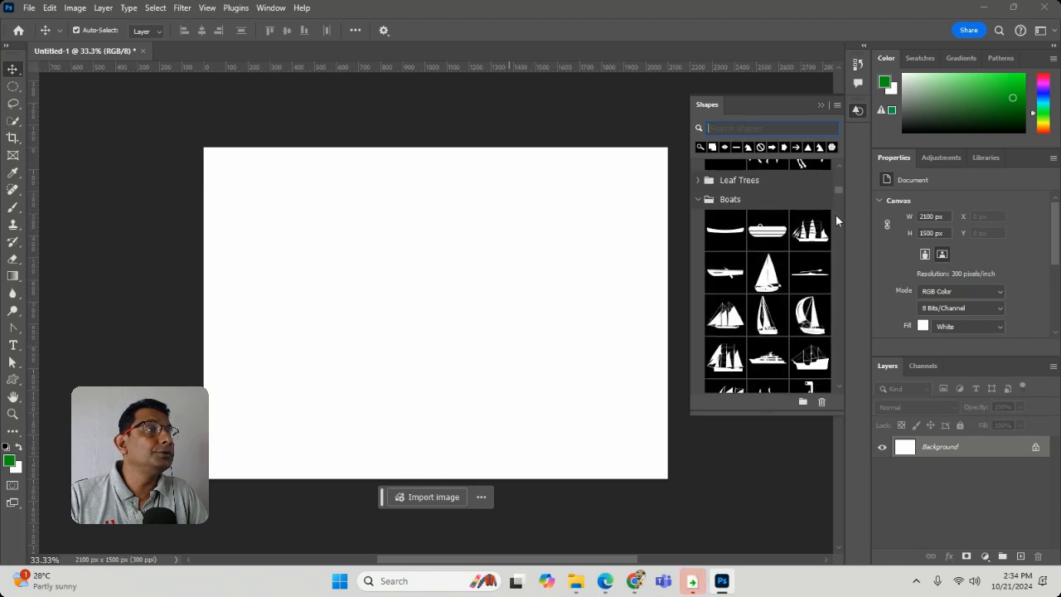
pyautogui.moveTo(838, 191); pyautogui.dragTo(830, 426)
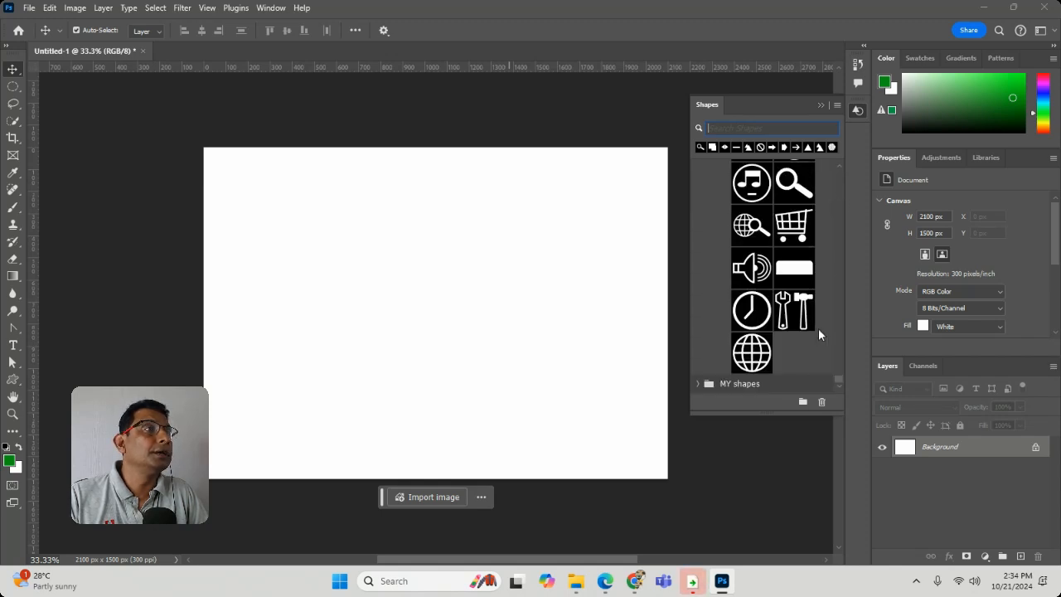
pyautogui.scroll(1, 818, 328)
pyautogui.scroll(5, 819, 328)
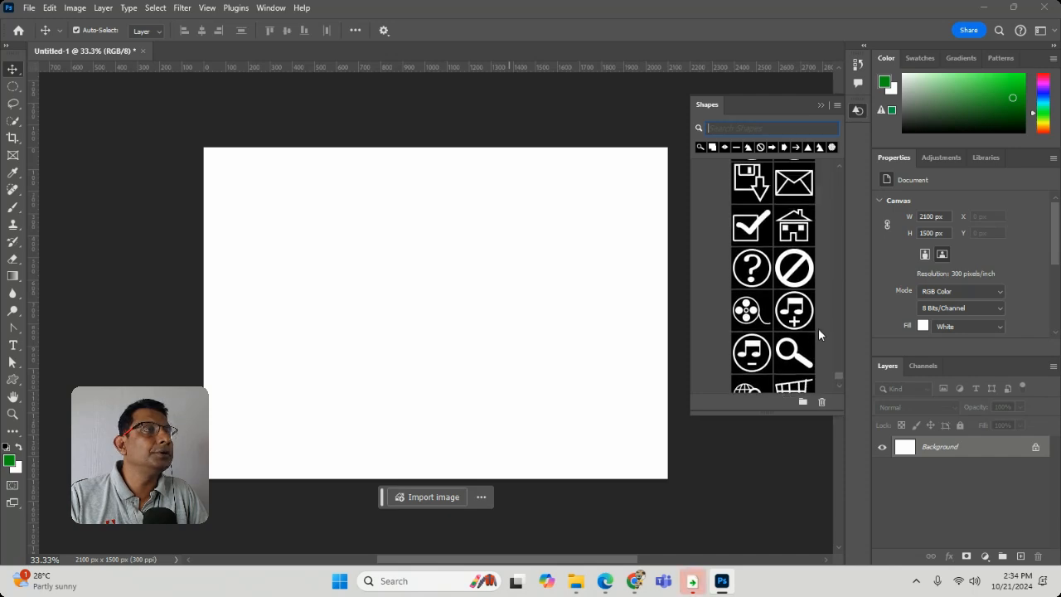
pyautogui.scroll(5, 818, 329)
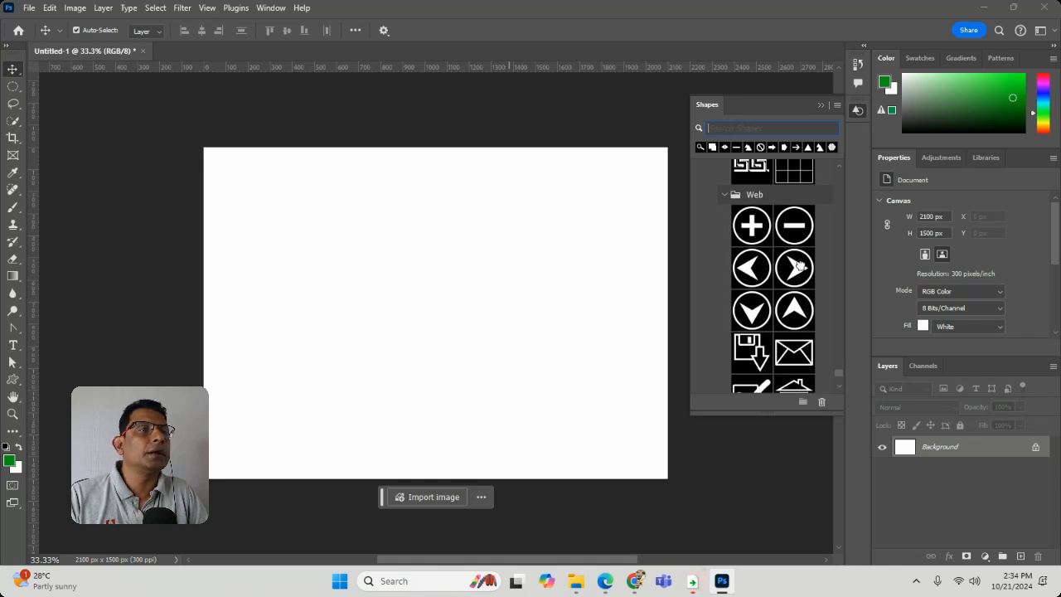
pyautogui.moveTo(795, 268); pyautogui.dragTo(377, 305)
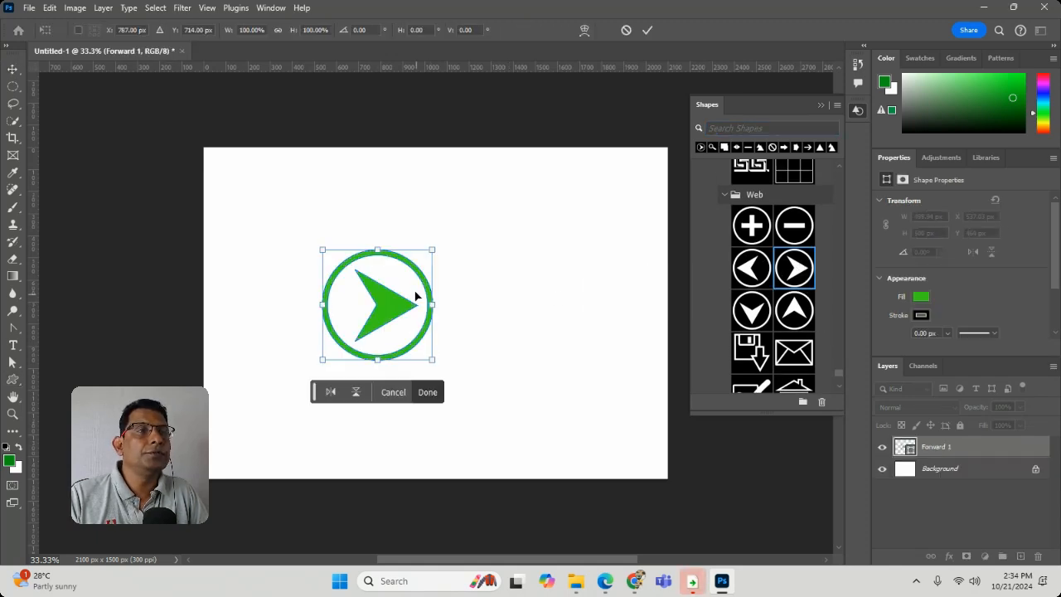
pyautogui.press('Return')
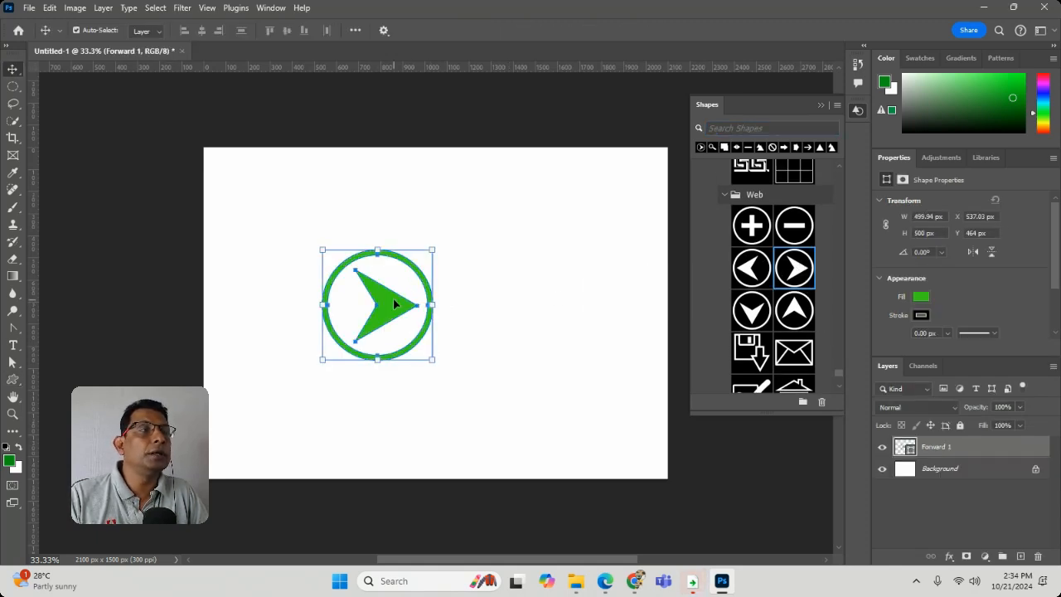
# Fill the Forward shape with the pinkish-red colour from the recently used colours.
pyautogui.click(920, 296)
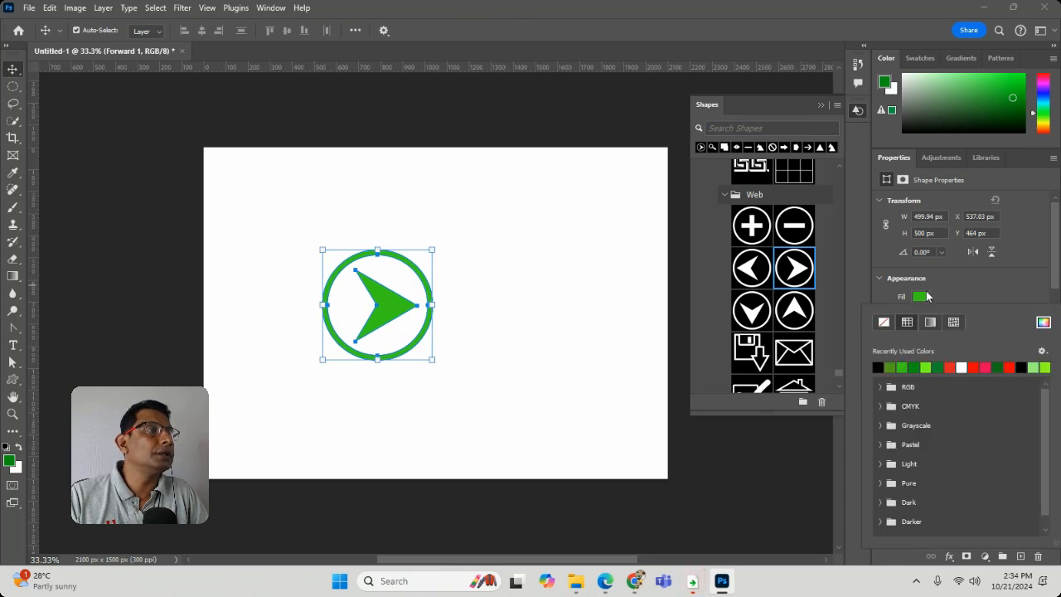
pyautogui.click(1023, 365)
pyautogui.click(1003, 365)
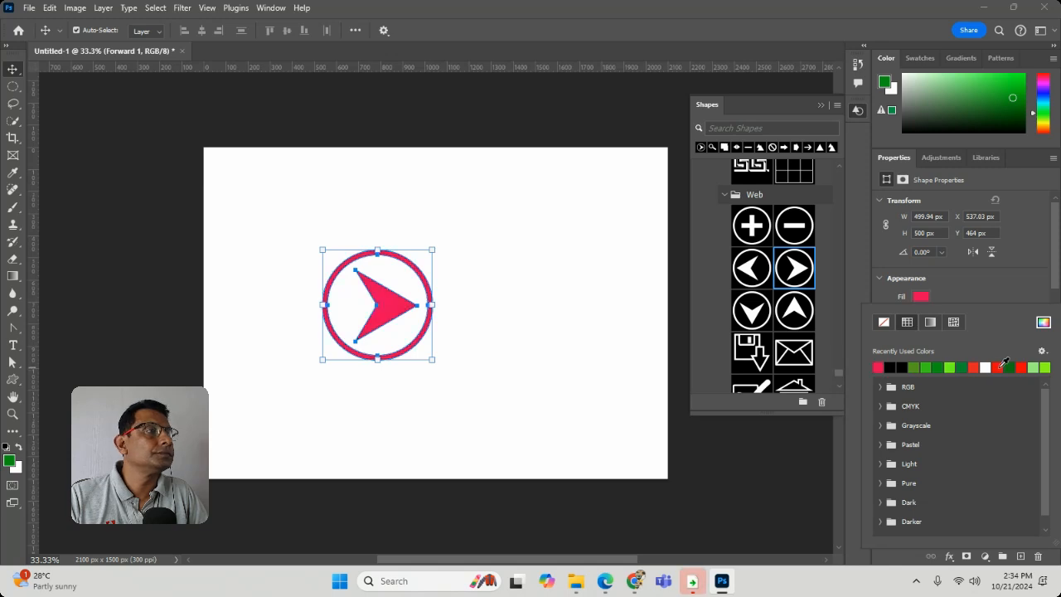
pyautogui.click(998, 275)
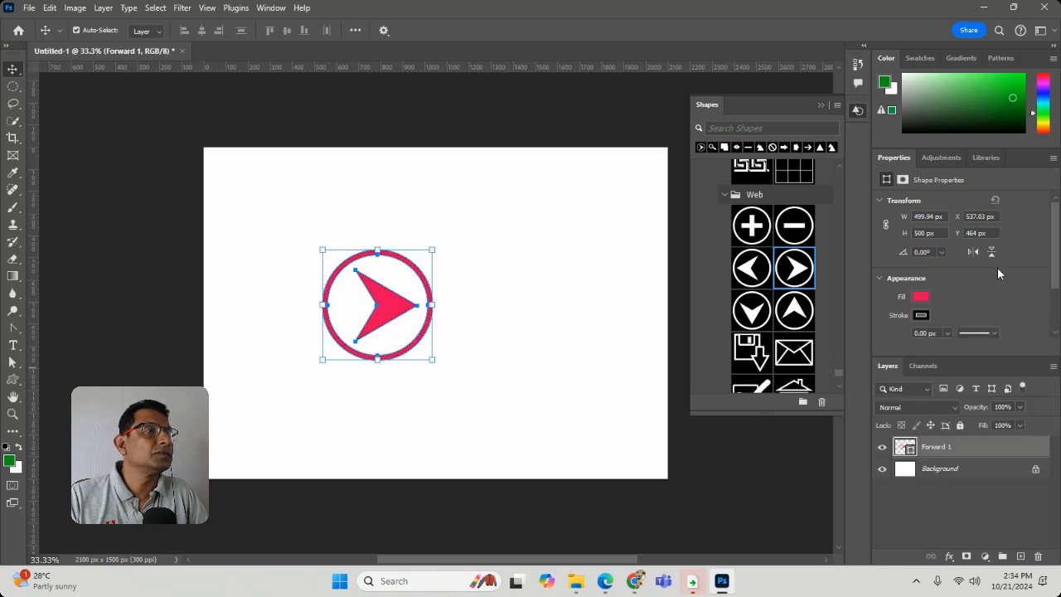
# Remove the fill from the Forward shape by setting it to no colour.
pyautogui.click(920, 296)
pyautogui.click(883, 323)
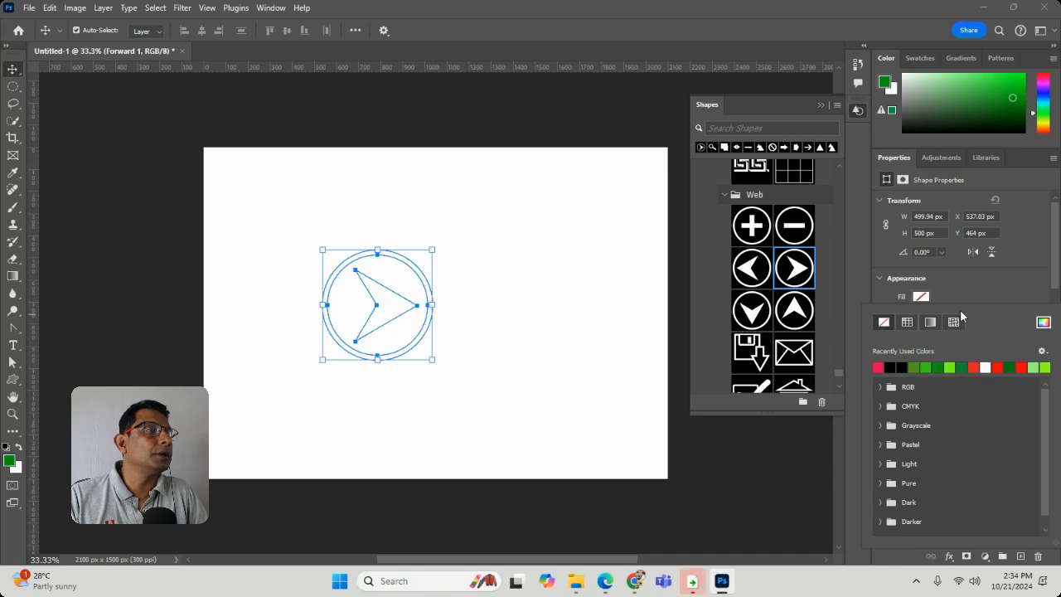
pyautogui.click(991, 281)
# Examine the Forward shape's stroke colour, line style and width options.
pyautogui.click(922, 318)
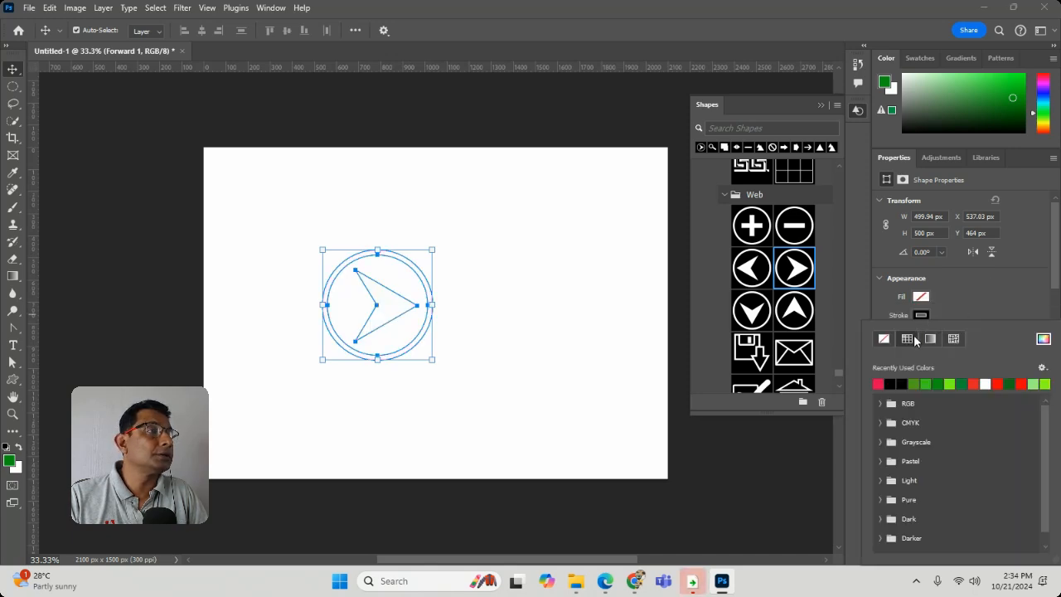
pyautogui.click(982, 299)
pyautogui.click(993, 333)
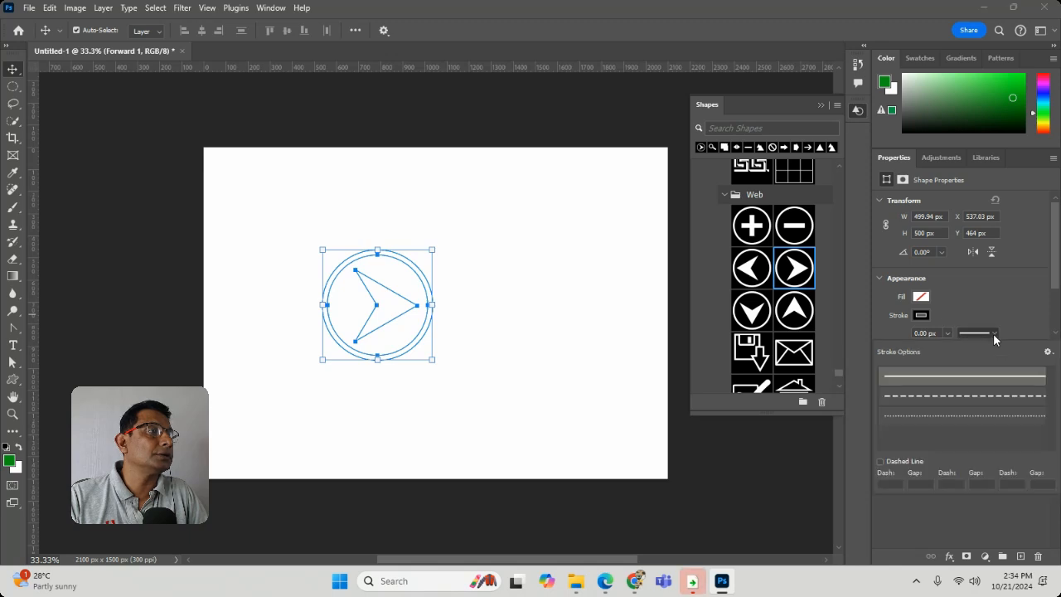
pyautogui.click(996, 330)
pyautogui.click(941, 334)
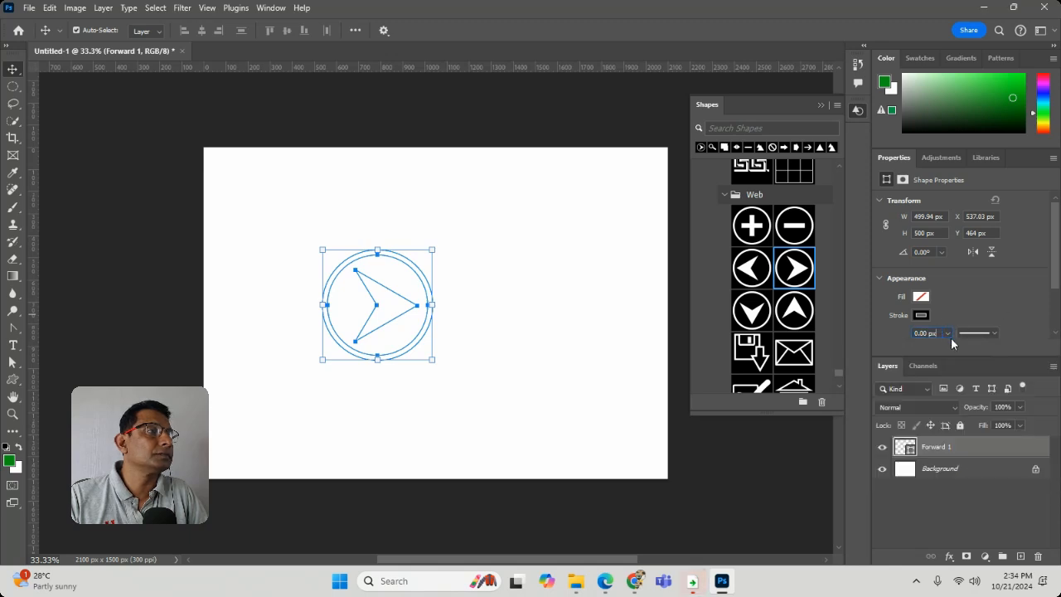
# Reselect the unfilled Forward shape on the canvas, fill it with the recently used dark olive green, and deselect it.
pyautogui.click(491, 343)
pyautogui.moveTo(284, 223); pyautogui.dragTo(525, 367)
pyautogui.click(920, 296)
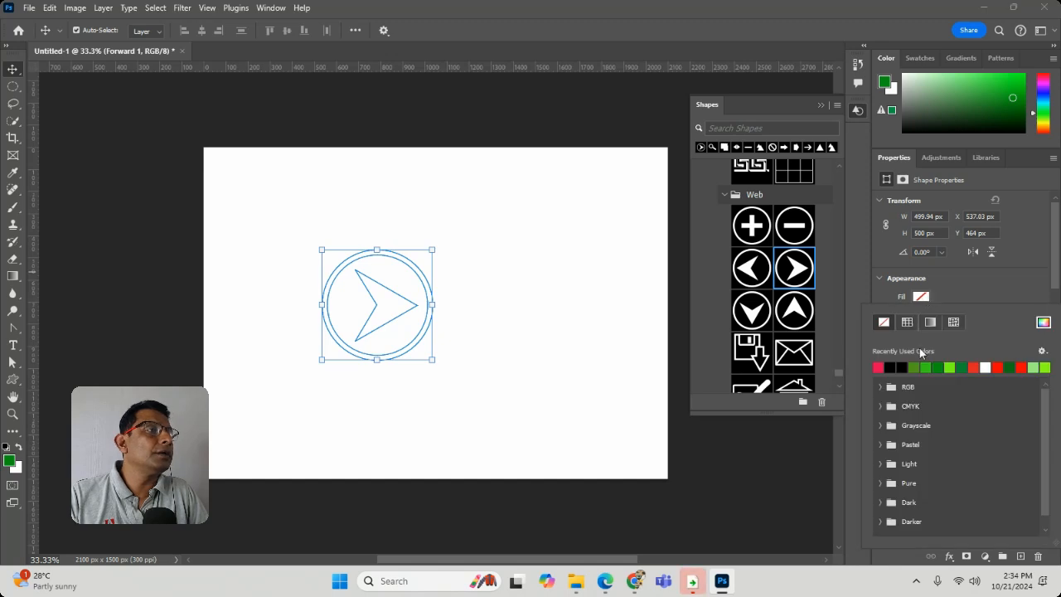
pyautogui.click(925, 366)
pyautogui.click(522, 326)
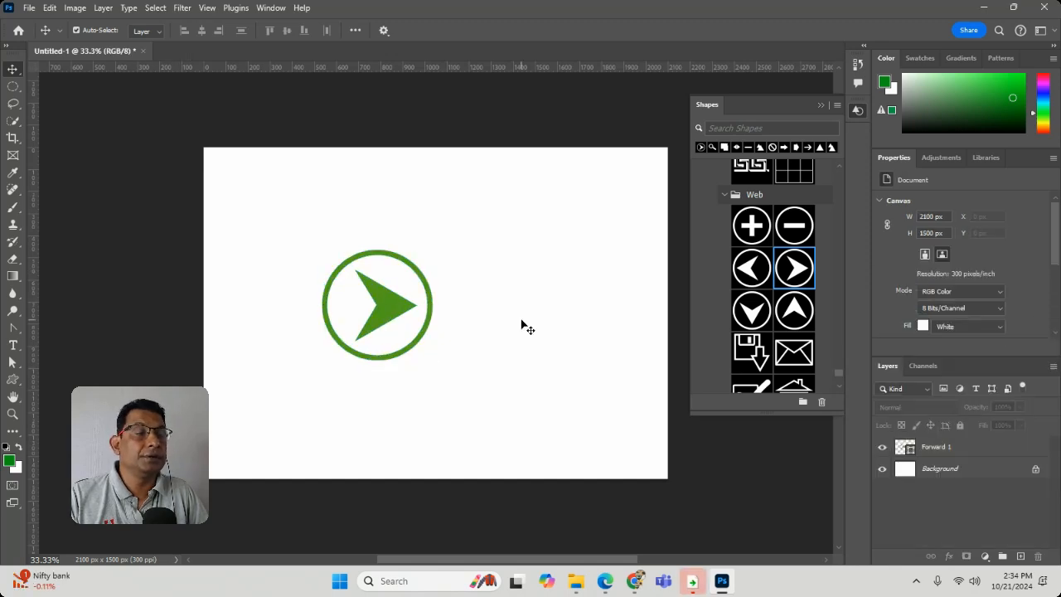
# Delete the Forward shape and place the Back arrow from the Web shapes in the canvas's upper-left area.
pyautogui.click(431, 323)
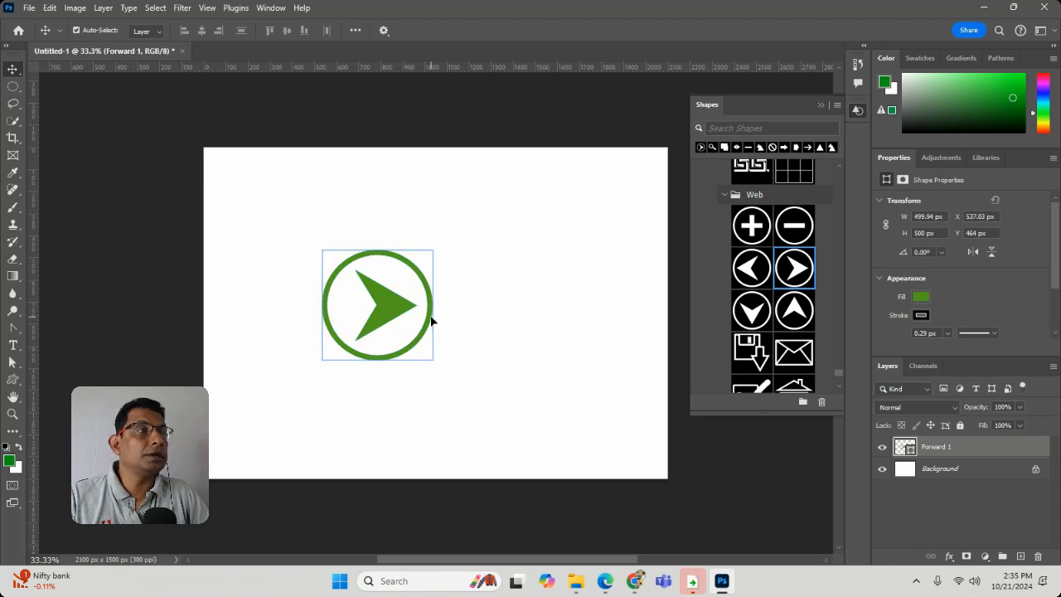
pyautogui.press('Delete')
pyautogui.moveTo(751, 274); pyautogui.dragTo(271, 223)
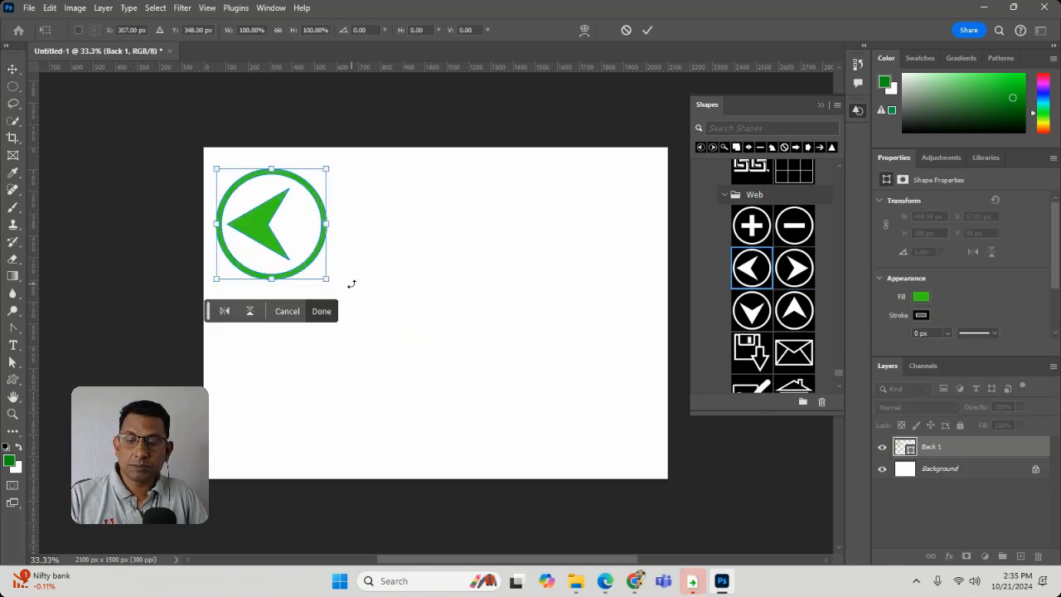
# Try enlarging the Back shape several times, undo each resize, and accept the placement at 100% scale.
pyautogui.moveTo(327, 227); pyautogui.dragTo(574, 277)
pyautogui.hotkey('ctrl', 'z')
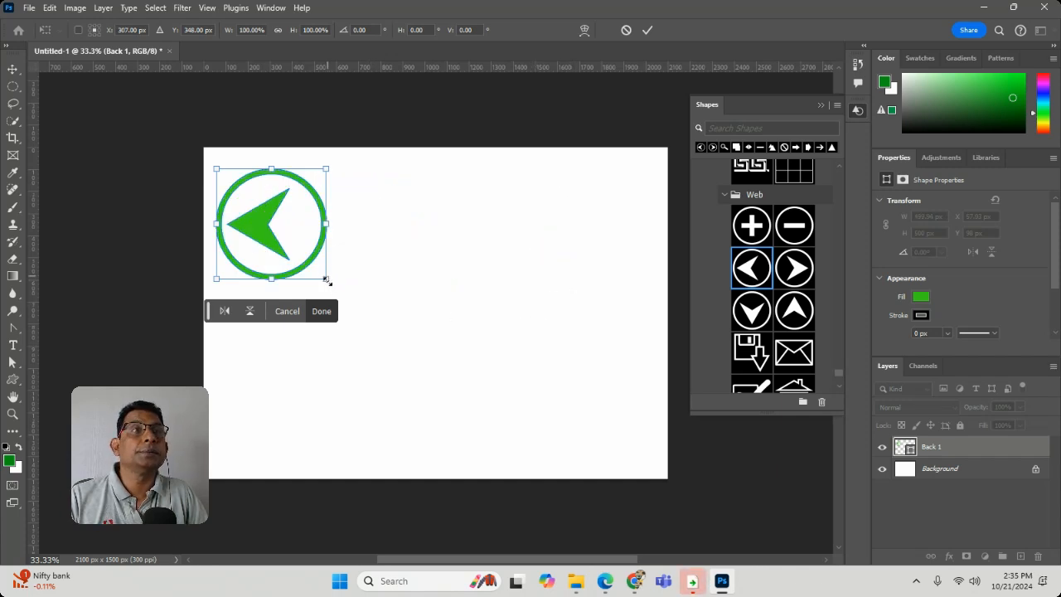
pyautogui.moveTo(325, 284); pyautogui.dragTo(452, 412)
pyautogui.hotkey('ctrl', 'z')
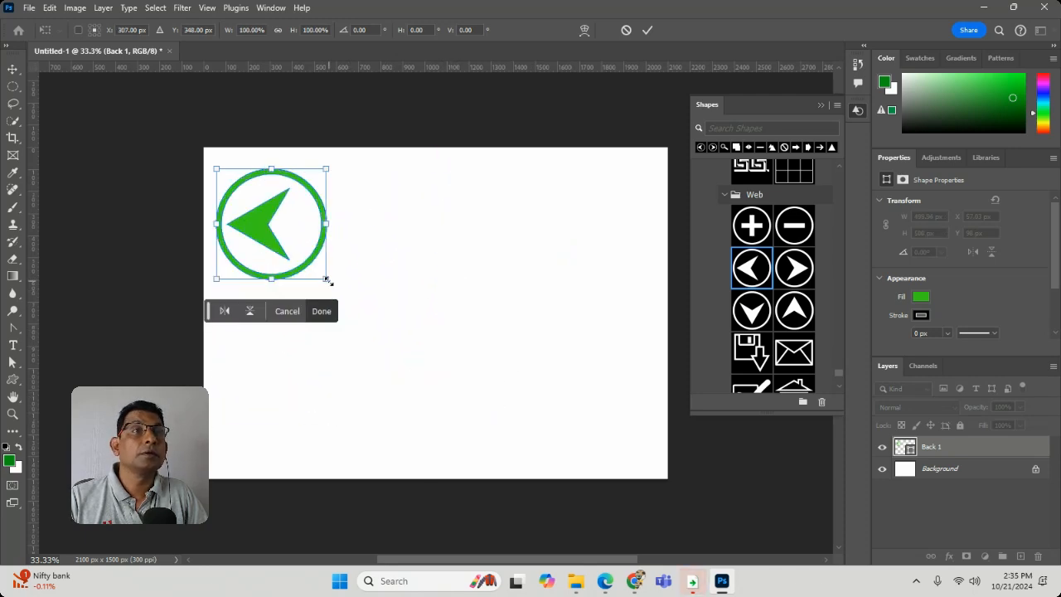
pyautogui.moveTo(330, 282); pyautogui.dragTo(492, 440)
pyautogui.hotkey('ctrl', 'z')
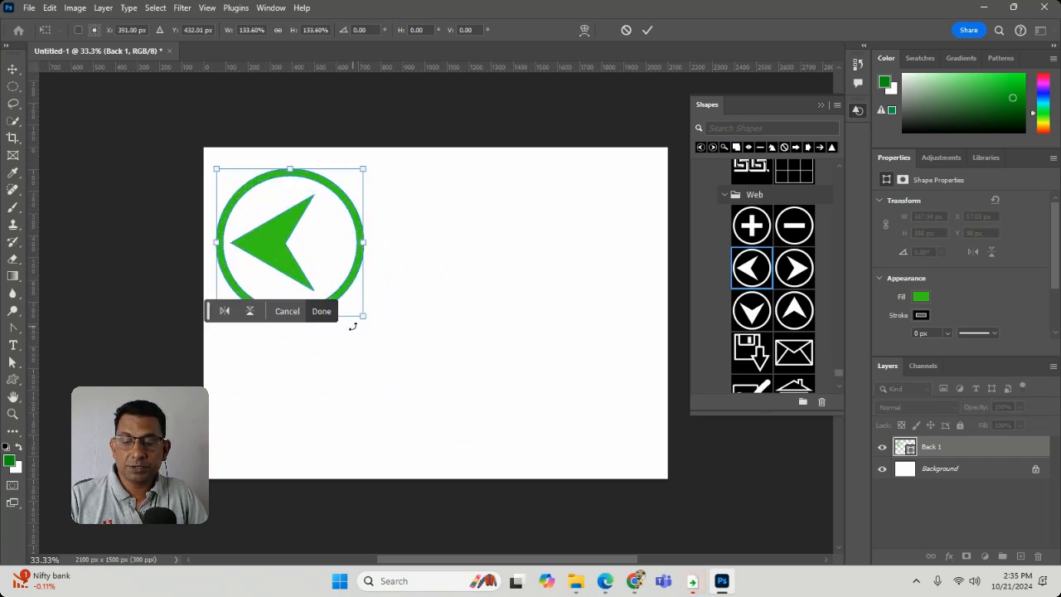
pyautogui.press('Return')
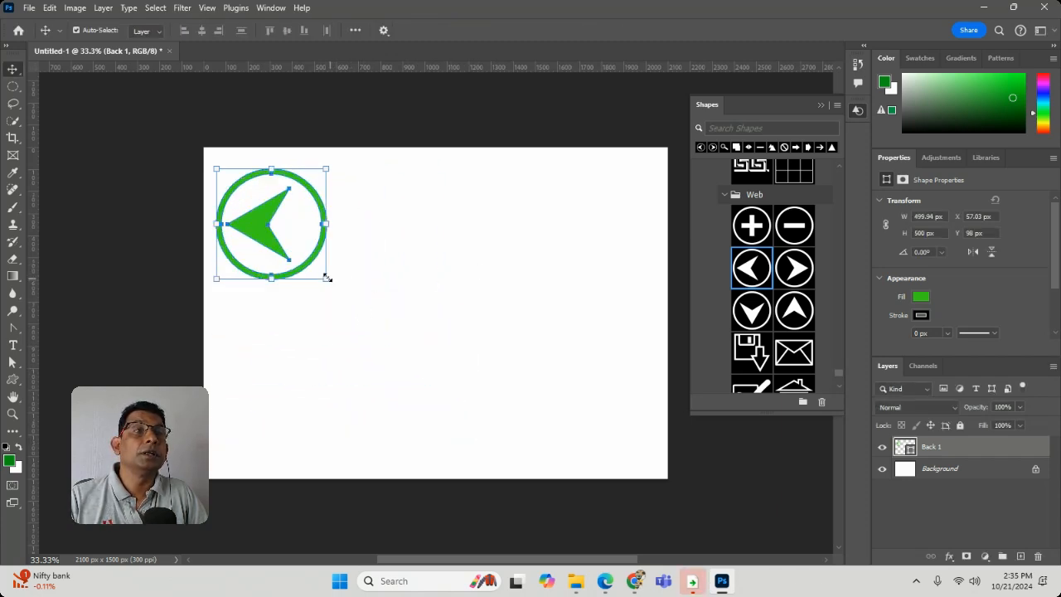
# Try enlarging the placed Back shape from its lower-right corner, undo the resize, and commit the transform.
pyautogui.moveTo(330, 283); pyautogui.dragTo(487, 430)
pyautogui.hotkey('ctrl', 'z')
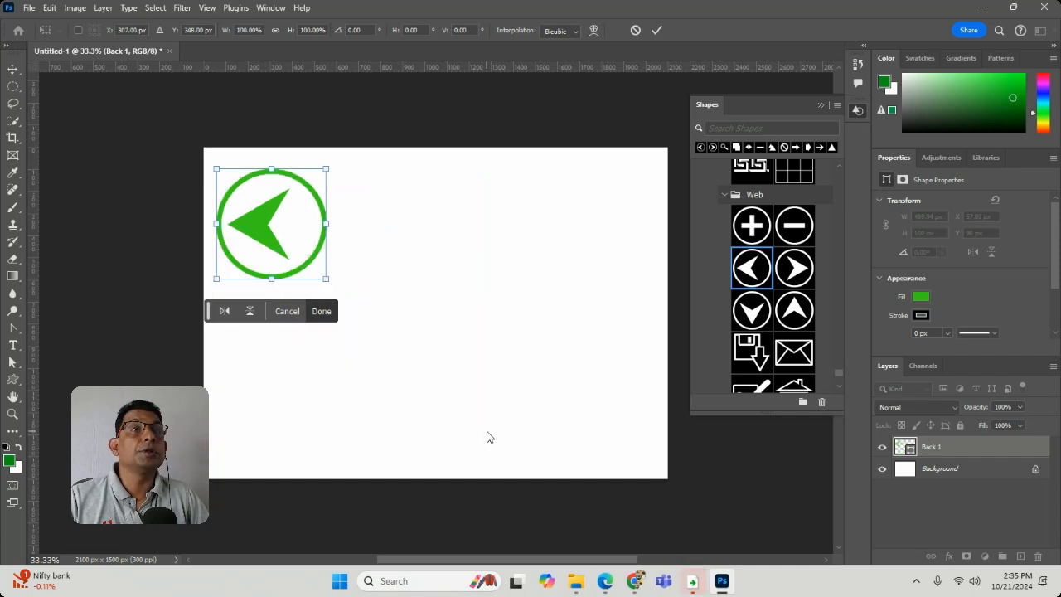
pyautogui.press('Return')
# Select the Back shape by its circular outline and delete it from the canvas.
pyautogui.click(319, 239)
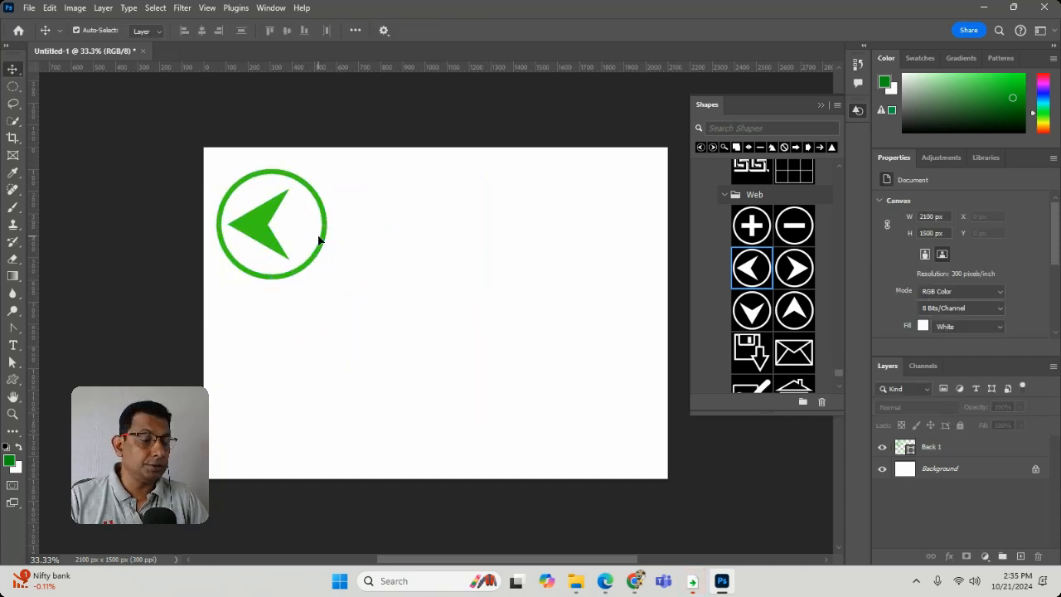
pyautogui.click(323, 241)
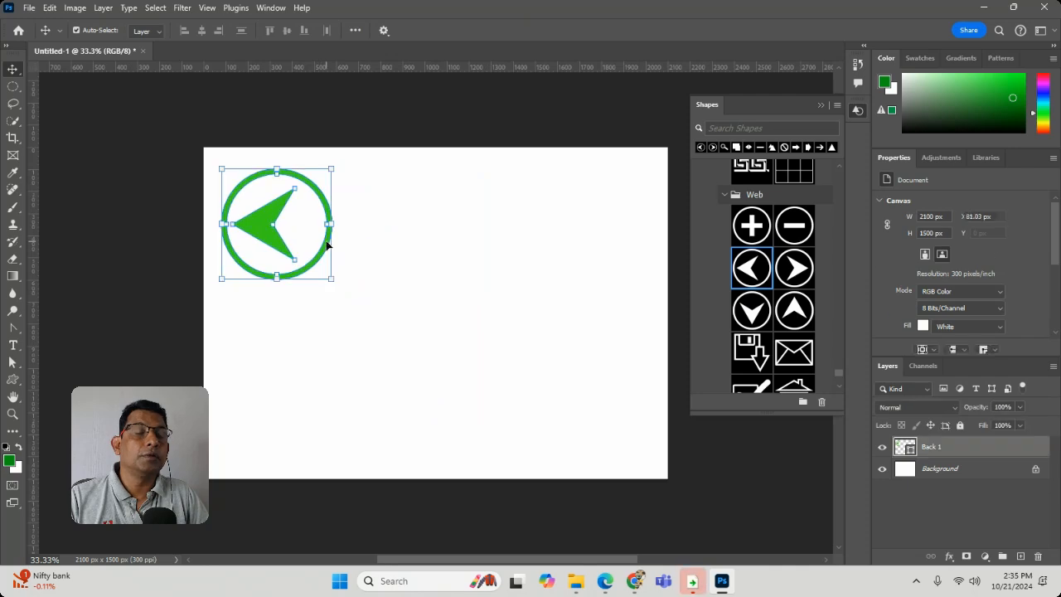
pyautogui.press('Delete')
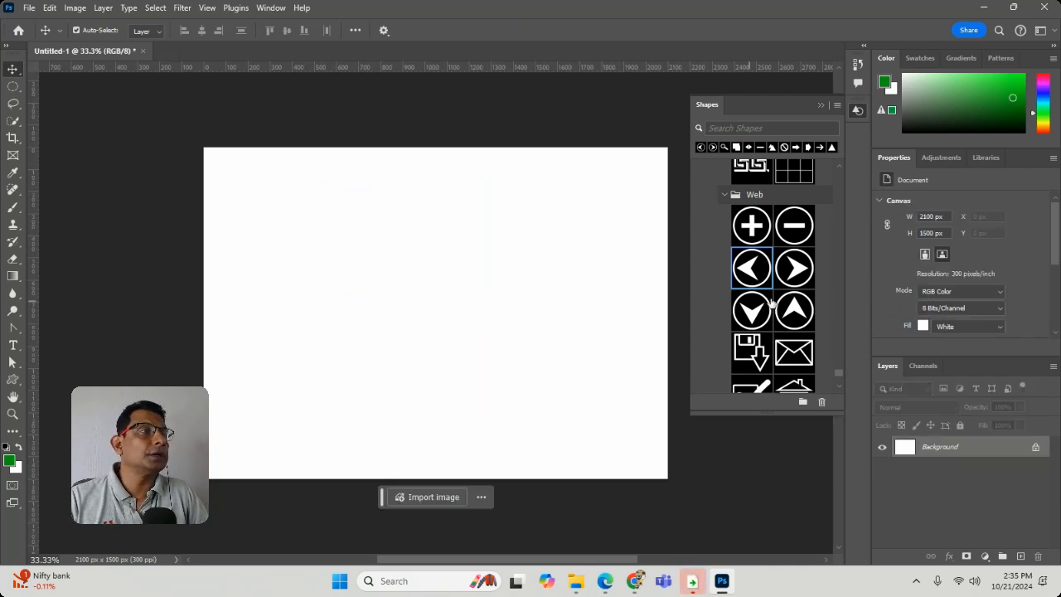
# Place the Forward arrow from the Web shapes in the canvas's upper-left area, scaled to about 47%.
pyautogui.moveTo(563, 221); pyautogui.dragTo(346, 236)
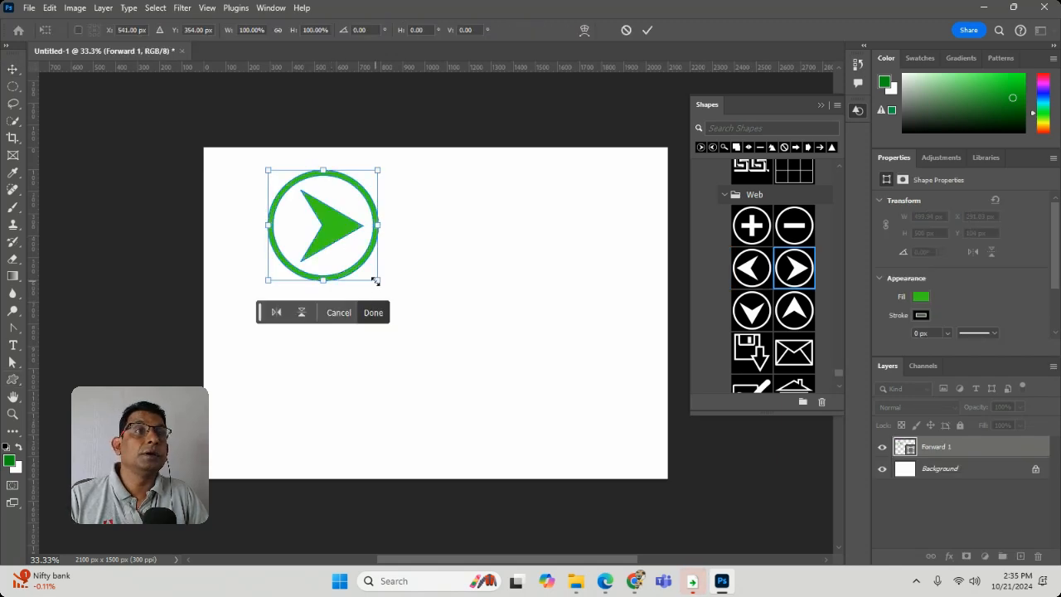
pyautogui.moveTo(375, 291); pyautogui.dragTo(383, 328)
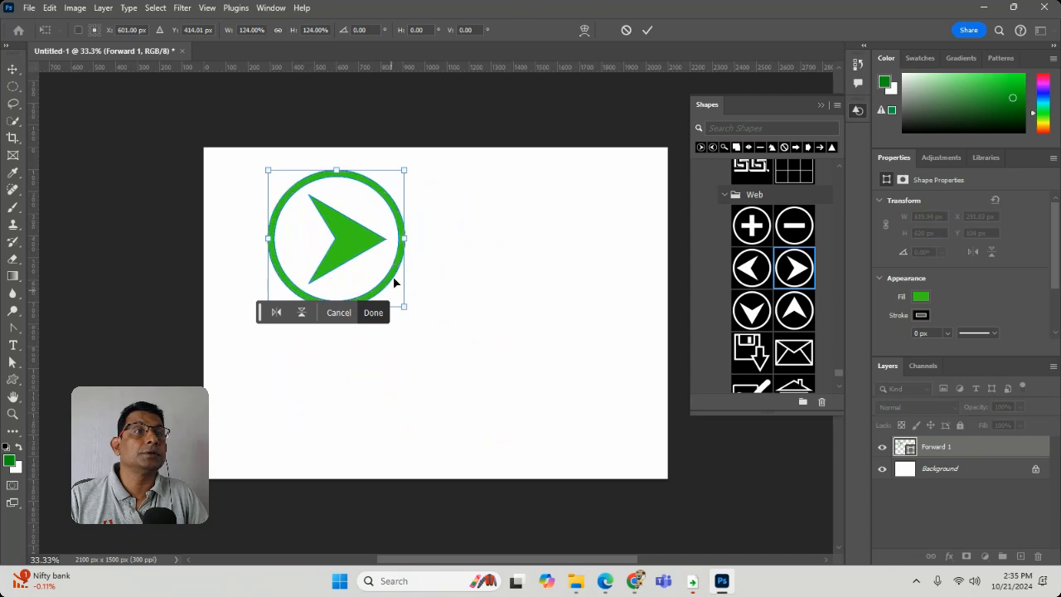
pyautogui.moveTo(404, 264); pyautogui.dragTo(322, 241)
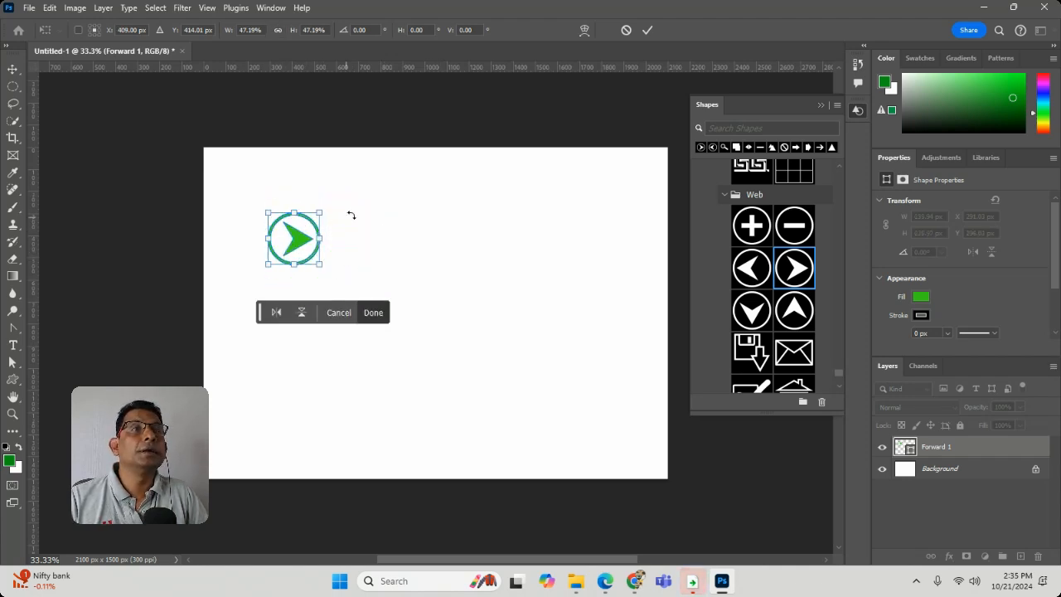
pyautogui.click(17, 72)
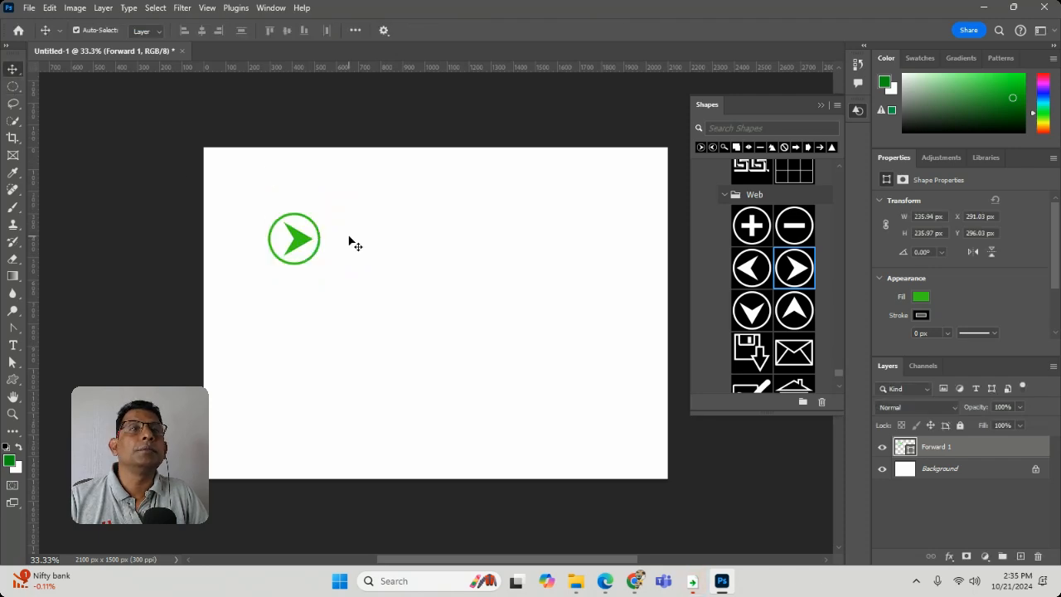
pyautogui.click(351, 239)
# Search the shape library for "search".
pyautogui.click(759, 128)
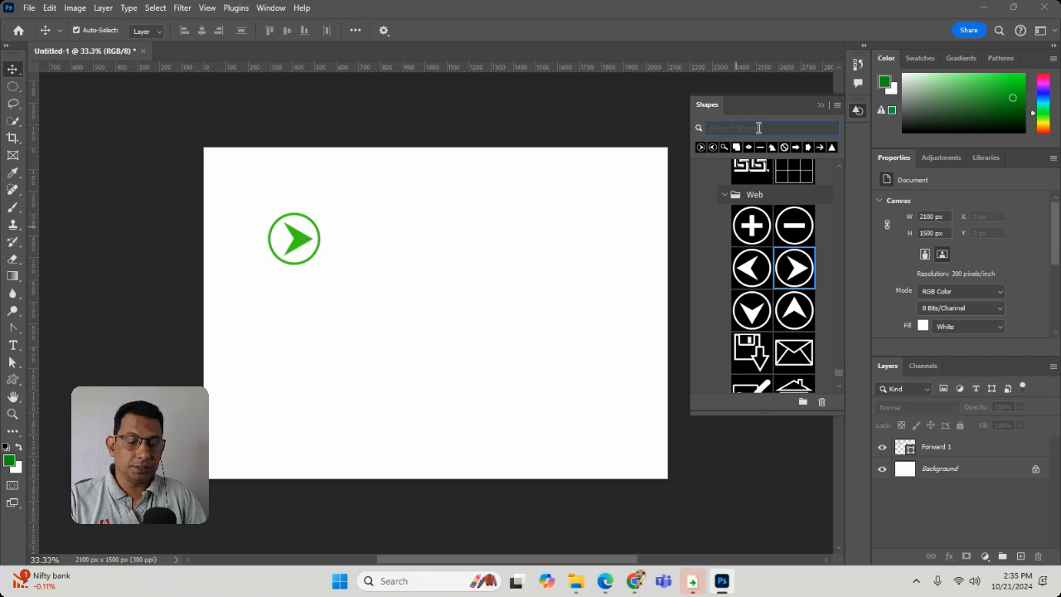
pyautogui.write('seac')
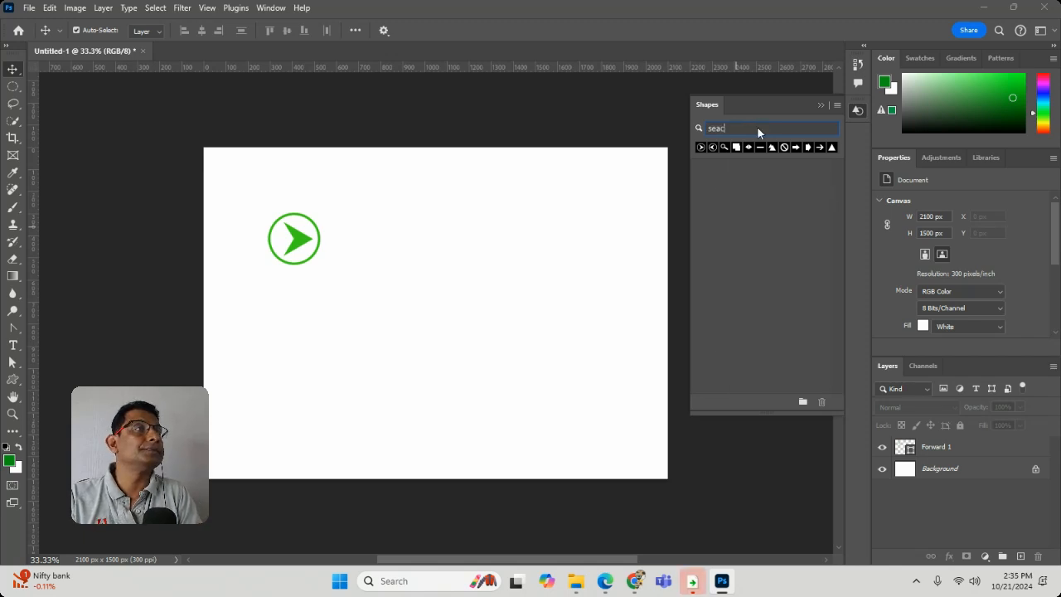
pyautogui.write('h')
pyautogui.press('BackSpace')
pyautogui.press('BackSpace')
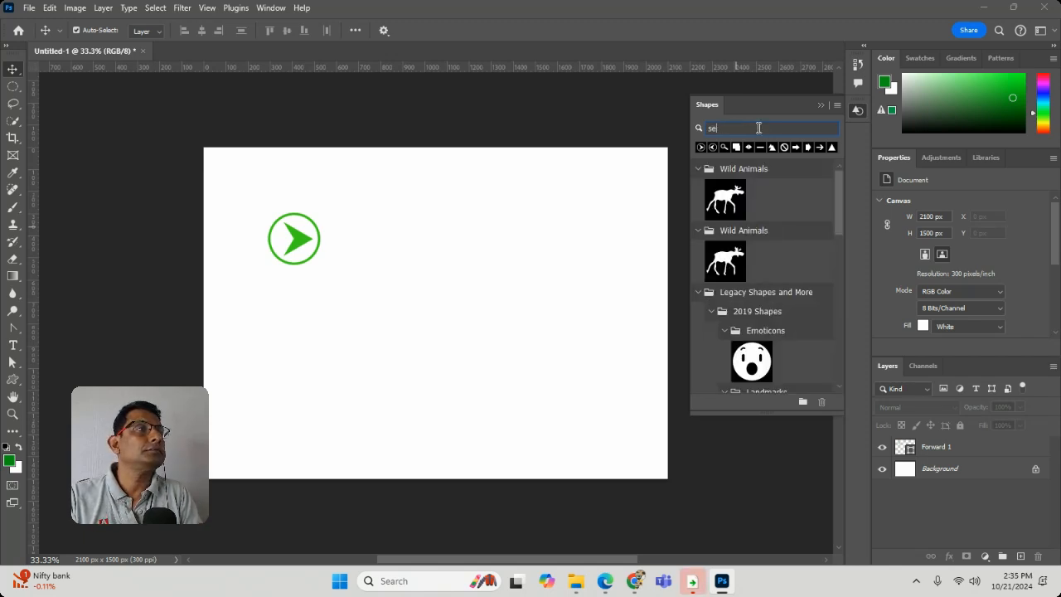
pyautogui.write('rch')
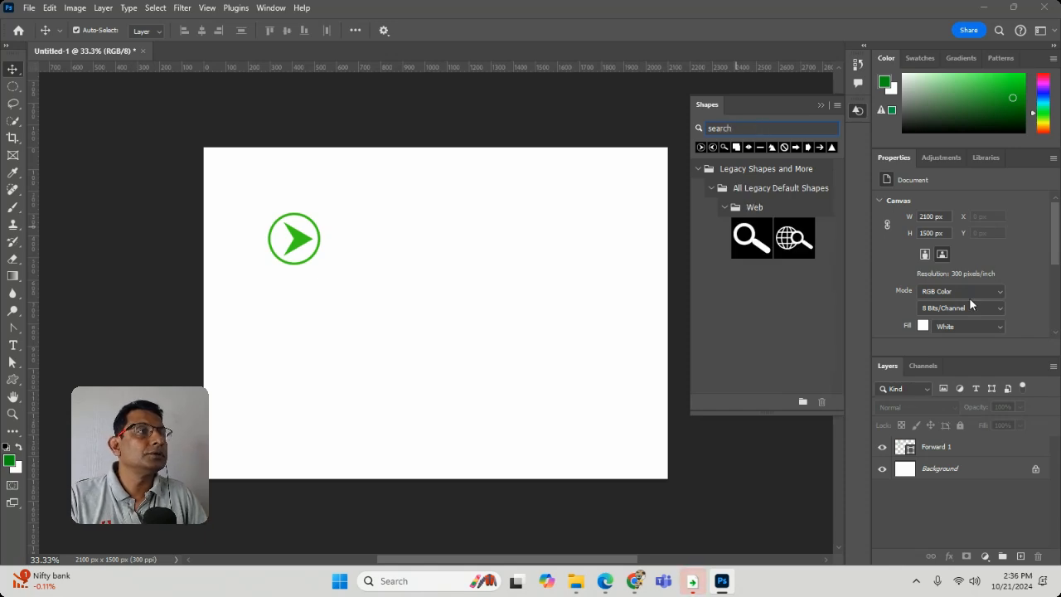
# Place the magnifying glass shape on the canvas beside the green arrow, scaled to about 47%.
pyautogui.moveTo(754, 249); pyautogui.dragTo(418, 223)
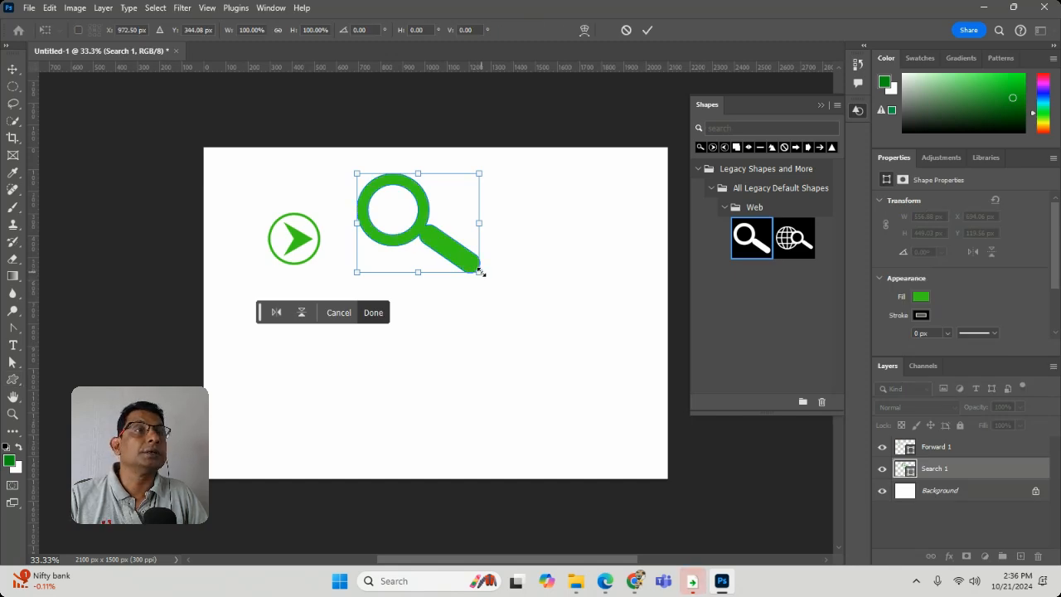
pyautogui.moveTo(479, 270); pyautogui.dragTo(416, 220)
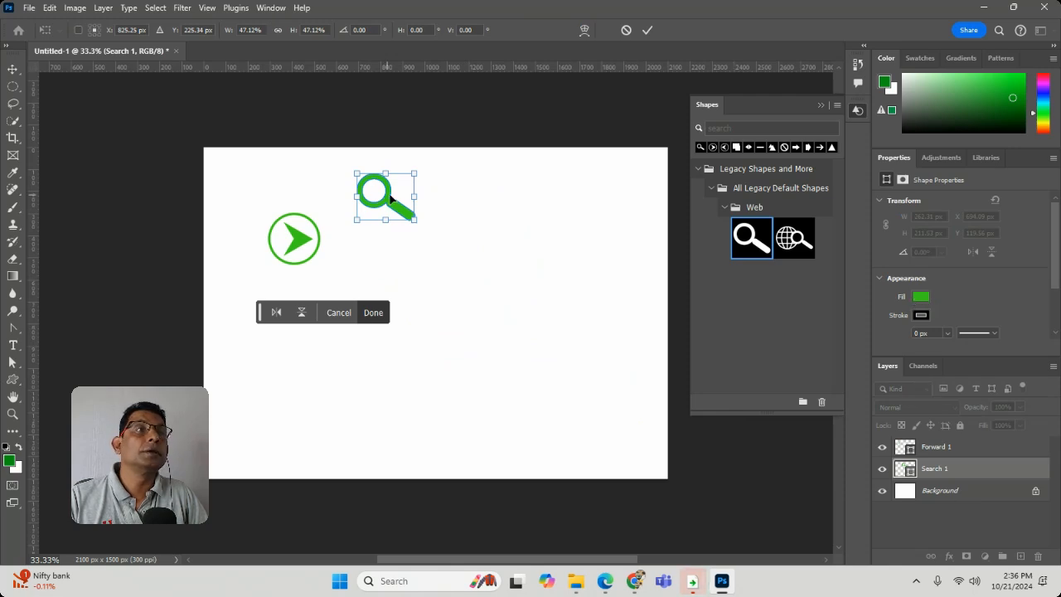
pyautogui.press('Return')
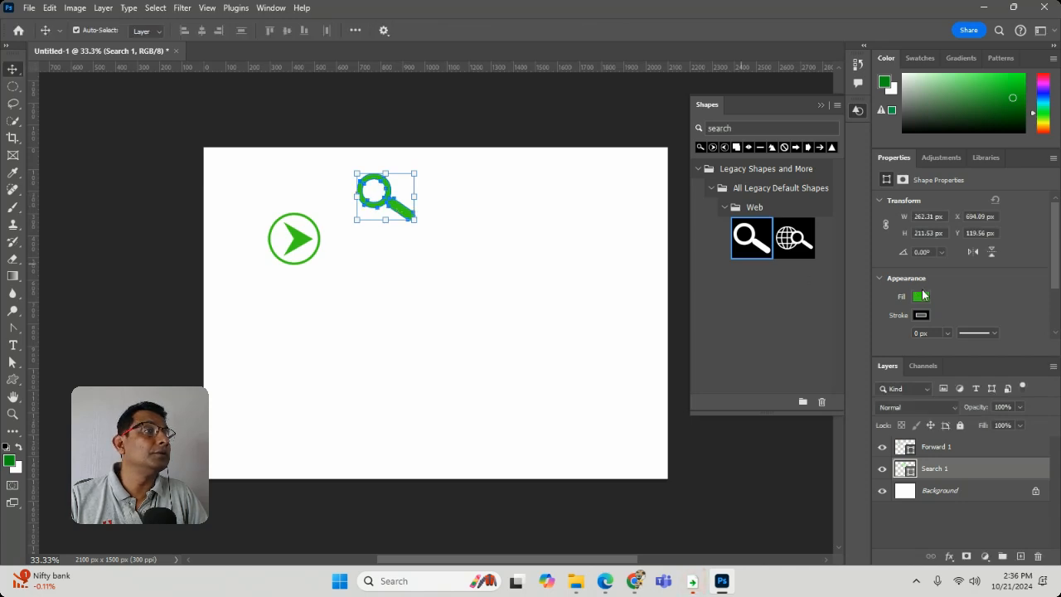
# Try red and dark green fills on the magnifying glass, settle on black, and move it level with the green arrow.
pyautogui.click(923, 297)
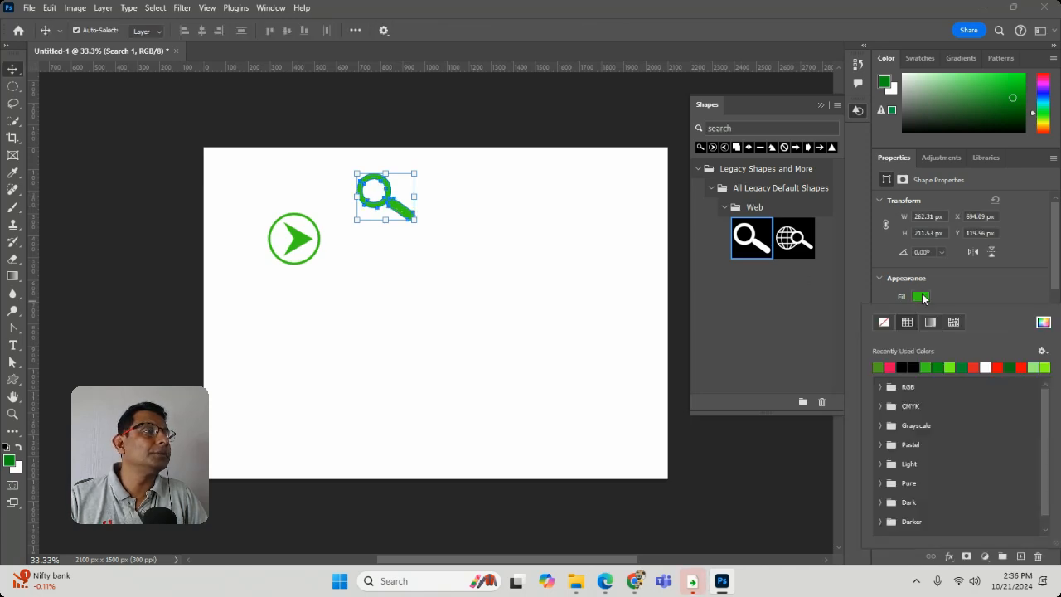
pyautogui.click(1005, 366)
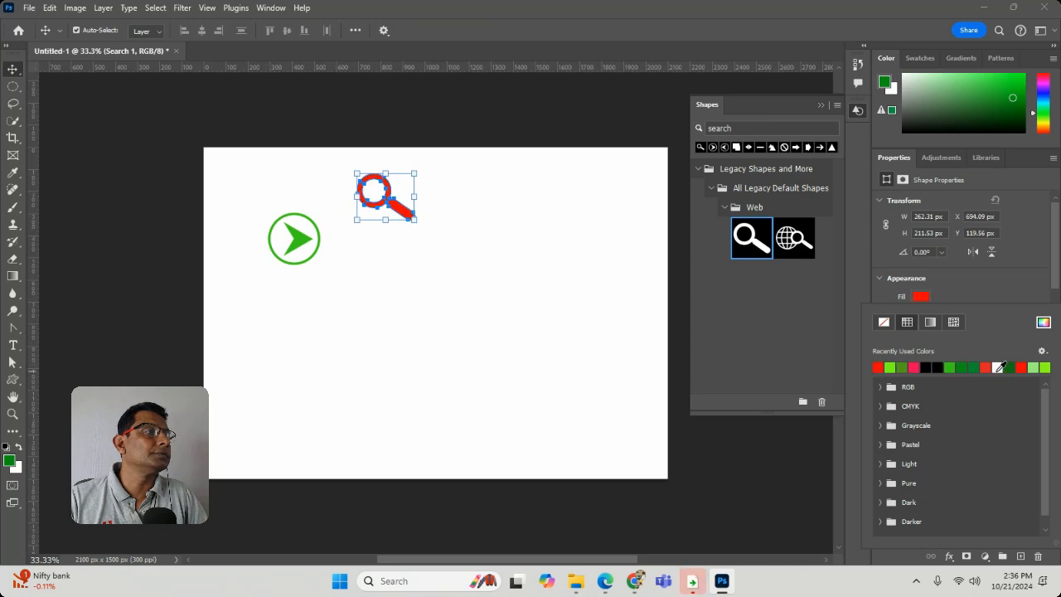
pyautogui.click(980, 366)
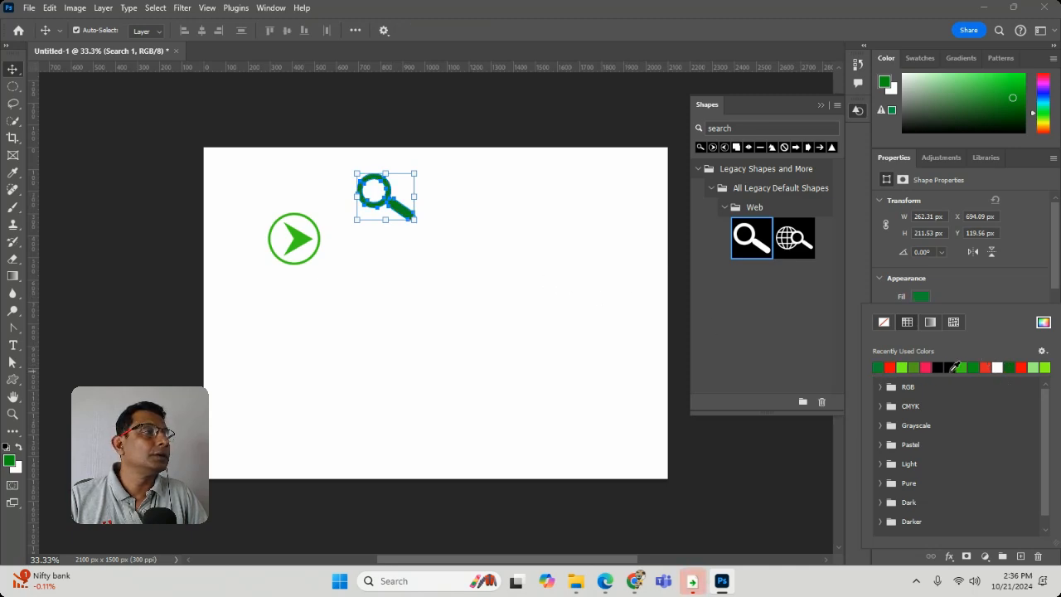
pyautogui.click(952, 367)
pyautogui.click(436, 258)
pyautogui.moveTo(405, 209); pyautogui.dragTo(379, 270)
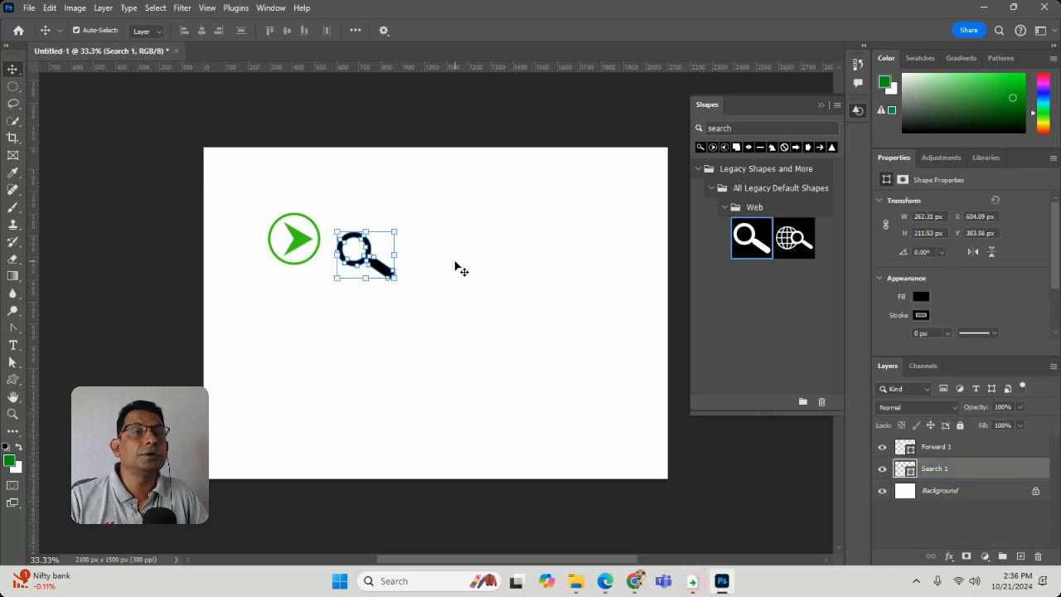
pyautogui.click(456, 267)
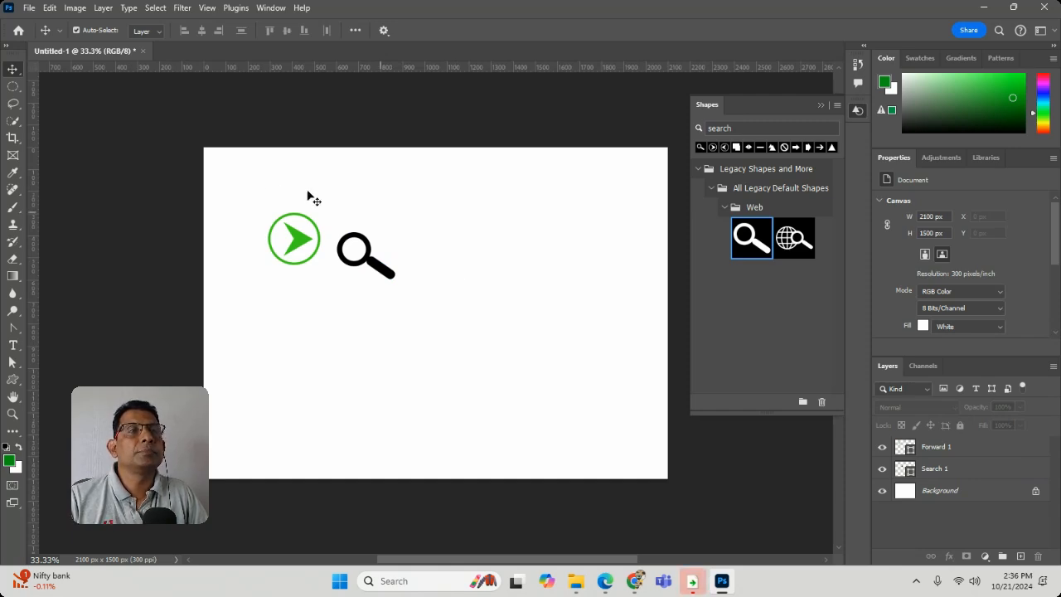
# Delete the arrow and magnifying glass from the canvas and clear the shape search.
pyautogui.moveTo(247, 174); pyautogui.dragTo(469, 365)
pyautogui.press('Delete')
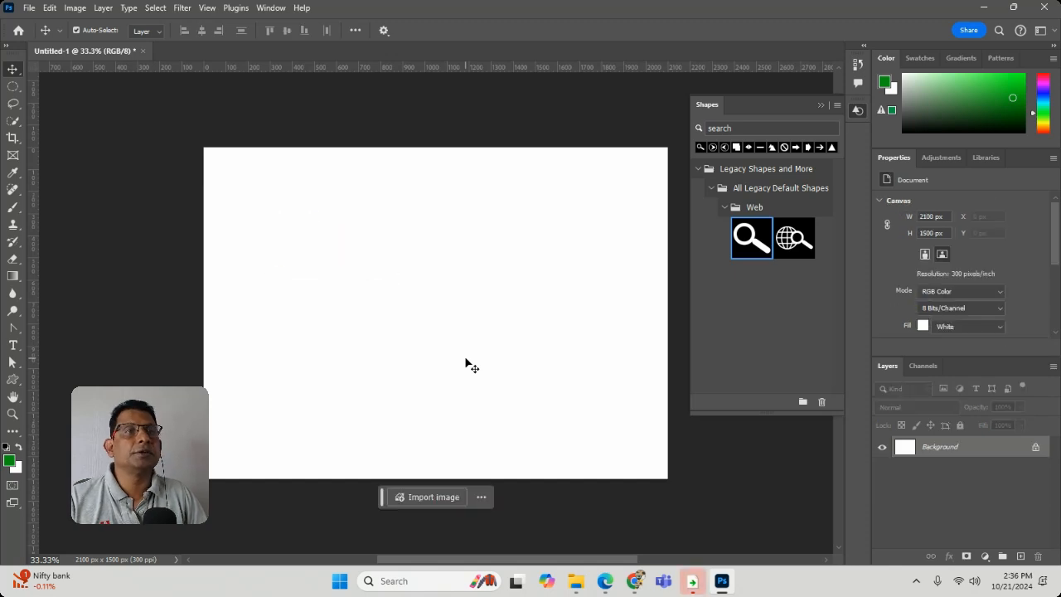
pyautogui.click(736, 208)
pyautogui.click(755, 127)
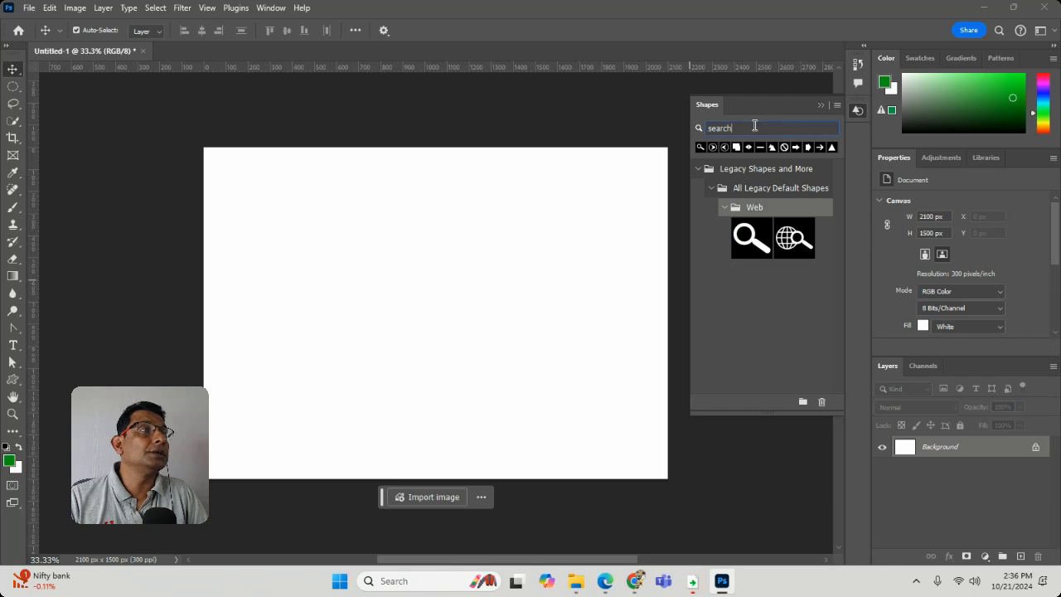
pyautogui.press('BackSpace')
pyautogui.press('BackSpace')
pyautogui.press('BackSpace')
pyautogui.press('BackSpace')
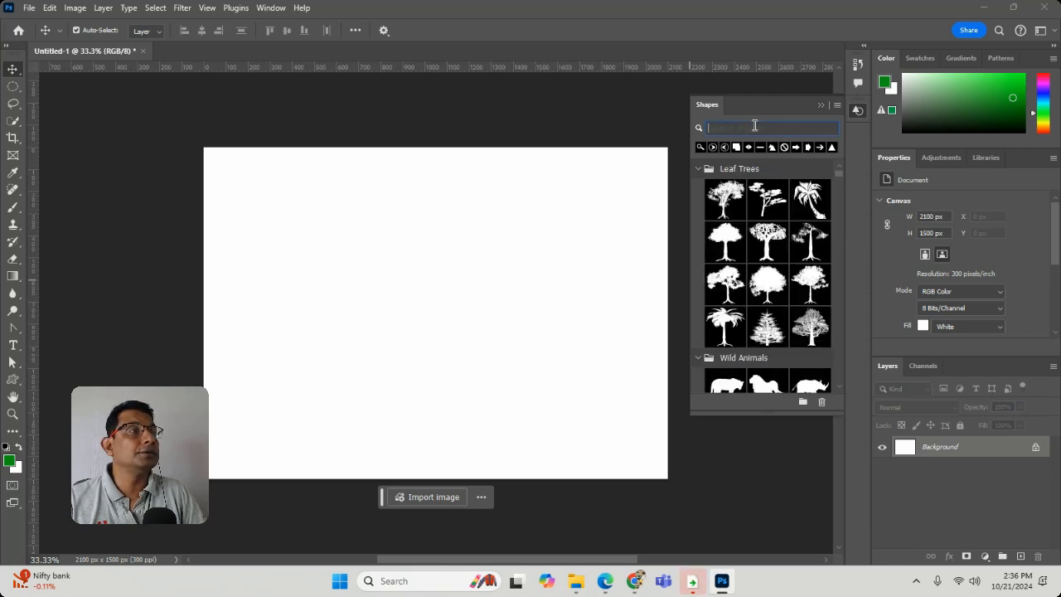
# Place the palm tree from the Leaf Trees shapes on the canvas and enlarge it to about 272%.
pyautogui.moveTo(726, 325); pyautogui.dragTo(299, 266)
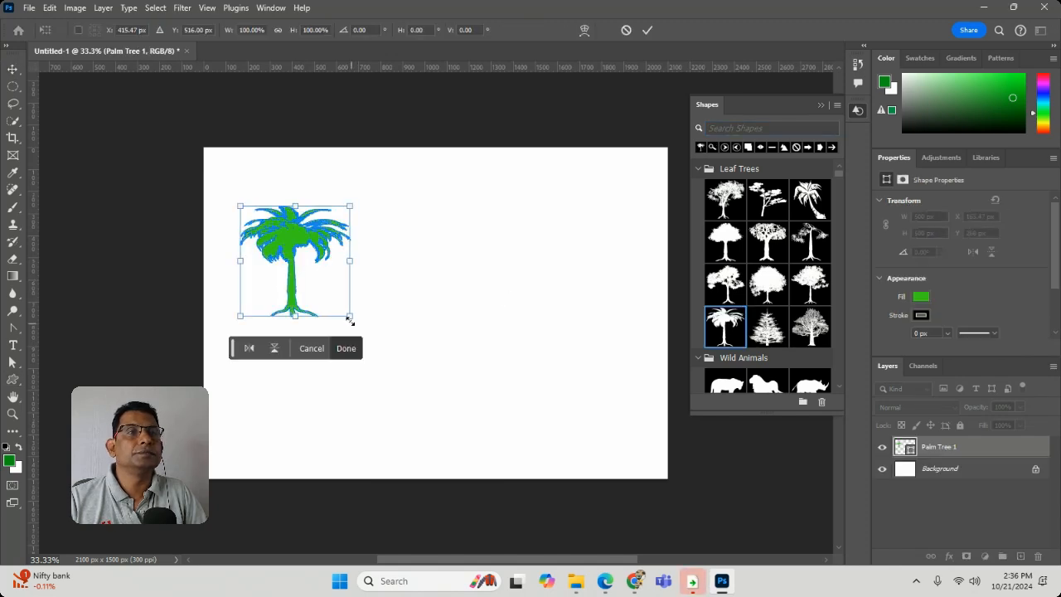
pyautogui.moveTo(350, 320); pyautogui.dragTo(540, 474)
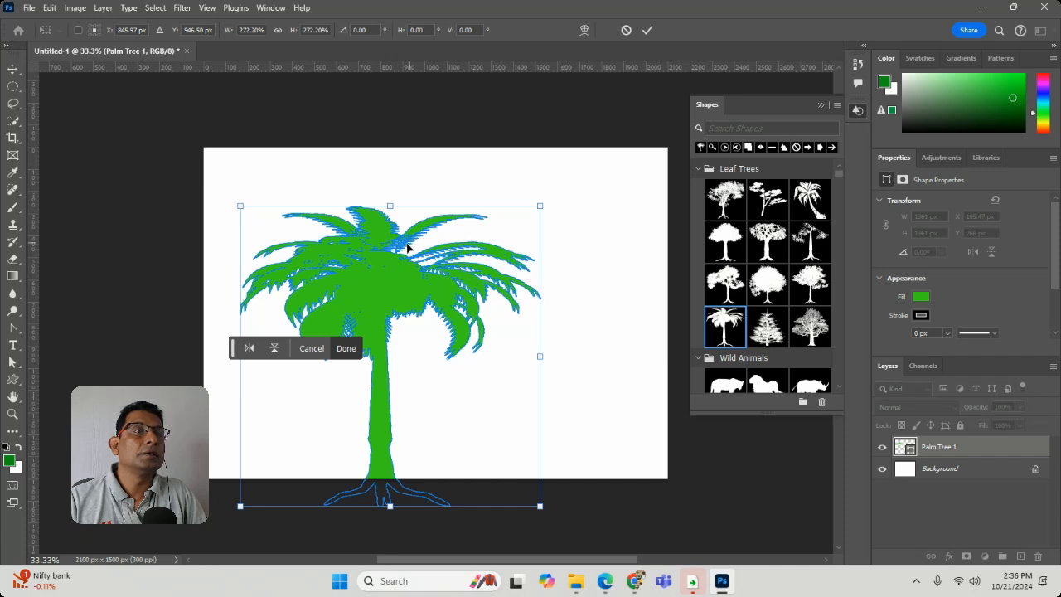
pyautogui.press('Return')
# Remove the palm tree's fill and set its stroke width to 0.88 px.
pyautogui.click(921, 296)
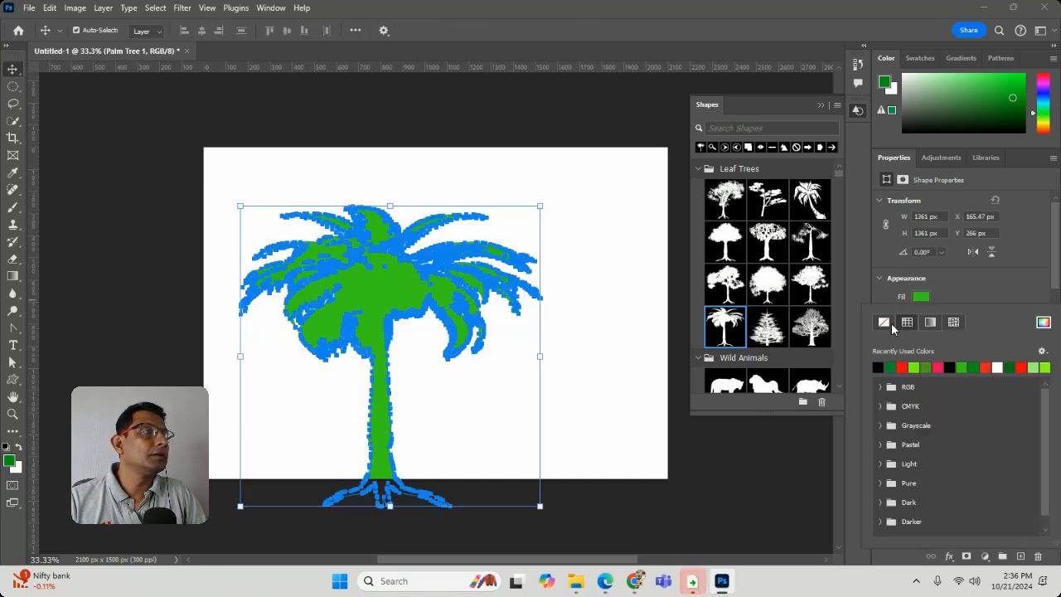
pyautogui.click(885, 323)
pyautogui.click(591, 262)
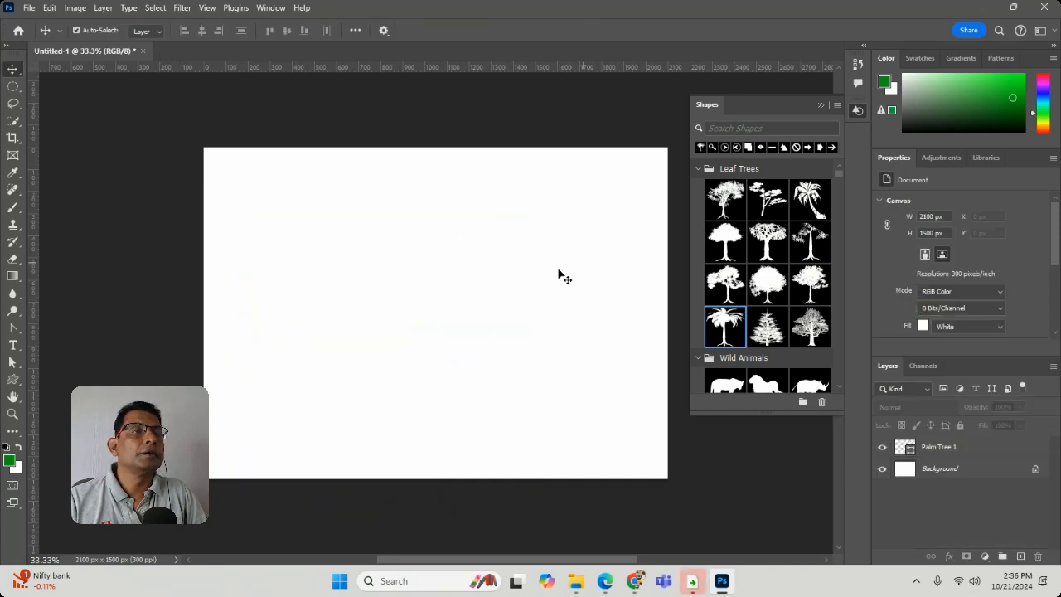
pyautogui.click(379, 287)
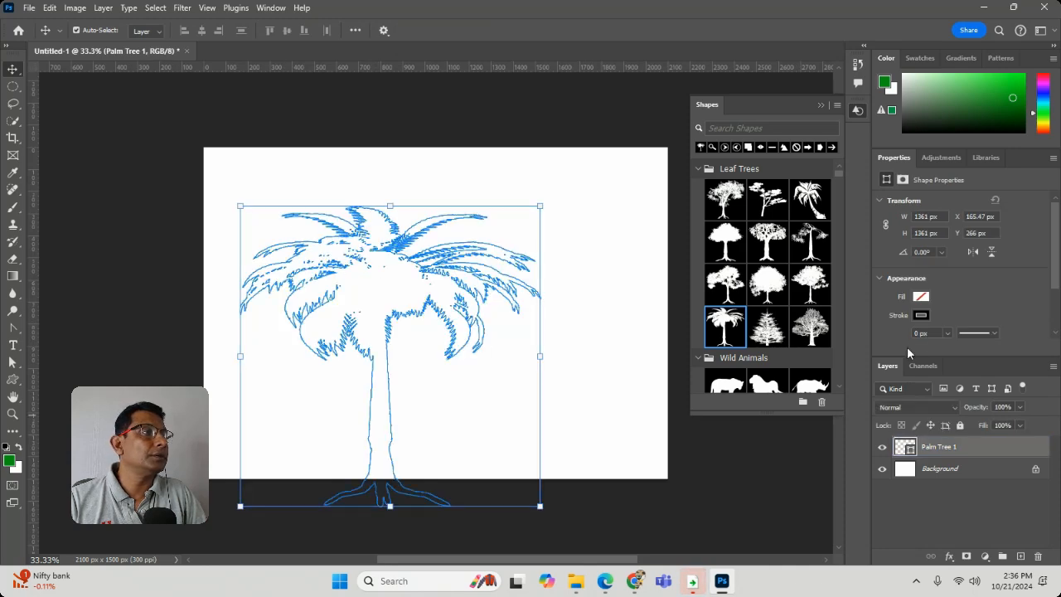
pyautogui.click(948, 333)
pyautogui.moveTo(946, 348); pyautogui.dragTo(956, 350)
pyautogui.click(572, 290)
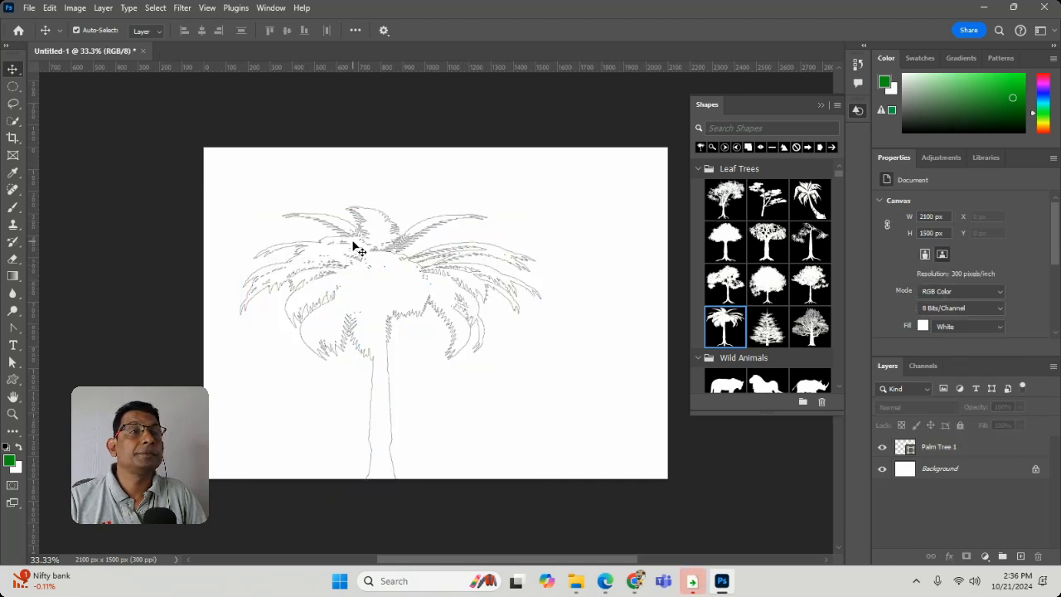
# Shrink the outlined palm tree from its lower-right corner to about 953 × 809 px and commit the transform.
pyautogui.moveTo(160, 160); pyautogui.dragTo(486, 360)
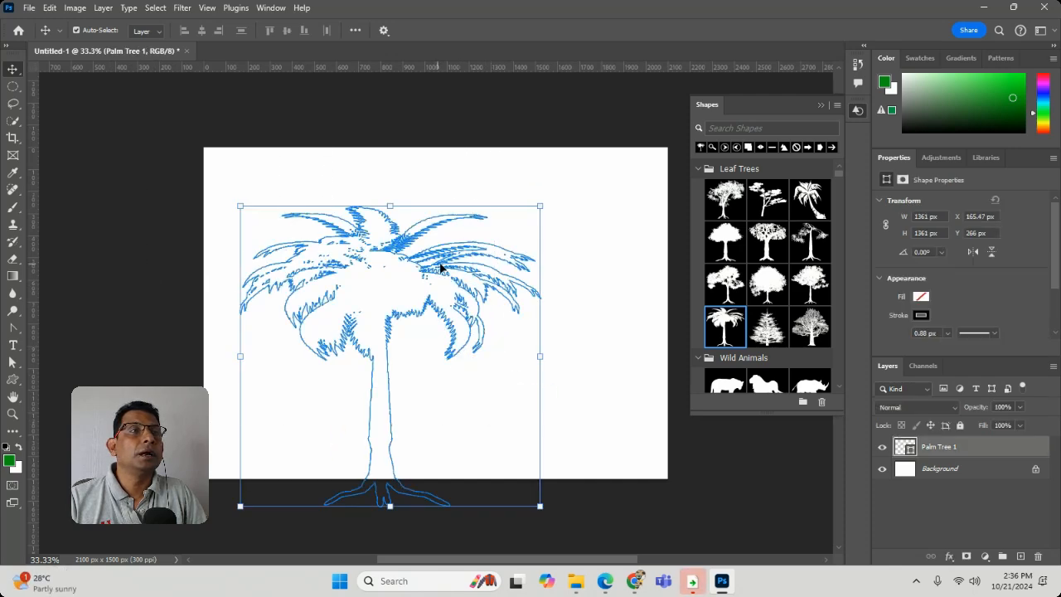
pyautogui.moveTo(444, 207); pyautogui.dragTo(449, 219)
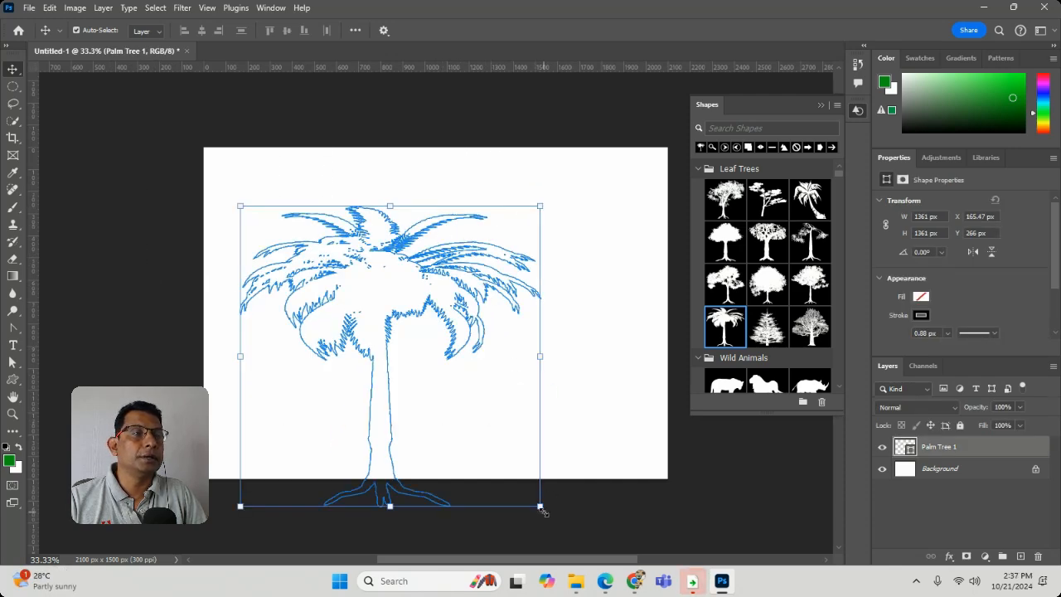
pyautogui.moveTo(541, 507); pyautogui.dragTo(450, 385)
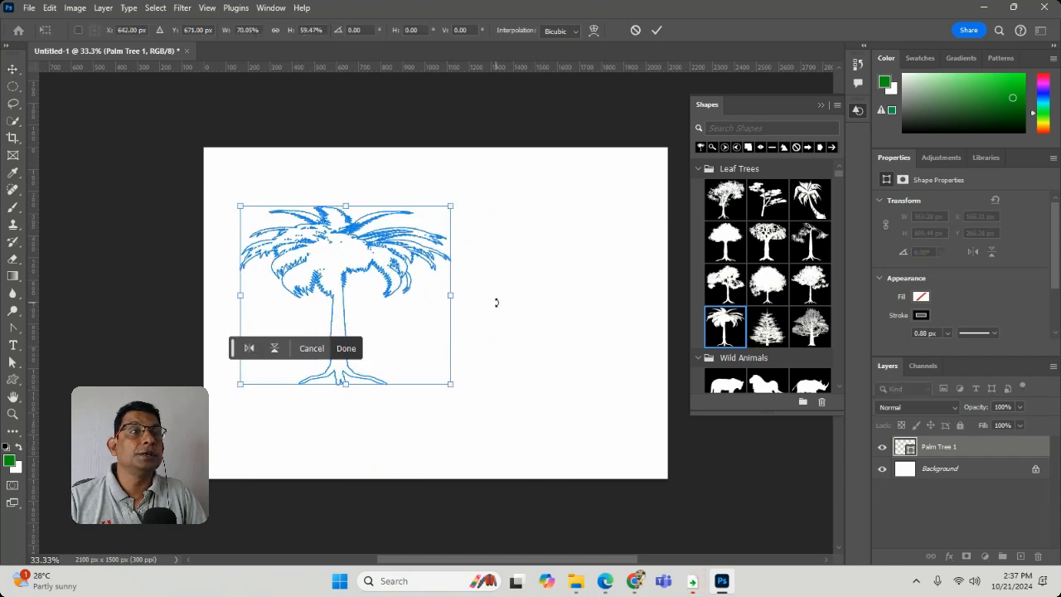
pyautogui.click(13, 69)
pyautogui.click(387, 160)
# Select the palm tree by its outline and delete it from the canvas.
pyautogui.click(384, 237)
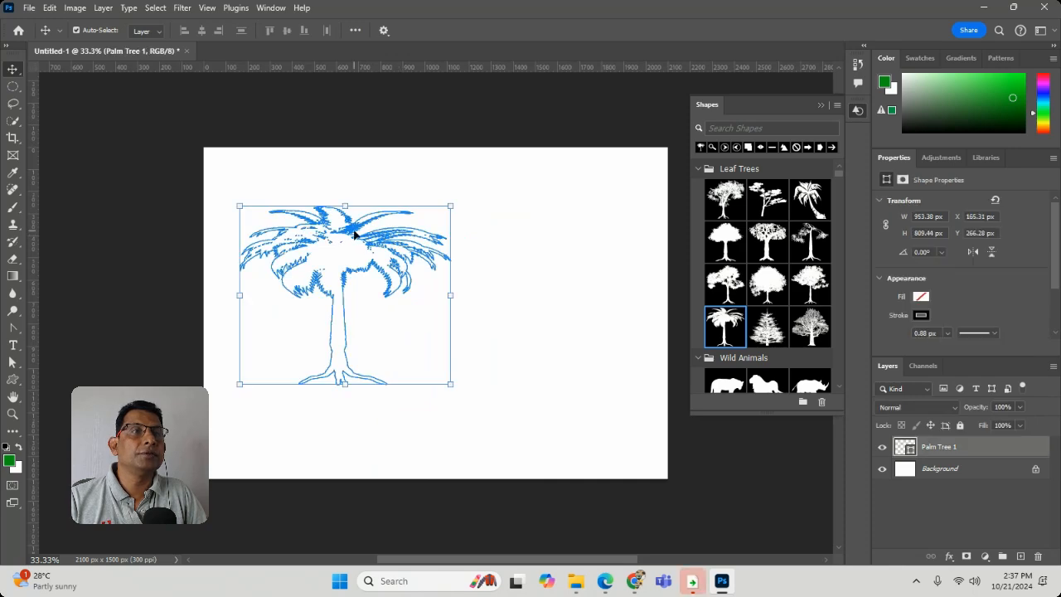
pyautogui.click(354, 232)
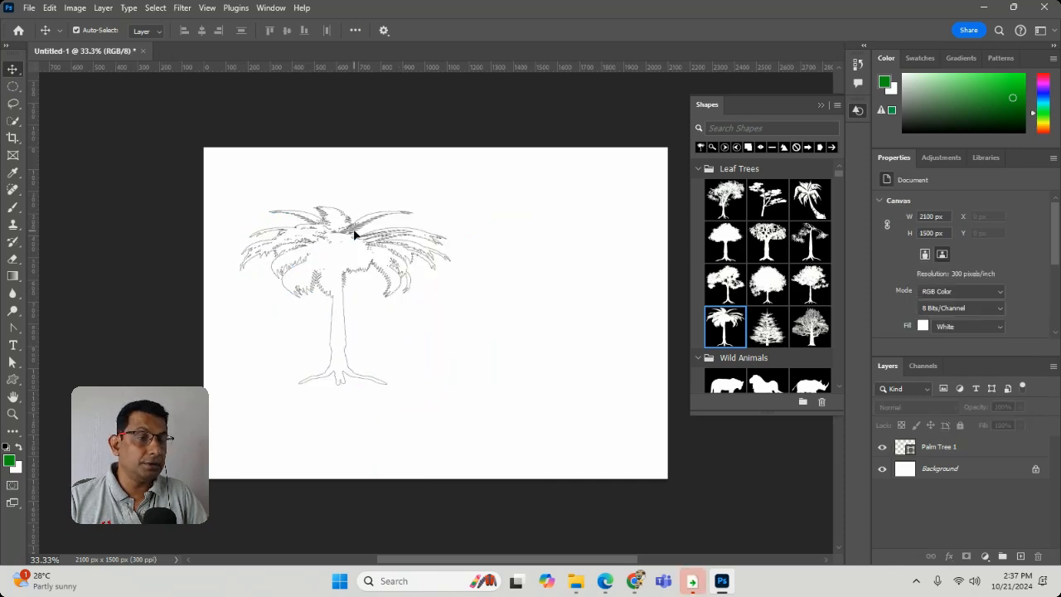
pyautogui.click(336, 271)
pyautogui.press('Delete')
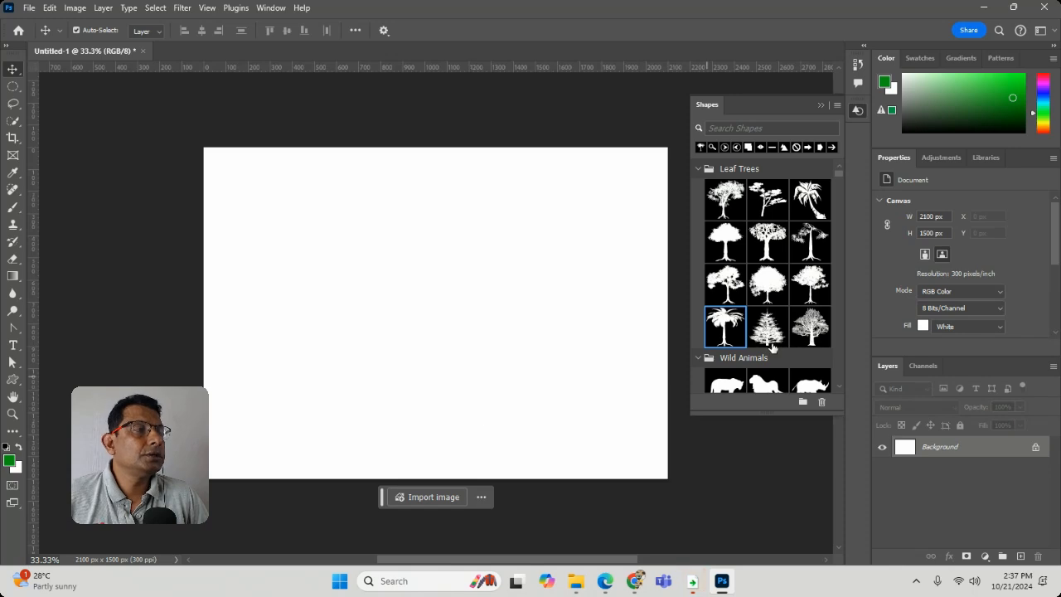
# Place the layered pointed-petal flower from the Flowers shapes on the canvas at about 493 × 508 px and delete it.
pyautogui.scroll(-5, 763, 339)
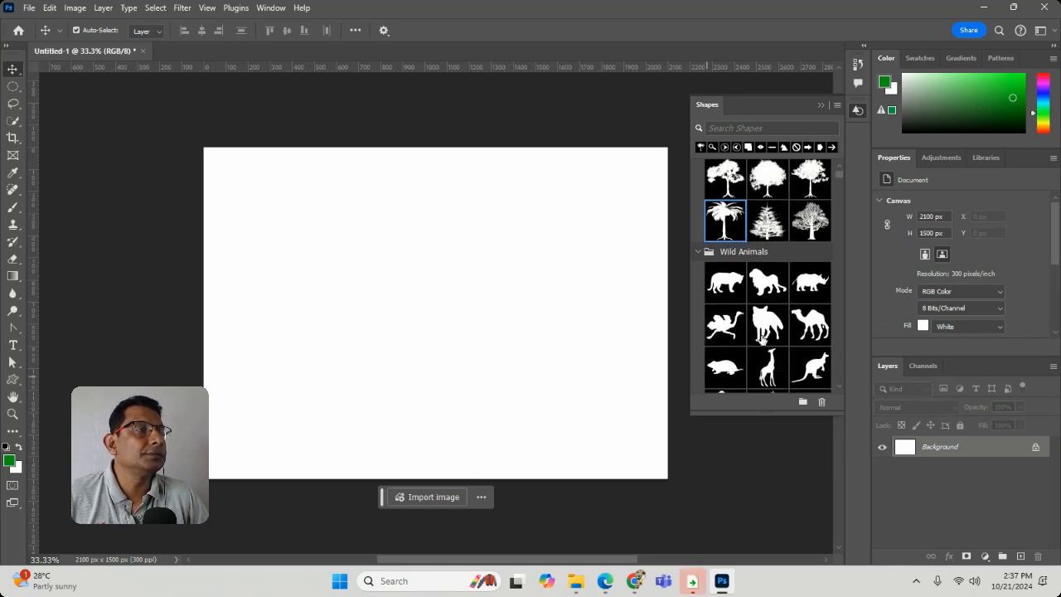
pyautogui.scroll(-5, 763, 340)
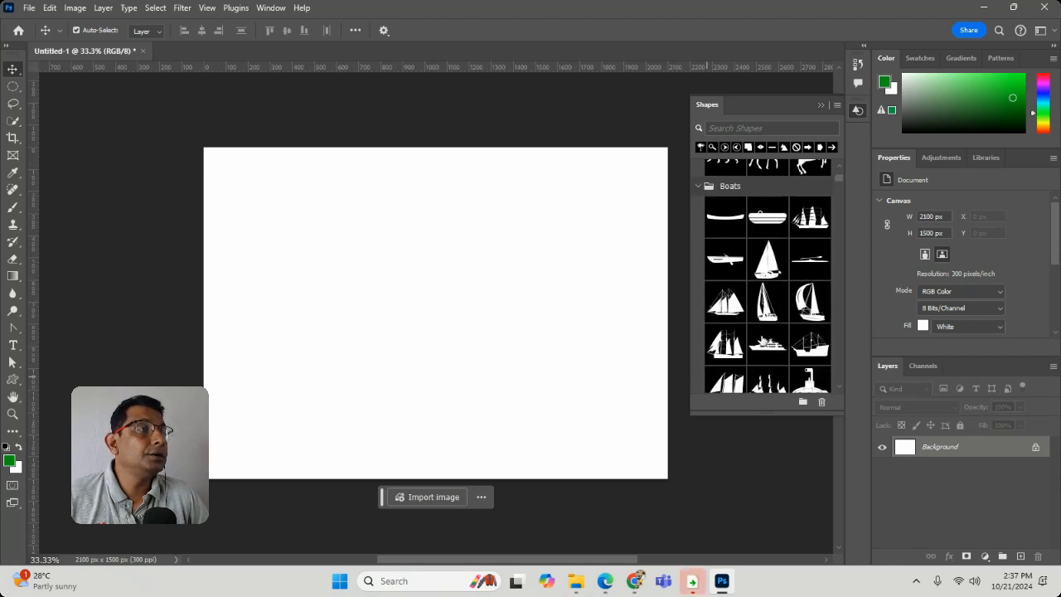
pyautogui.scroll(-3, 761, 340)
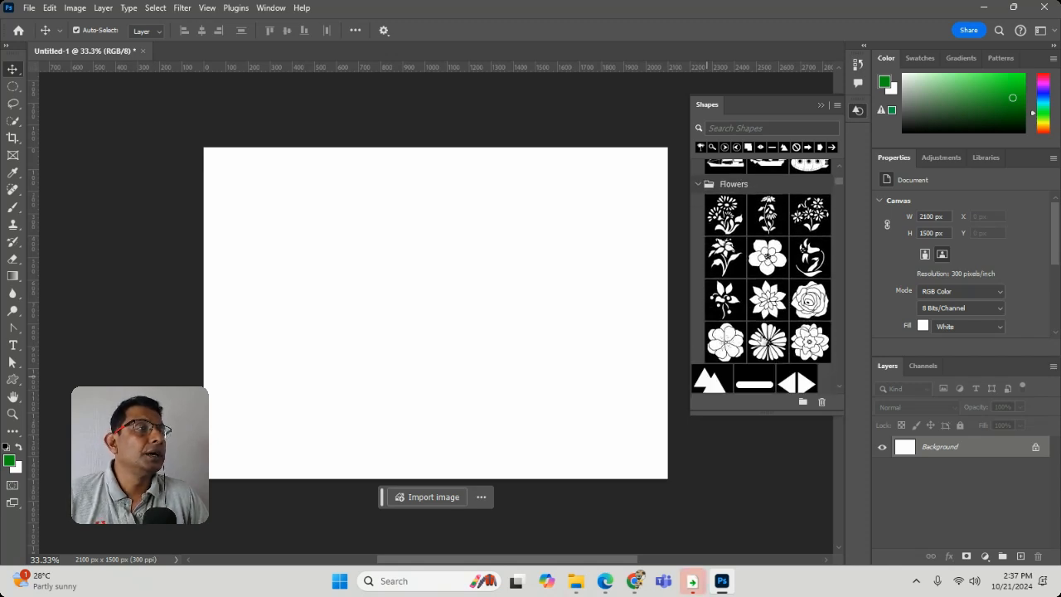
pyautogui.moveTo(756, 288); pyautogui.dragTo(374, 280)
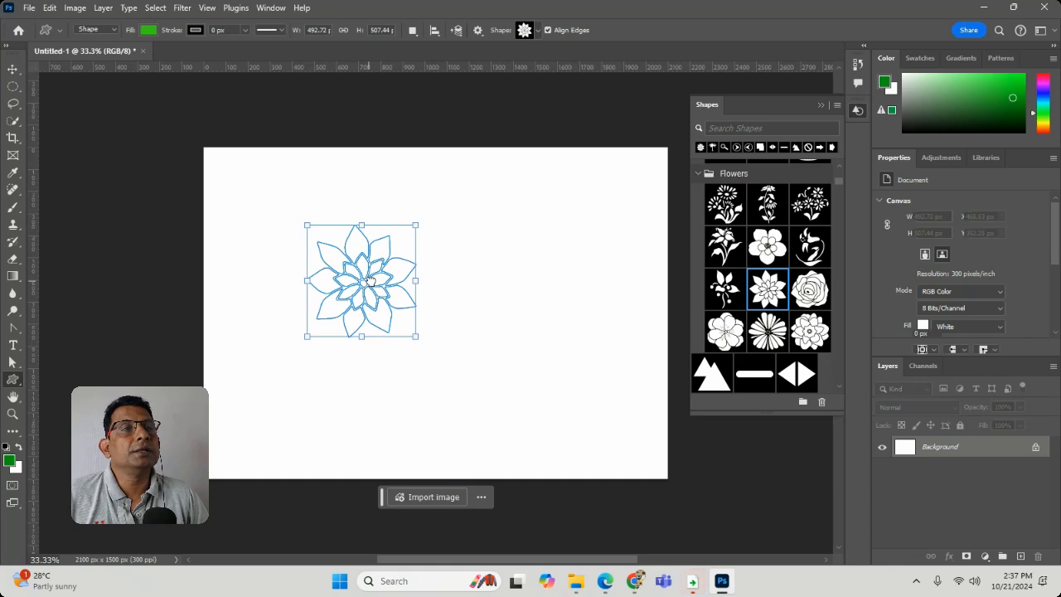
pyautogui.click(533, 248)
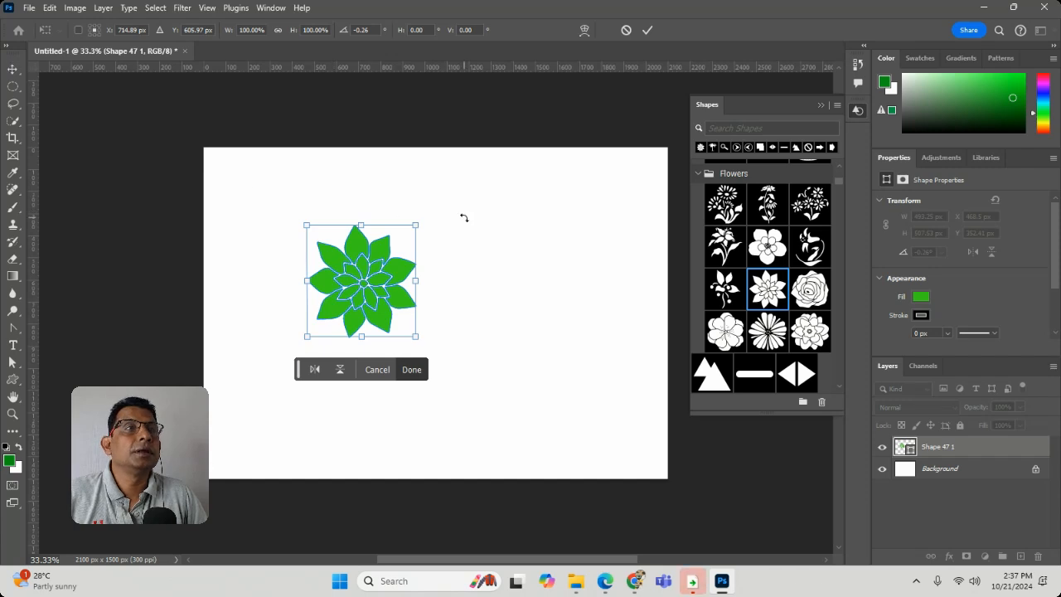
pyautogui.click(11, 71)
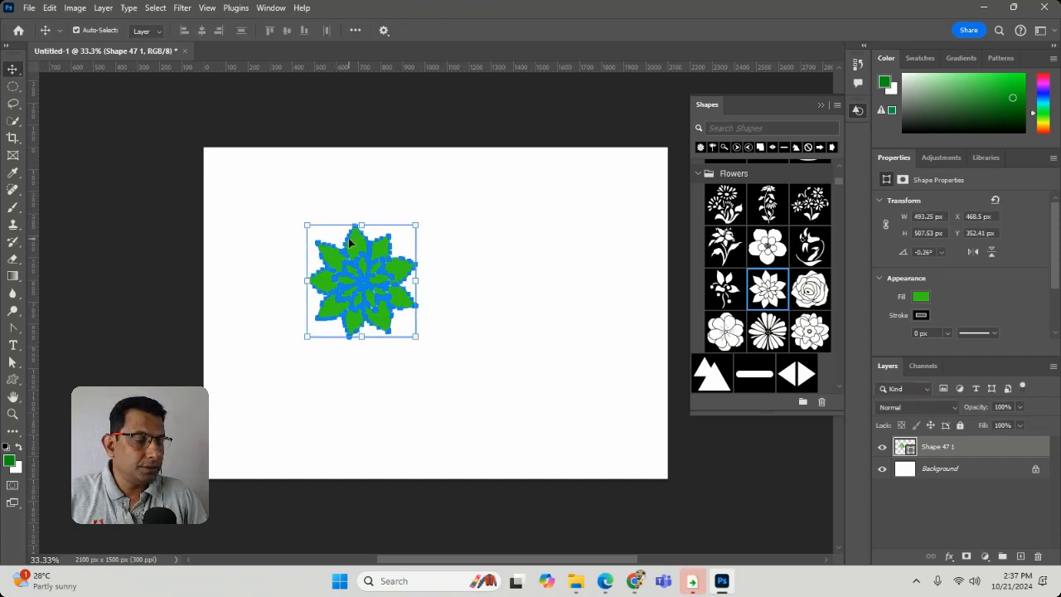
pyautogui.press('Delete')
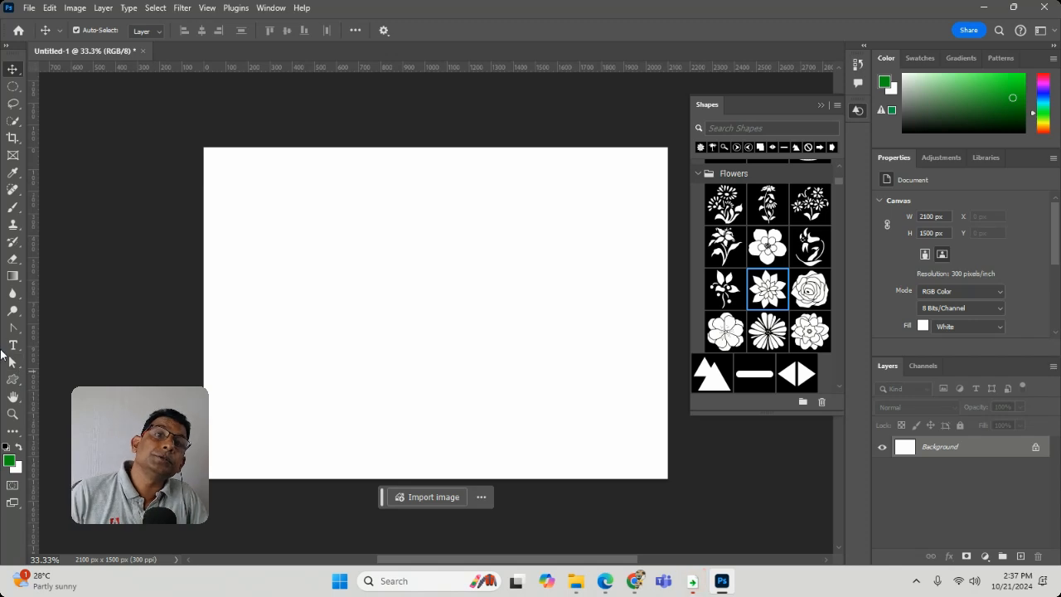
# Draw a green rectangle about 428 × 159 px on the canvas with the Rectangle tool.
pyautogui.click(15, 382)
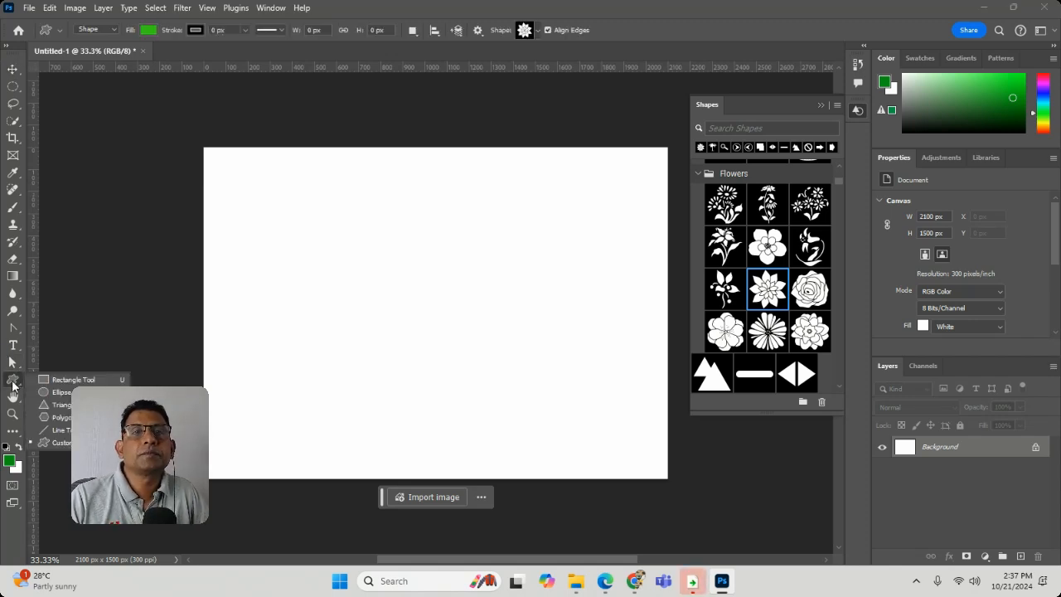
pyautogui.click(67, 380)
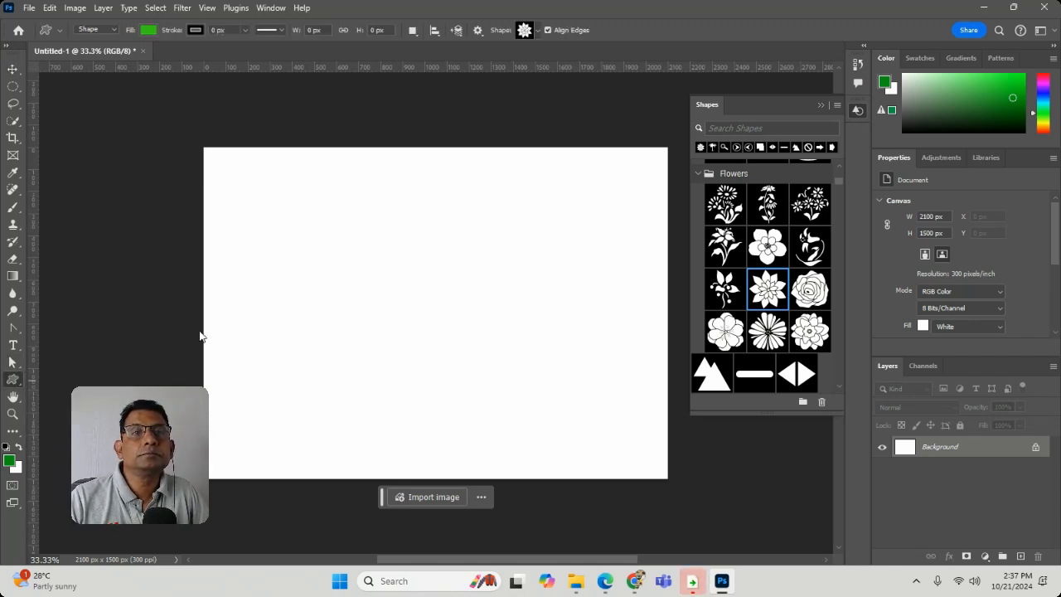
pyautogui.moveTo(290, 267); pyautogui.dragTo(384, 302)
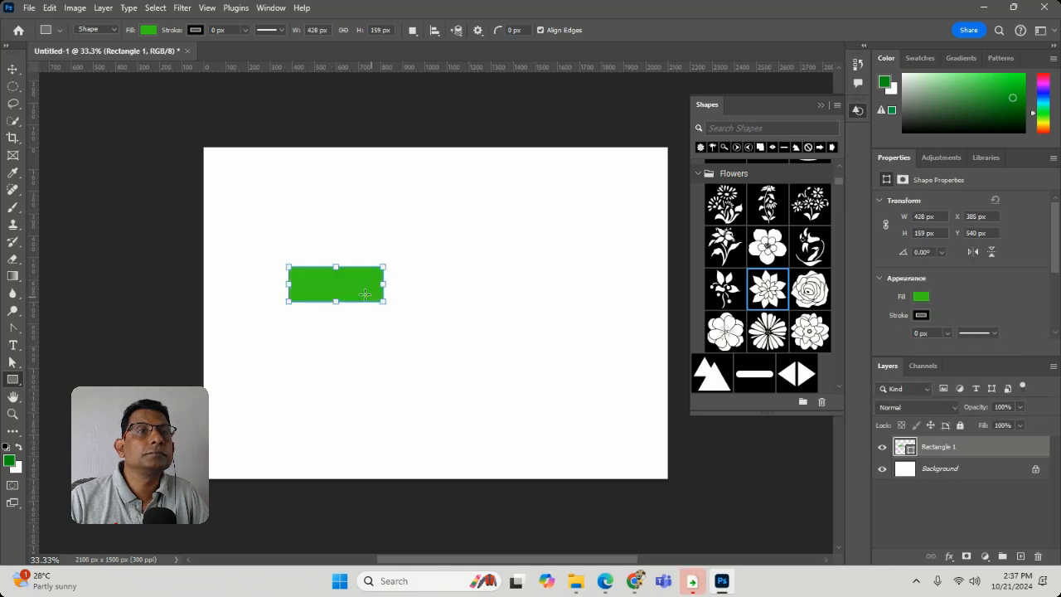
# Shrink the rectangle's height from its lower edge to about 76 px and commit the transform.
pyautogui.click(13, 414)
pyautogui.moveTo(339, 294); pyautogui.dragTo(414, 349)
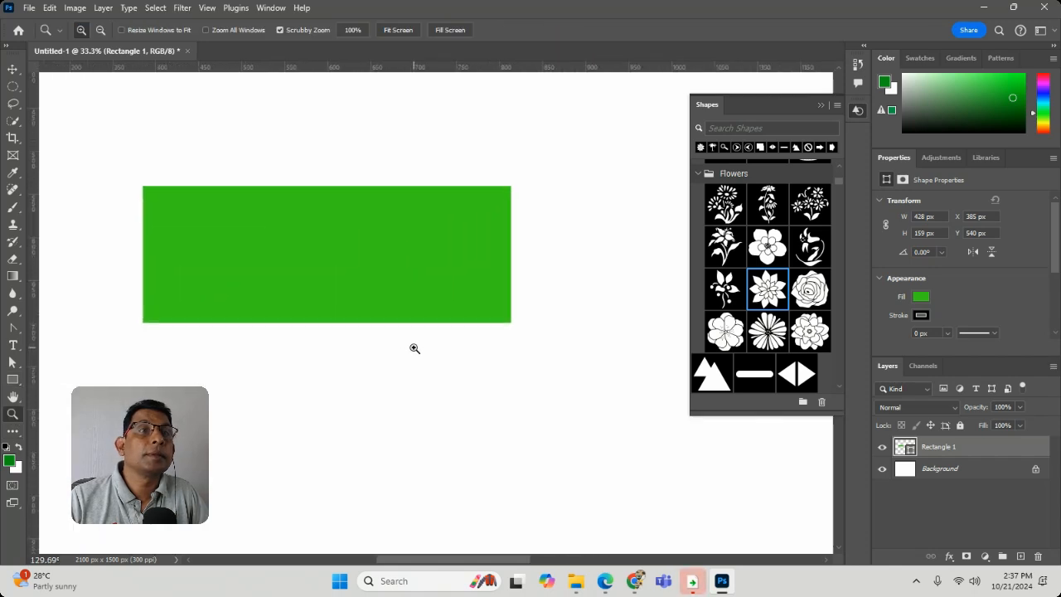
pyautogui.click(12, 69)
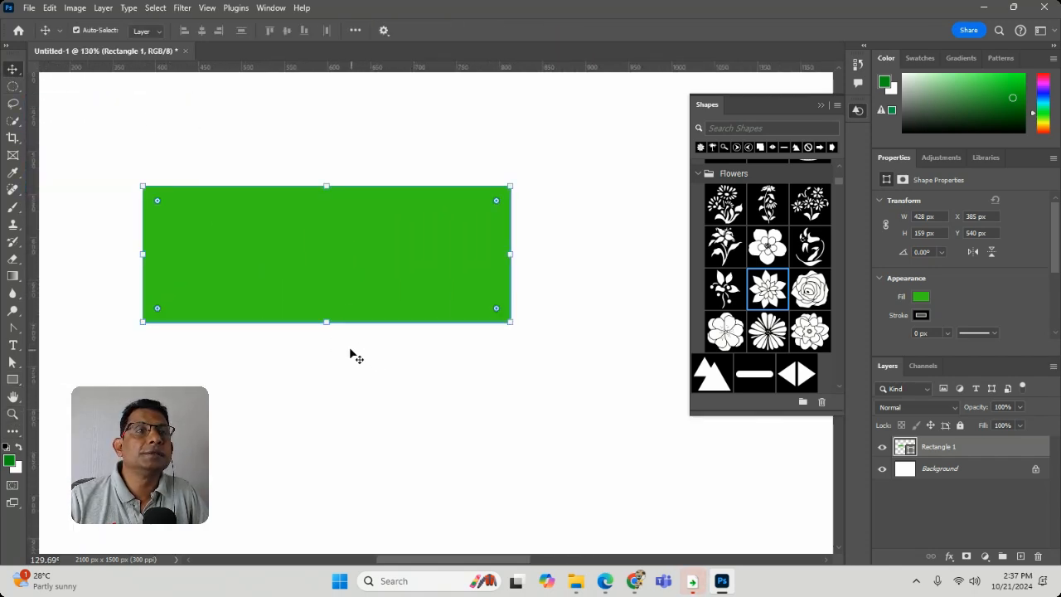
pyautogui.moveTo(327, 323); pyautogui.dragTo(325, 255)
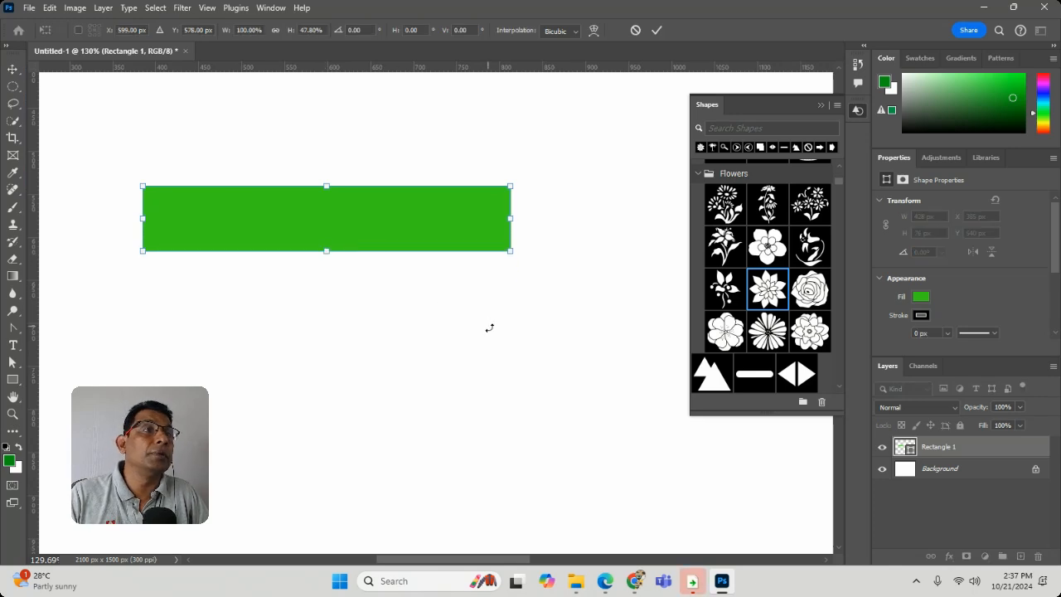
pyautogui.press('Return')
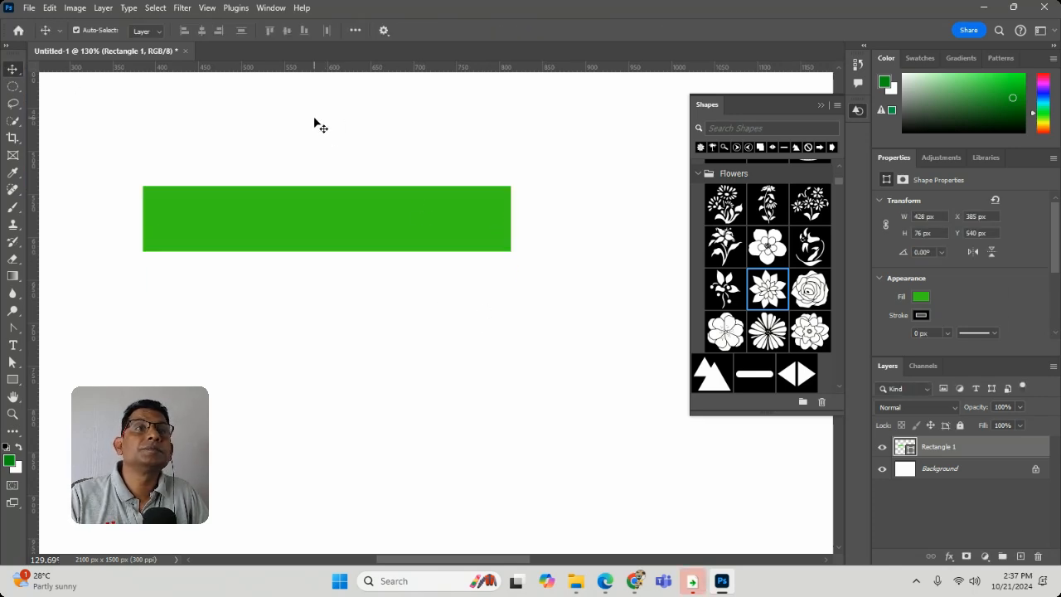
# Duplicate the rectangle straight below the original and fully round all corners of the copy.
pyautogui.click(331, 233)
pyautogui.moveTo(329, 217); pyautogui.dragTo(327, 315)
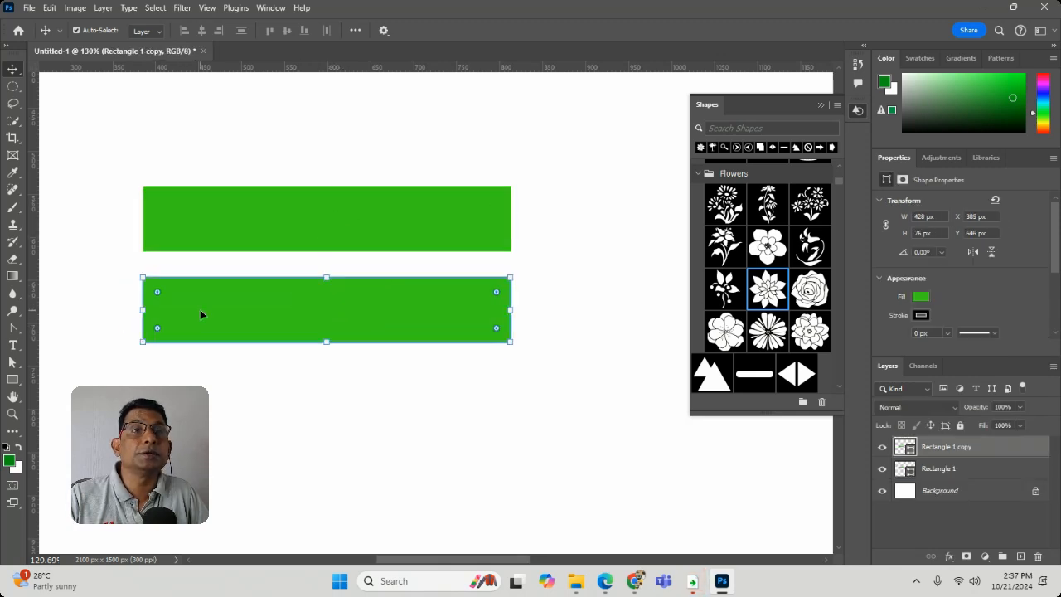
pyautogui.moveTo(181, 295); pyautogui.dragTo(202, 304)
pyautogui.click(307, 438)
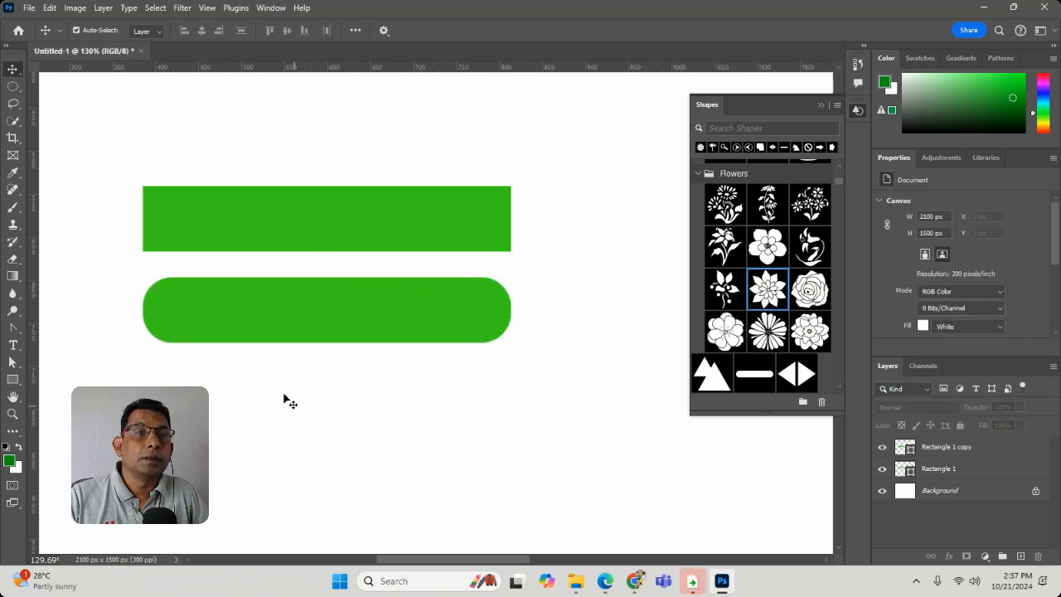
# Duplicate the rounded rectangle straight below itself, at about Y 786 px.
pyautogui.scroll(-3, 341, 348)
pyautogui.click(383, 180)
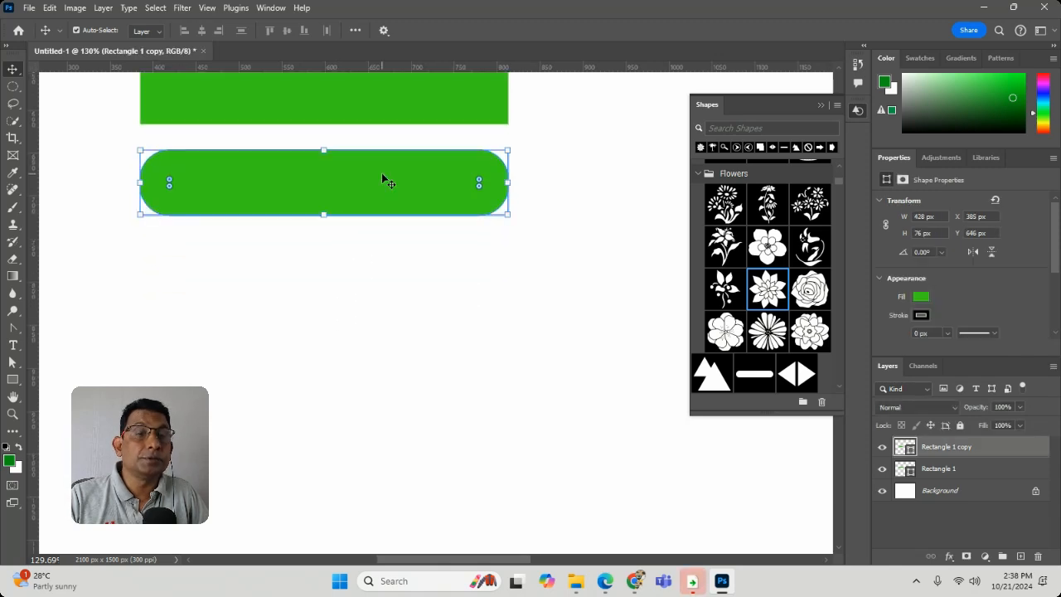
pyautogui.moveTo(384, 181); pyautogui.dragTo(381, 304)
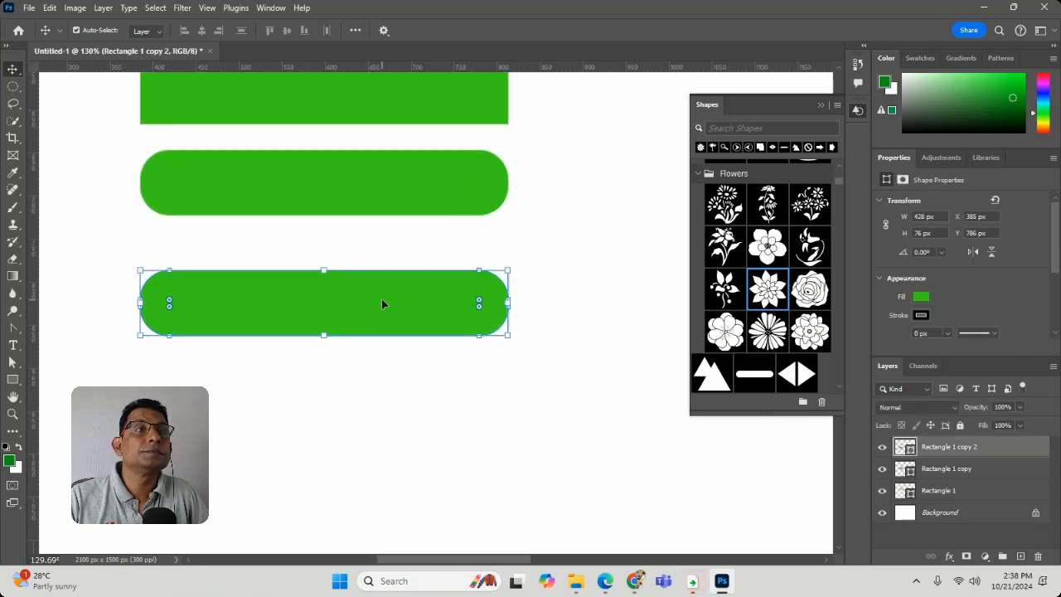
# Give the lower rounded rectangle a 0.29 px stroke and remove its fill.
pyautogui.click(948, 332)
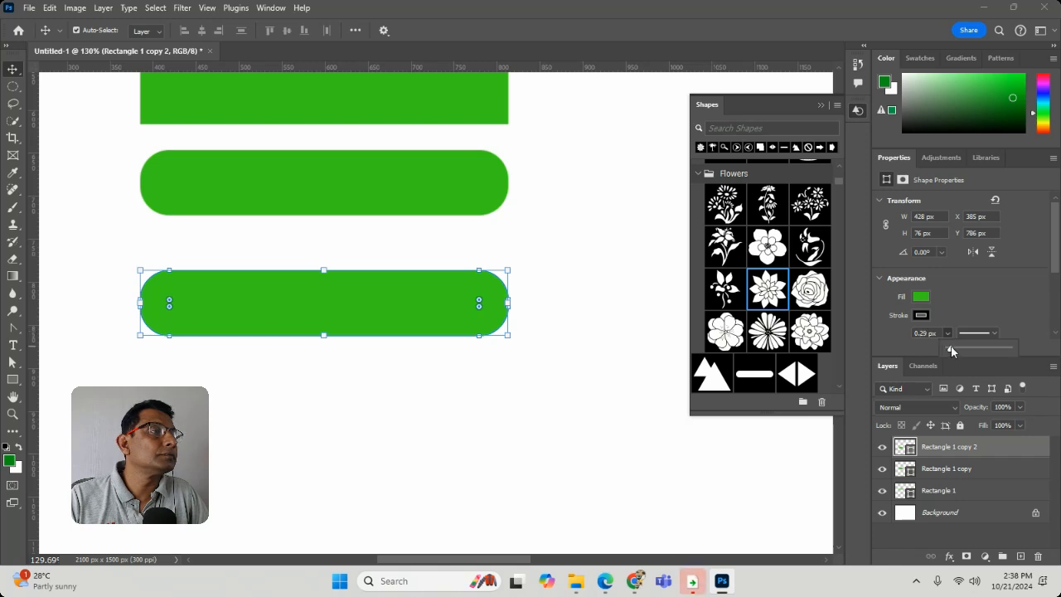
pyautogui.click(922, 298)
pyautogui.click(882, 327)
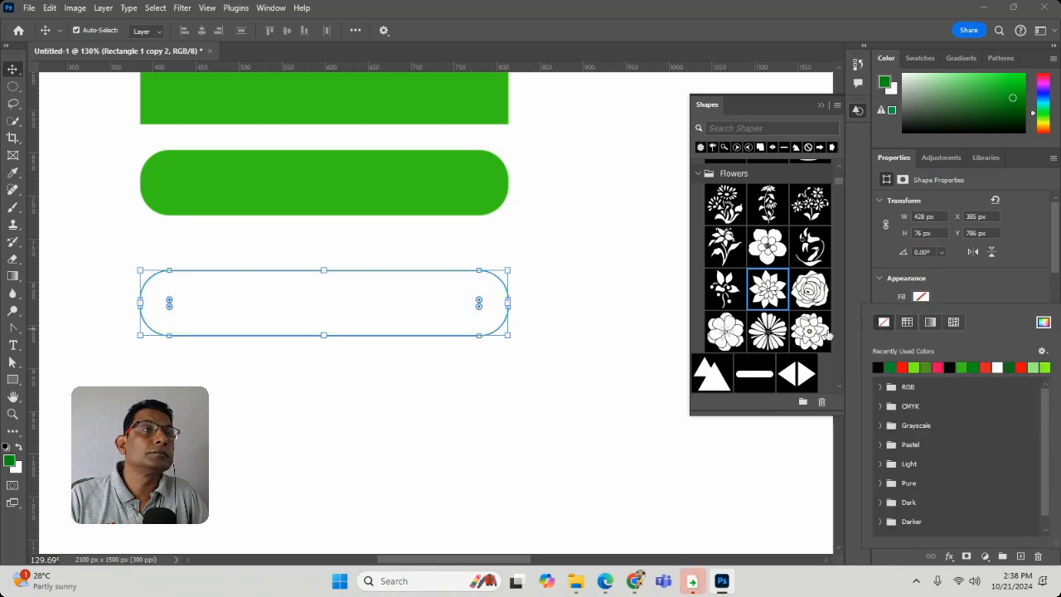
pyautogui.click(458, 371)
# Duplicate the green rounded rectangle to about Y 940 px, below the outlined one, and reduce the copy's corner radii to 0 px.
pyautogui.scroll(-1, 345, 286)
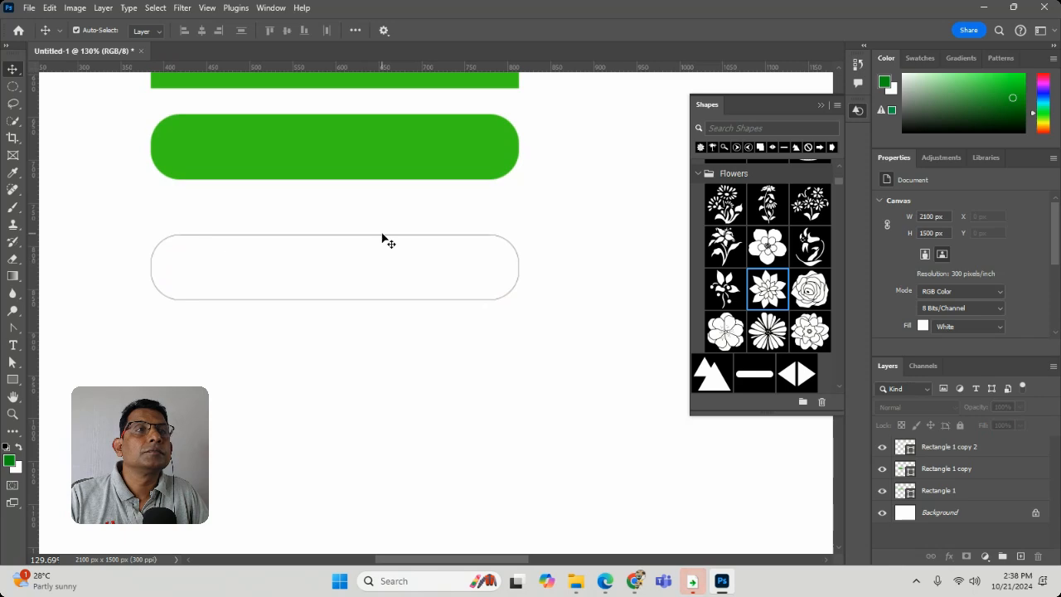
pyautogui.click(343, 176)
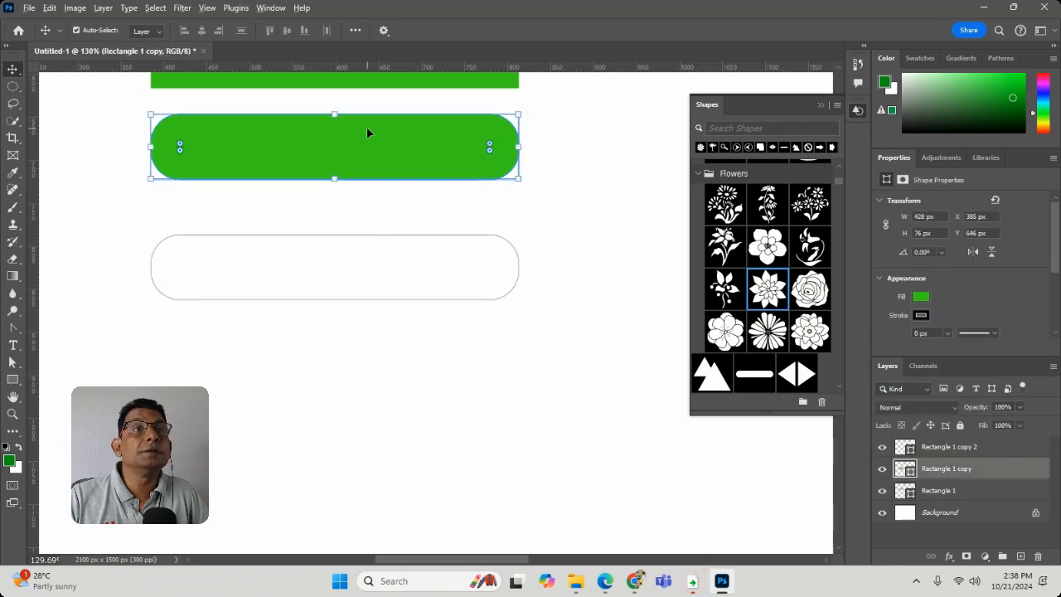
pyautogui.moveTo(370, 156); pyautogui.dragTo(375, 409)
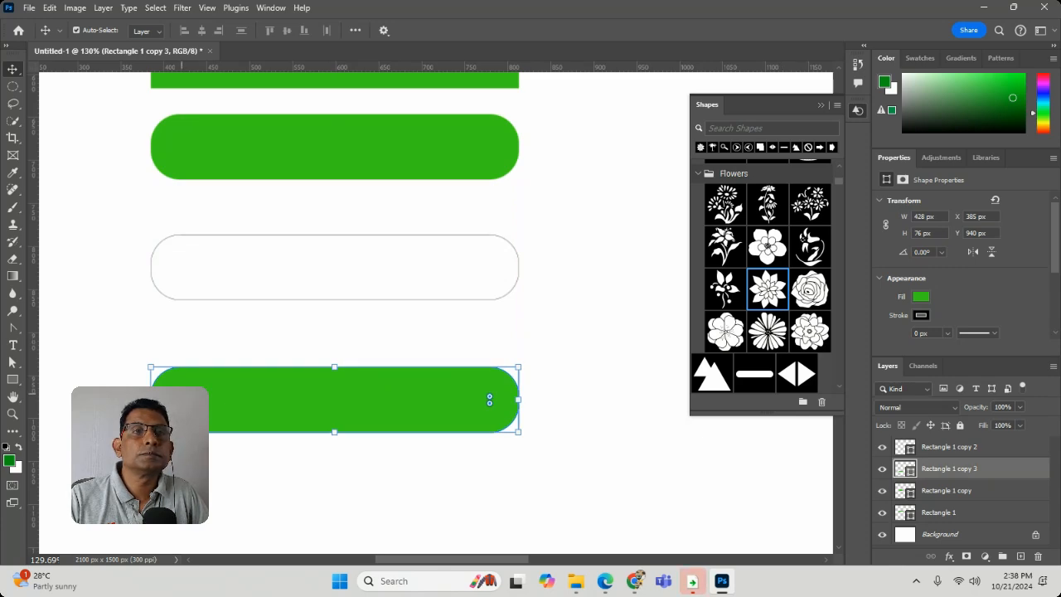
pyautogui.moveTo(181, 399); pyautogui.dragTo(146, 360)
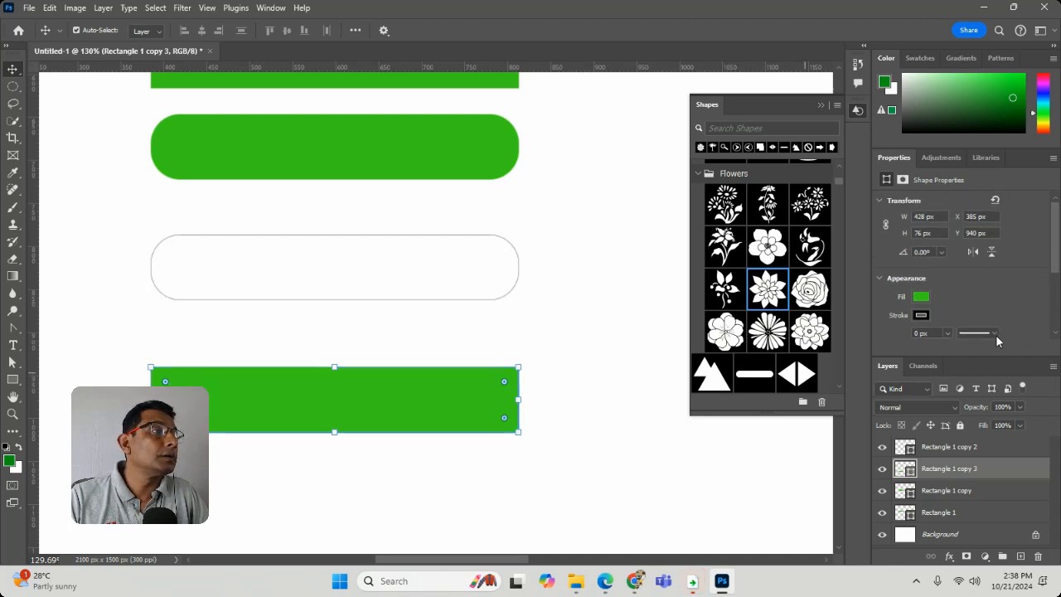
# Try rounding the lowest rectangle's top-left corner with its on-canvas corner control, and undo the change.
pyautogui.scroll(-3, 997, 336)
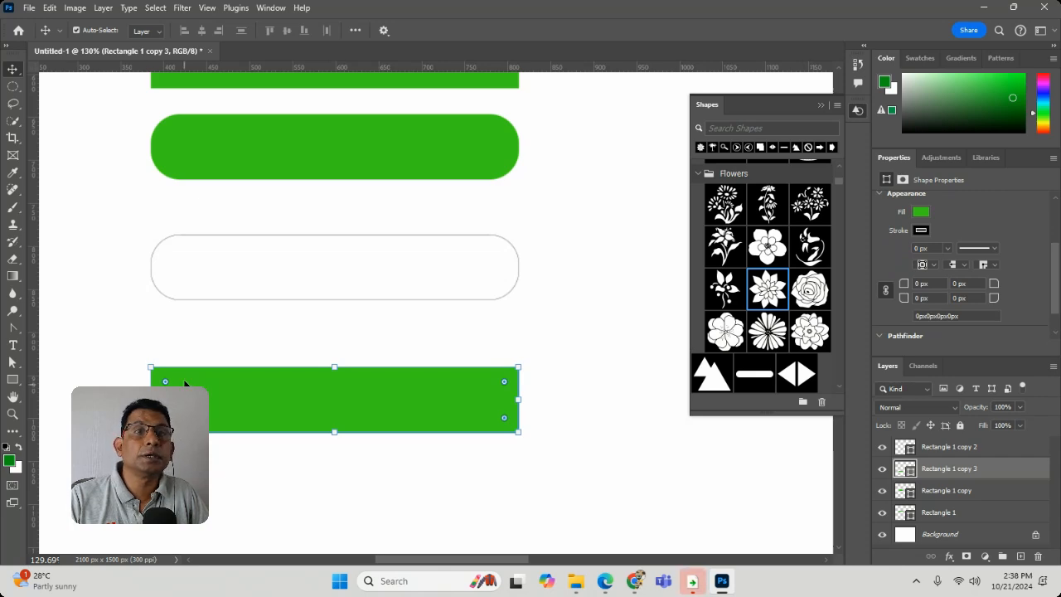
pyautogui.moveTo(165, 382); pyautogui.dragTo(166, 382)
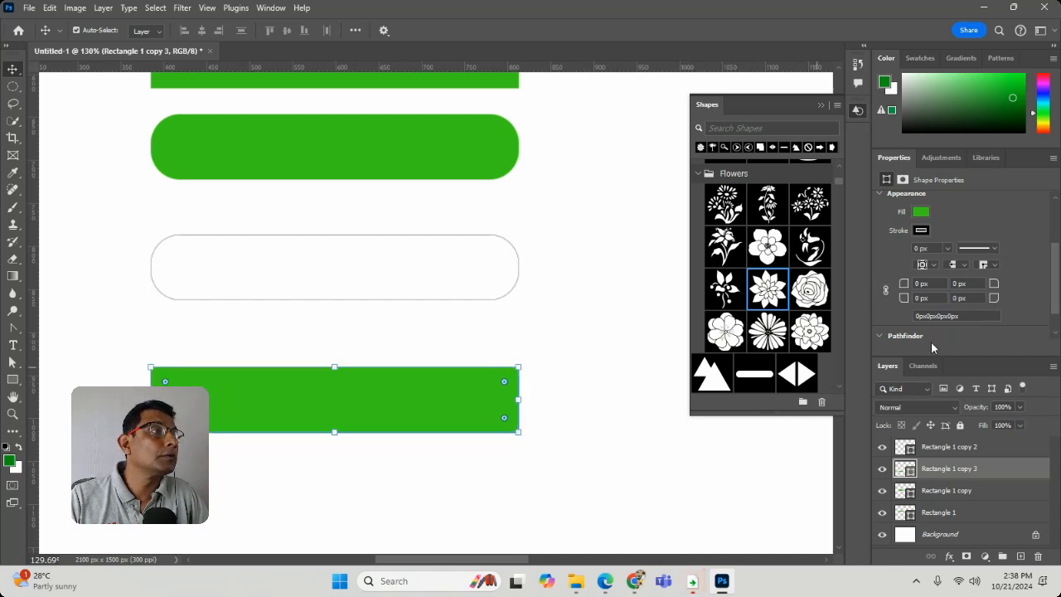
pyautogui.moveTo(166, 381); pyautogui.dragTo(179, 378)
pyautogui.hotkey('ctrl', 'z')
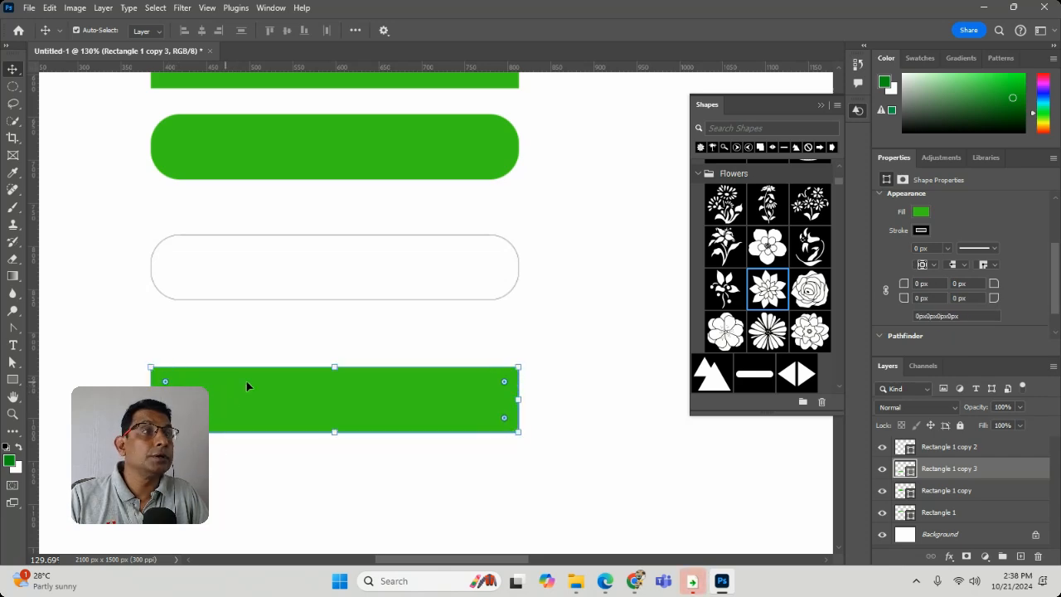
# Set the lowest rectangle's top-left and top-right corner radii to 30 px each, with the corner radii unlinked.
pyautogui.click(921, 283)
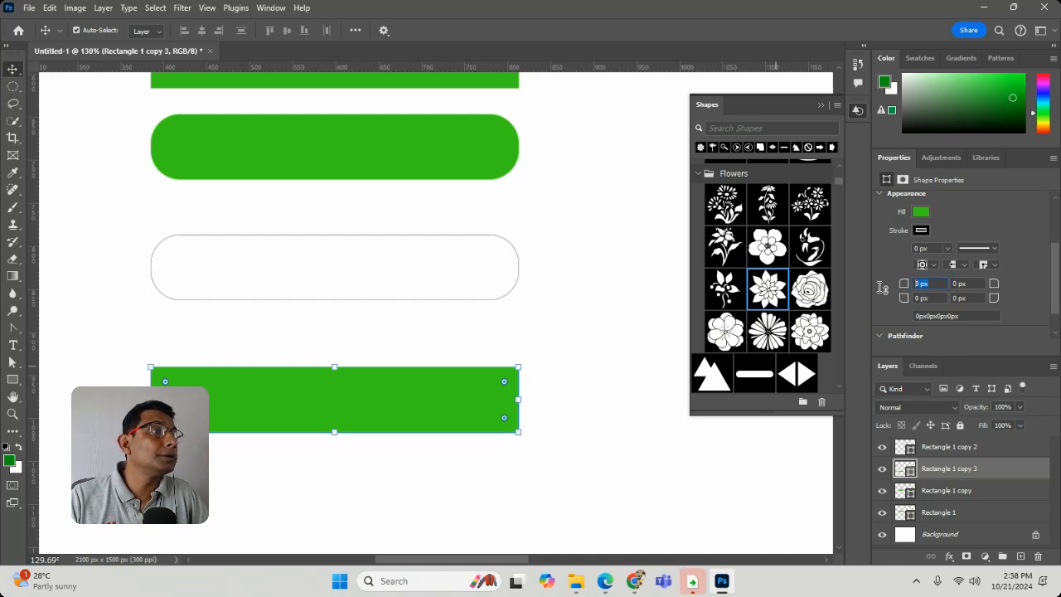
pyautogui.write('30')
pyautogui.press('Return')
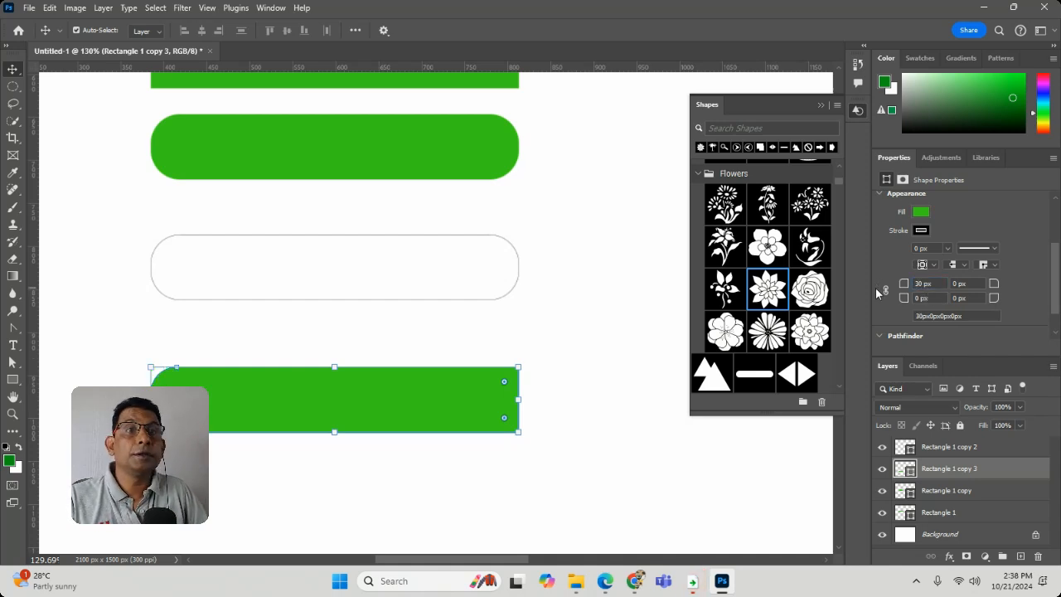
pyautogui.click(966, 285)
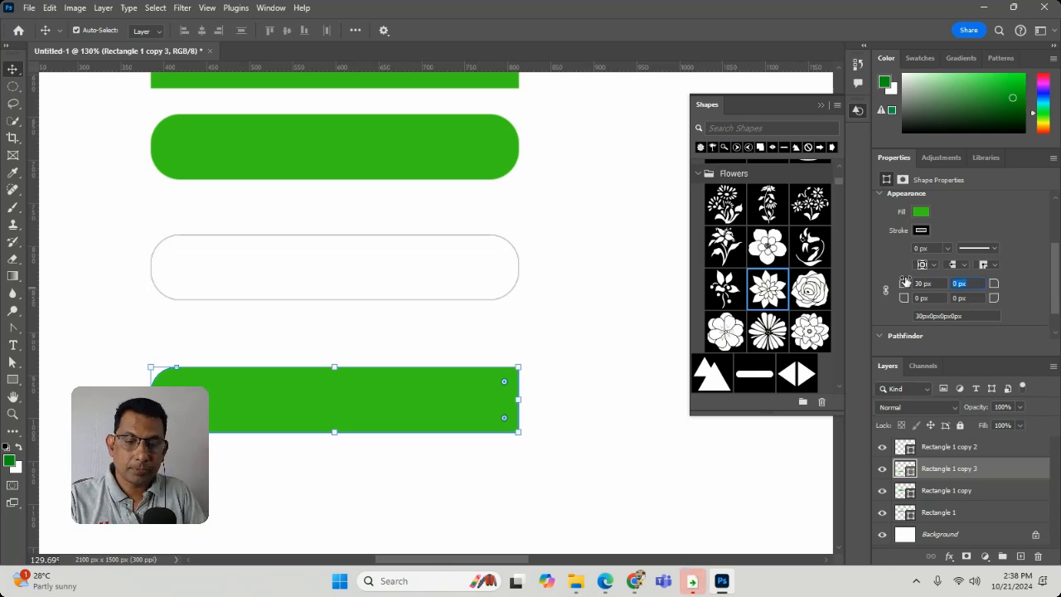
pyautogui.write('30')
pyautogui.press('Return')
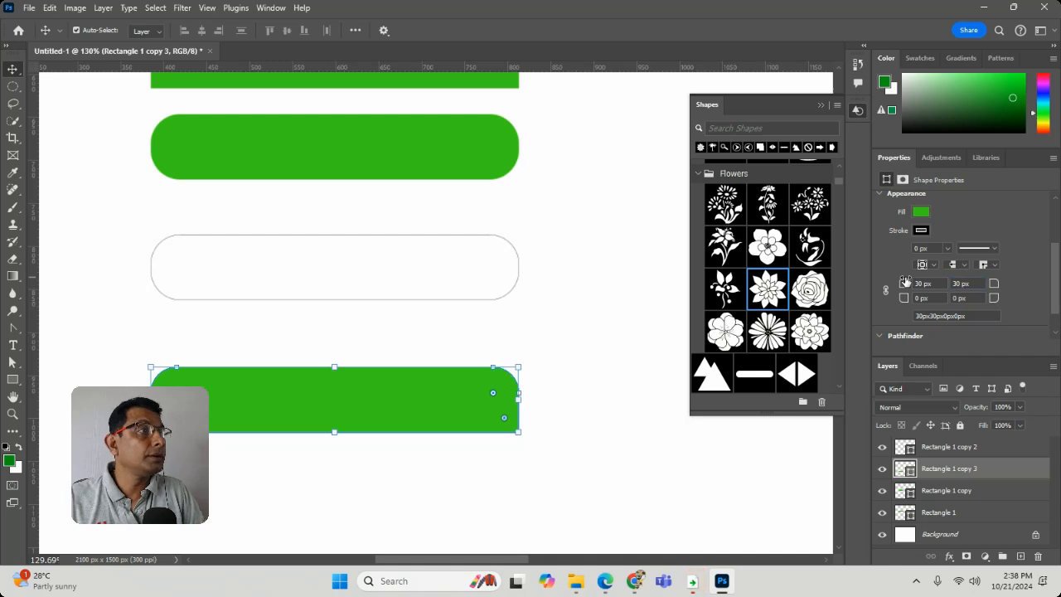
# Move the lowest green rectangle up to about Y 892 px, just beneath the outlined rounded rectangle.
pyautogui.click(561, 331)
pyautogui.scroll(3, 554, 338)
pyautogui.moveTo(344, 497); pyautogui.dragTo(343, 457)
pyautogui.click(330, 373)
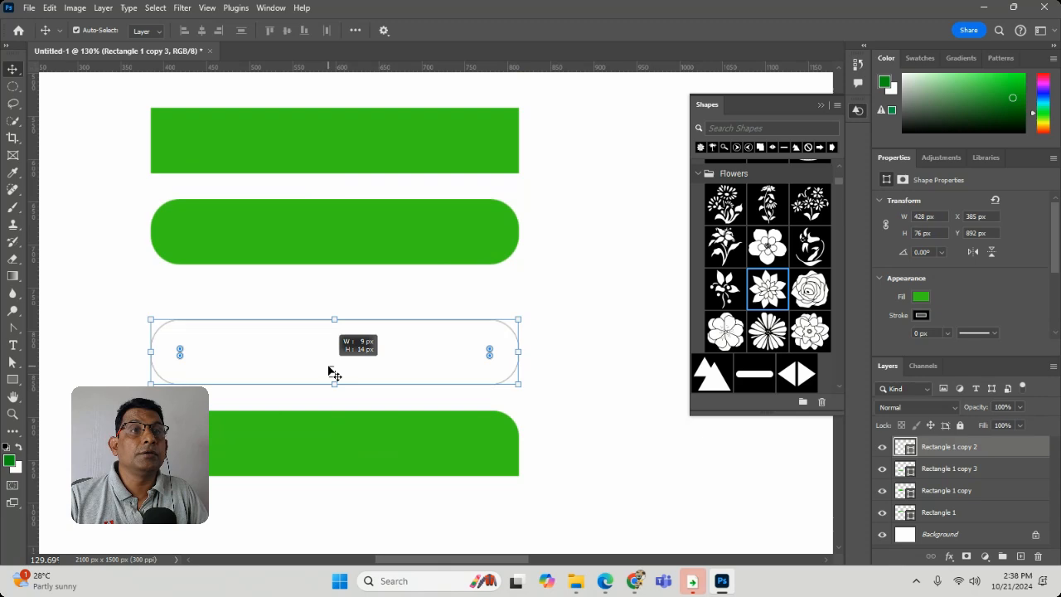
pyautogui.click(349, 245)
pyautogui.click(592, 266)
pyautogui.click(416, 143)
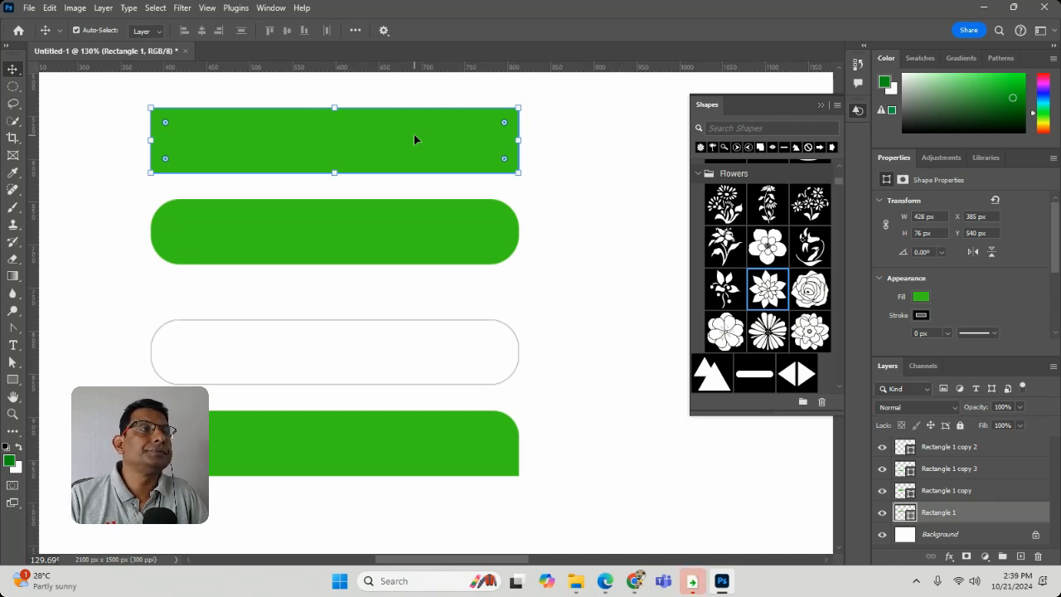
pyautogui.click(50, 7)
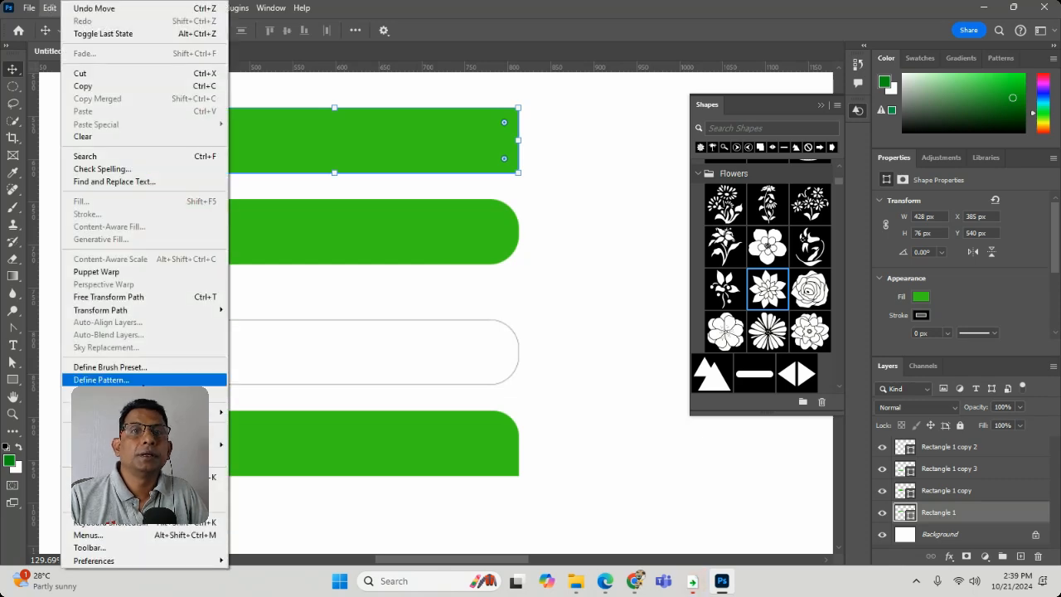
pyautogui.click(101, 379)
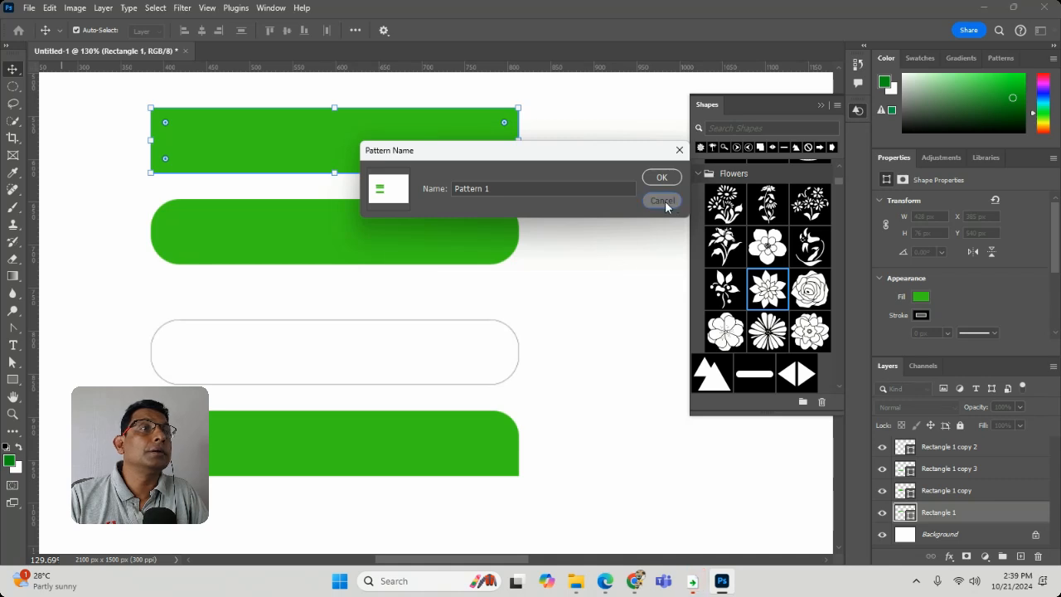
pyautogui.click(663, 202)
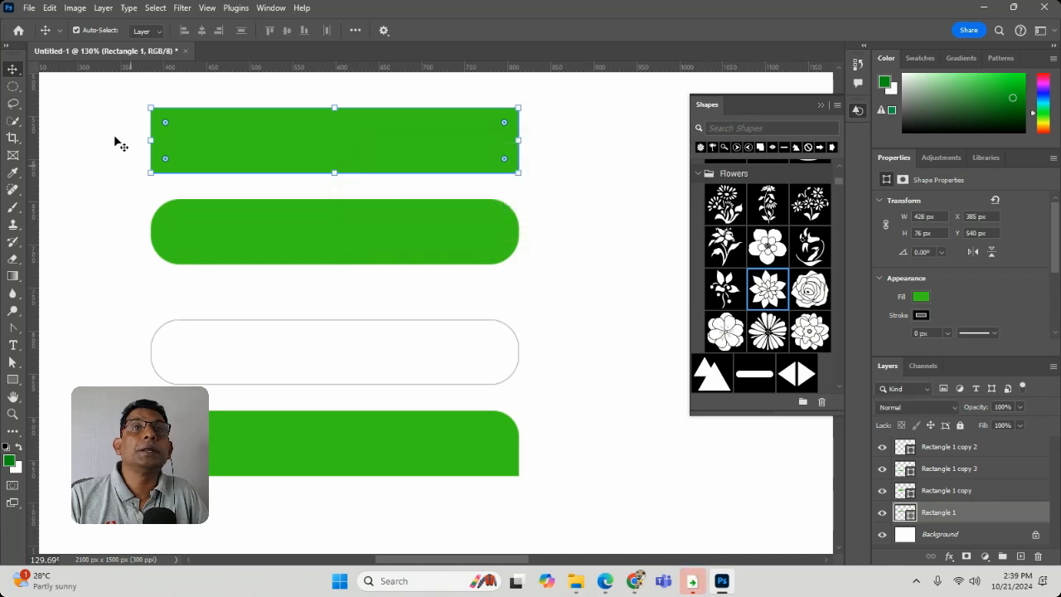
# Define the top green rectangle as a custom shape named button_1 and place it on the canvas at about X 736, Y 689 px.
pyautogui.click(50, 7)
pyautogui.click(108, 393)
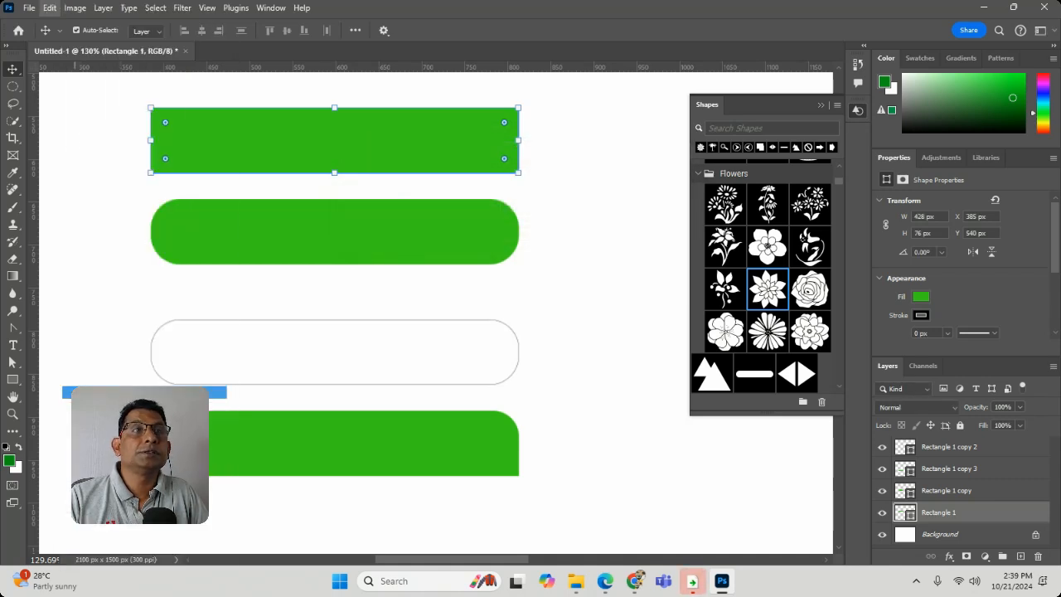
pyautogui.write('button_1')
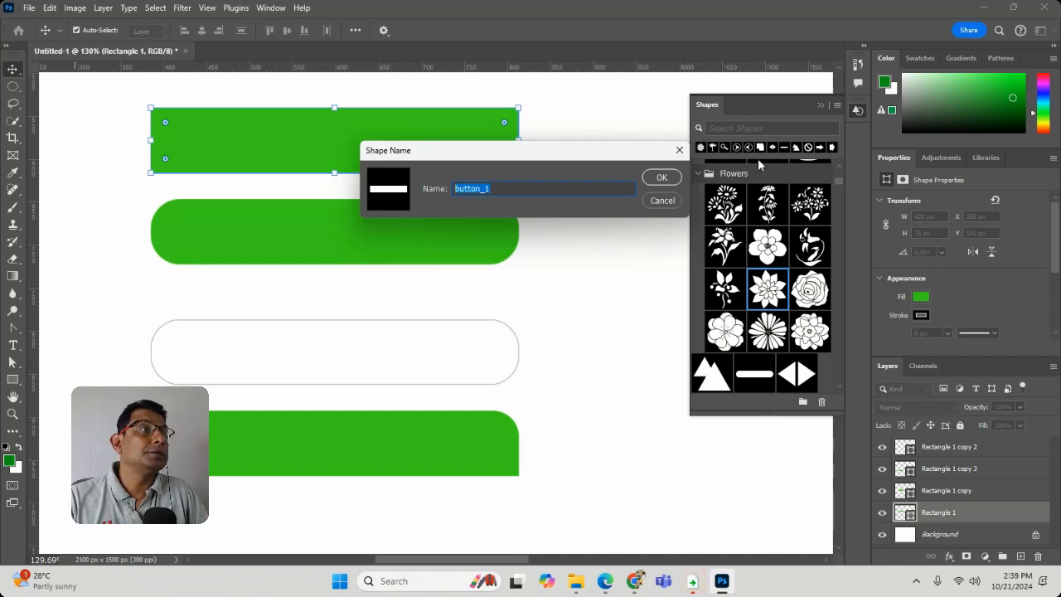
pyautogui.click(661, 178)
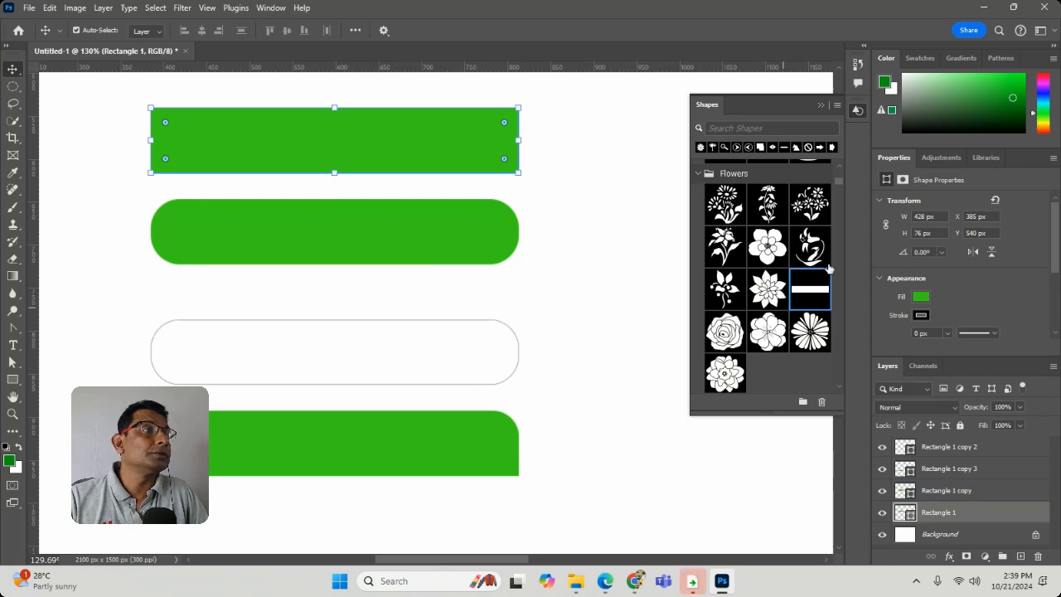
pyautogui.moveTo(817, 282); pyautogui.dragTo(635, 267)
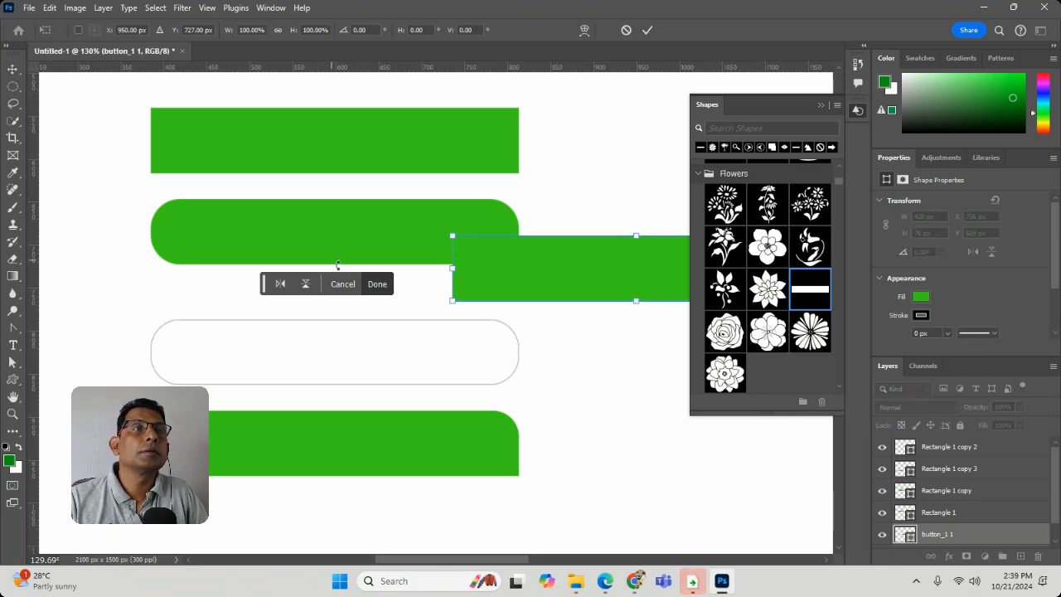
pyautogui.click(378, 284)
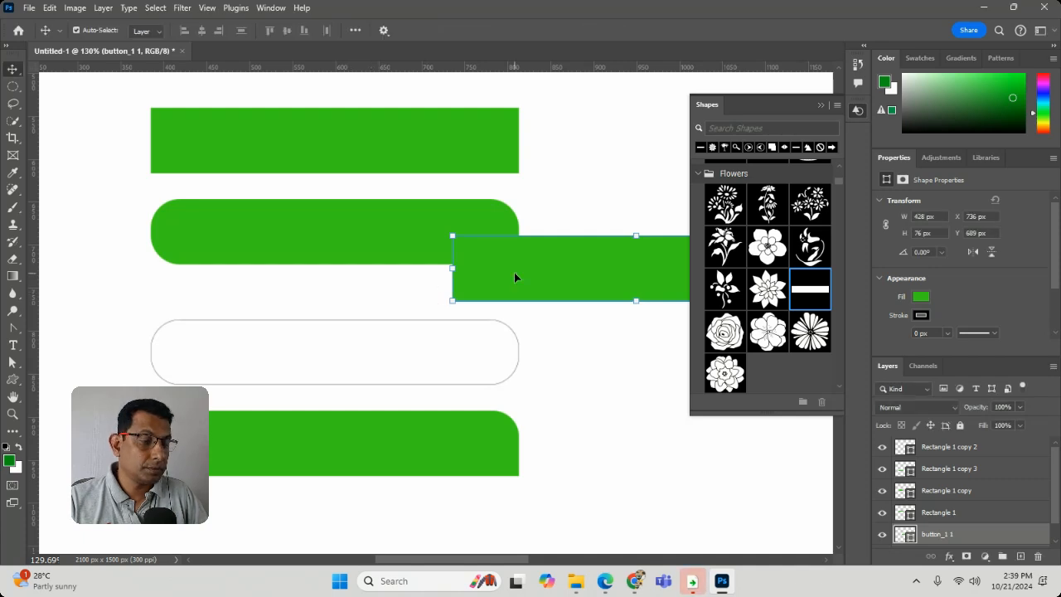
# Delete the placed button_1 shape from the canvas and the button_1 preset from the Flowers shape group.
pyautogui.press('Delete')
pyautogui.click(637, 340)
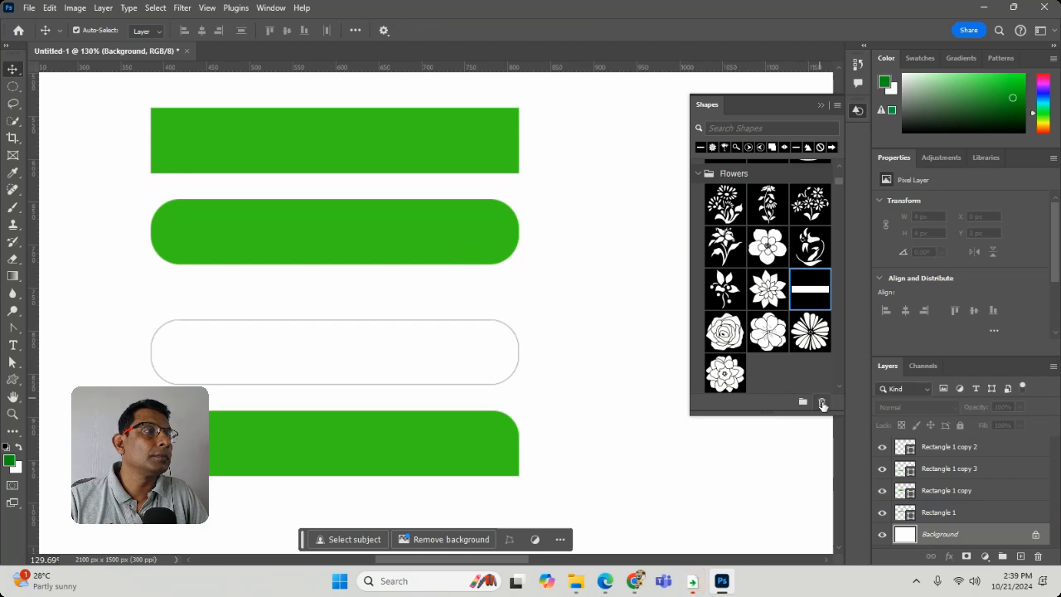
pyautogui.click(823, 403)
pyautogui.click(481, 218)
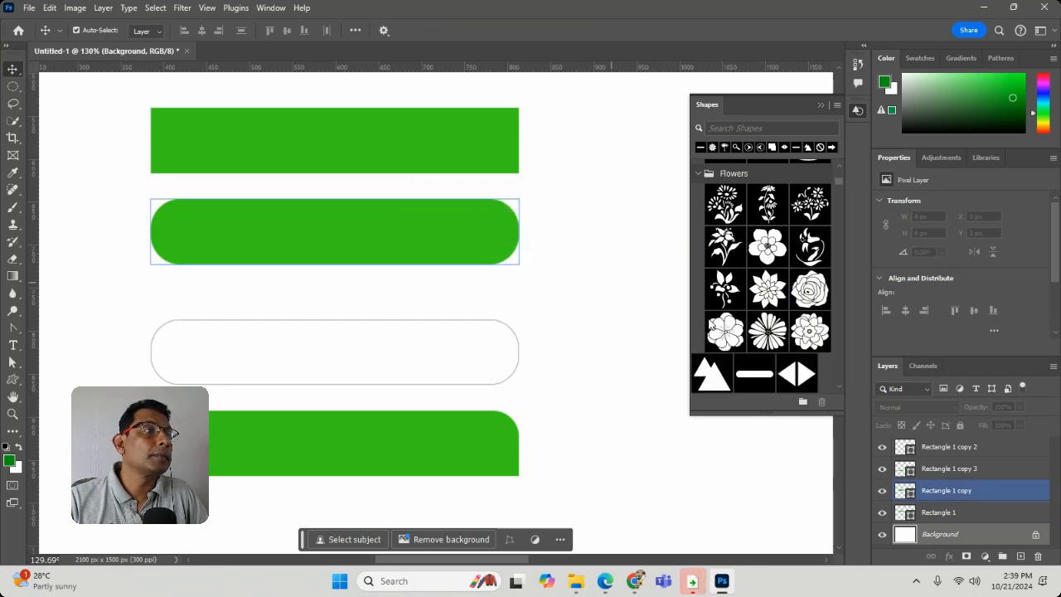
# Collapse the Flowers group and create a new shape group named Tigris design.
pyautogui.click(699, 174)
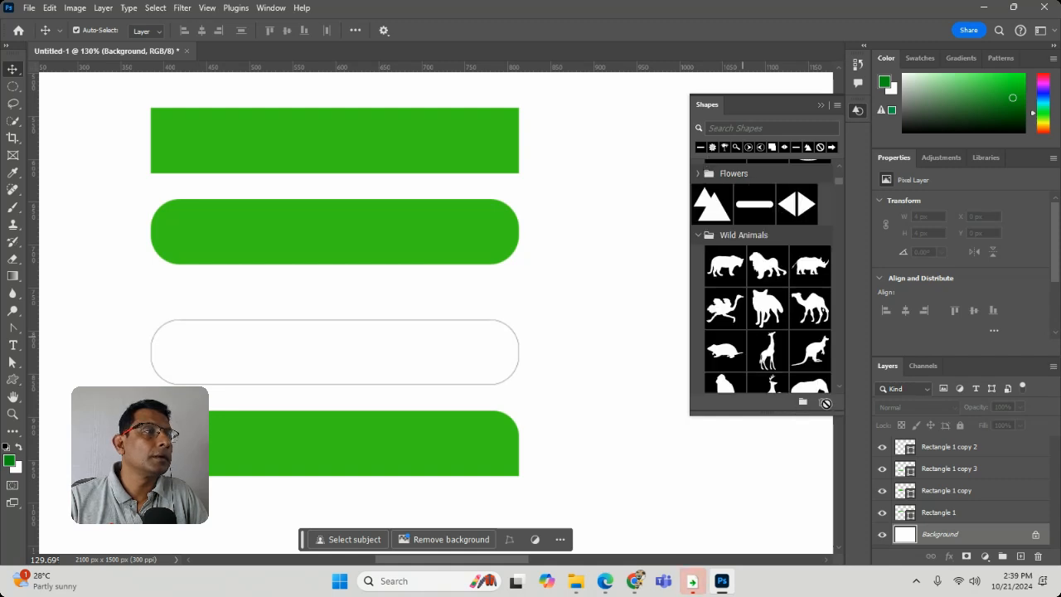
pyautogui.click(802, 403)
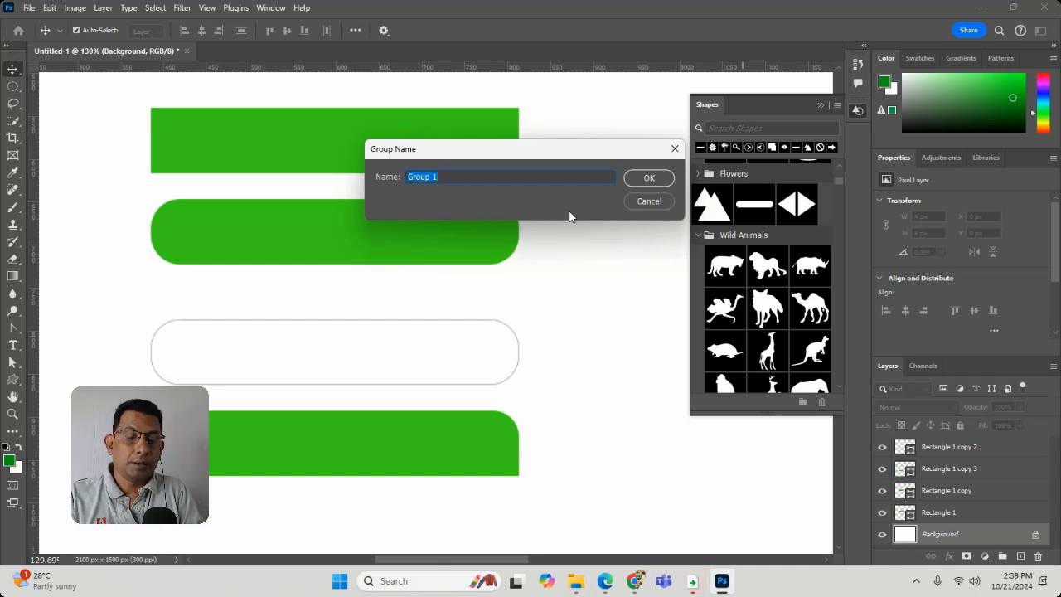
pyautogui.write('tigr')
pyautogui.press('BackSpace')
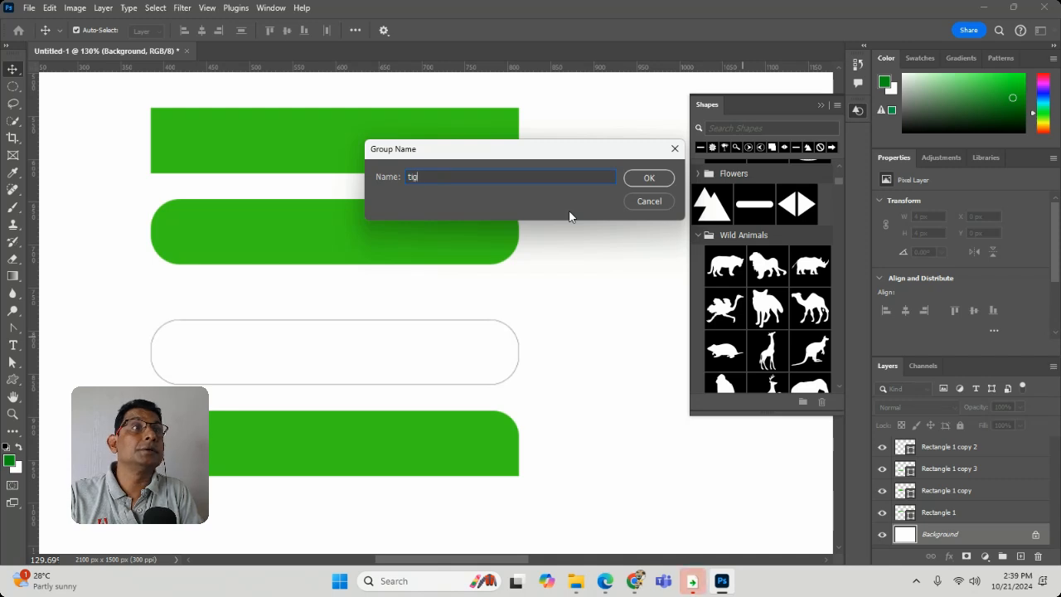
pyautogui.write('Tigr')
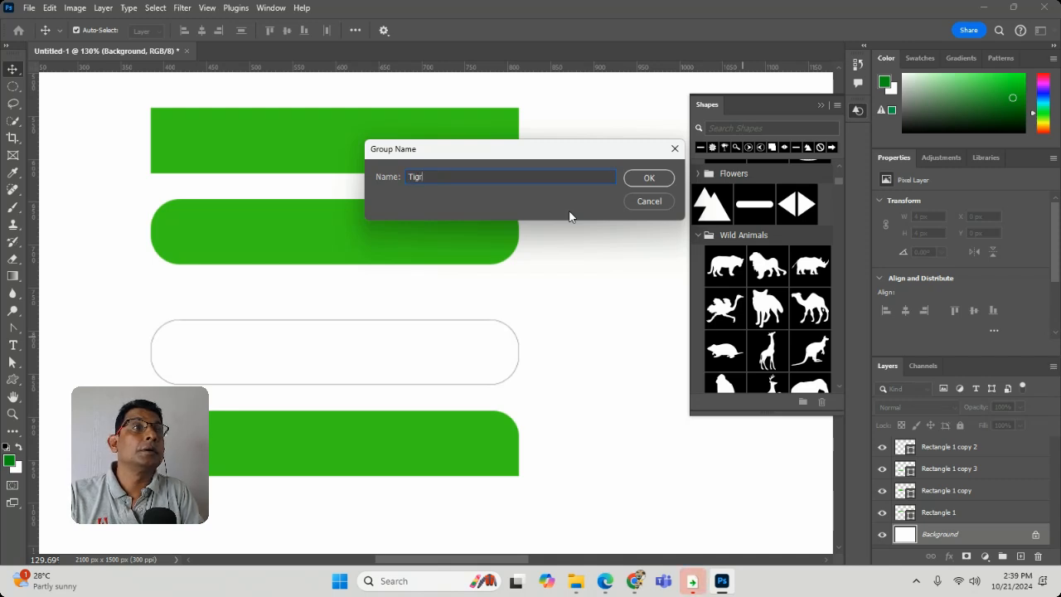
pyautogui.write('es design')
pyautogui.press('Return')
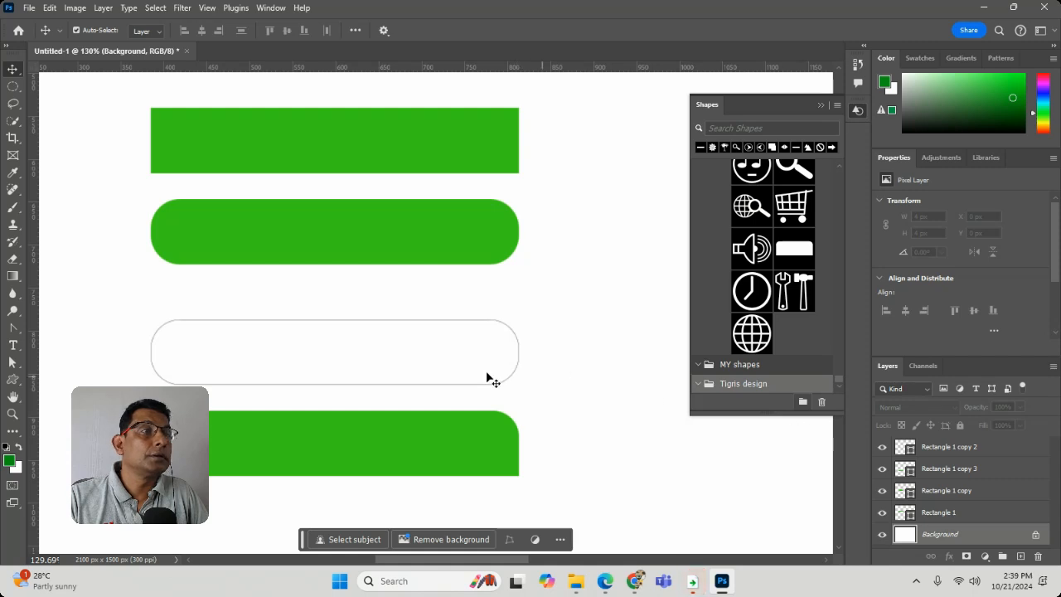
# Define the top green rectangle as a custom shape named button_1 in the Tigris design group.
pyautogui.click(431, 120)
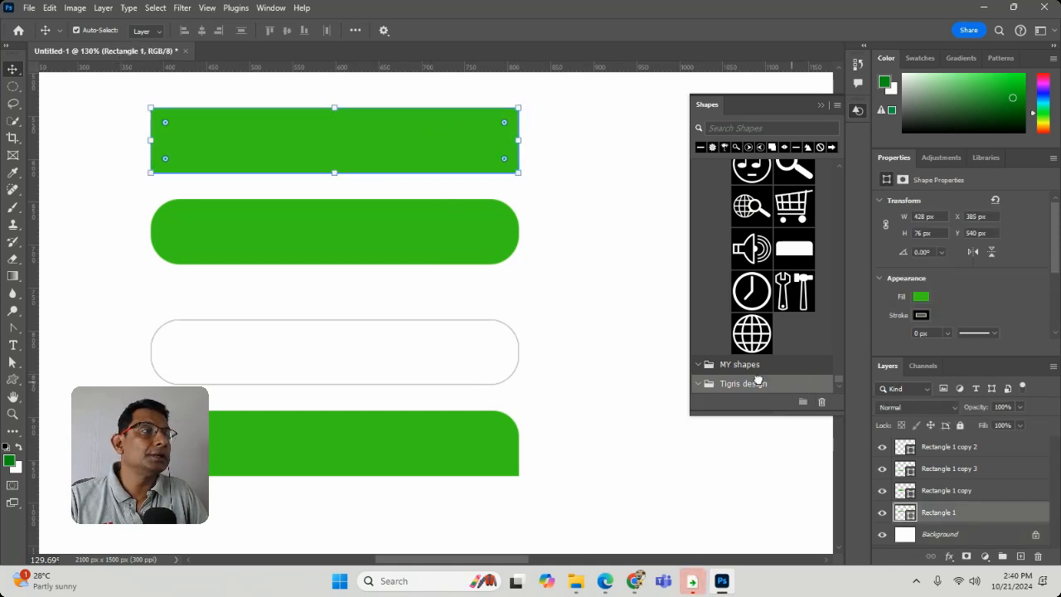
pyautogui.click(49, 7)
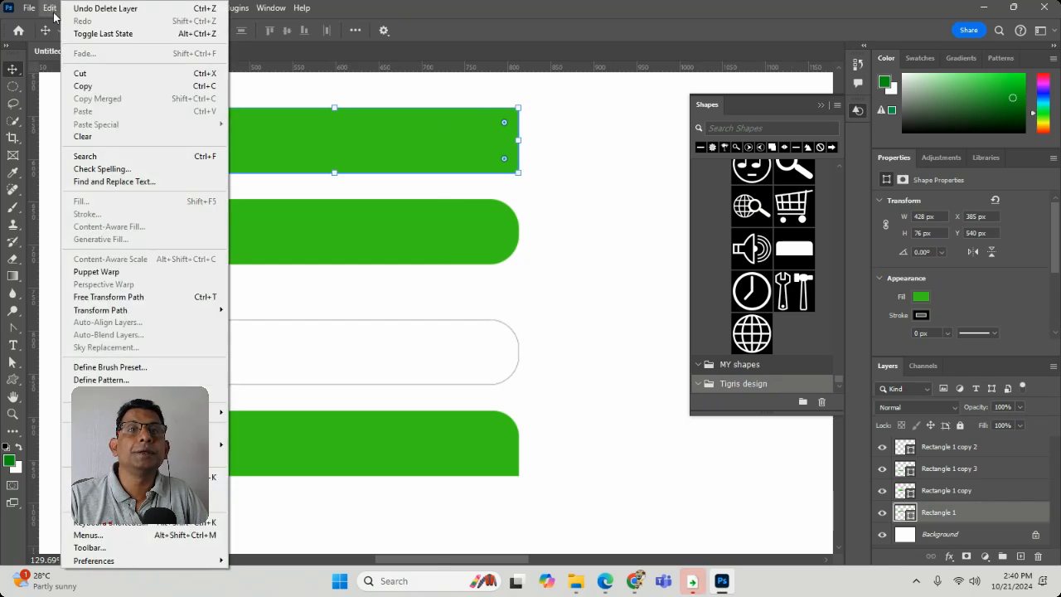
pyautogui.click(108, 392)
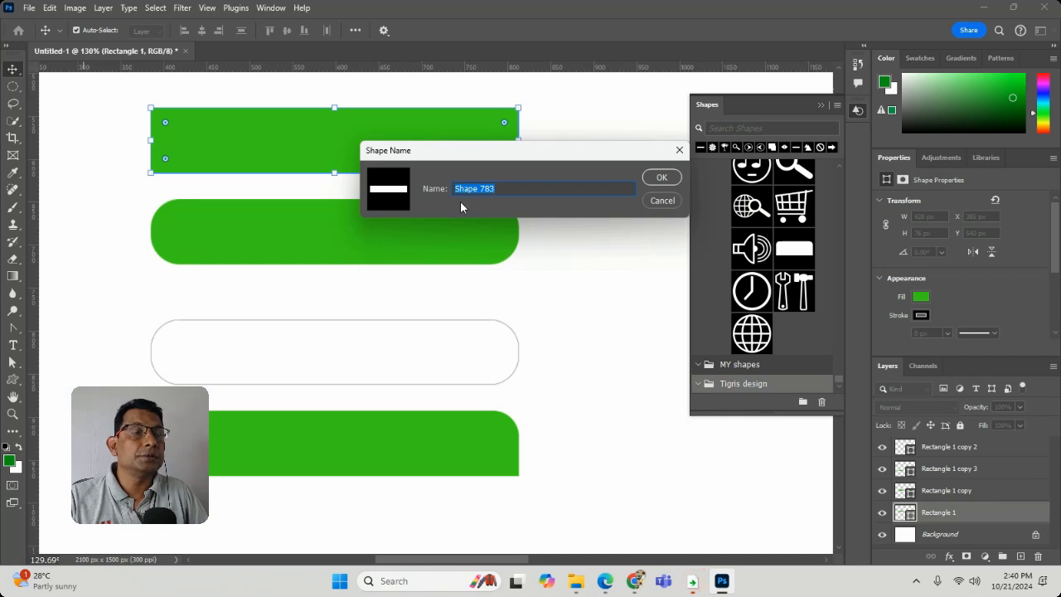
pyautogui.write('button')
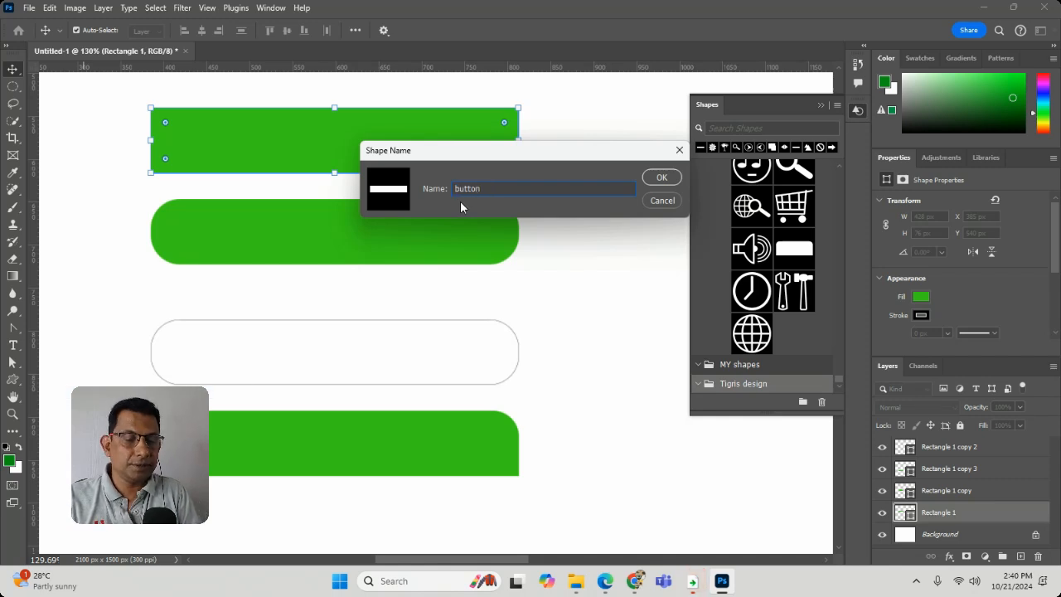
pyautogui.write('_1')
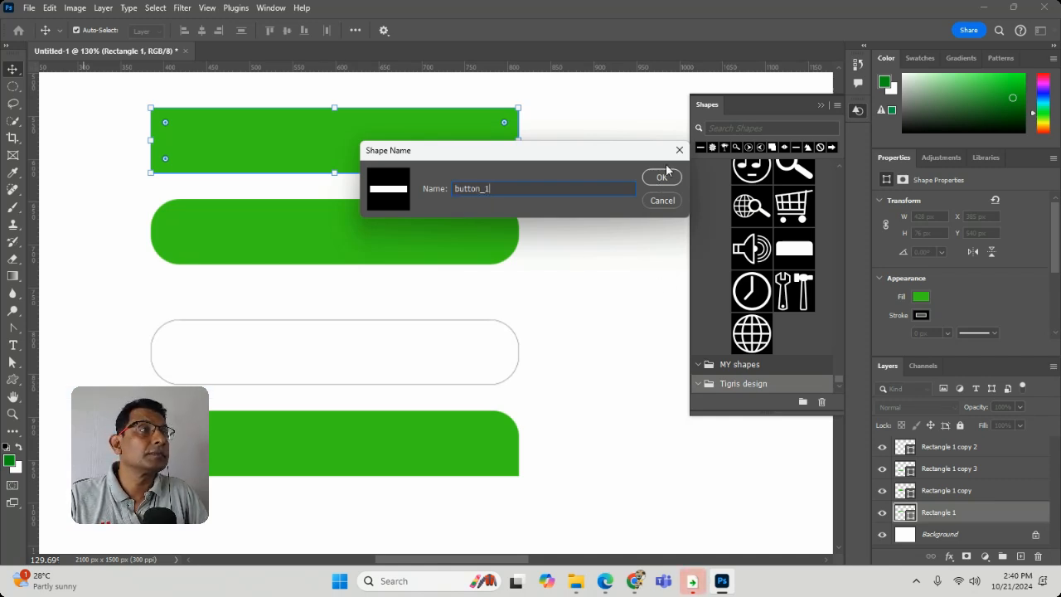
pyautogui.click(663, 179)
# Define the green fully rounded rectangle as a custom shape named buttons_2_rounded in the Tigris design group.
pyautogui.click(356, 249)
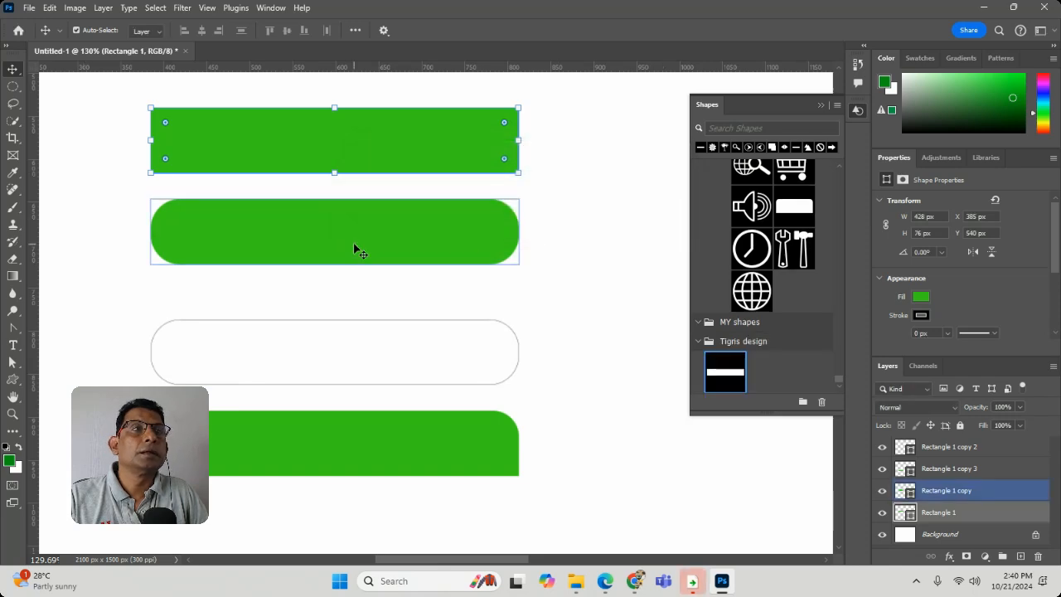
pyautogui.click(51, 8)
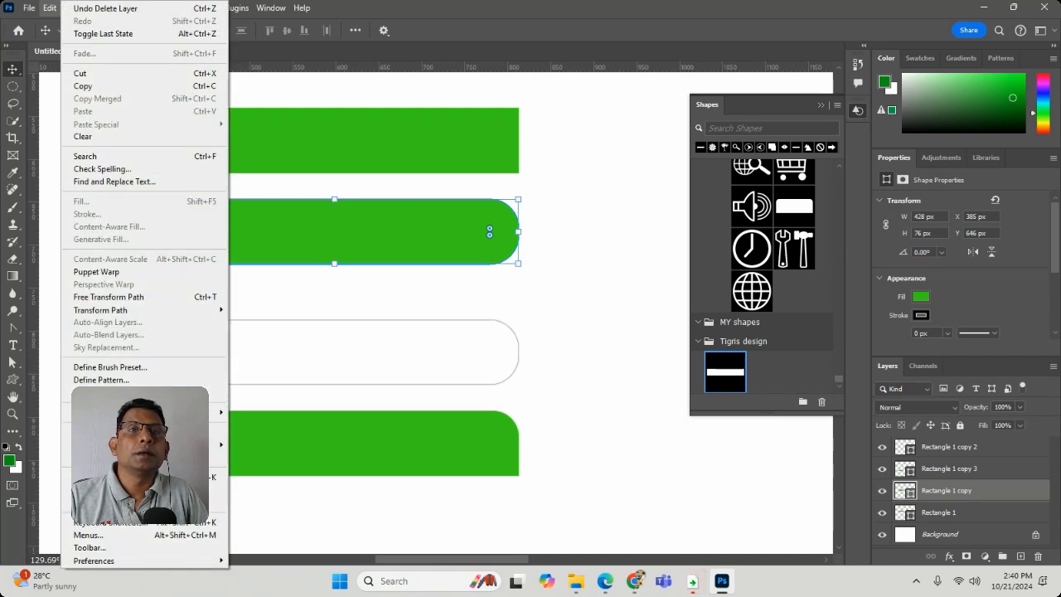
pyautogui.click(108, 392)
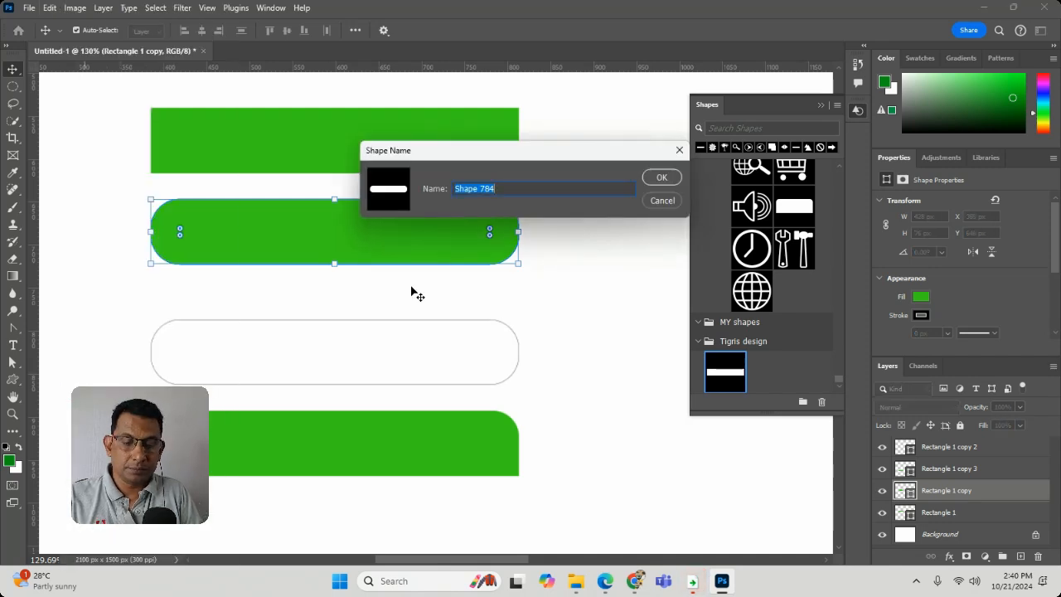
pyautogui.write('buttons')
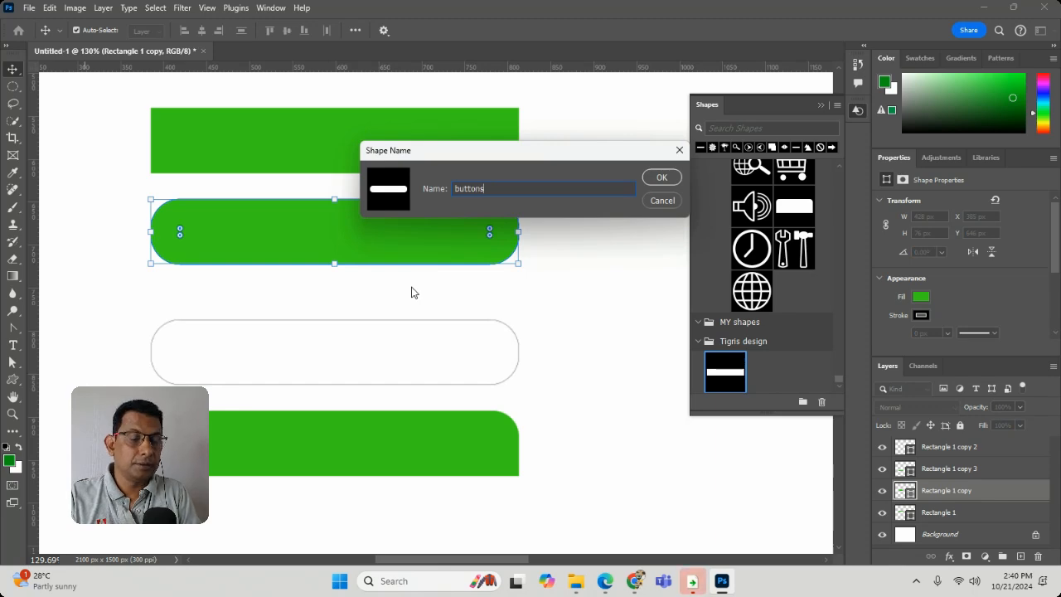
pyautogui.write('_2_r')
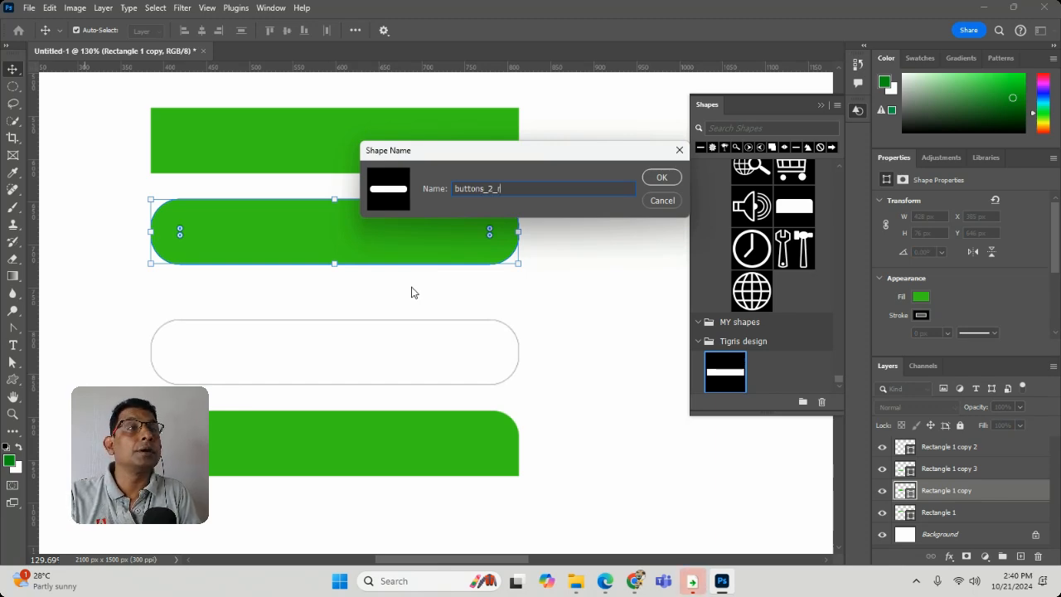
pyautogui.write('ounded')
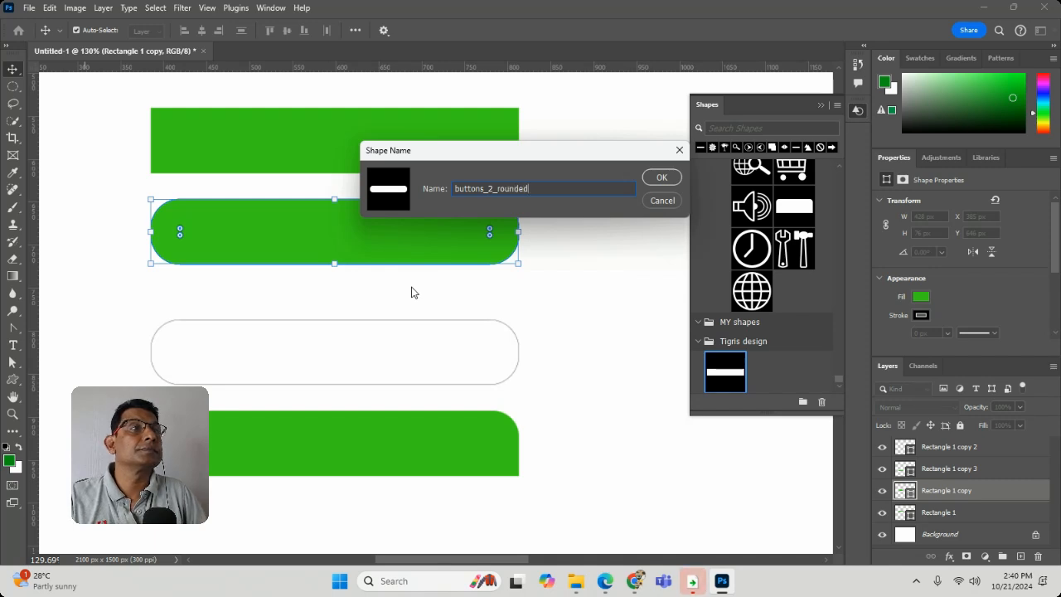
pyautogui.click(676, 179)
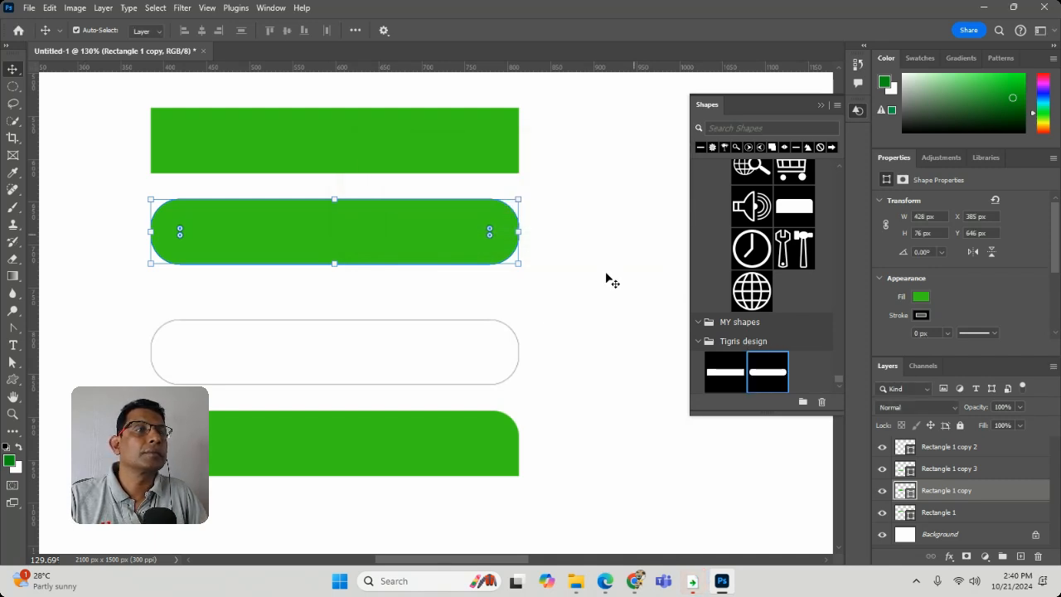
# Define the unfilled, outlined rounded rectangle as a custom shape named button_oute in the Tigris design group.
pyautogui.click(509, 338)
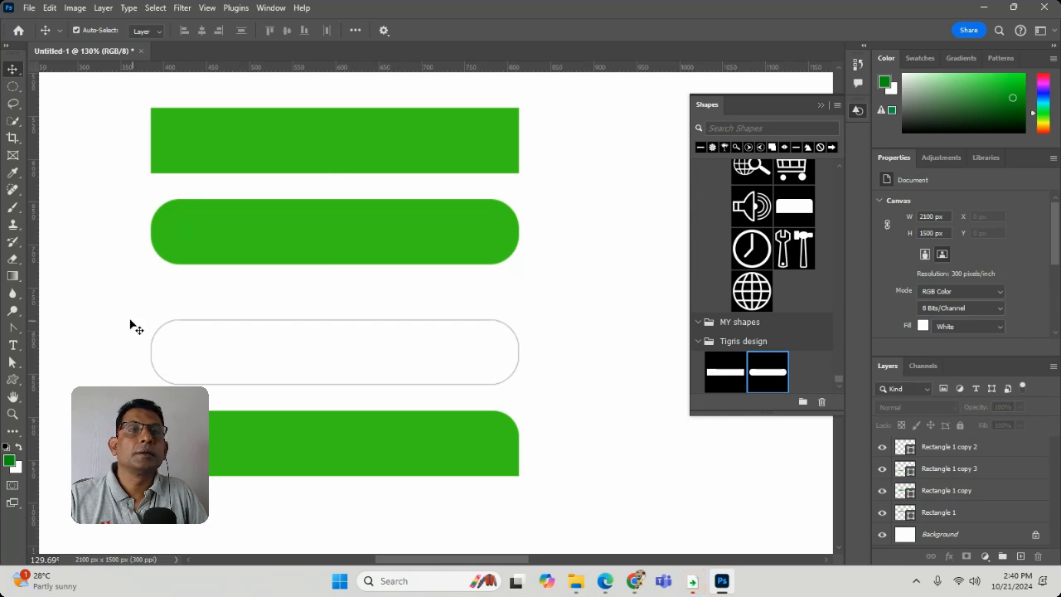
pyautogui.click(298, 384)
pyautogui.click(50, 8)
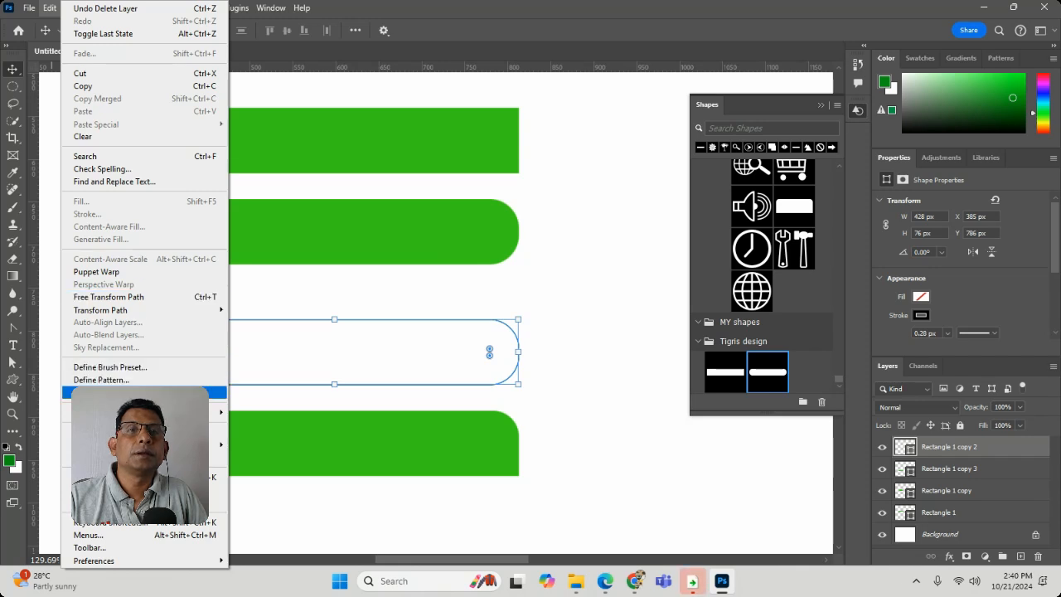
pyautogui.click(124, 392)
pyautogui.write('but')
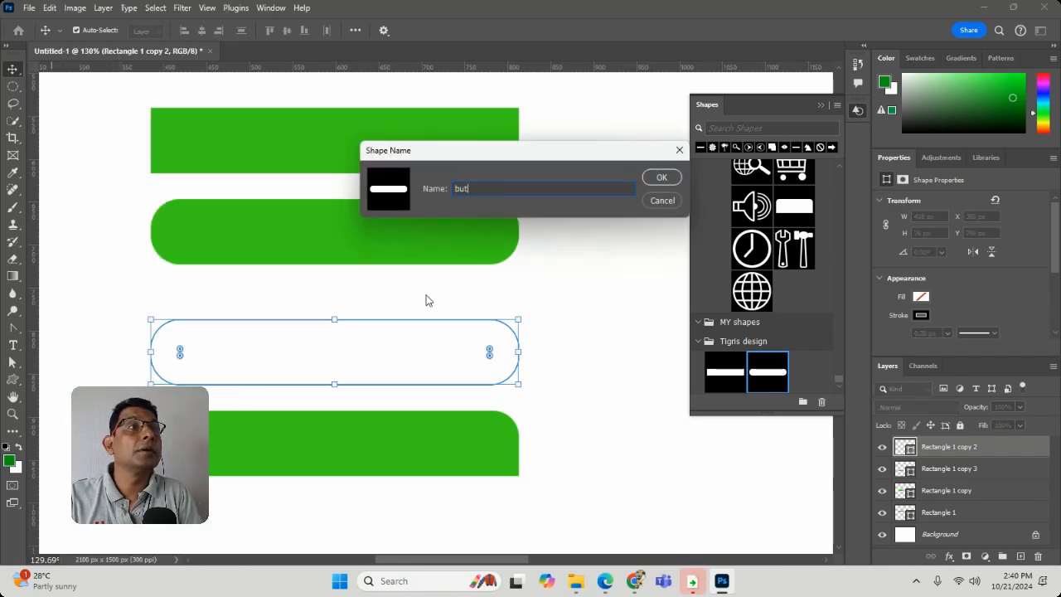
pyautogui.write('ton_')
pyautogui.write('ou')
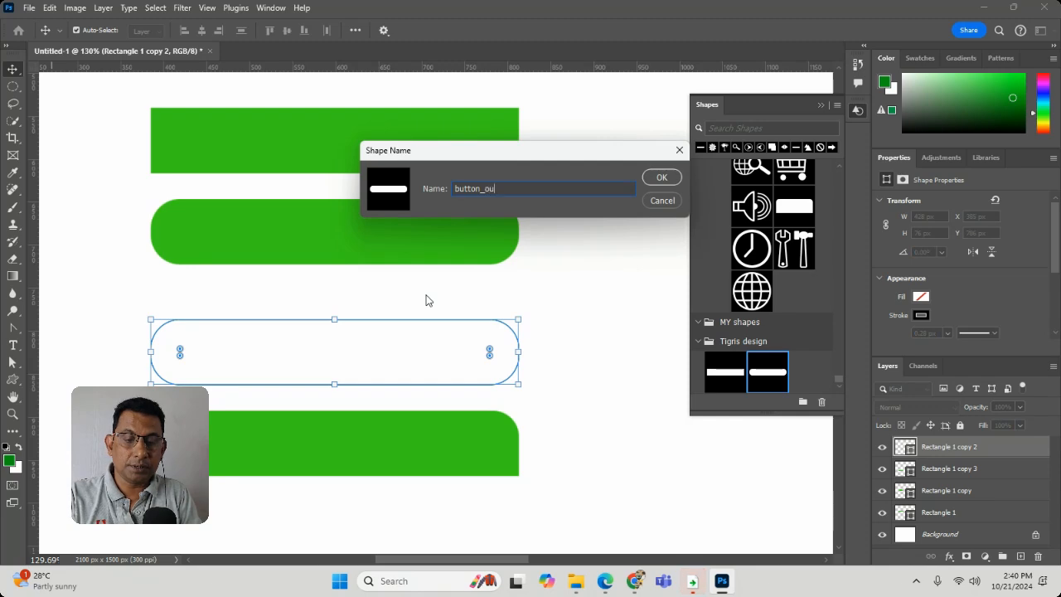
pyautogui.write('tline')
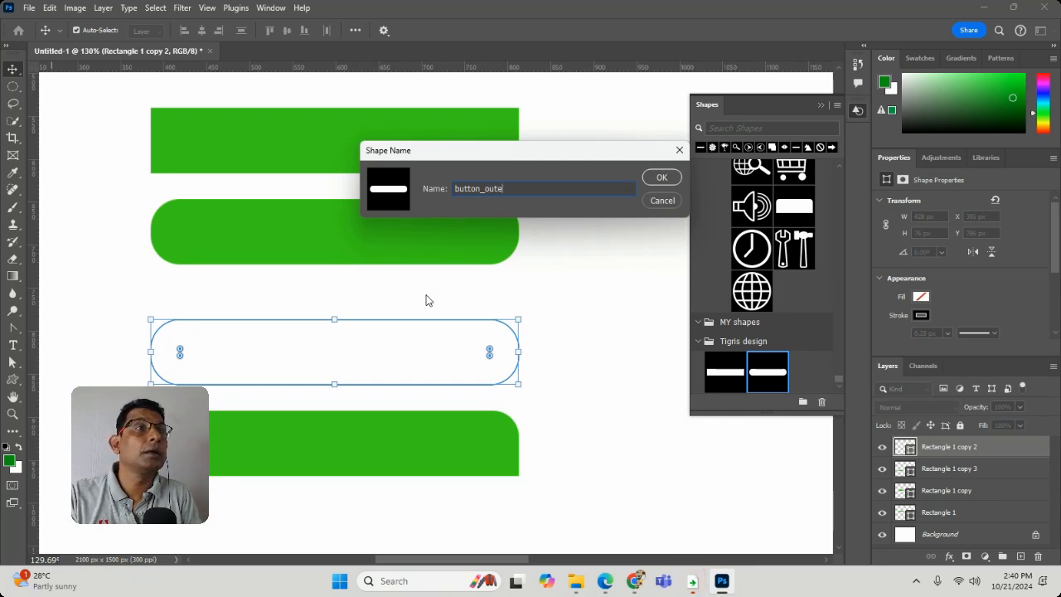
pyautogui.press('Return')
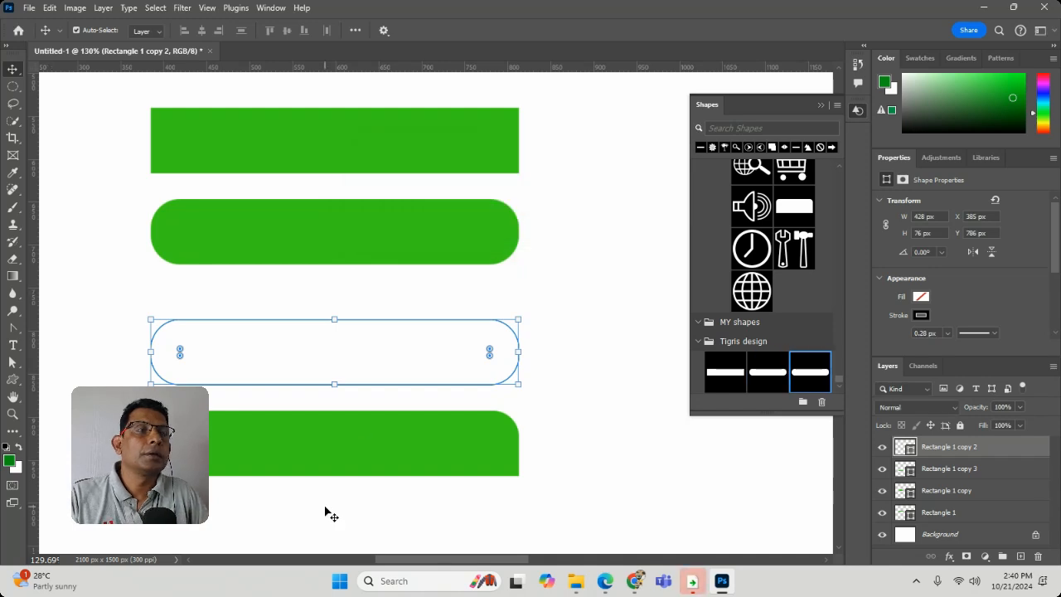
# Define the bottom green rectangle with two rounded corners as a custom shape named button rounded 2 corner in the Tigris design group.
pyautogui.click(343, 452)
pyautogui.click(51, 8)
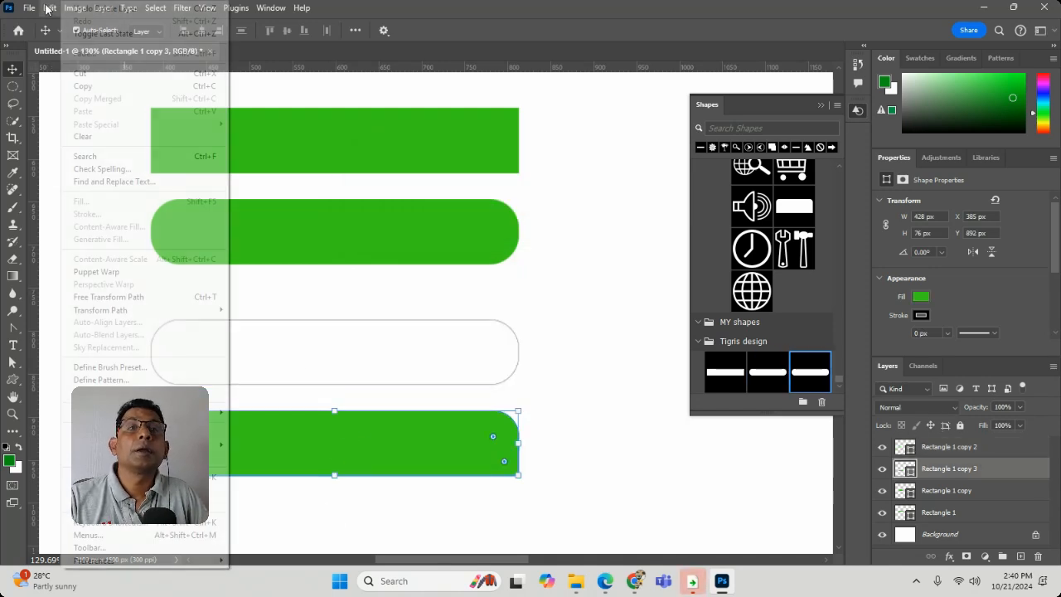
pyautogui.click(141, 392)
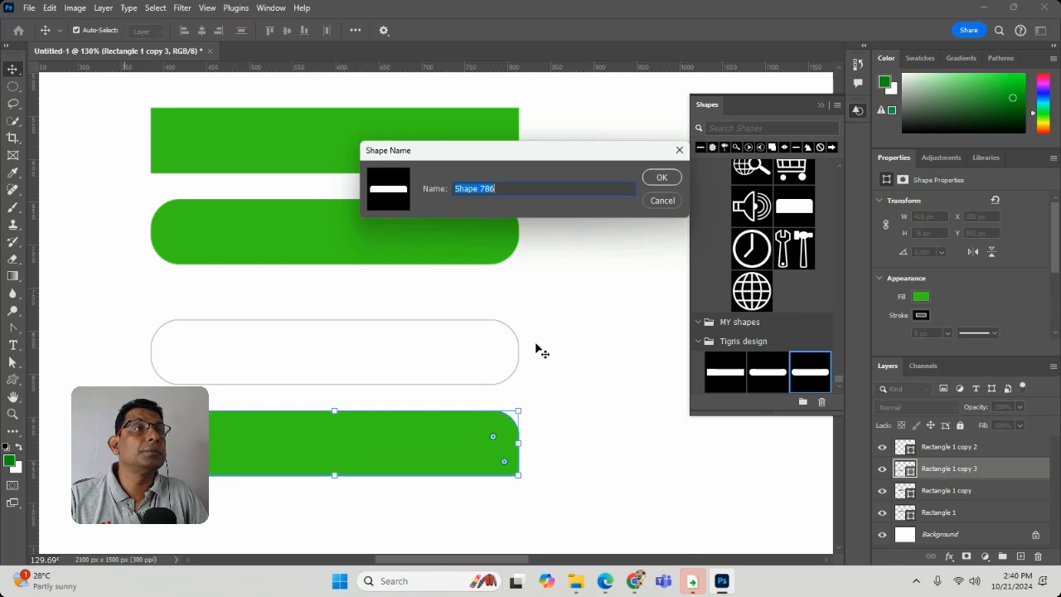
pyautogui.write('button ')
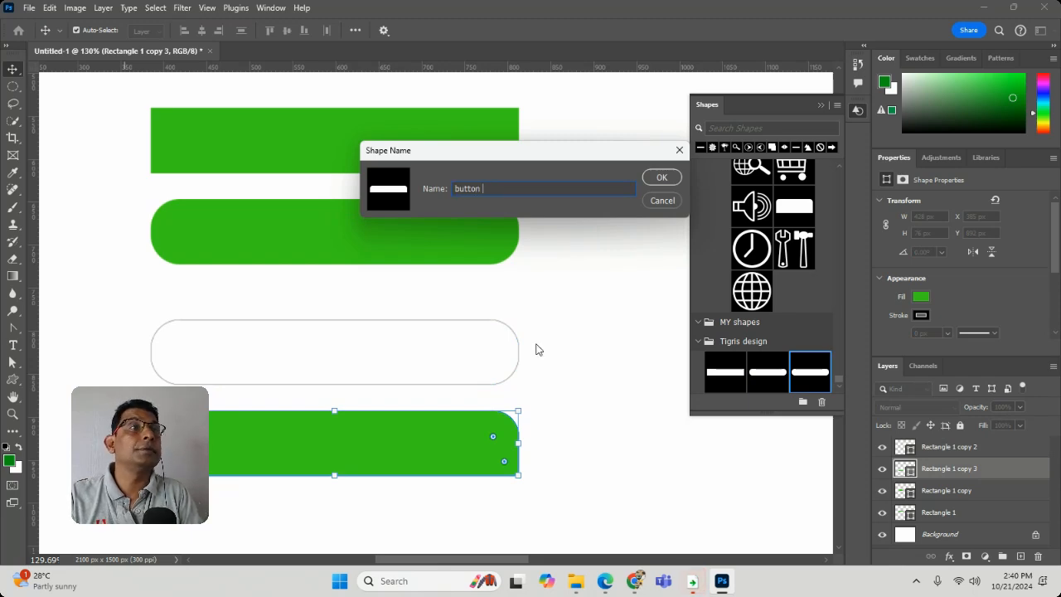
pyautogui.write('round')
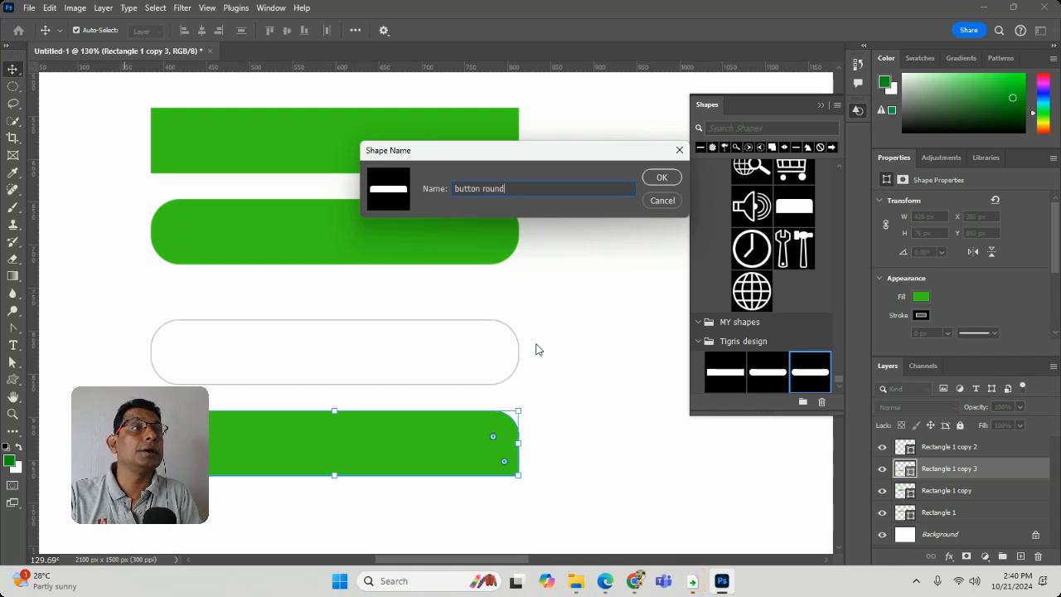
pyautogui.write('ed 2 cor')
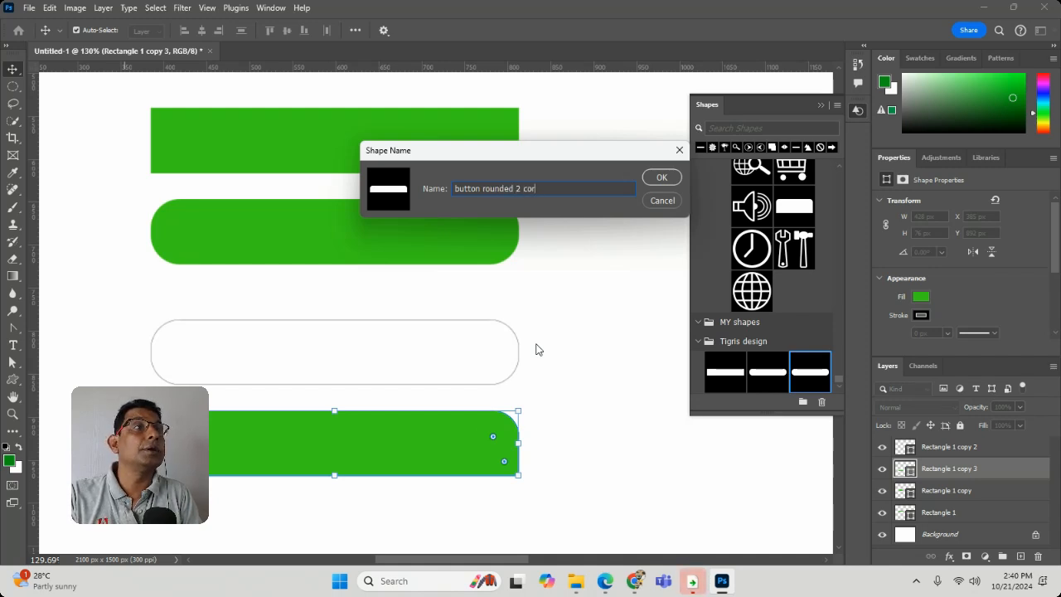
pyautogui.write('ner')
pyautogui.click(662, 177)
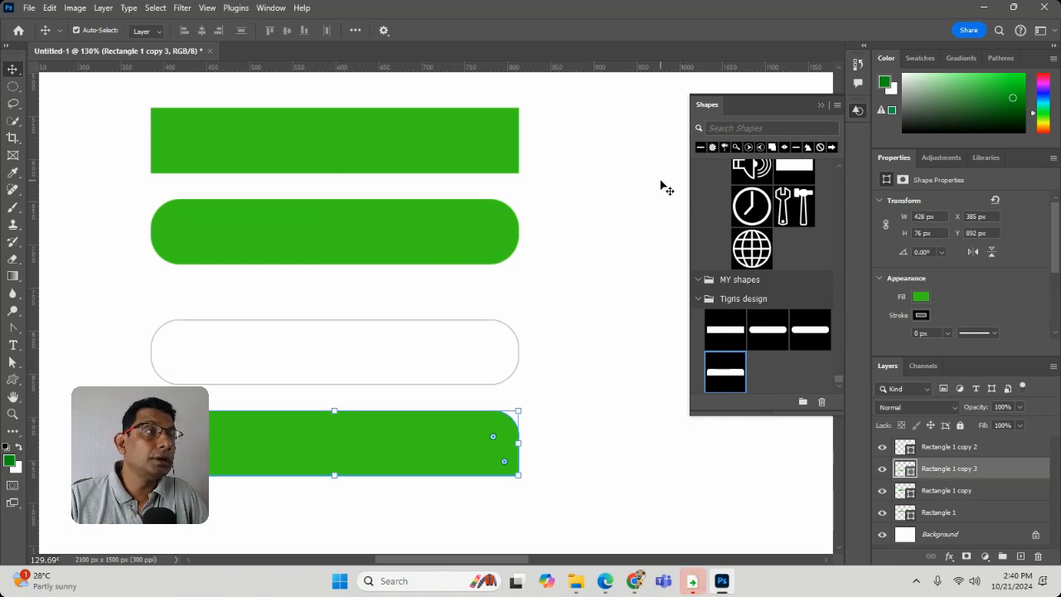
# Delete all four self-drawn rectangles from the canvas.
pyautogui.moveTo(114, 112); pyautogui.dragTo(605, 552)
pyautogui.press('Delete')
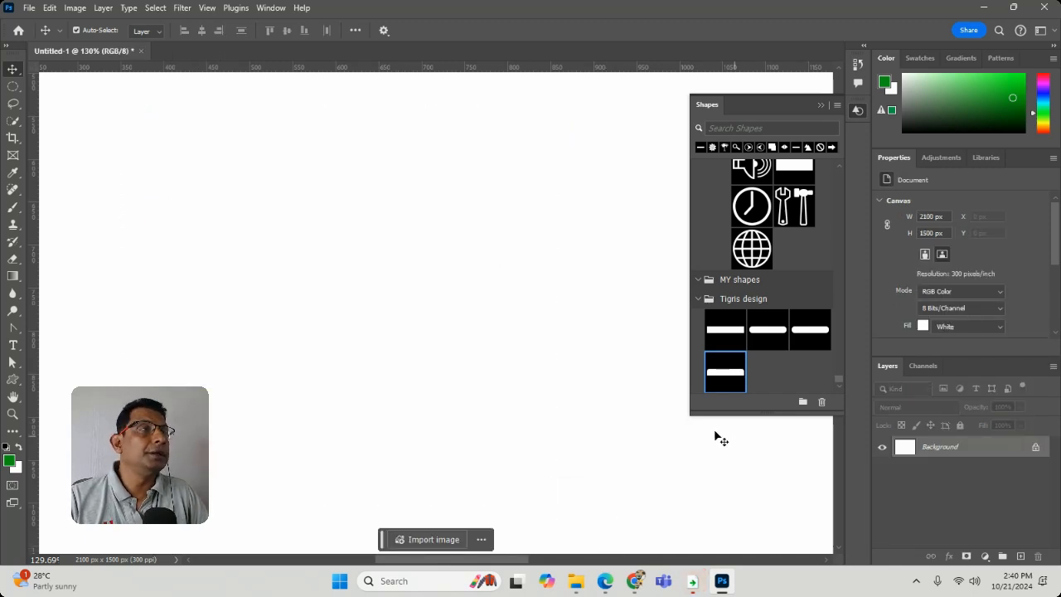
# Place the button_1 custom shape on the empty canvas and move it to the upper part of the page.
pyautogui.moveTo(733, 336); pyautogui.dragTo(240, 248)
pyautogui.moveTo(383, 316); pyautogui.dragTo(383, 316)
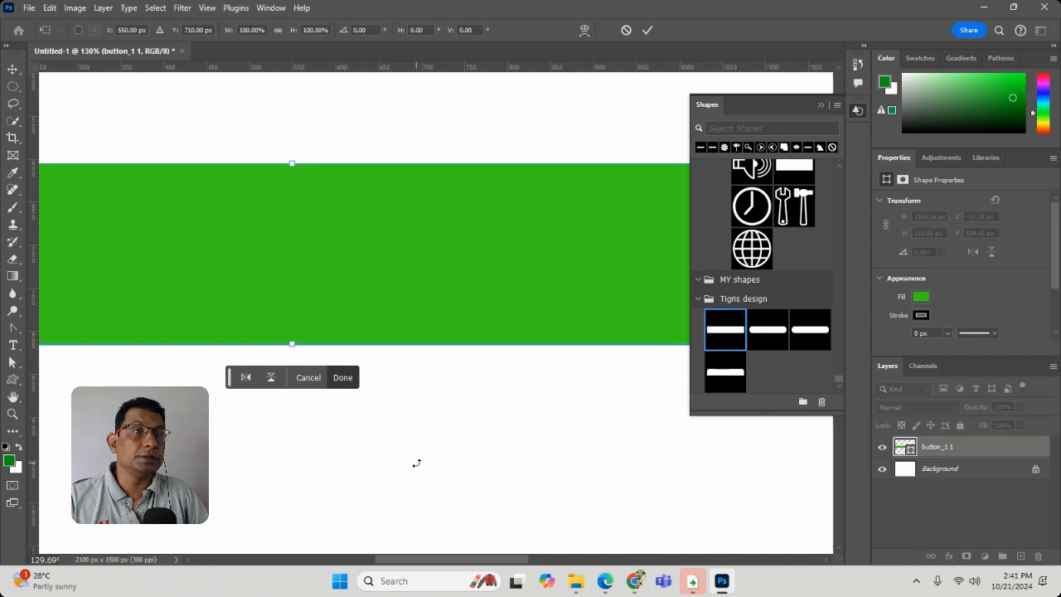
pyautogui.click(342, 377)
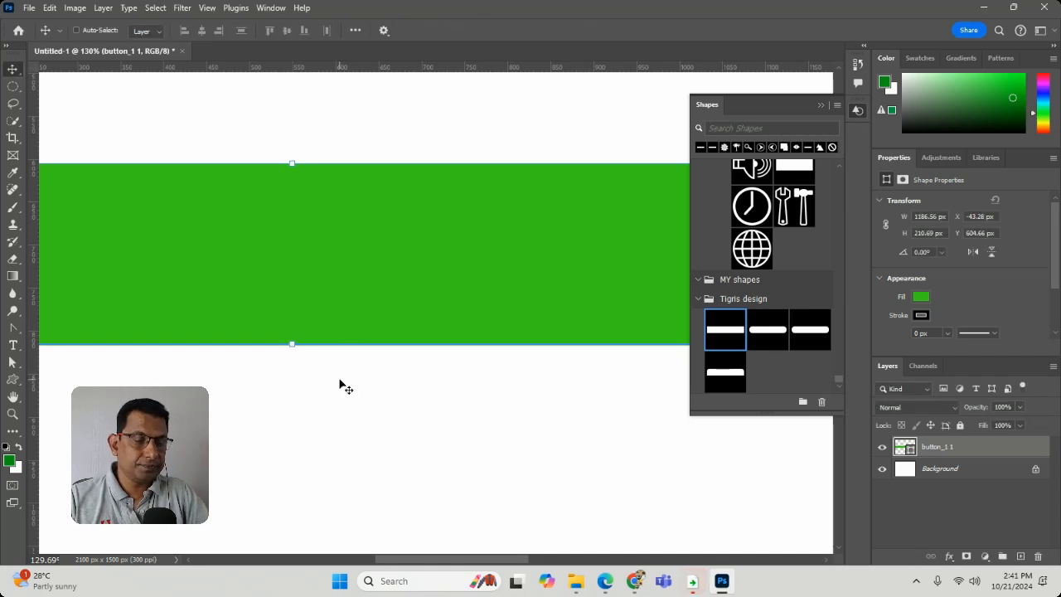
pyautogui.hotkey('ctrl', '-')
pyautogui.hotkey('ctrl', '-')
pyautogui.hotkey('ctrl', '-')
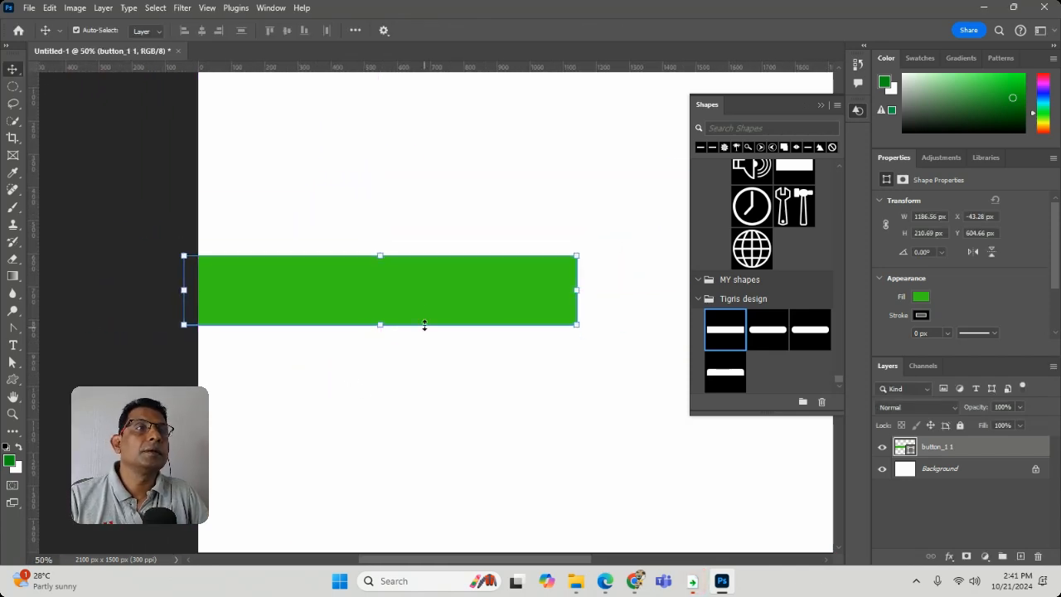
pyautogui.moveTo(424, 326); pyautogui.dragTo(479, 183)
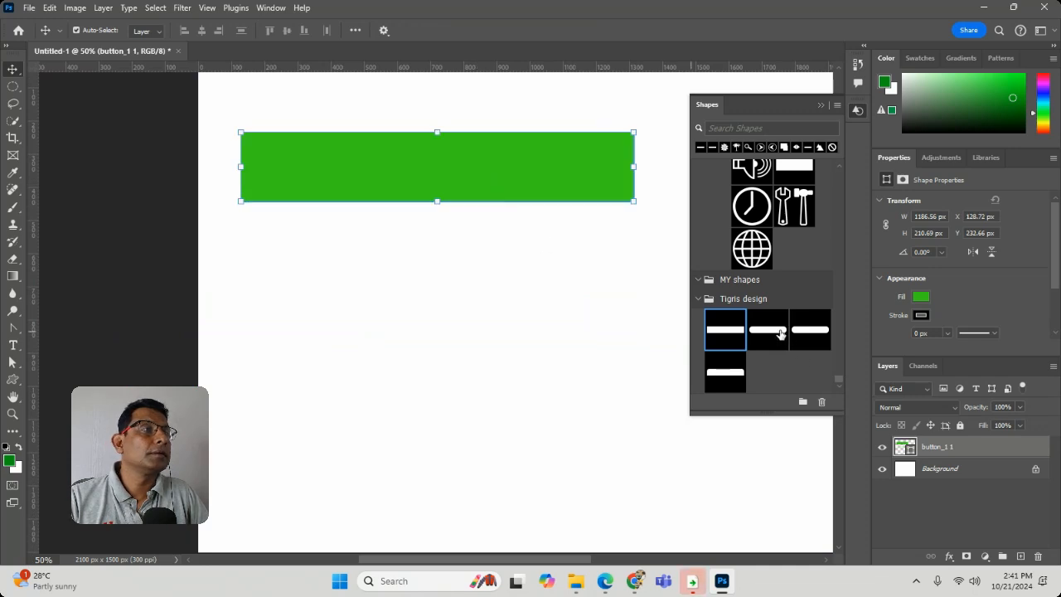
# Place buttons_2_rounded and button_outer below the first bar, flipping button_outer vertically and horizontally and aligning it under the rounded bar.
pyautogui.moveTo(780, 333); pyautogui.dragTo(396, 296)
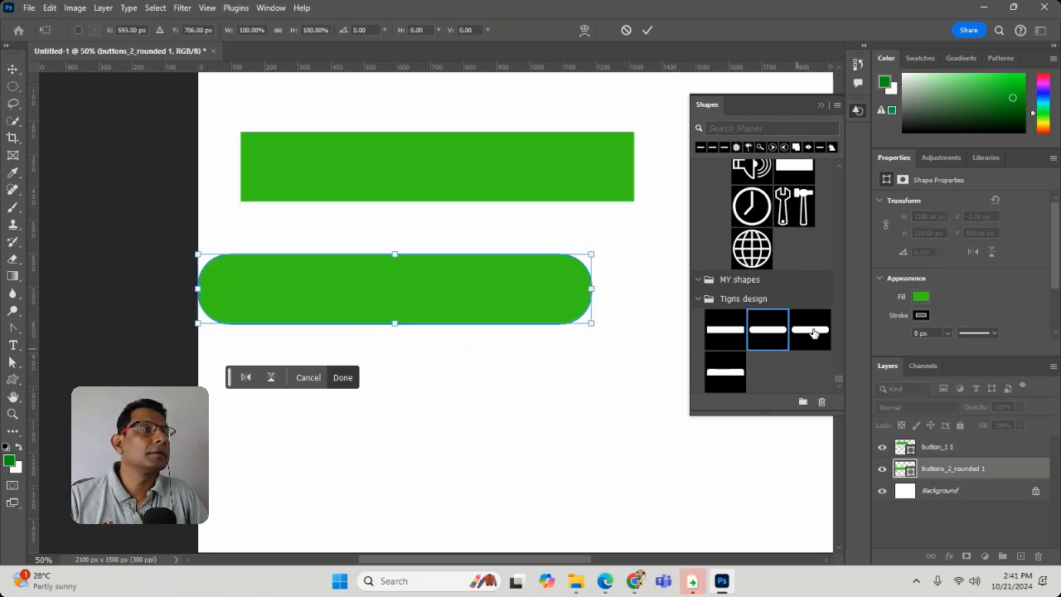
pyautogui.click(343, 378)
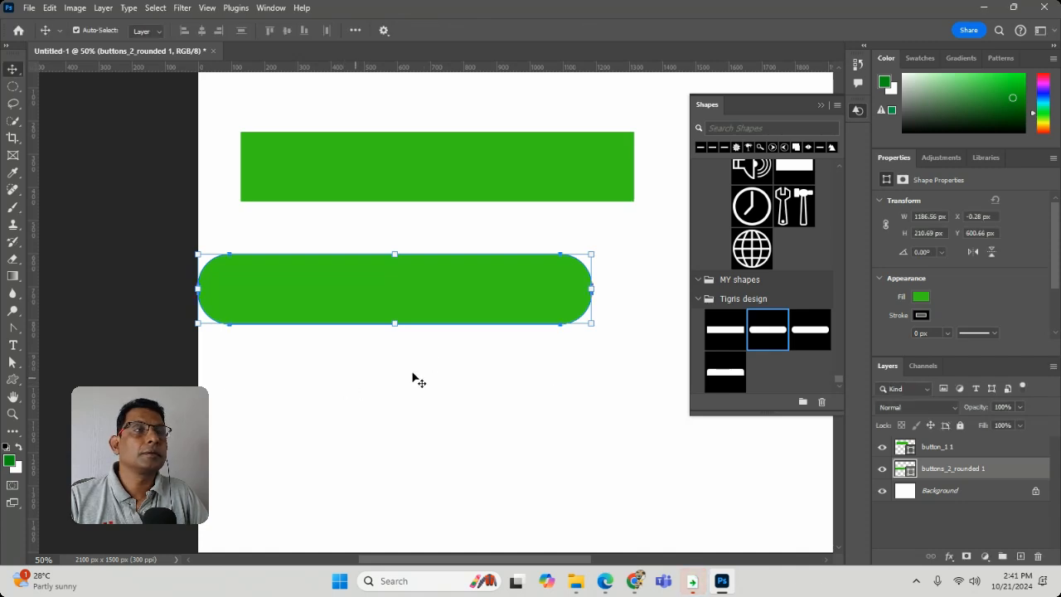
pyautogui.moveTo(802, 333); pyautogui.dragTo(350, 382)
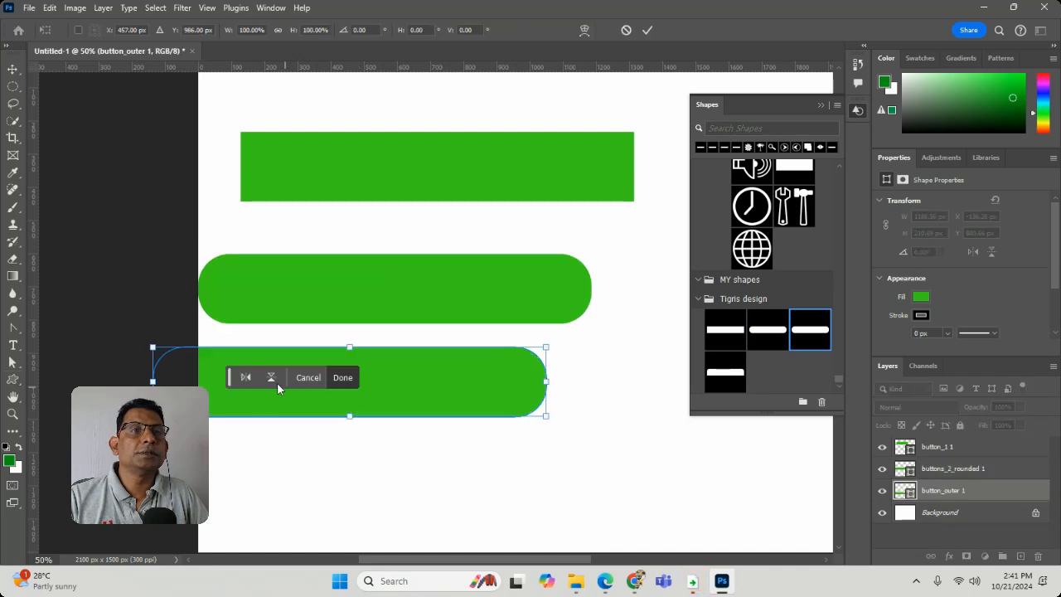
pyautogui.click(277, 380)
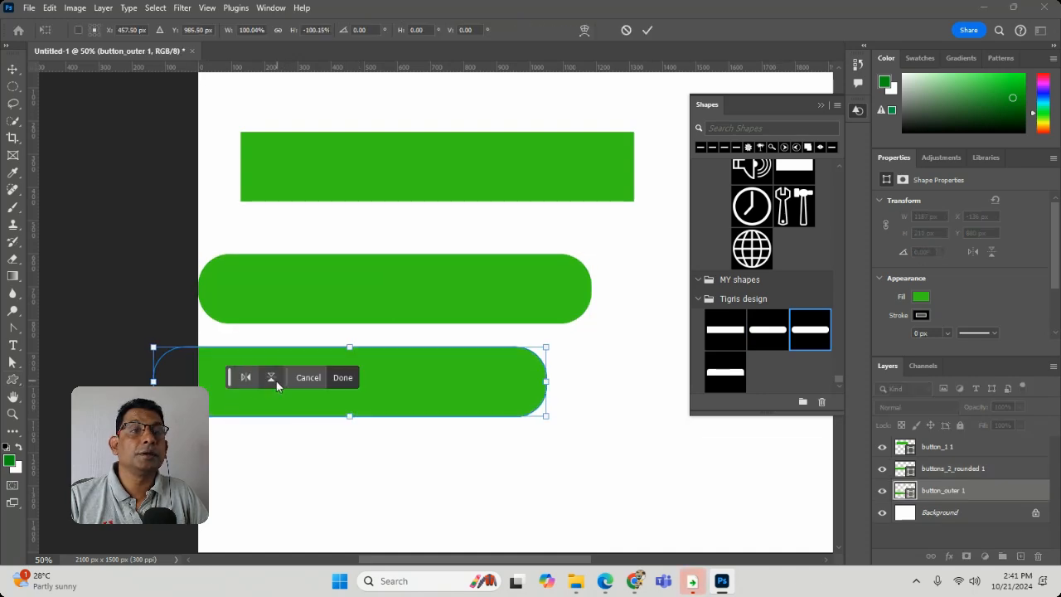
pyautogui.click(271, 380)
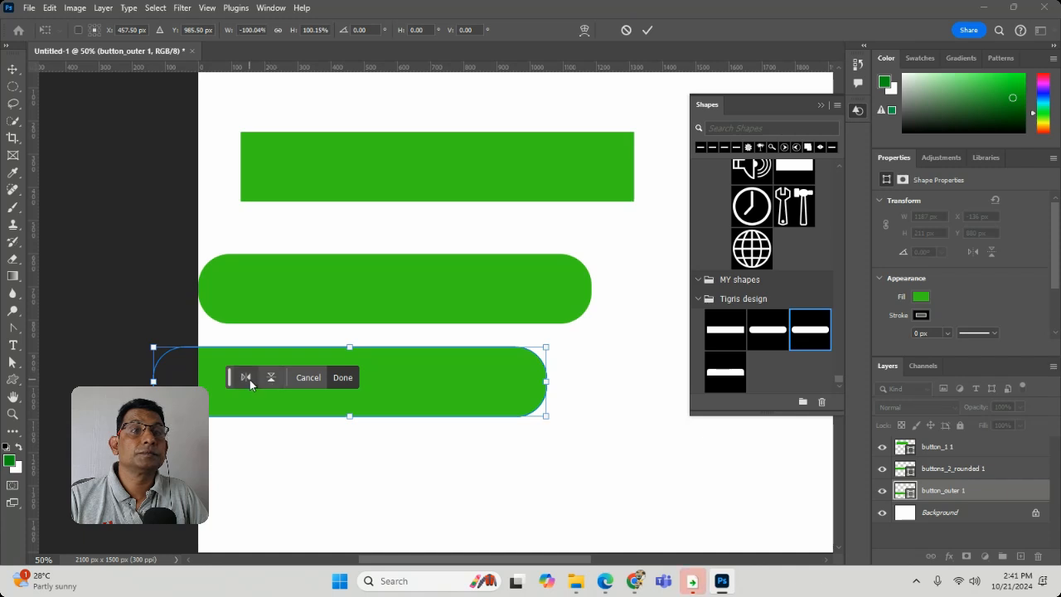
pyautogui.click(338, 375)
pyautogui.moveTo(337, 380); pyautogui.dragTo(428, 383)
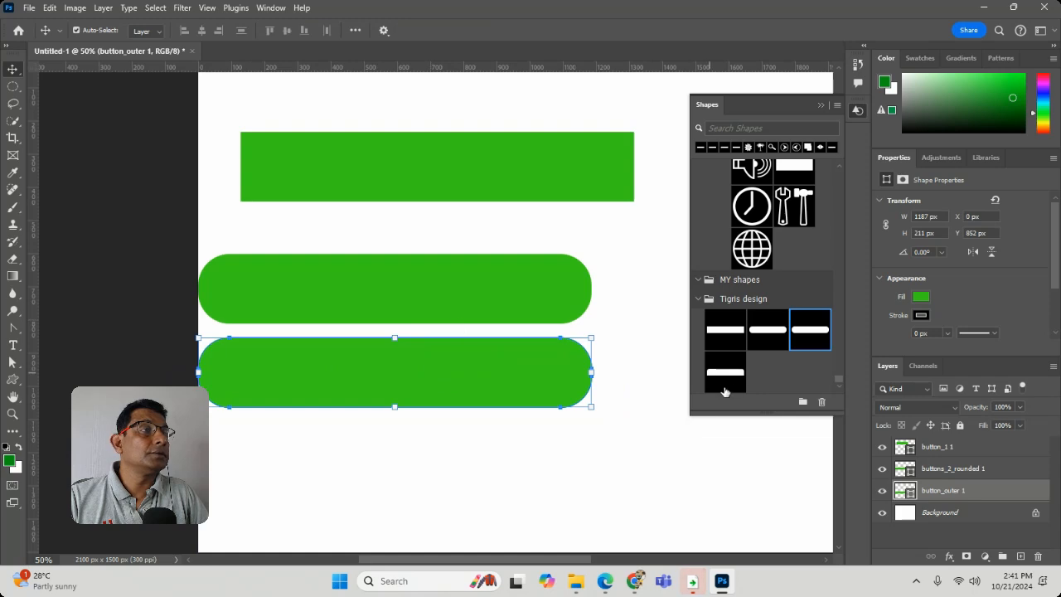
# Place the button rounded 2 corner shape below the other bars and delete all four placed shapes.
pyautogui.moveTo(726, 372); pyautogui.dragTo(434, 472)
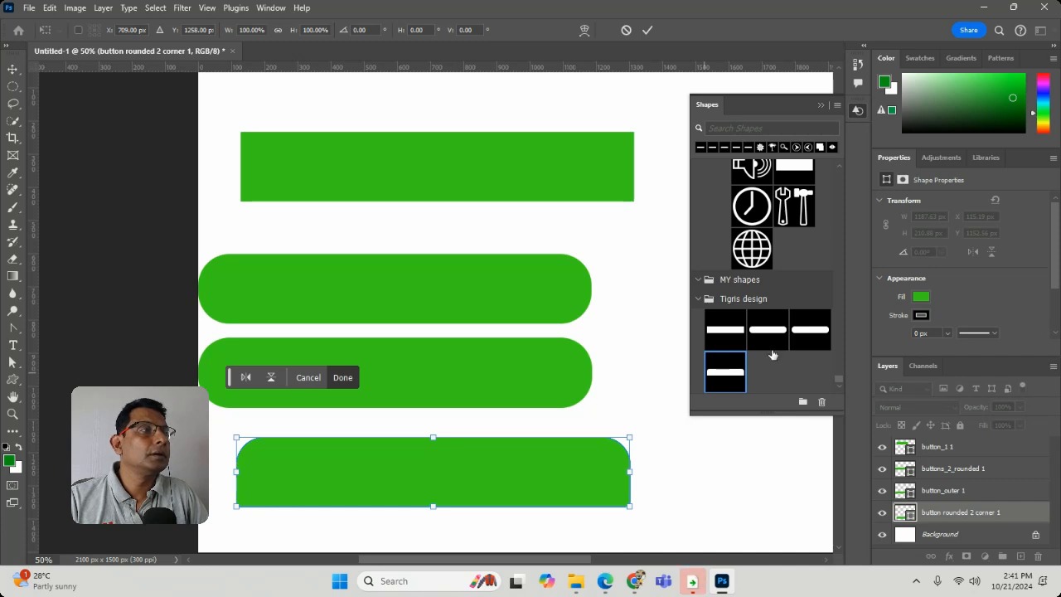
pyautogui.press('Return')
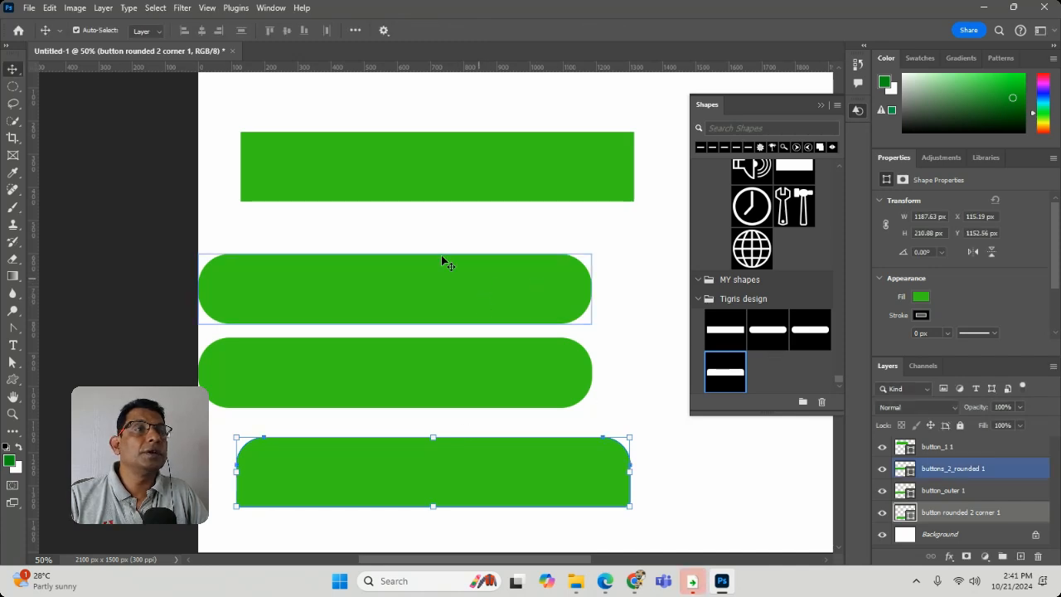
pyautogui.moveTo(251, 106); pyautogui.dragTo(602, 517)
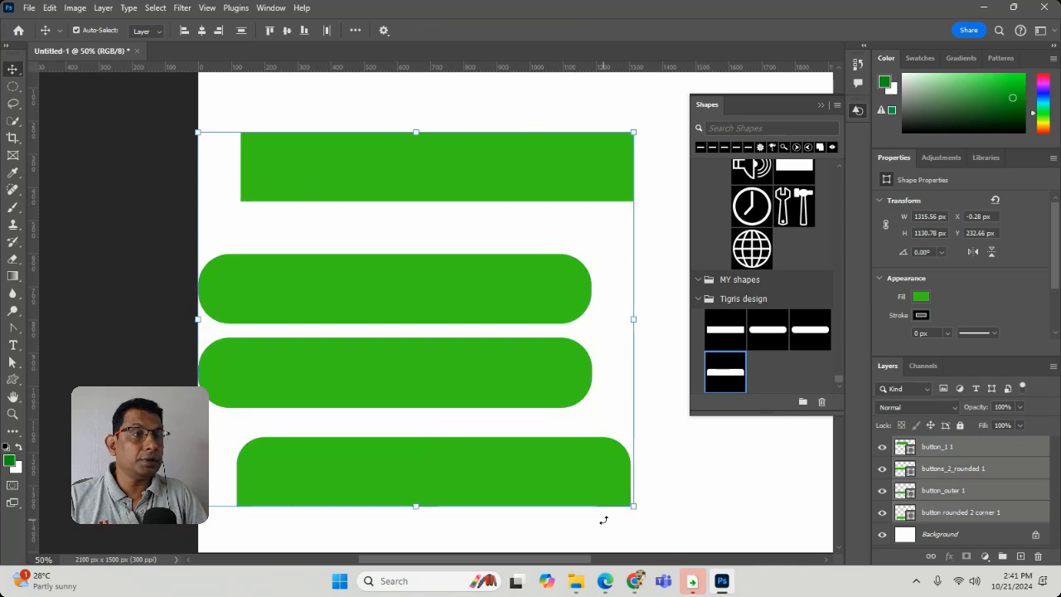
pyautogui.press('Delete')
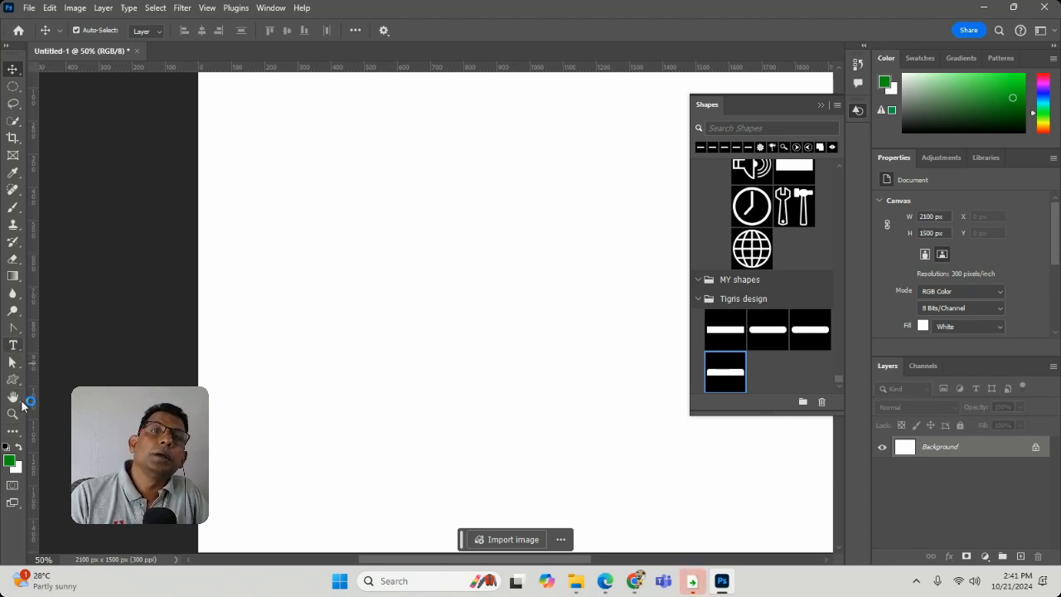
# Draw a green rectangle about 837 × 170 px with the Rectangle Tool and round its corners fully.
pyautogui.moveTo(12, 379); pyautogui.dragTo(75, 387)
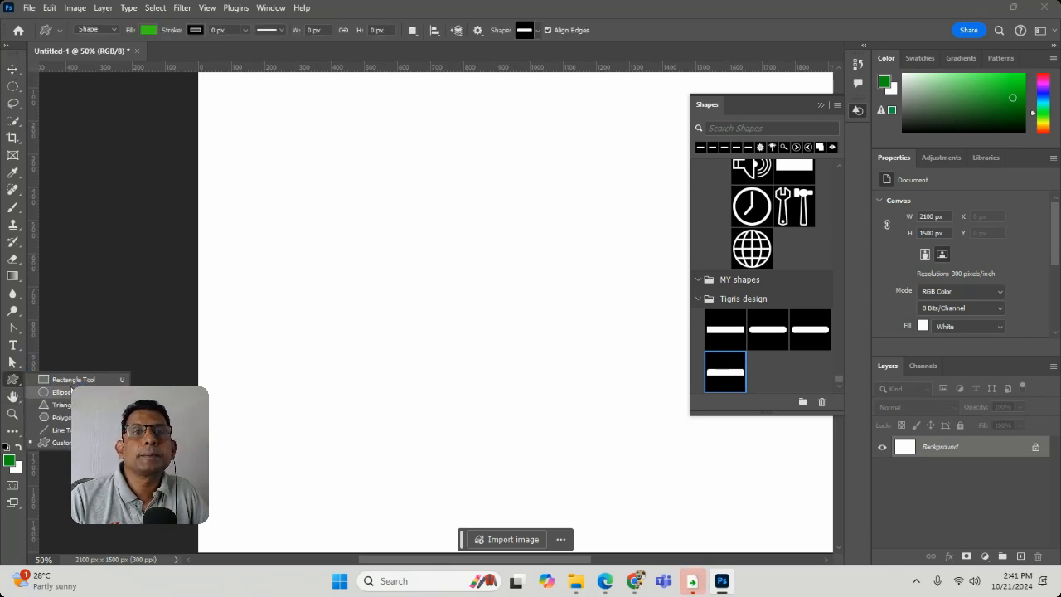
pyautogui.click(73, 379)
pyautogui.moveTo(275, 220)
pyautogui.mouseDown()
pyautogui.moveTo(554, 252)
pyautogui.moveTo(554, 276)
pyautogui.mouseUp()
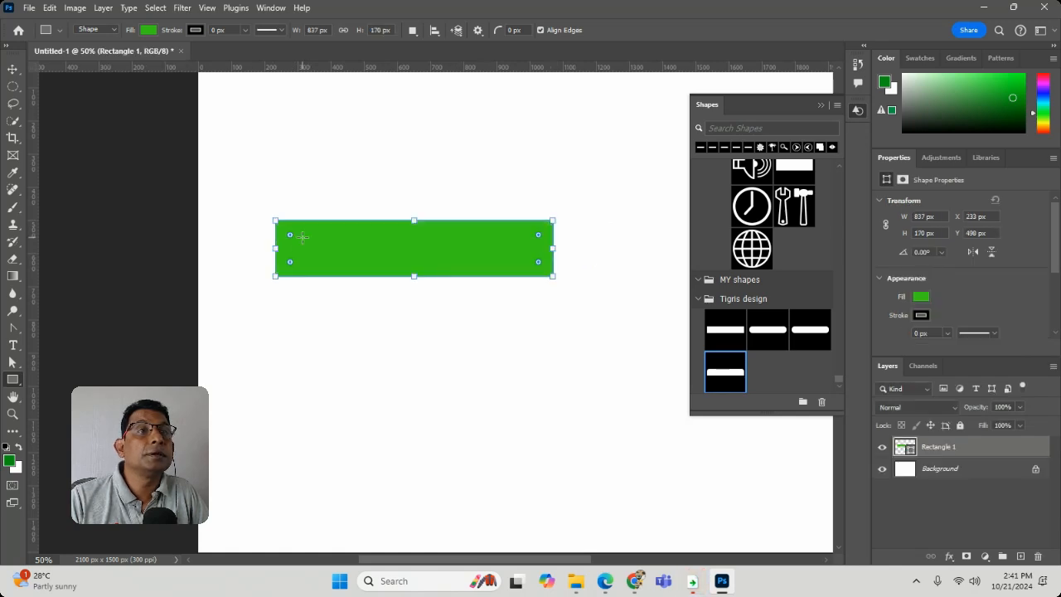
pyautogui.moveTo(290, 236); pyautogui.dragTo(304, 240)
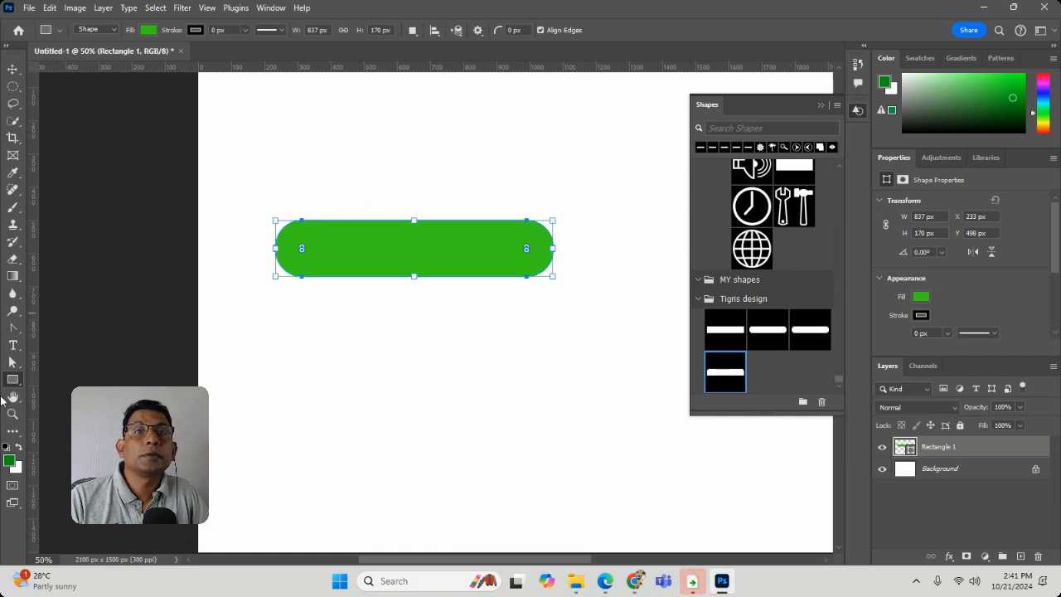
# Draw a circle about 100 px across inside the left end of the rounded bar with the Ellipse Tool.
pyautogui.rightClick(11, 382)
pyautogui.click(52, 393)
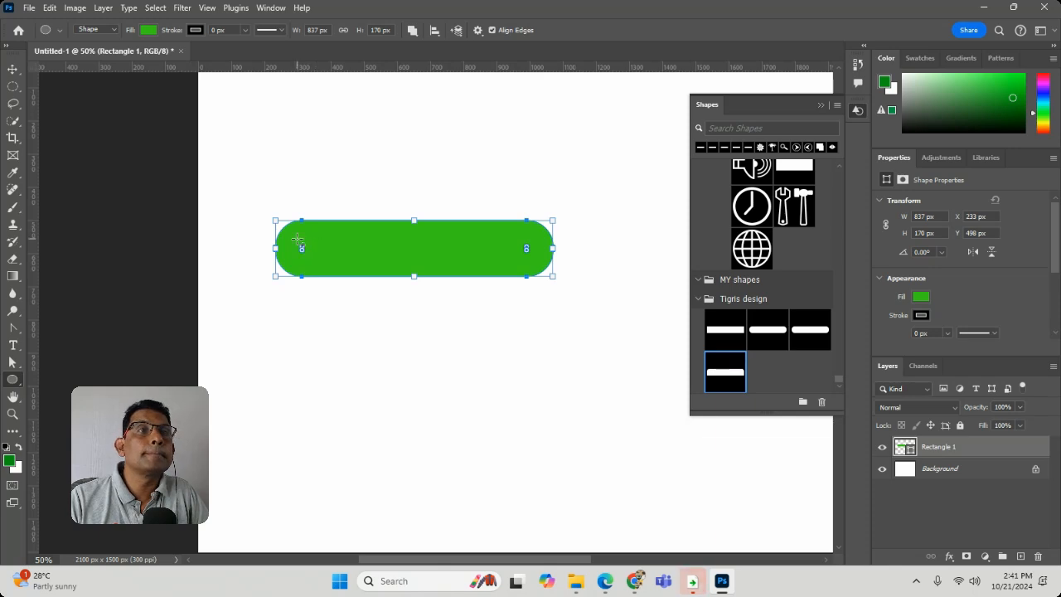
pyautogui.moveTo(298, 240); pyautogui.dragTo(347, 265)
pyautogui.press('space')
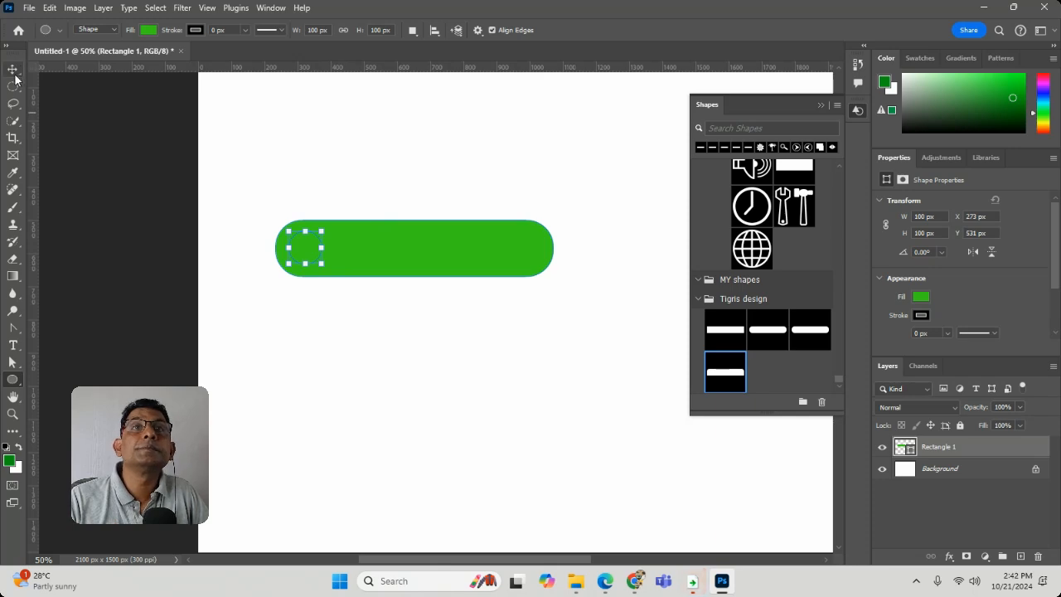
# Select the small circle path inside the rounded bar and remove it, accepting the conversion to a regular path.
pyautogui.click(13, 70)
pyautogui.click(321, 262)
pyautogui.click(304, 252)
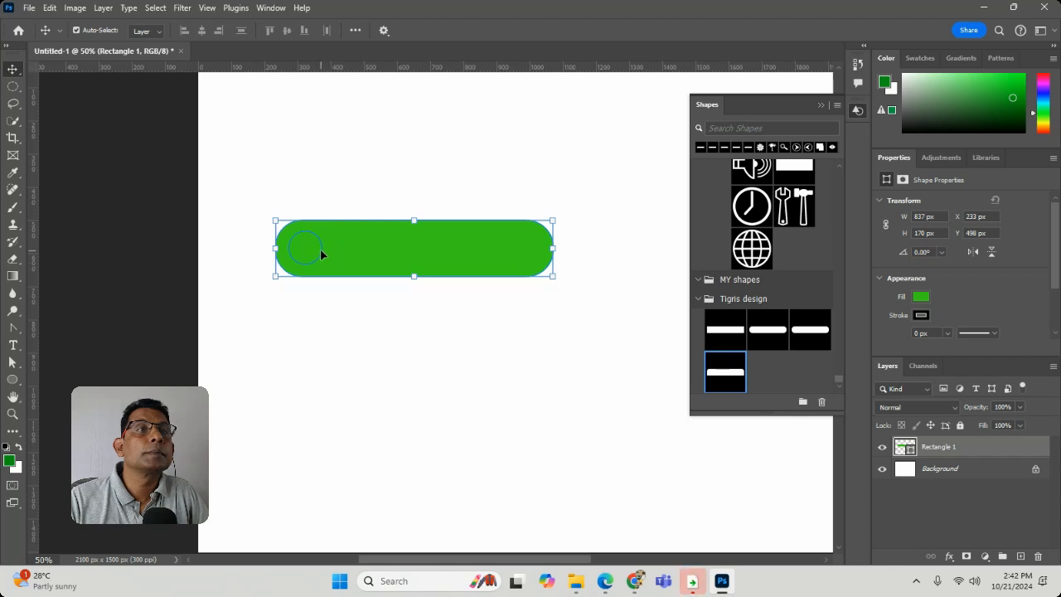
pyautogui.moveTo(266, 195); pyautogui.dragTo(630, 400)
pyautogui.click(293, 254)
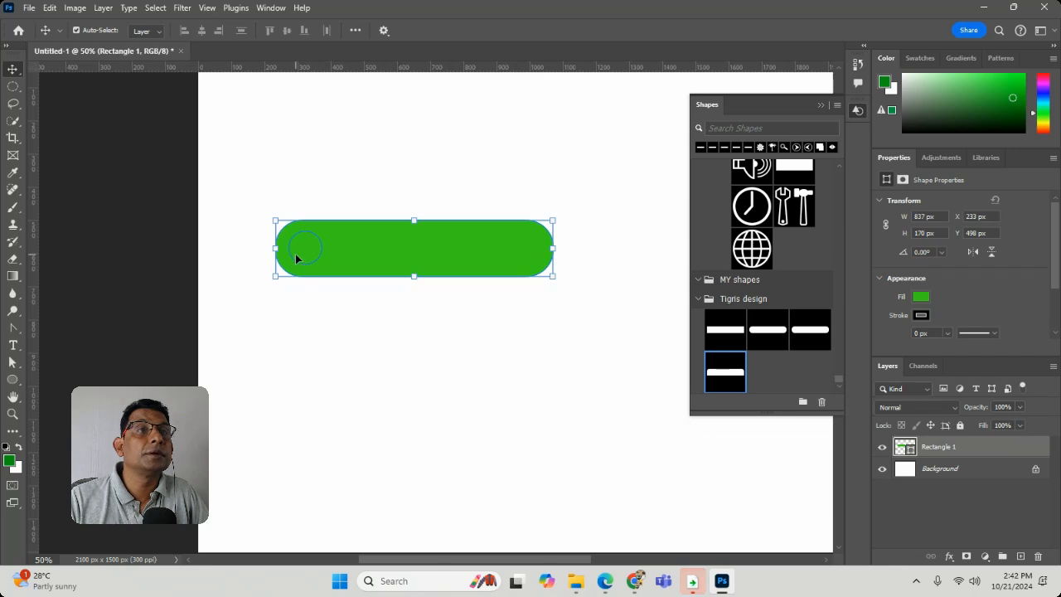
pyautogui.click(315, 250)
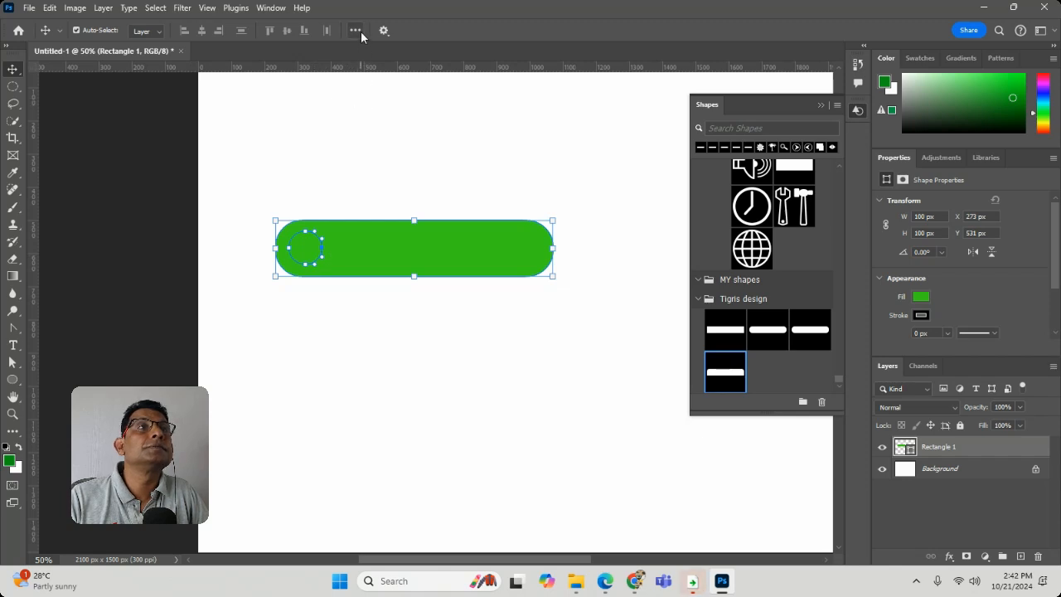
pyautogui.click(355, 29)
pyautogui.click(322, 234)
pyautogui.click(315, 240)
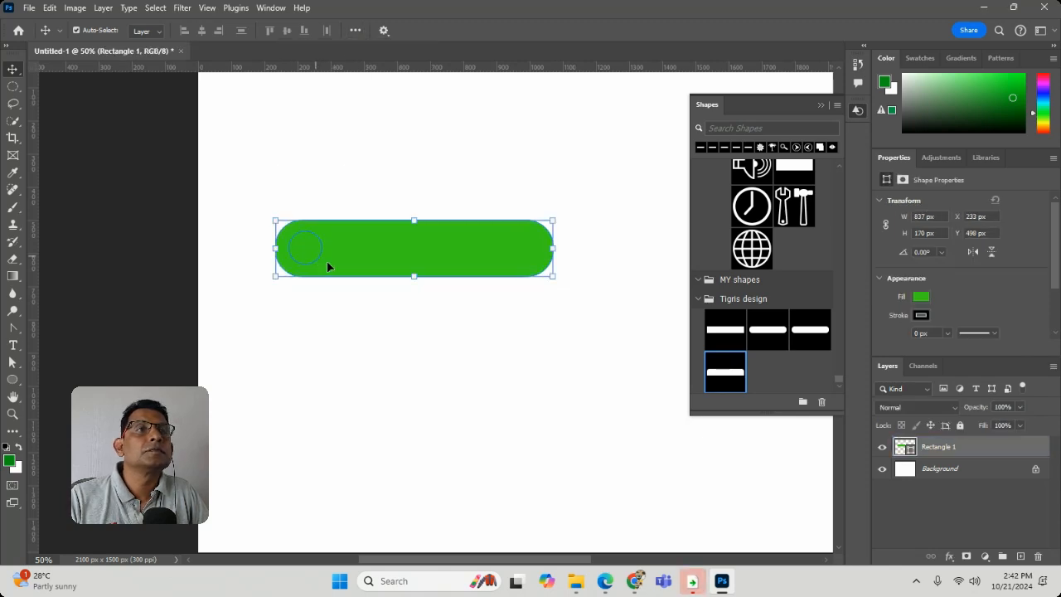
pyautogui.click(317, 258)
pyautogui.hotkey('ctrl', 't')
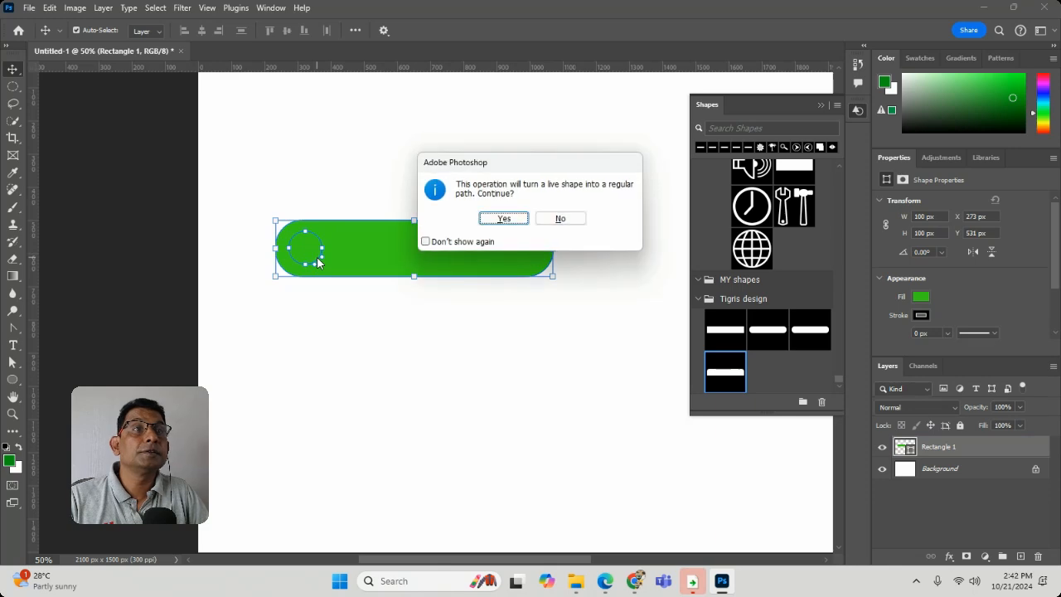
pyautogui.click(503, 218)
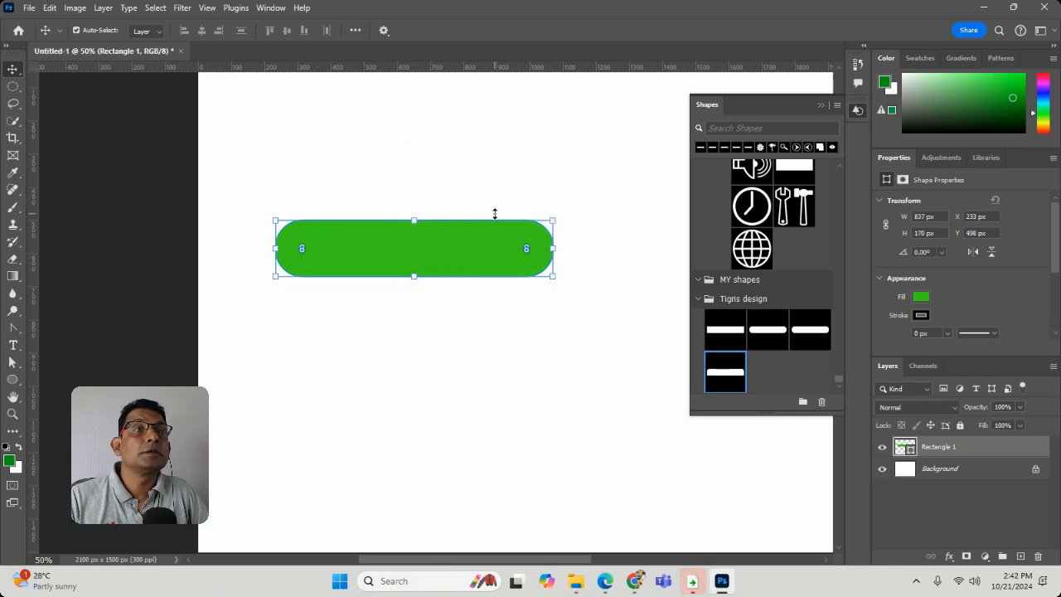
# Cut a circular hole about 112 px across out of the left end of the rounded bar with the Ellipse Tool.
pyautogui.click(13, 380)
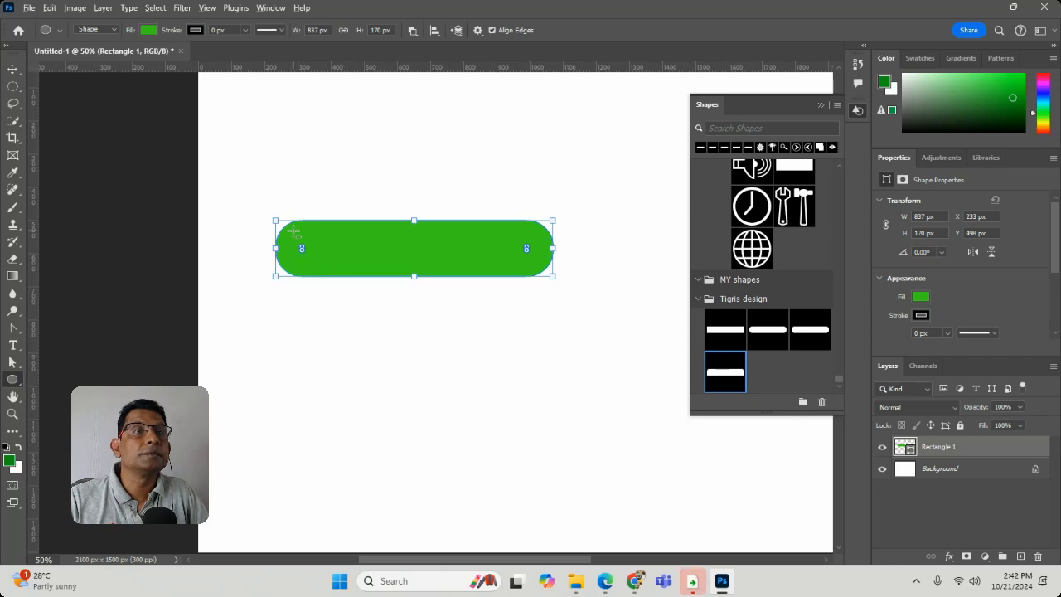
pyautogui.moveTo(294, 231)
pyautogui.mouseDown()
pyautogui.moveTo(333, 249)
pyautogui.moveTo(286, 249)
pyautogui.moveTo(313, 247)
pyautogui.moveTo(335, 284)
pyautogui.moveTo(334, 267)
pyautogui.mouseUp()
pyautogui.hotkey('alt', 'space')
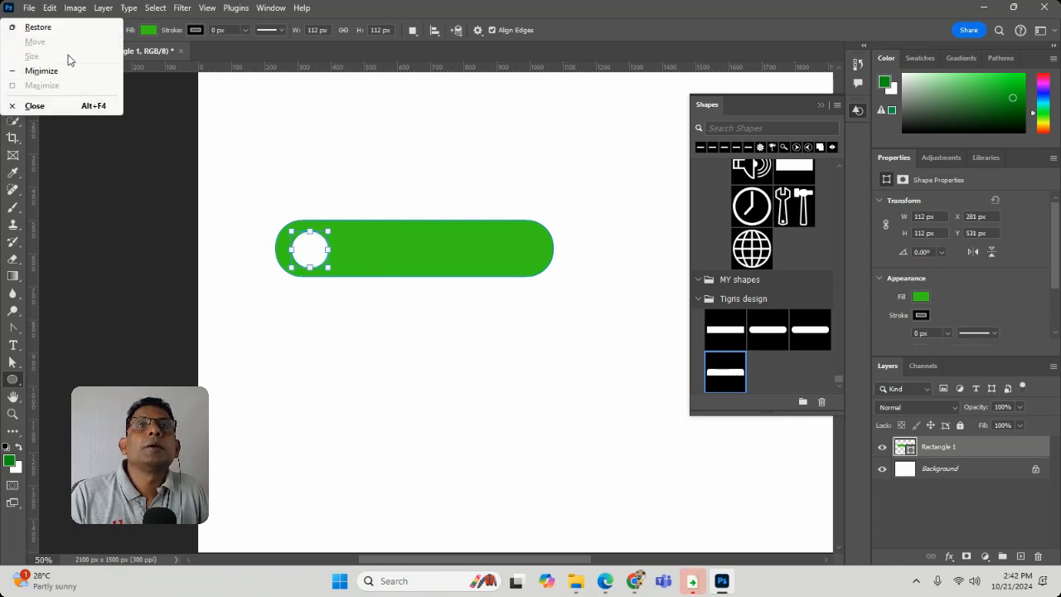
pyautogui.click(362, 133)
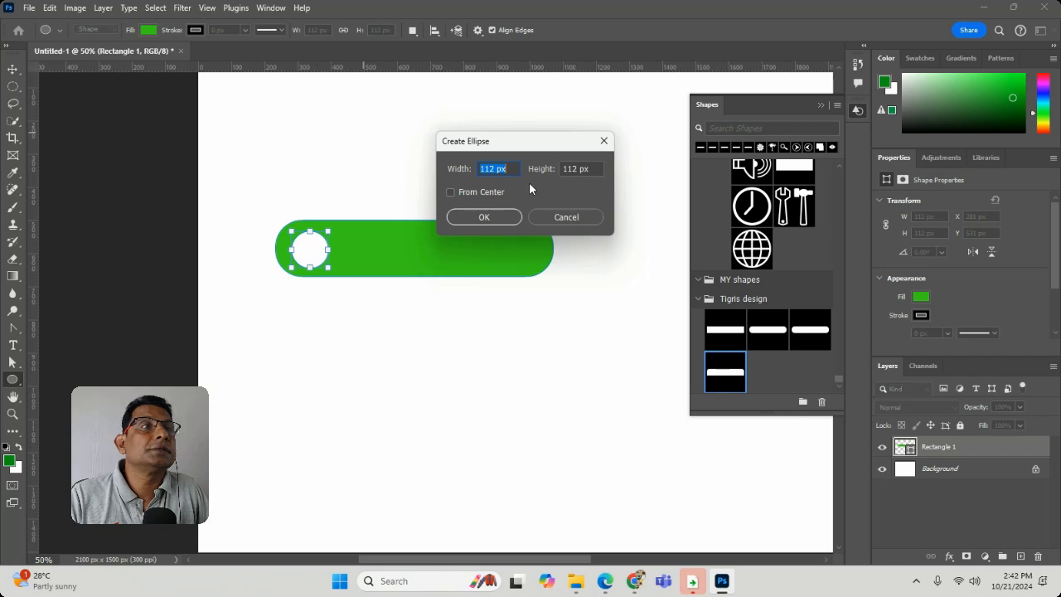
# Cancel the unwanted new ellipse and deselect the green bar with the Move Tool.
pyautogui.click(563, 217)
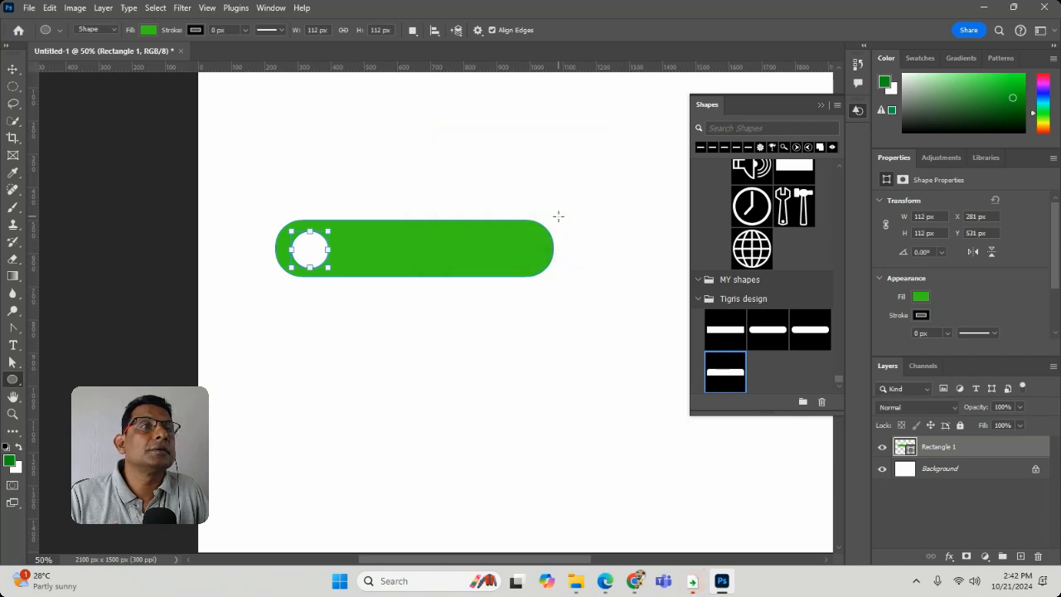
pyautogui.click(11, 69)
pyautogui.click(315, 123)
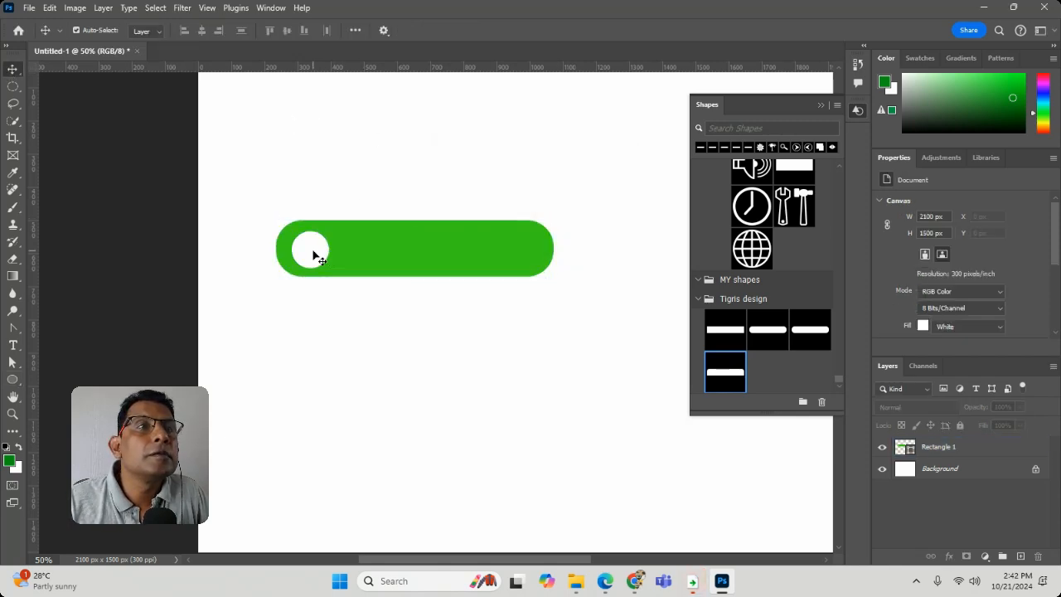
pyautogui.click(326, 258)
pyautogui.click(327, 258)
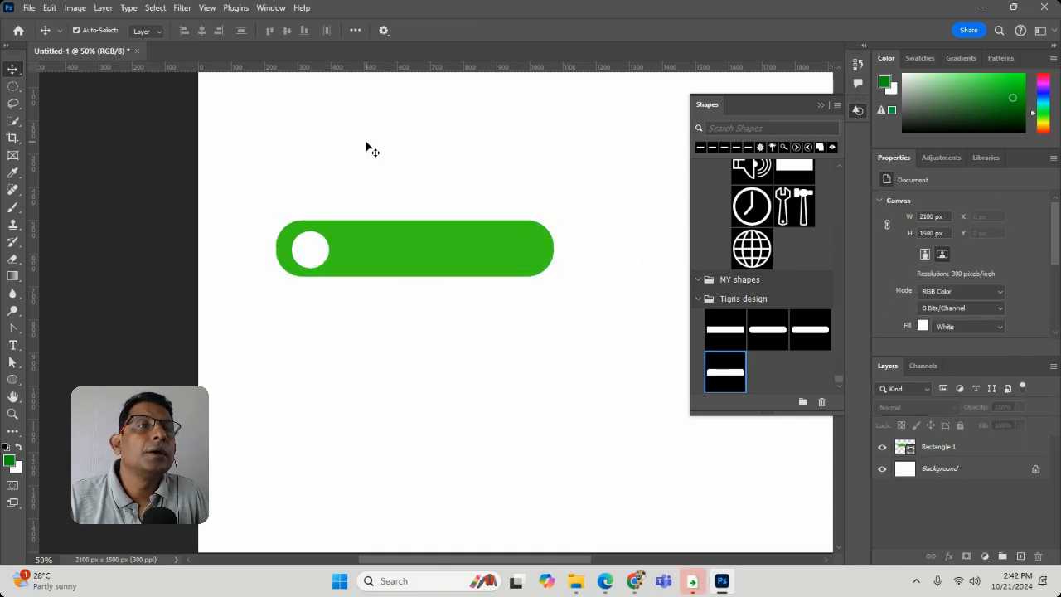
# Define the green bar with the circular cutout as a custom shape named "button with round".
pyautogui.moveTo(214, 196); pyautogui.dragTo(639, 335)
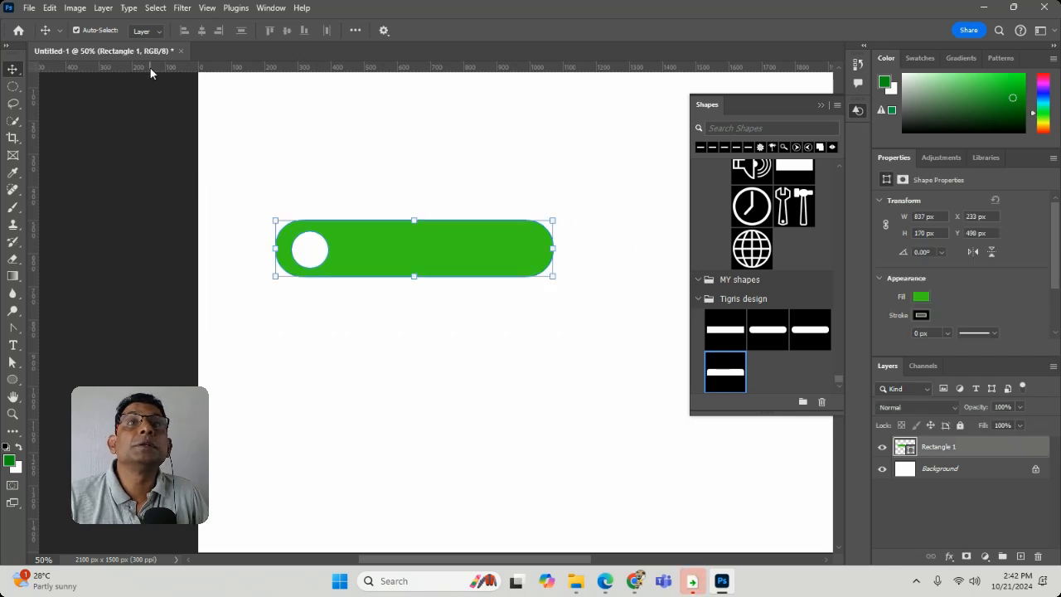
pyautogui.click(75, 9)
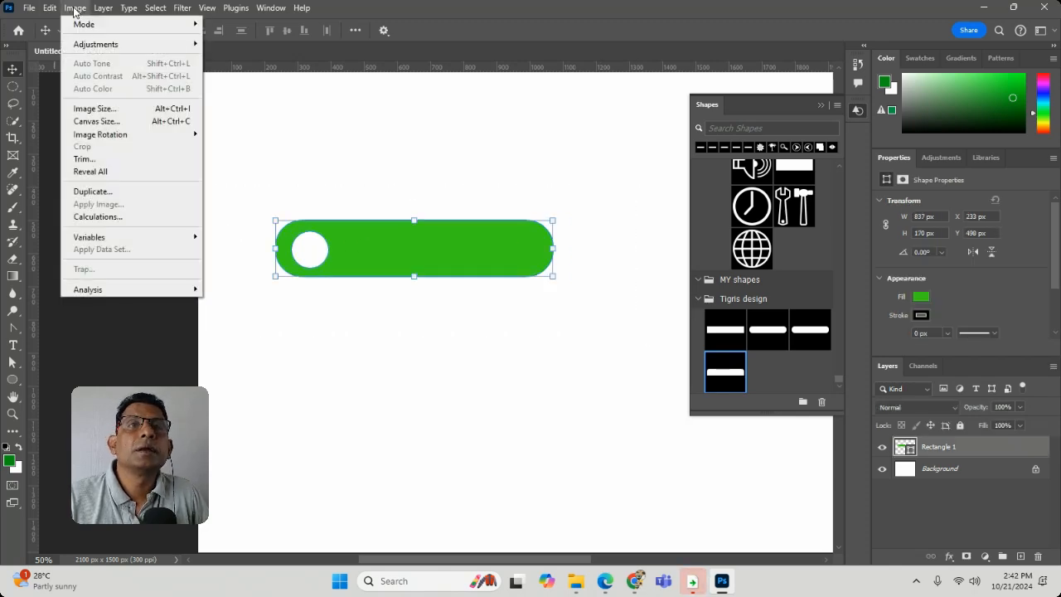
pyautogui.moveTo(52, 8)
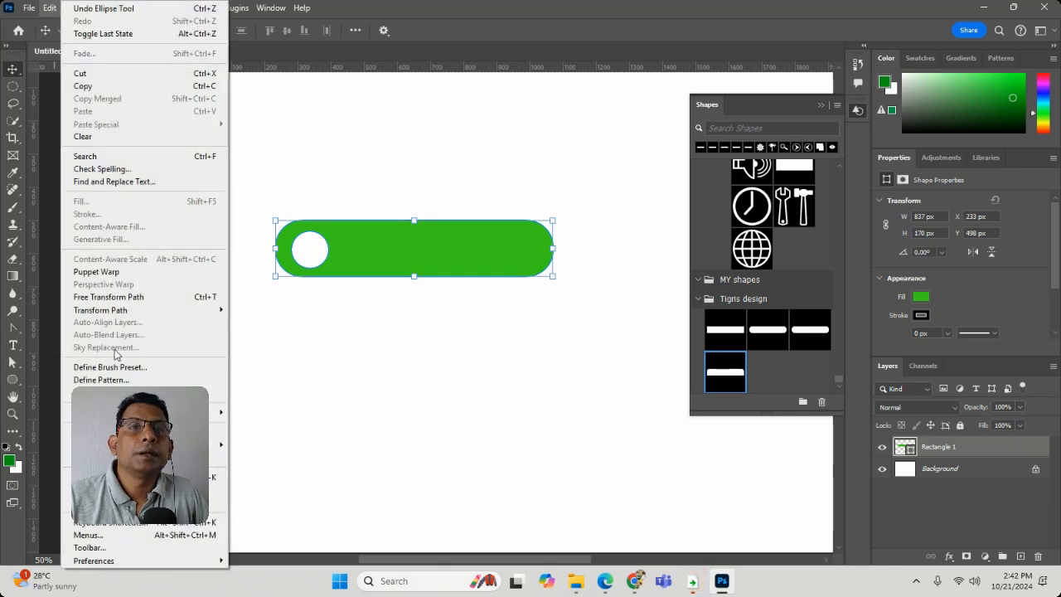
pyautogui.click(108, 392)
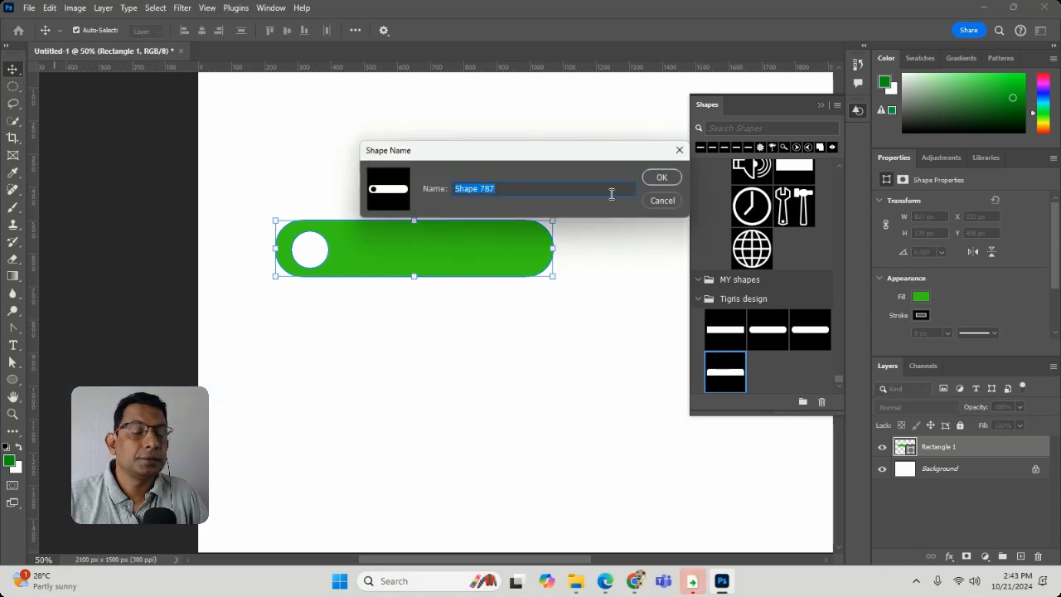
pyautogui.press('BackSpace')
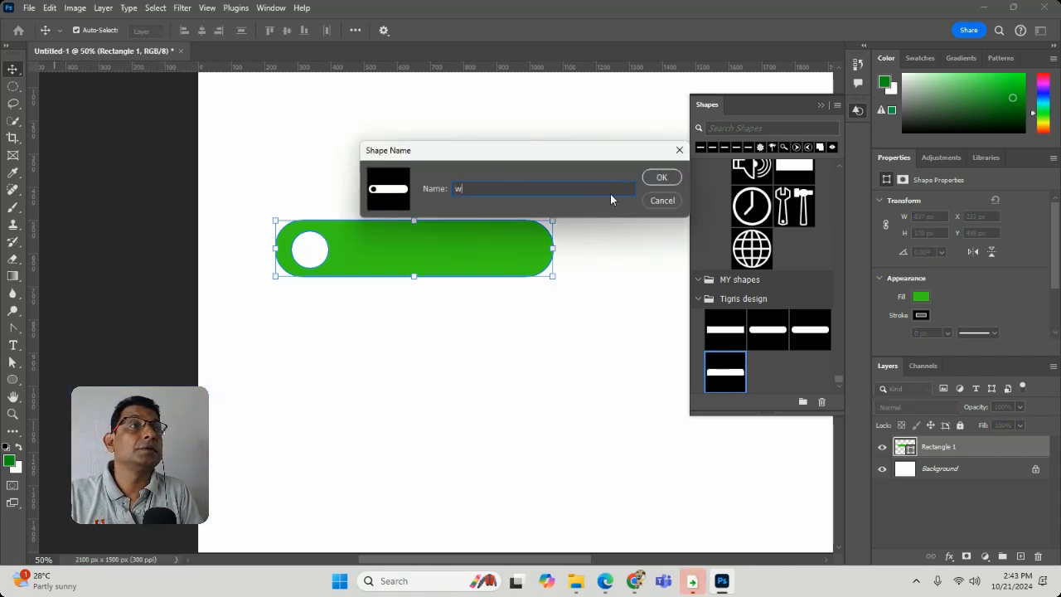
pyautogui.write('button ')
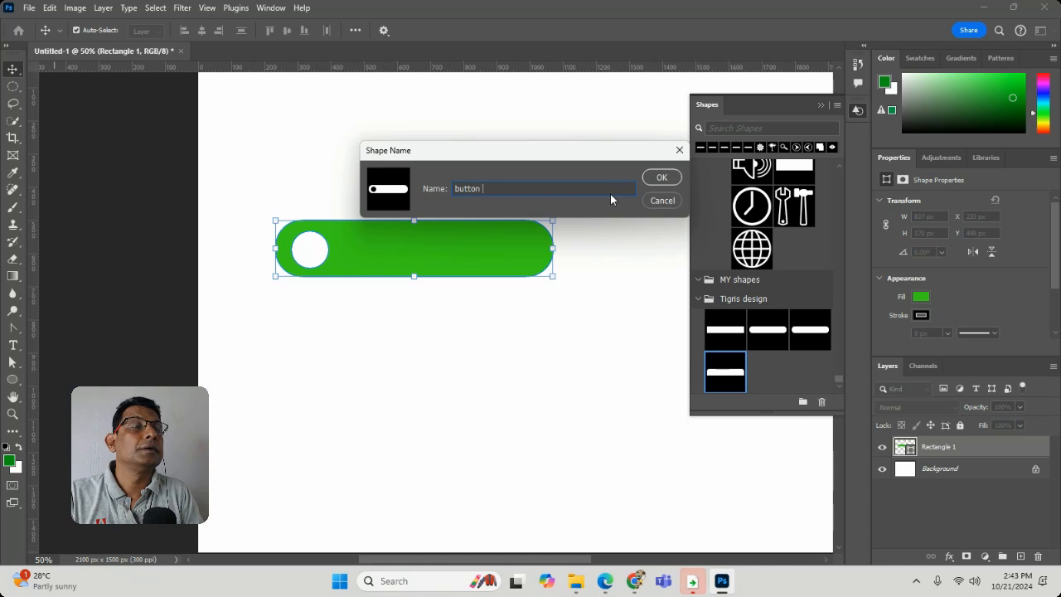
pyautogui.write('with round')
pyautogui.press('Return')
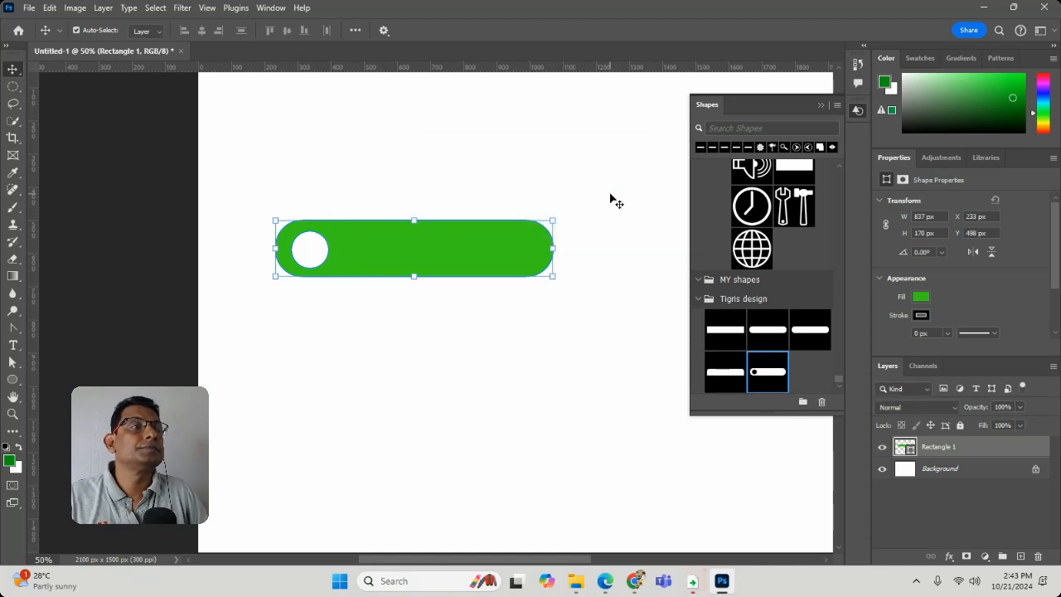
# Delete the green bar with the cutout from the canvas.
pyautogui.click(371, 144)
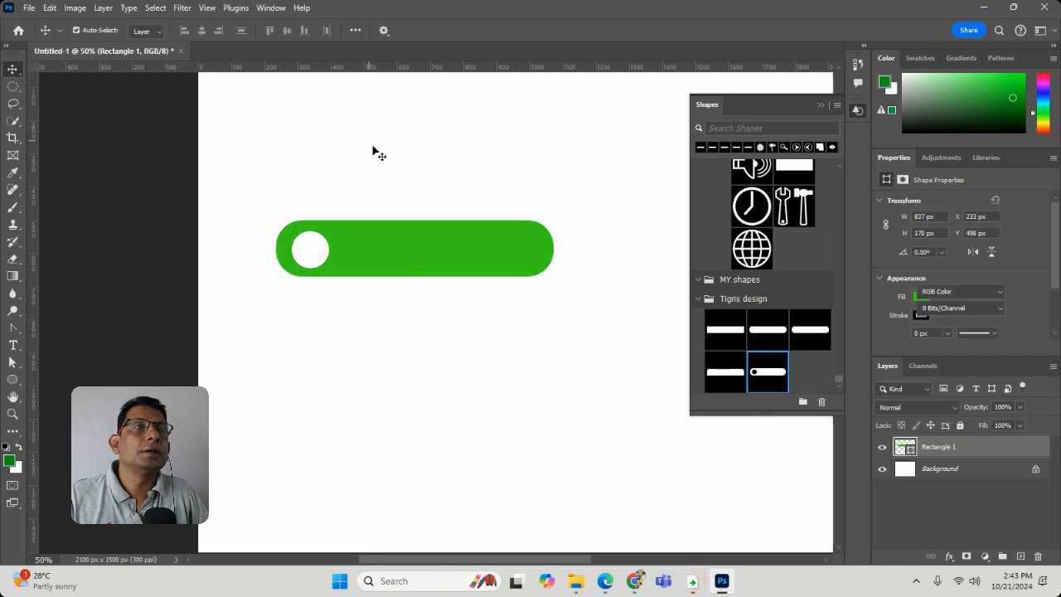
pyautogui.moveTo(246, 184); pyautogui.dragTo(576, 357)
pyautogui.press('Delete')
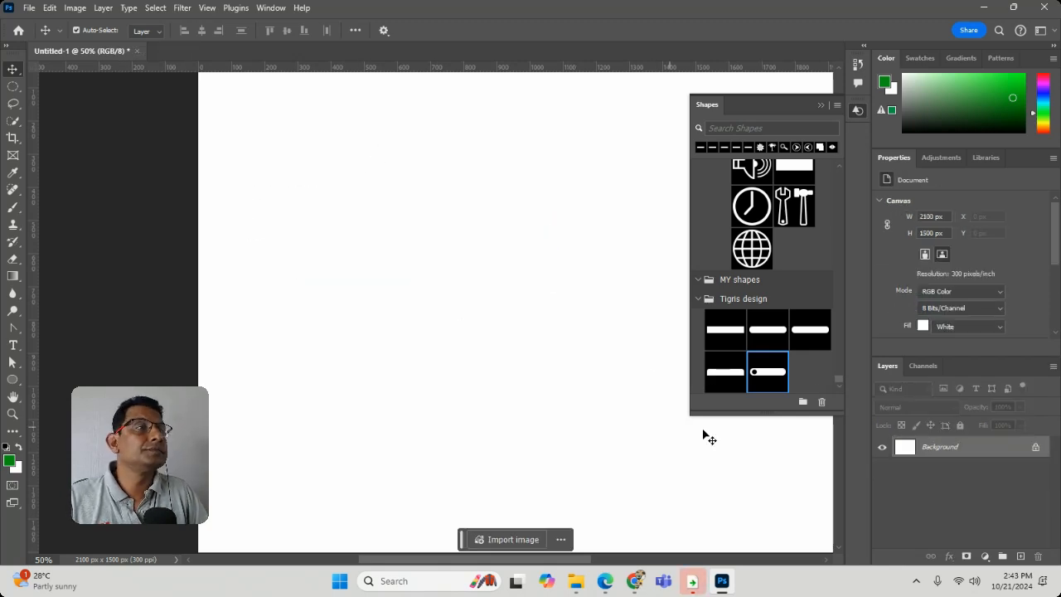
# Test the "button with round" shape by placing it on the canvas at about 59% scale, and delete it.
pyautogui.moveTo(769, 368); pyautogui.dragTo(445, 247)
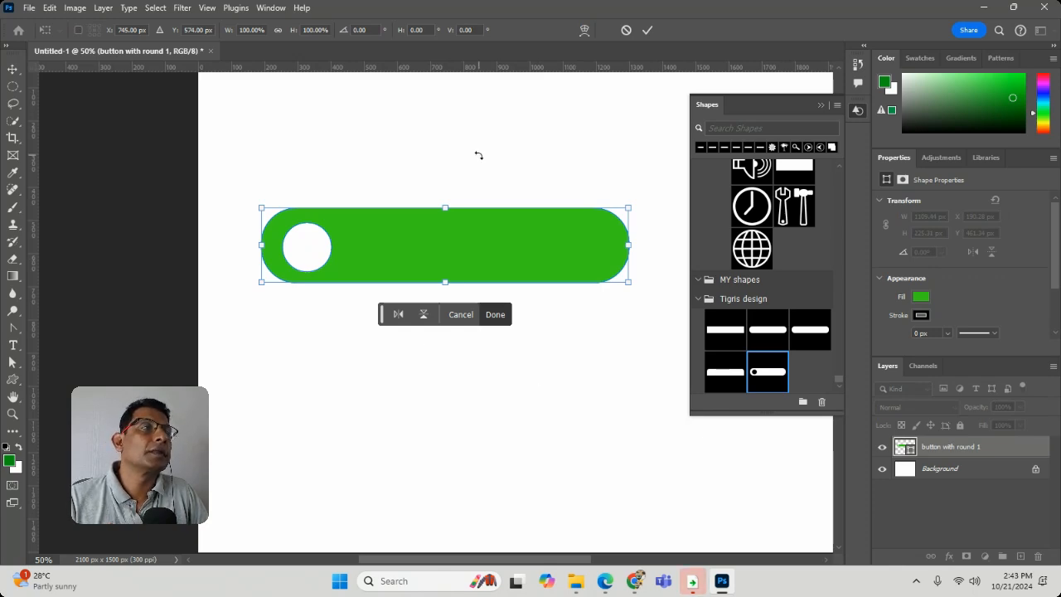
pyautogui.moveTo(628, 284); pyautogui.dragTo(477, 250)
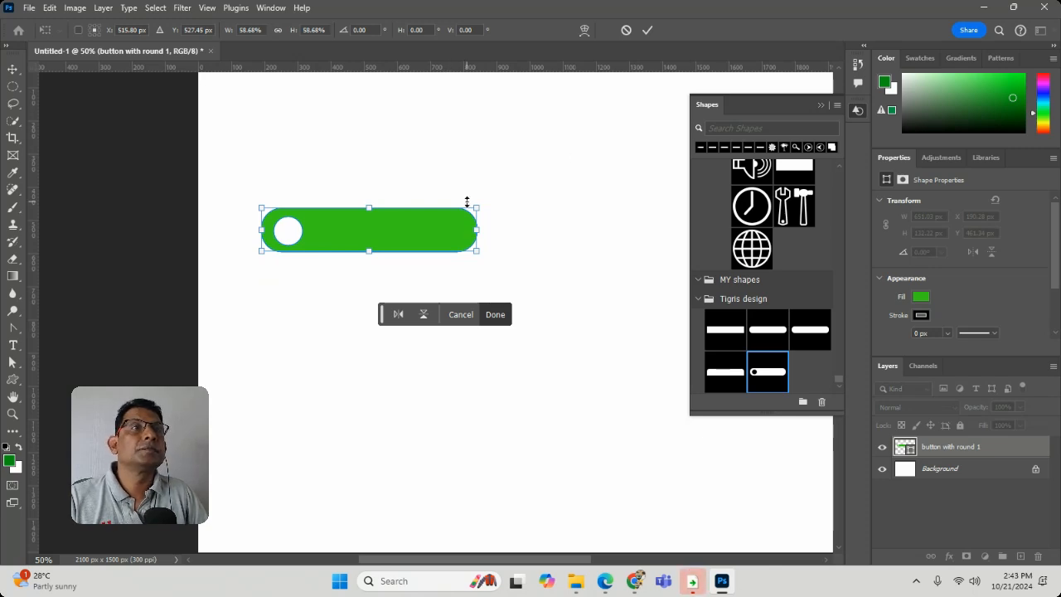
pyautogui.click(13, 69)
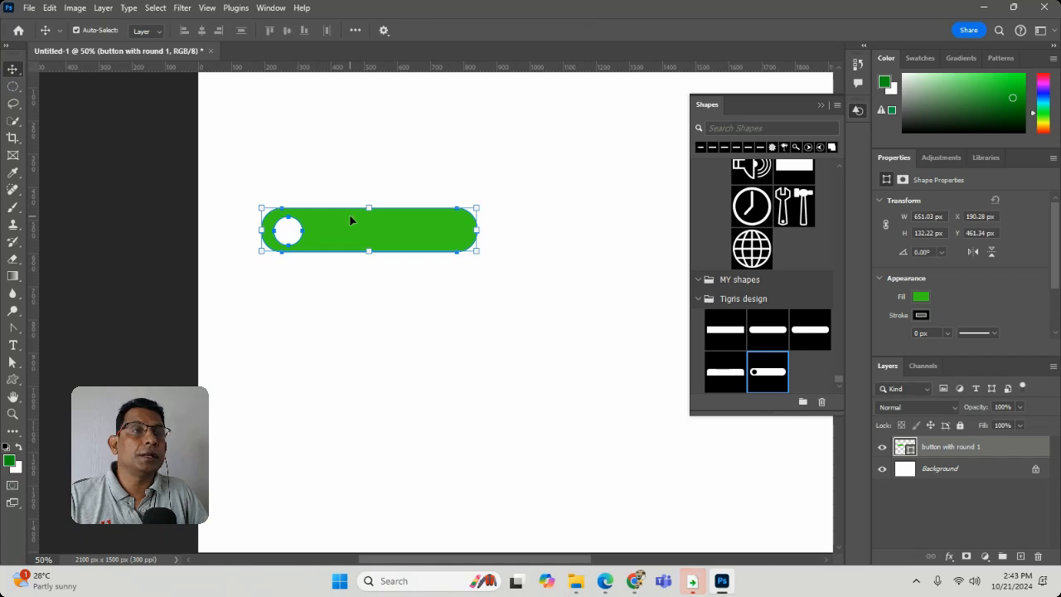
pyautogui.press('Delete')
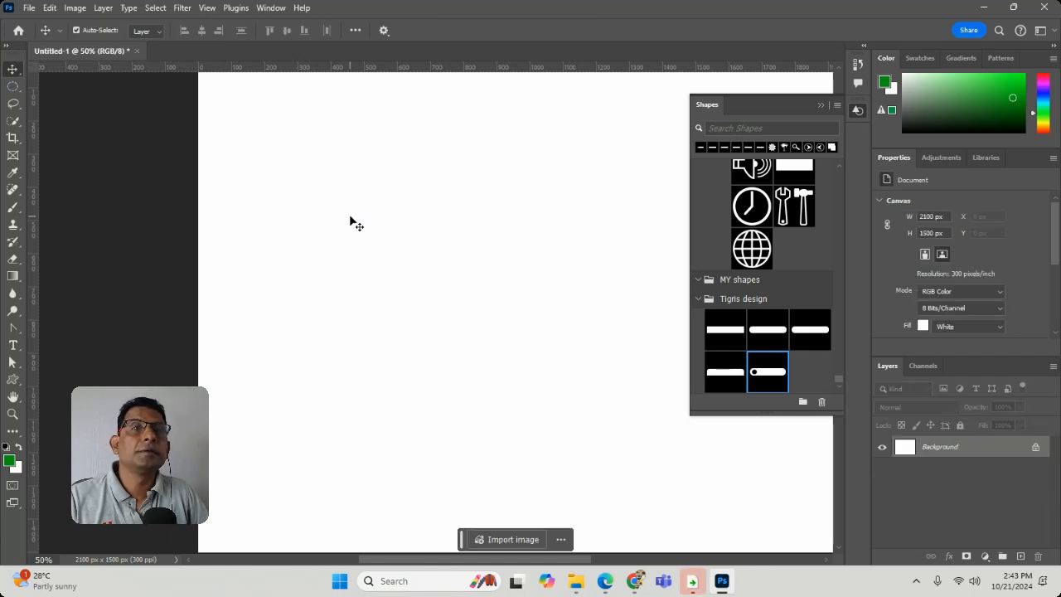
# Draw a green rectangle about 265 × 250 px near the canvas center-left with the Rectangle Tool.
pyautogui.click(15, 379)
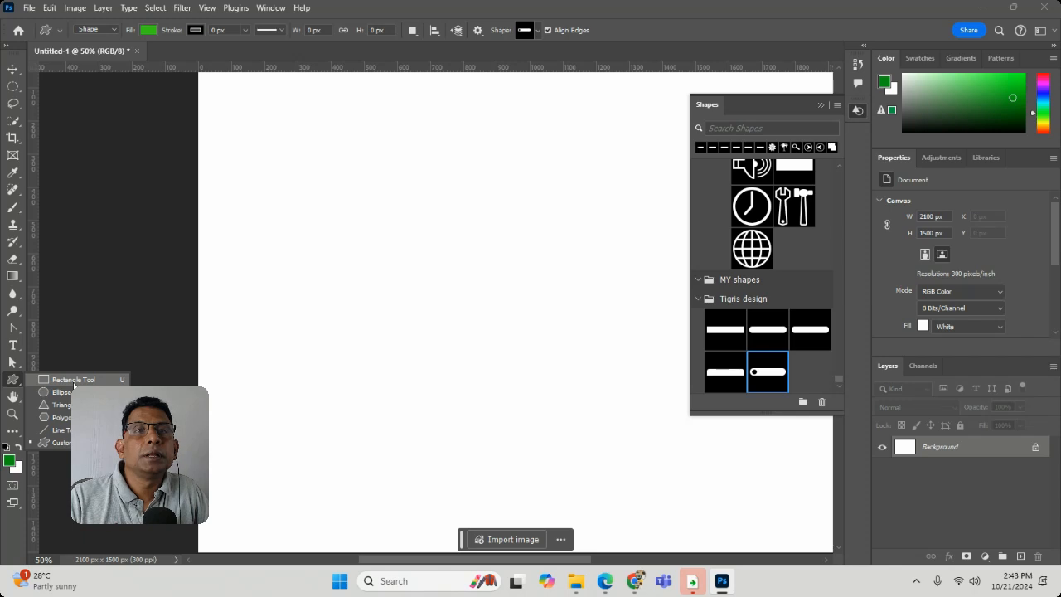
pyautogui.click(74, 380)
pyautogui.moveTo(337, 246); pyautogui.dragTo(428, 331)
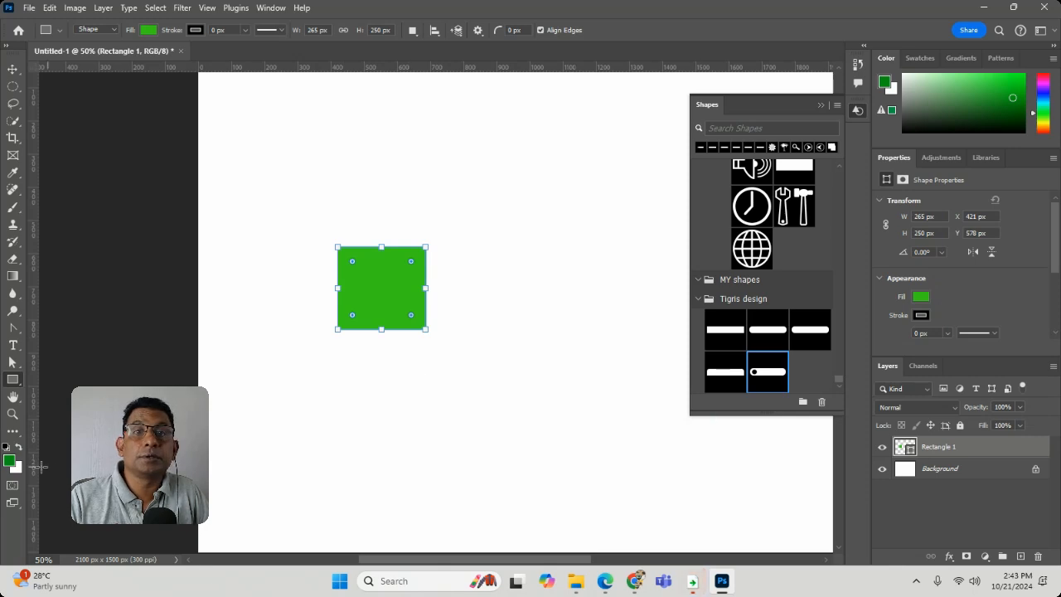
# Set the foreground color to the turquoise #4ee1af.
pyautogui.click(10, 461)
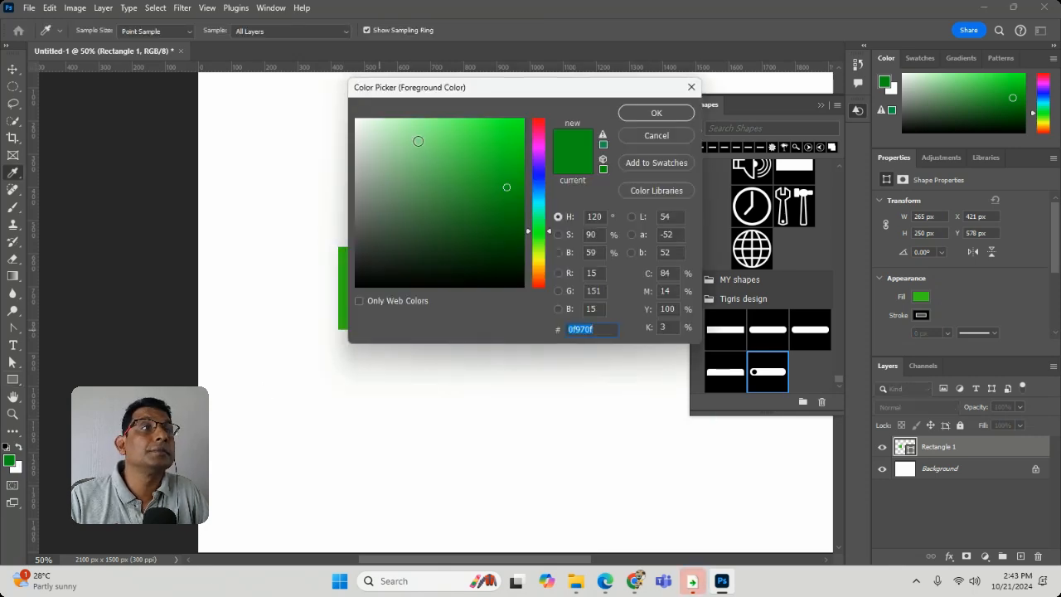
pyautogui.click(540, 213)
pyautogui.click(466, 138)
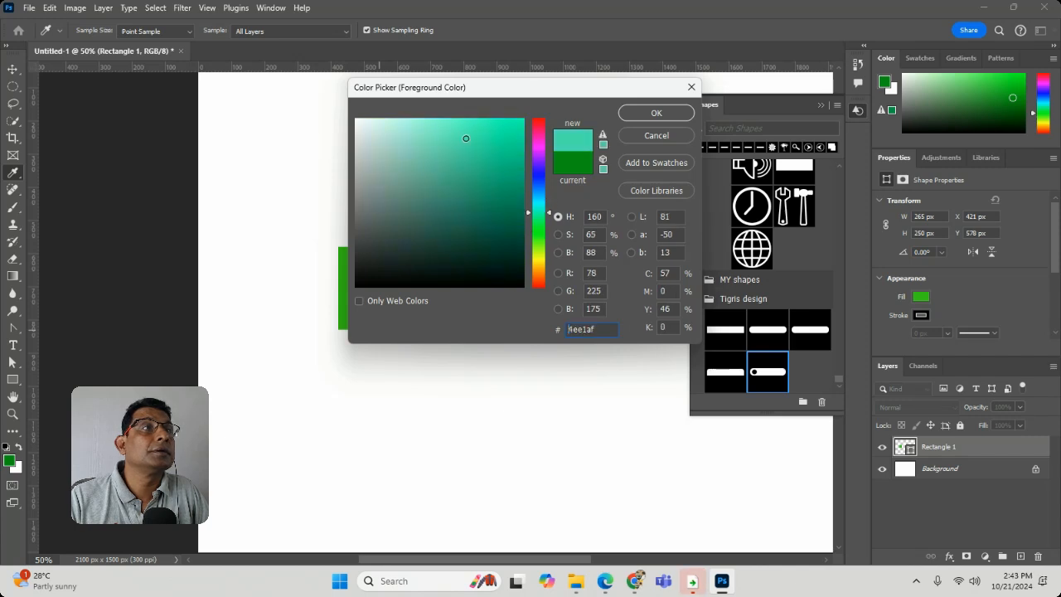
pyautogui.click(656, 114)
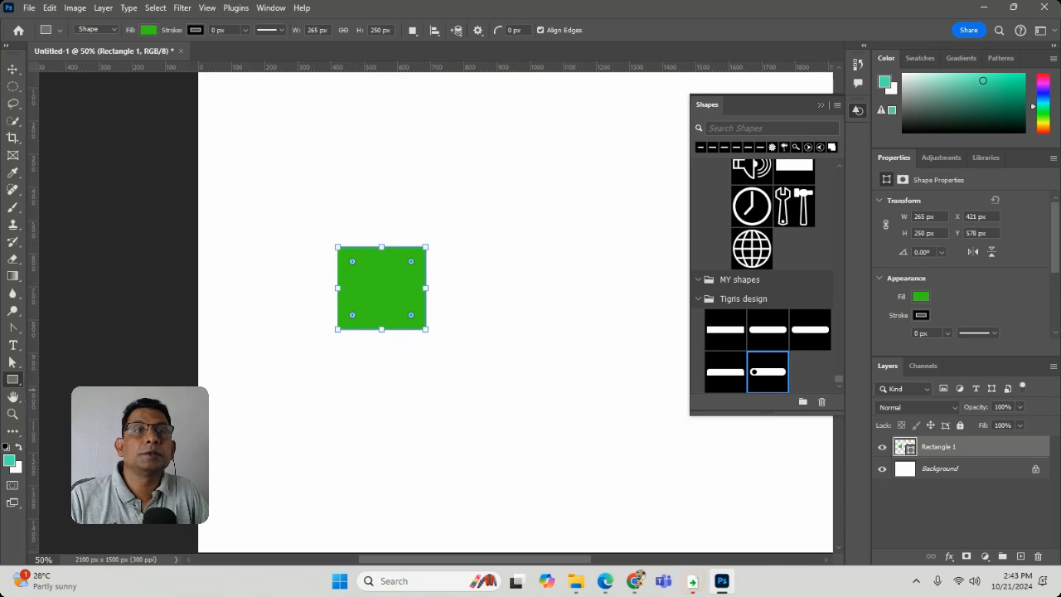
# Draw a green triangle about 447 × 387 px over the rectangle's upper edge as a roof with the Triangle Tool.
pyautogui.click(77, 406)
pyautogui.moveTo(280, 200); pyautogui.dragTo(561, 307)
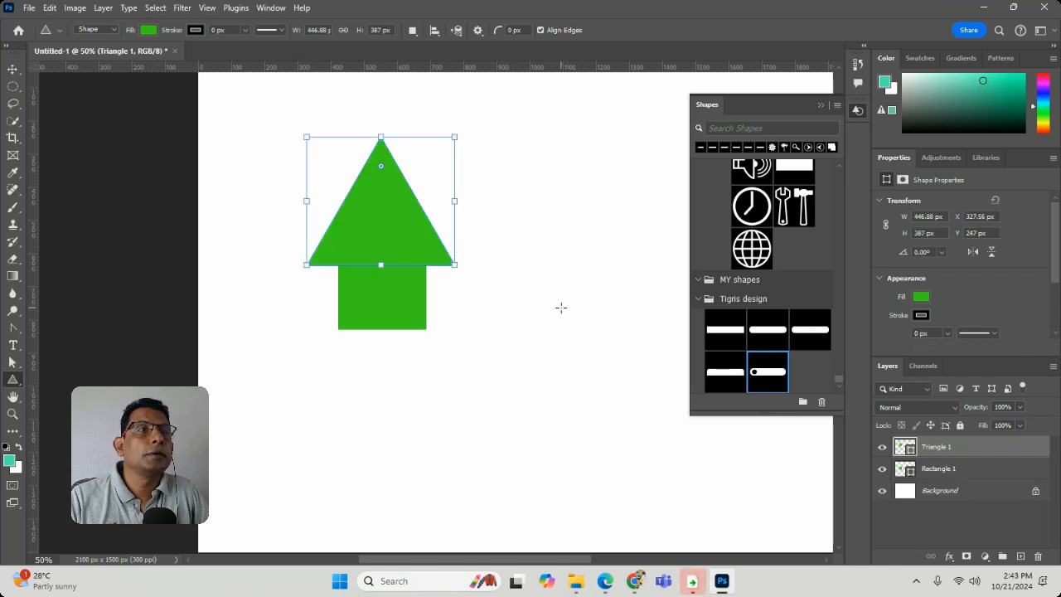
# Try to subtract a door opening from the house's square base, at about 130 × 155 px and again at about 82 × 107 px.
pyautogui.rightClick(15, 383)
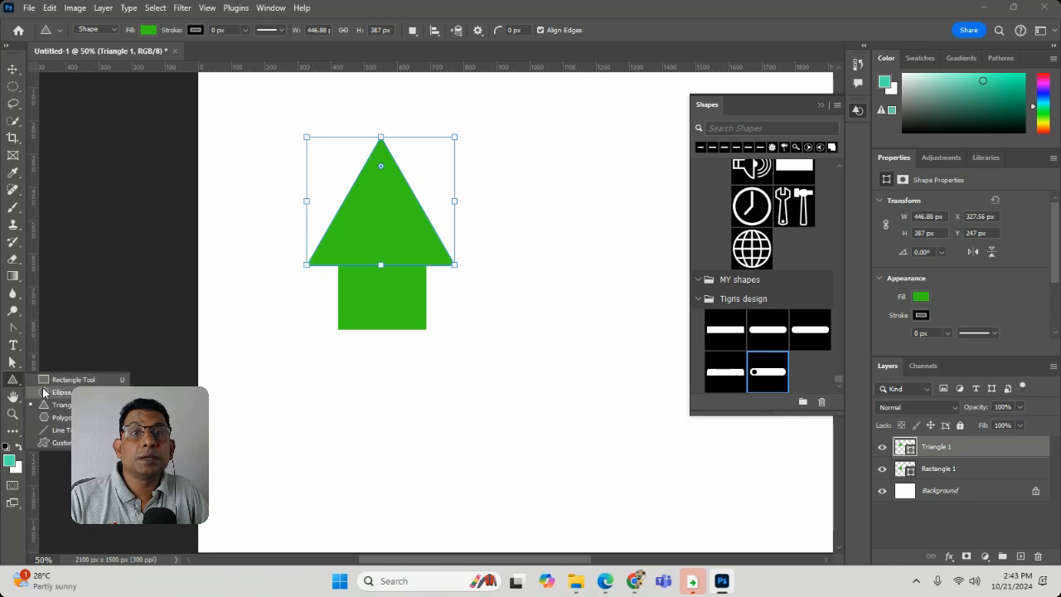
pyautogui.click(45, 378)
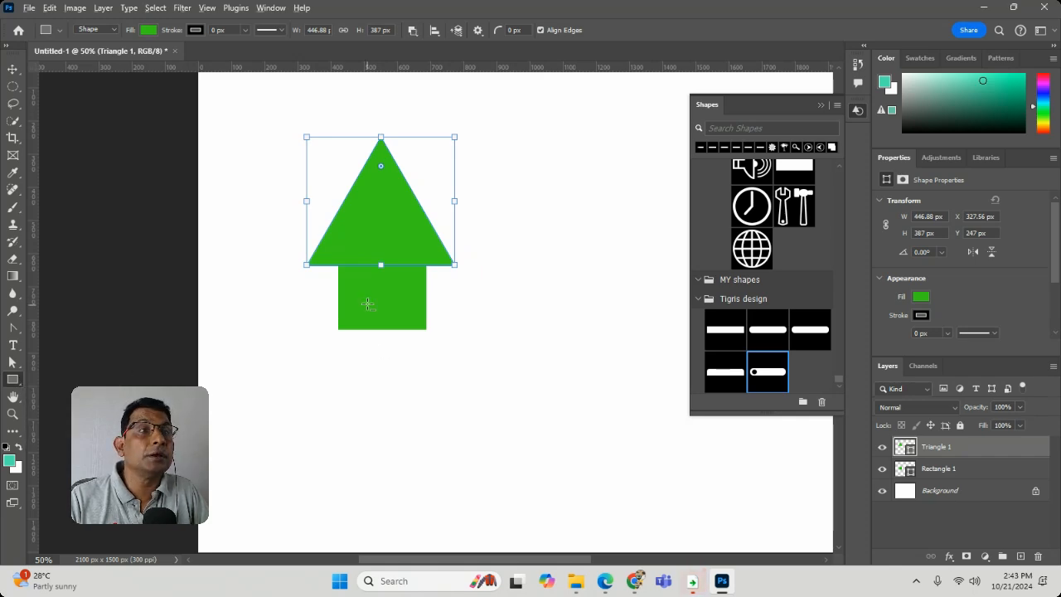
pyautogui.moveTo(337, 253); pyautogui.dragTo(406, 331)
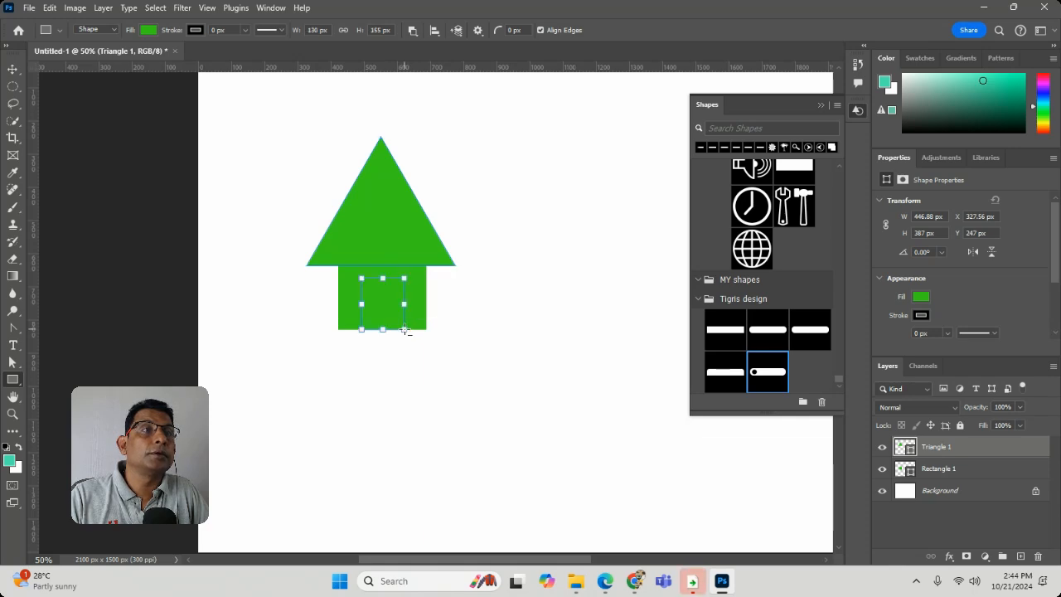
pyautogui.hotkey('alt', 'space')
pyautogui.click(506, 164)
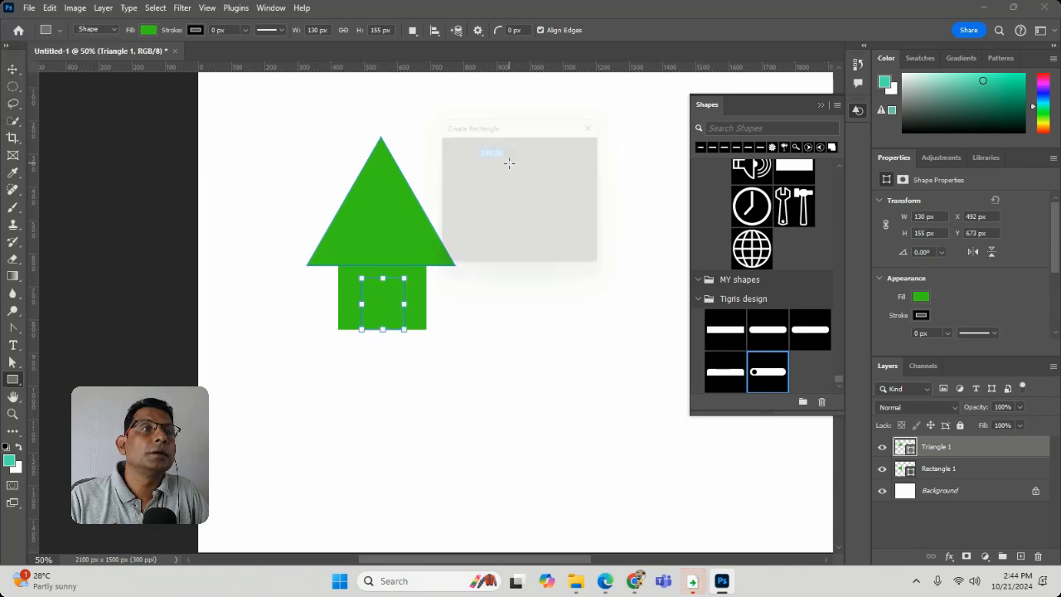
pyautogui.click(546, 256)
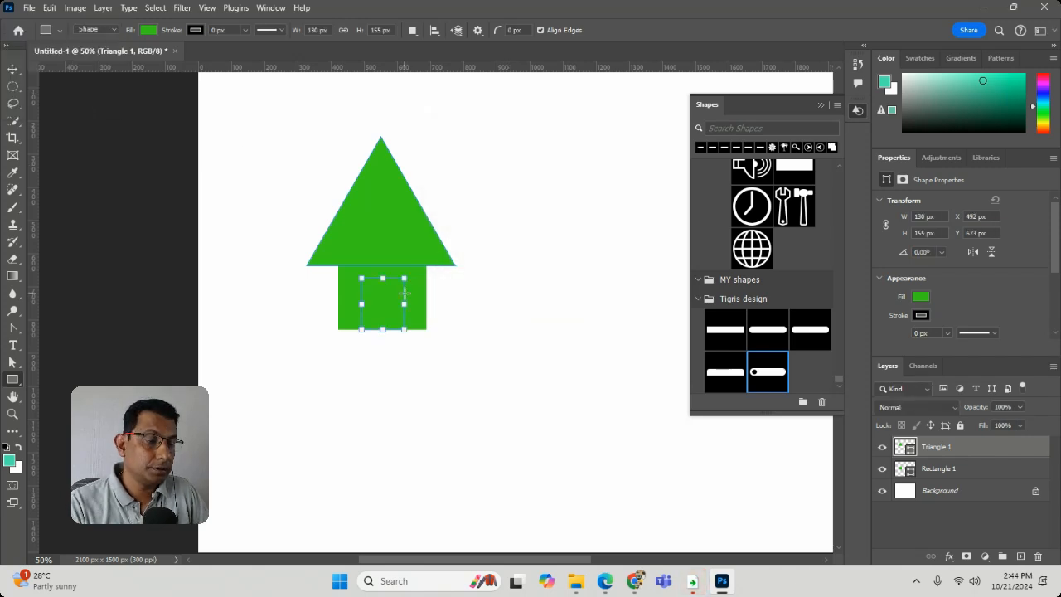
pyautogui.click(411, 282)
pyautogui.click(504, 219)
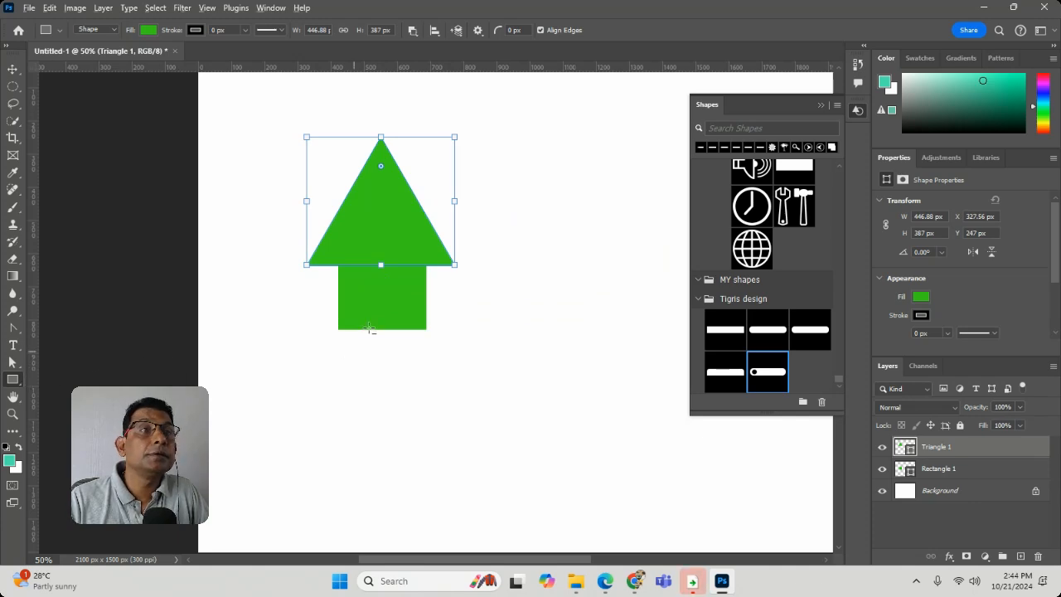
pyautogui.moveTo(360, 283); pyautogui.dragTo(394, 328)
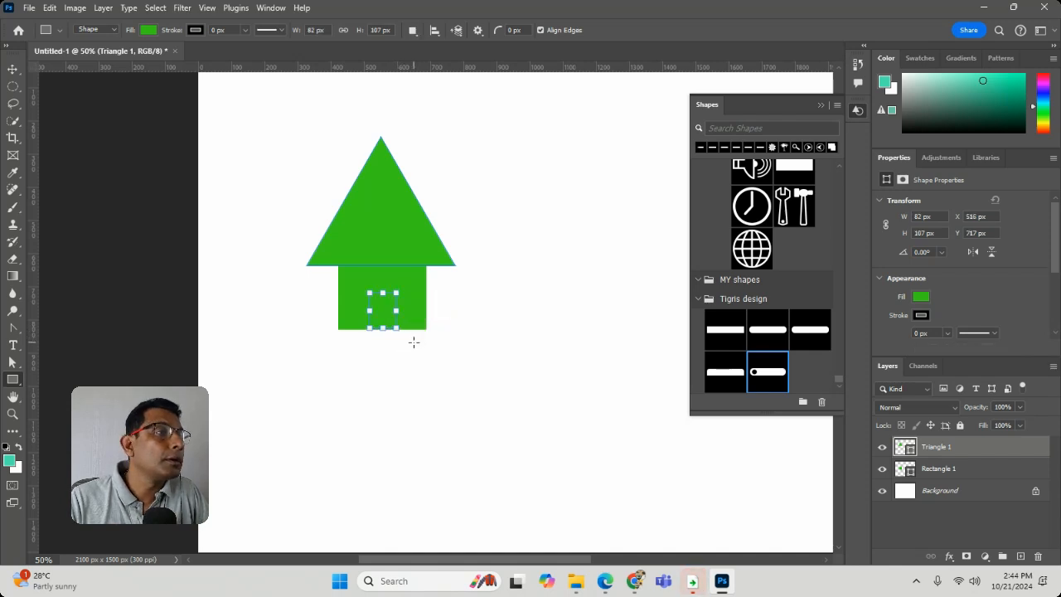
pyautogui.hotkey('ctrl', 'z')
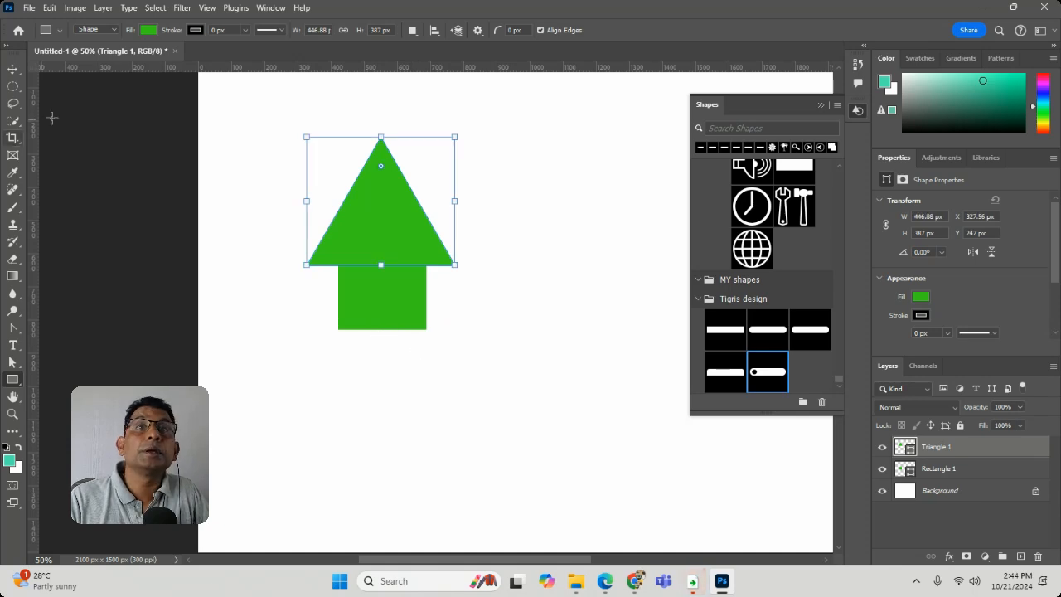
# Delete the Triangle 1 and Rectangle 1 layers together.
pyautogui.press('v')
pyautogui.click(415, 310)
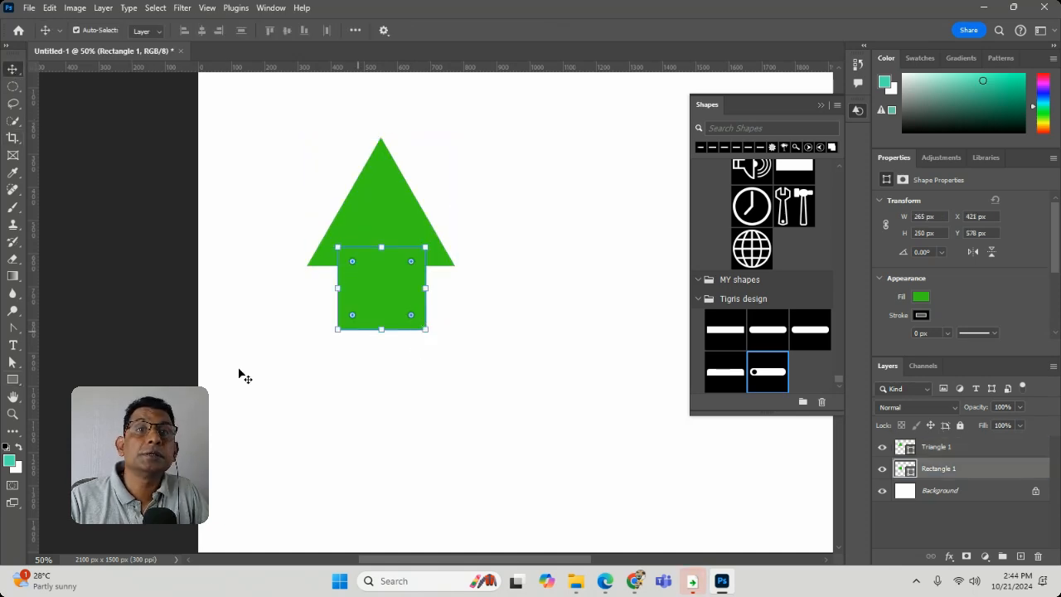
pyautogui.keyDown('shift'); pyautogui.click(937, 447); pyautogui.keyUp('shift')
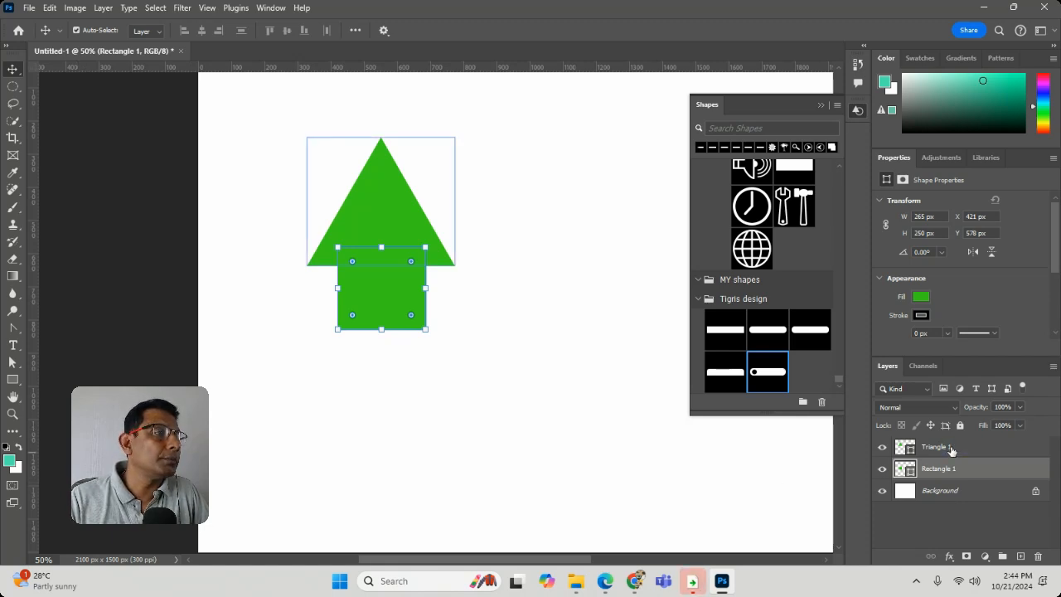
pyautogui.click(1039, 557)
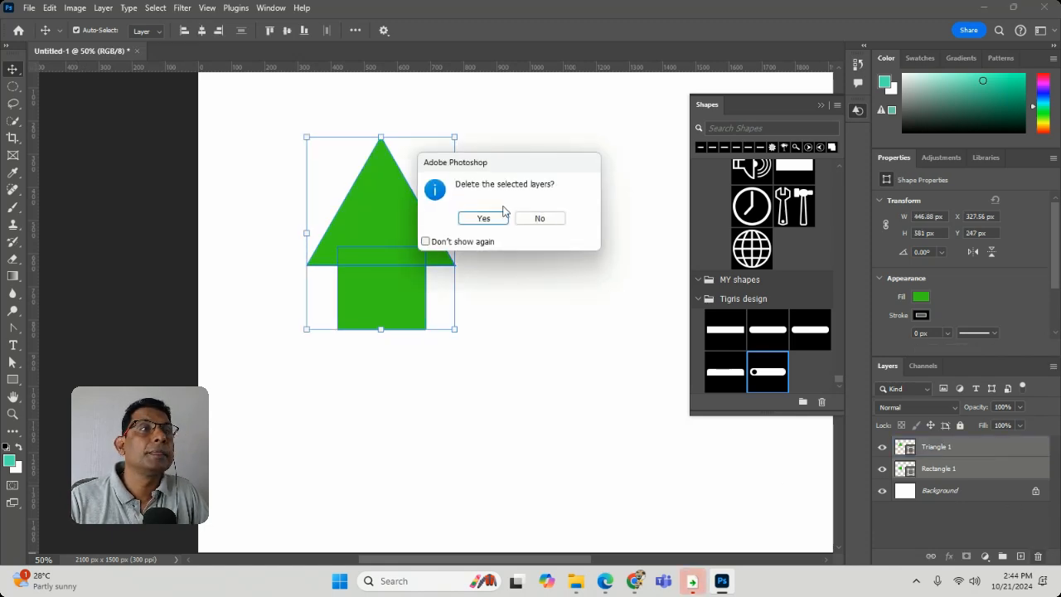
pyautogui.click(493, 221)
# Draw a new green rectangle about 293 × 278 px on the empty canvas with the Rectangle Tool as the house base.
pyautogui.click(18, 382)
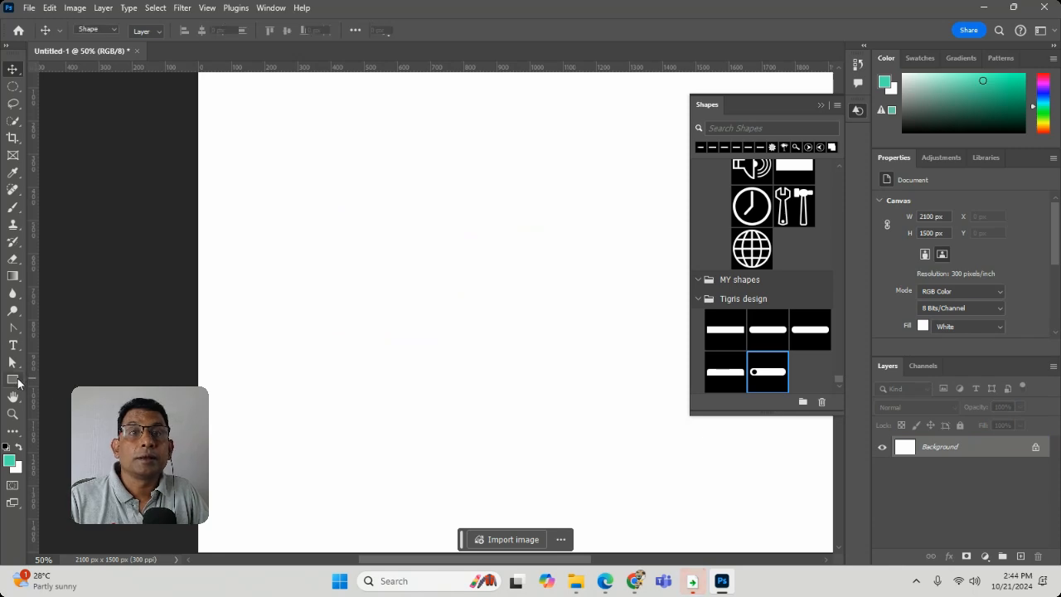
pyautogui.moveTo(357, 238); pyautogui.dragTo(452, 329)
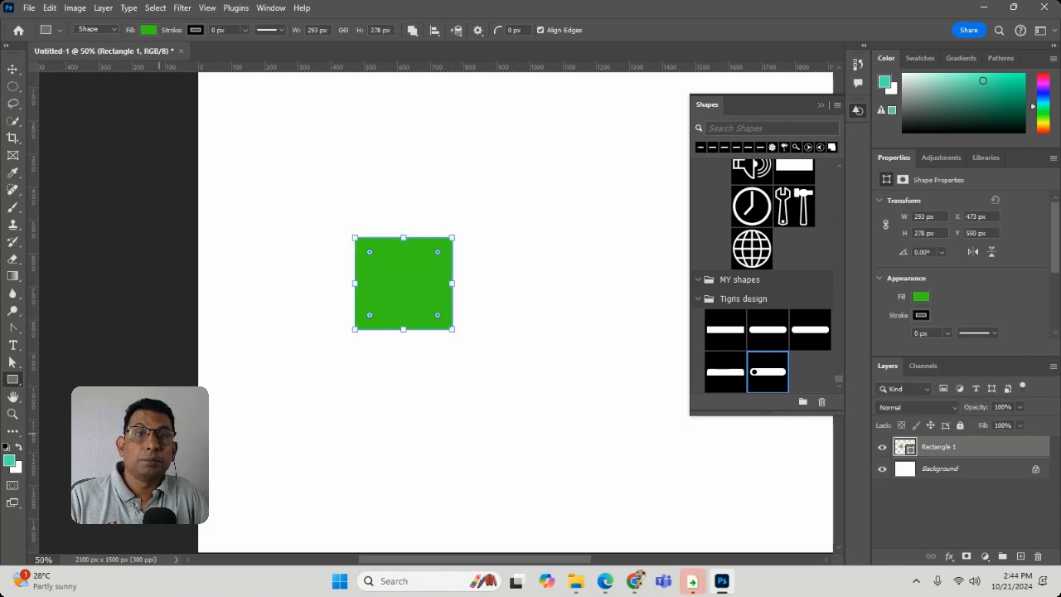
# Add a triangle about 529 × 294 px to the Rectangle 1 shape layer as a roof overlapping the base's upper edge.
pyautogui.rightClick(13, 382)
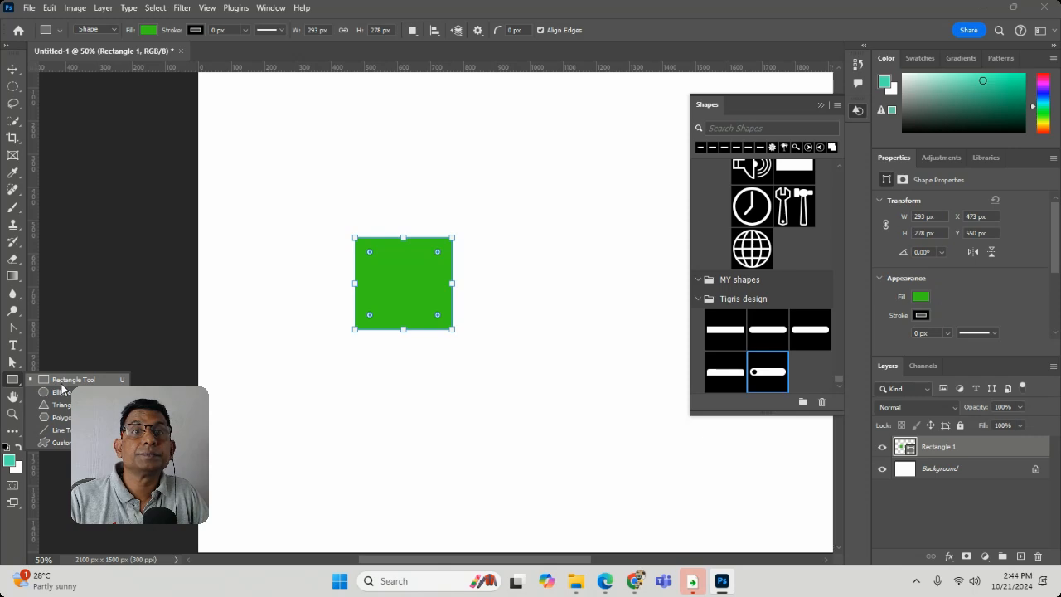
pyautogui.click(62, 405)
pyautogui.moveTo(342, 199); pyautogui.dragTo(489, 268)
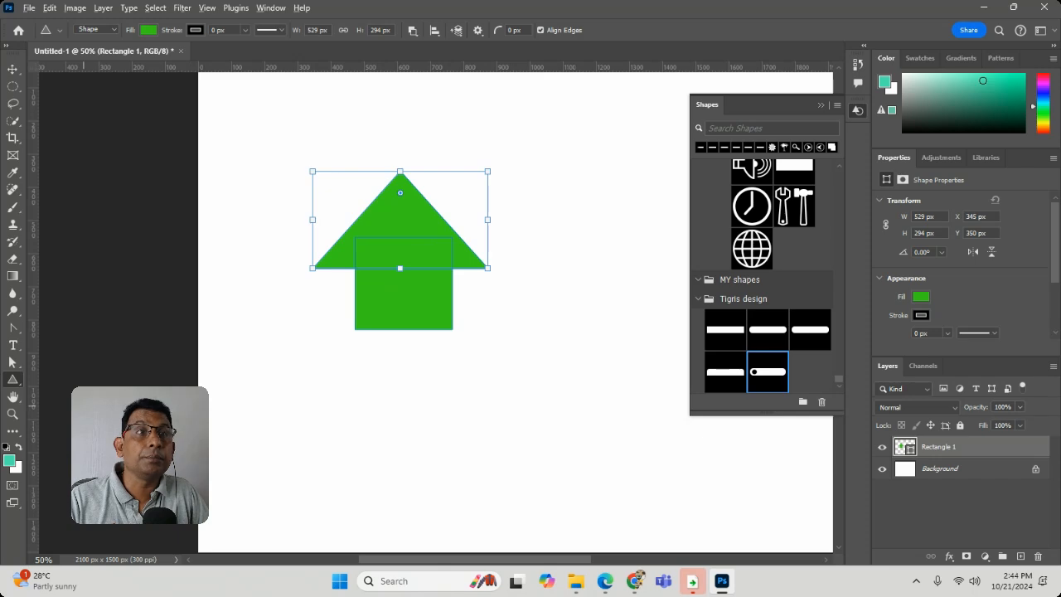
pyautogui.click(13, 69)
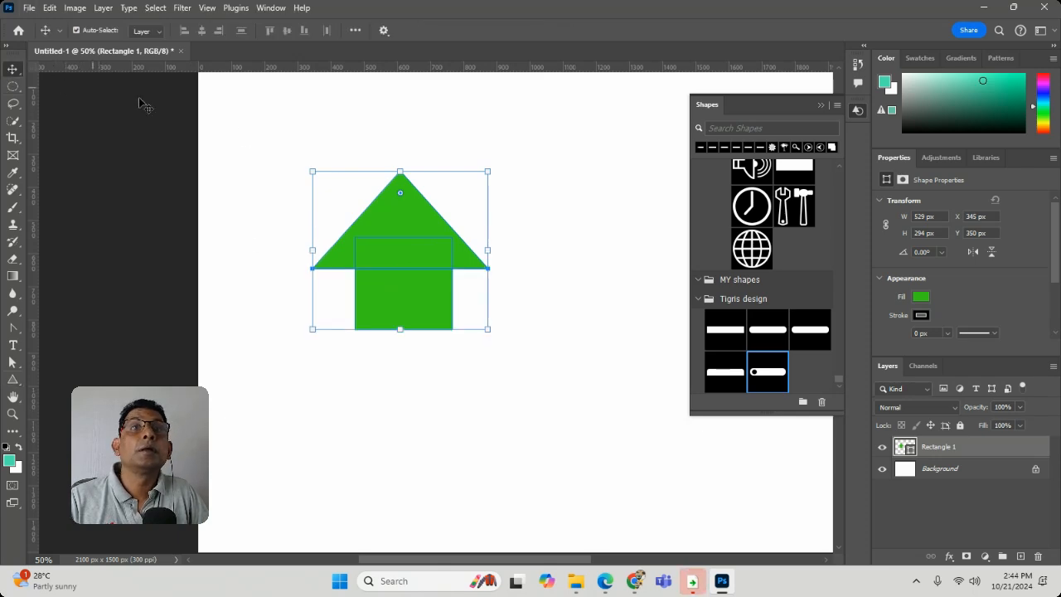
pyautogui.click(315, 147)
pyautogui.moveTo(277, 134); pyautogui.dragTo(508, 354)
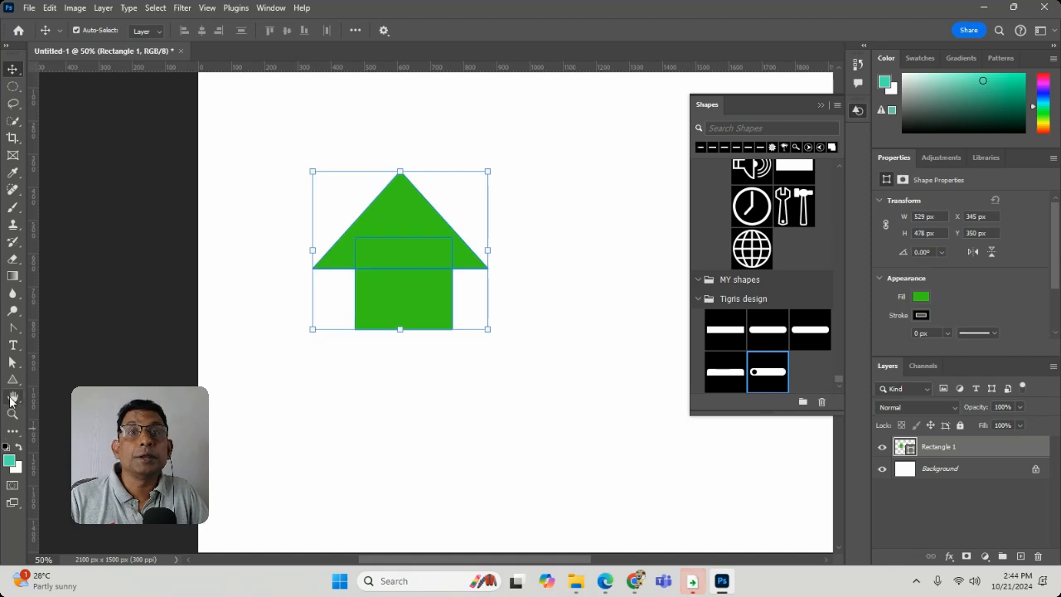
# Subtract a rectangular door opening about 114 × 123 px from the lower middle of the house base with the Rectangle Tool.
pyautogui.click(14, 378)
pyautogui.click(53, 382)
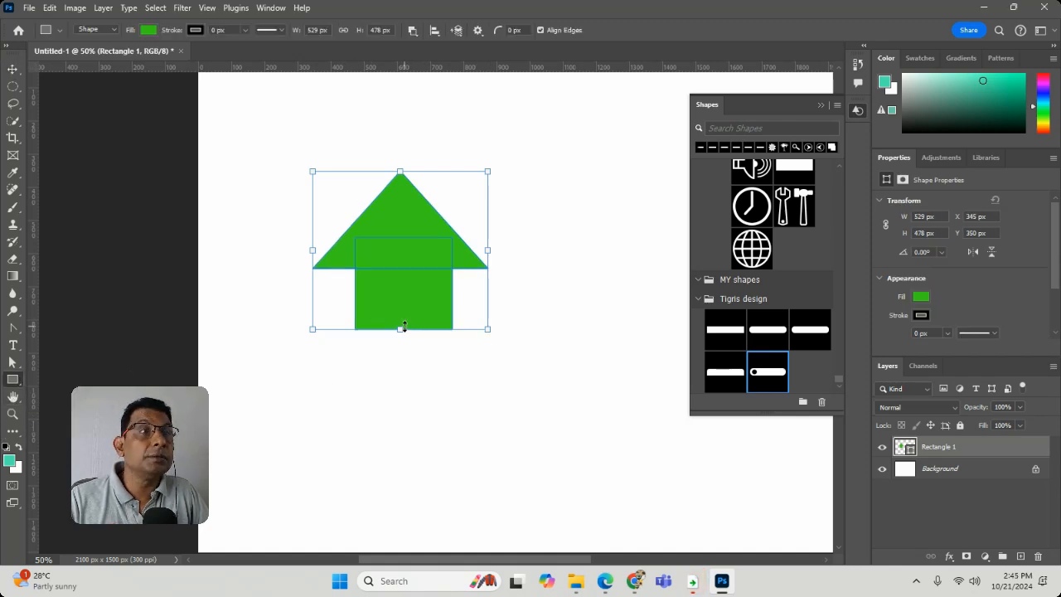
pyautogui.moveTo(386, 295); pyautogui.dragTo(423, 329)
pyautogui.hotkey('alt', 'space')
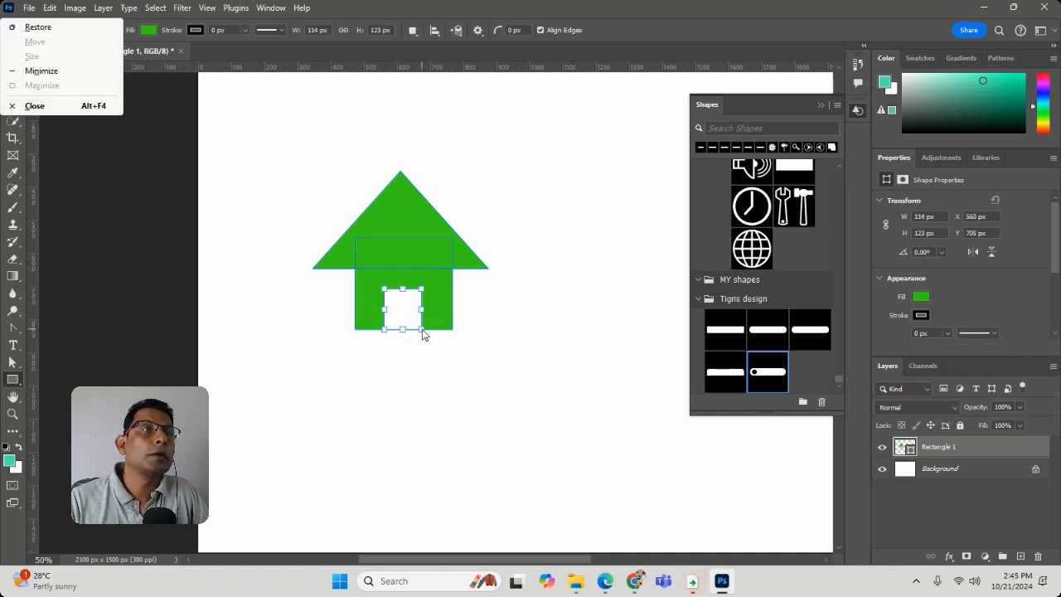
pyautogui.click(253, 142)
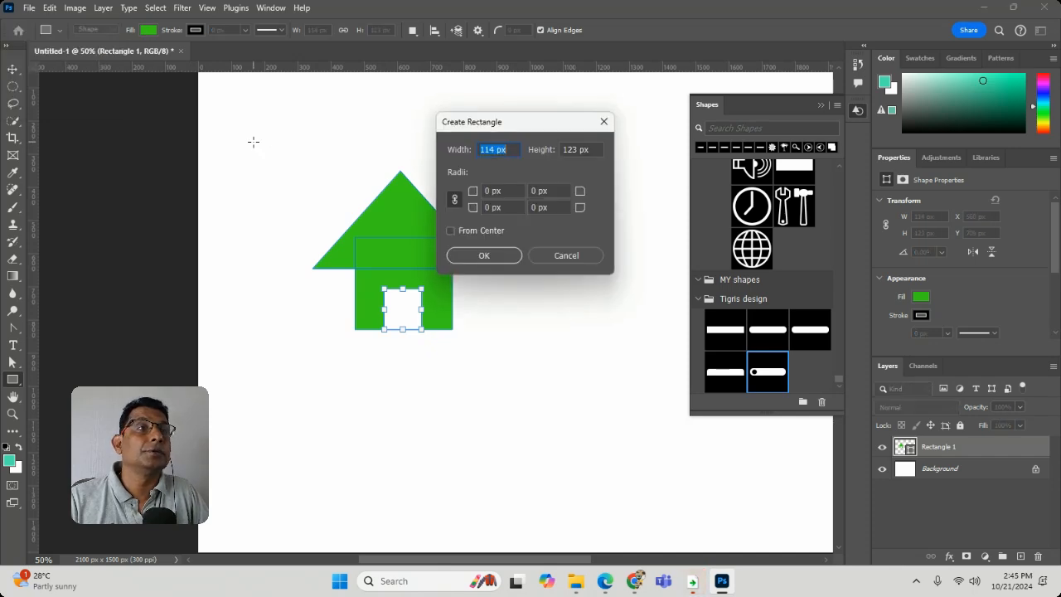
pyautogui.click(584, 255)
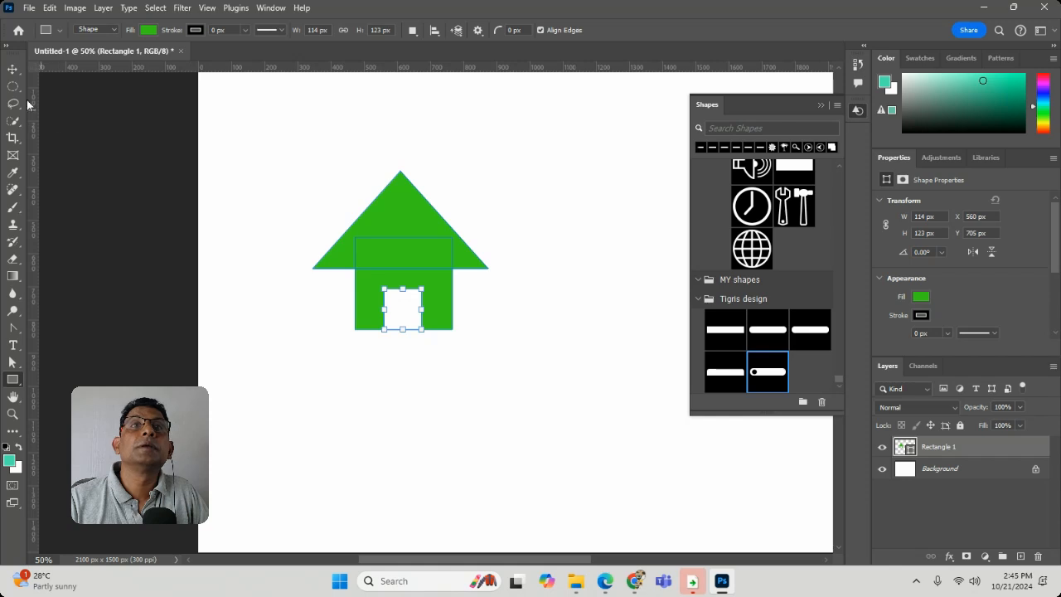
pyautogui.press('v')
pyautogui.click(504, 145)
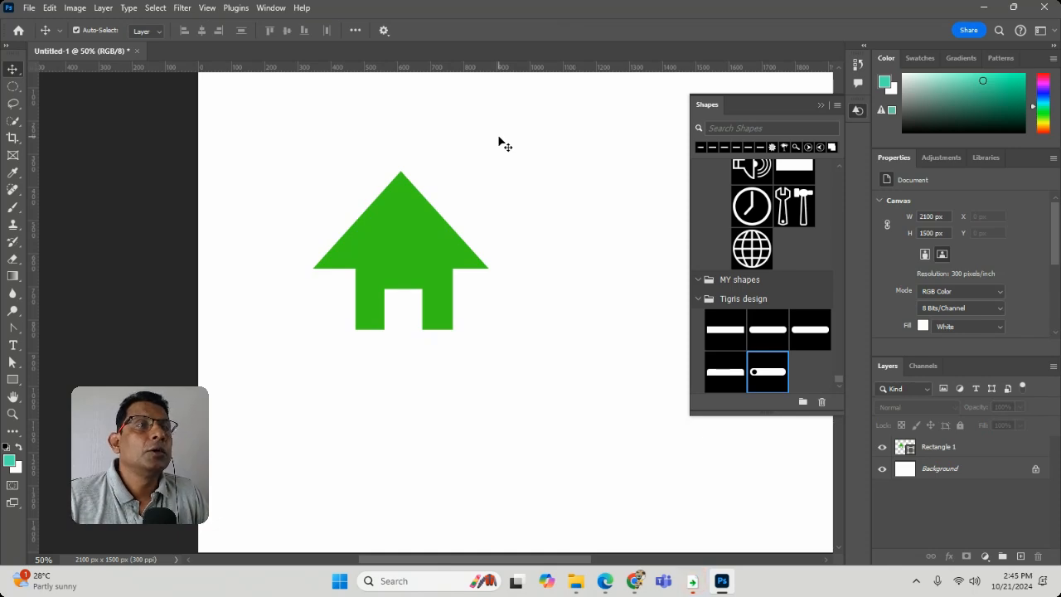
# Merge the house's shape components into one regular path.
pyautogui.moveTo(268, 149); pyautogui.dragTo(516, 380)
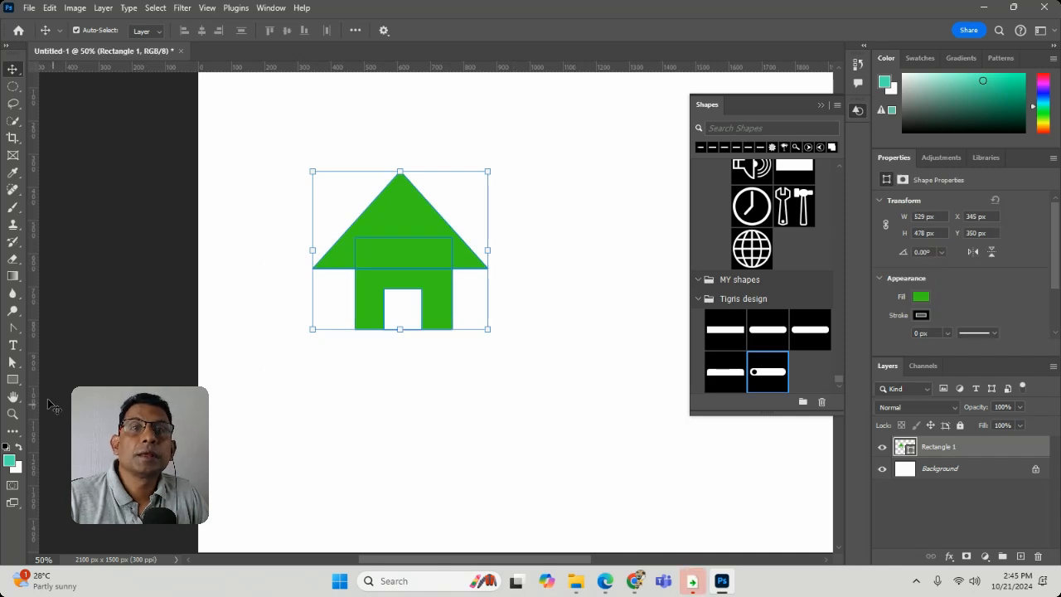
pyautogui.click(12, 380)
pyautogui.click(413, 35)
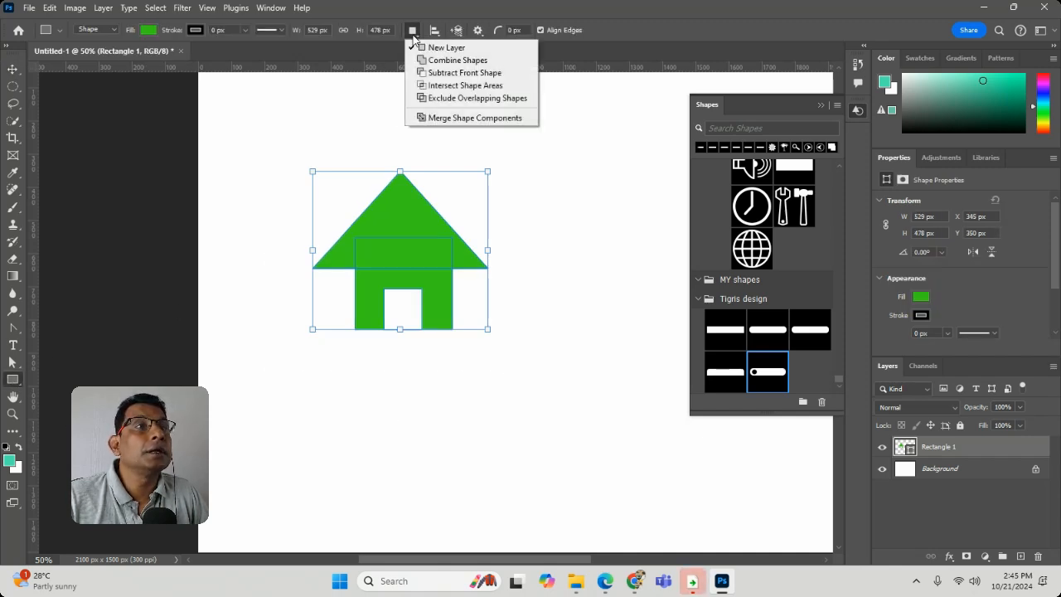
pyautogui.click(443, 121)
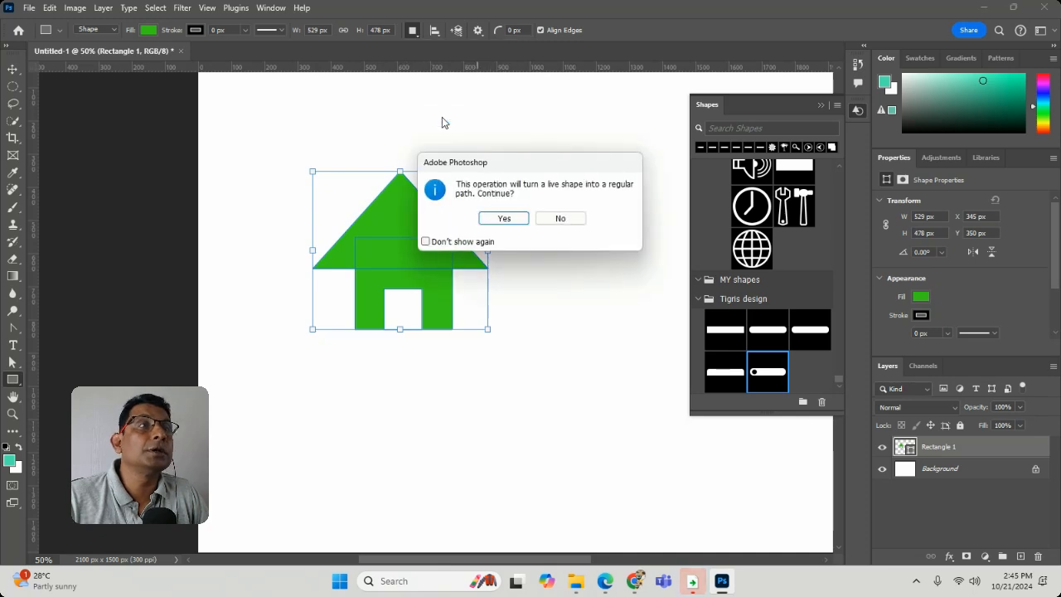
pyautogui.click(508, 218)
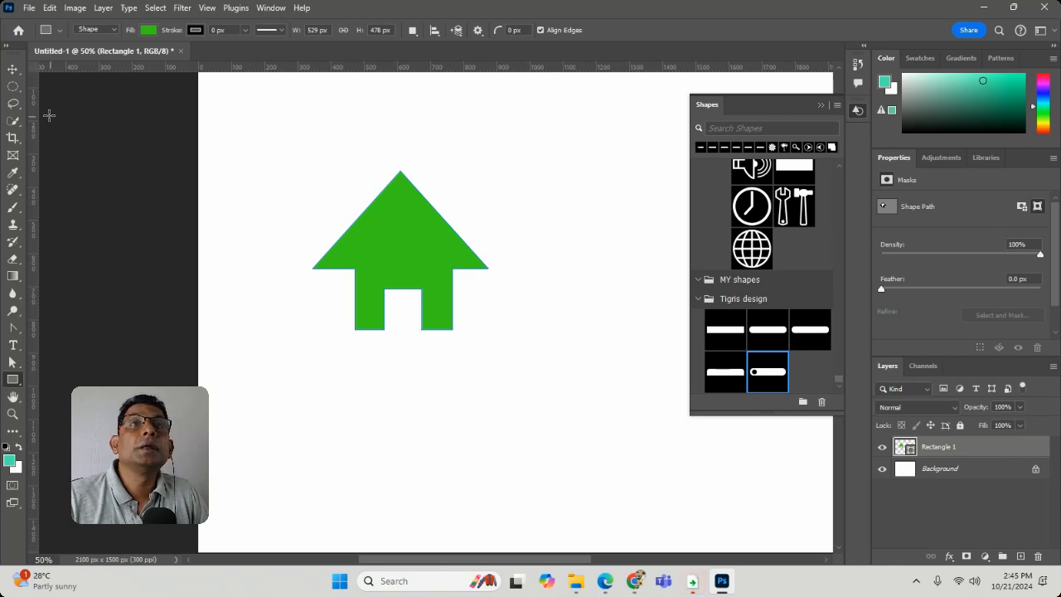
# Define the merged house as a custom shape named home.
pyautogui.click(48, 8)
pyautogui.click(116, 393)
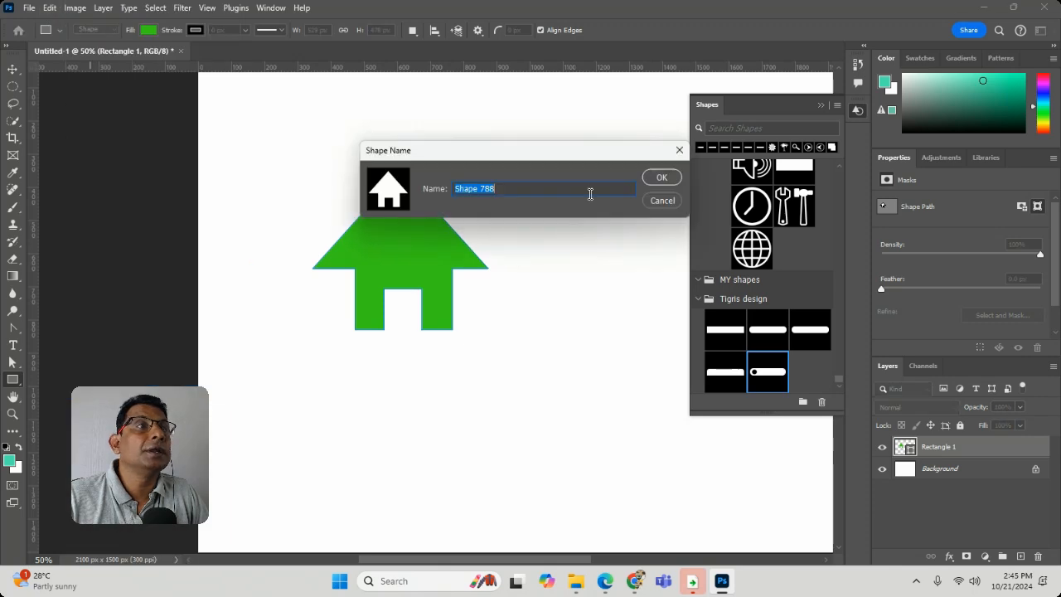
pyautogui.write('home')
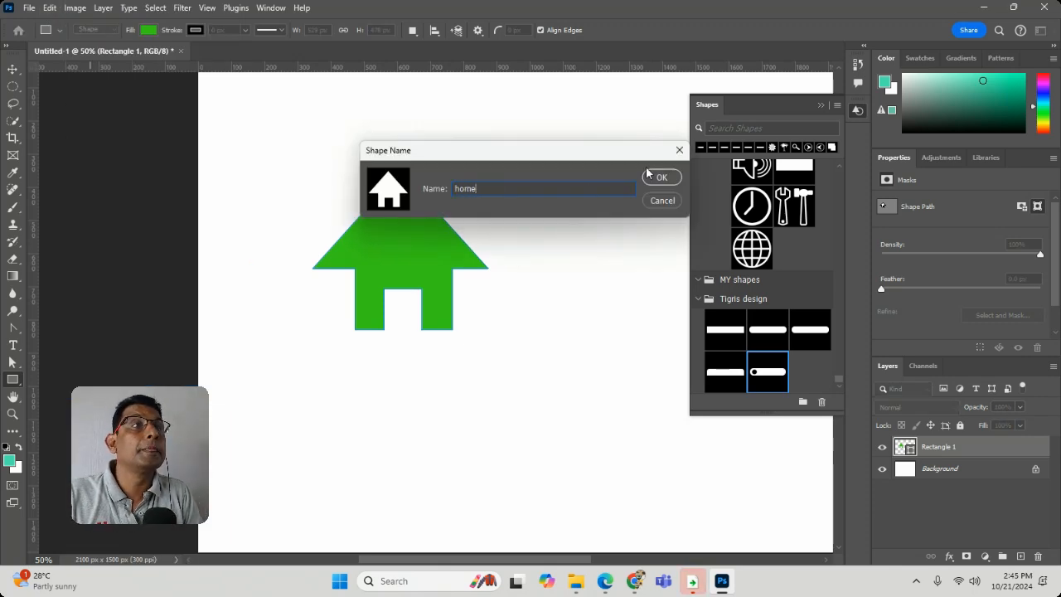
pyautogui.click(654, 176)
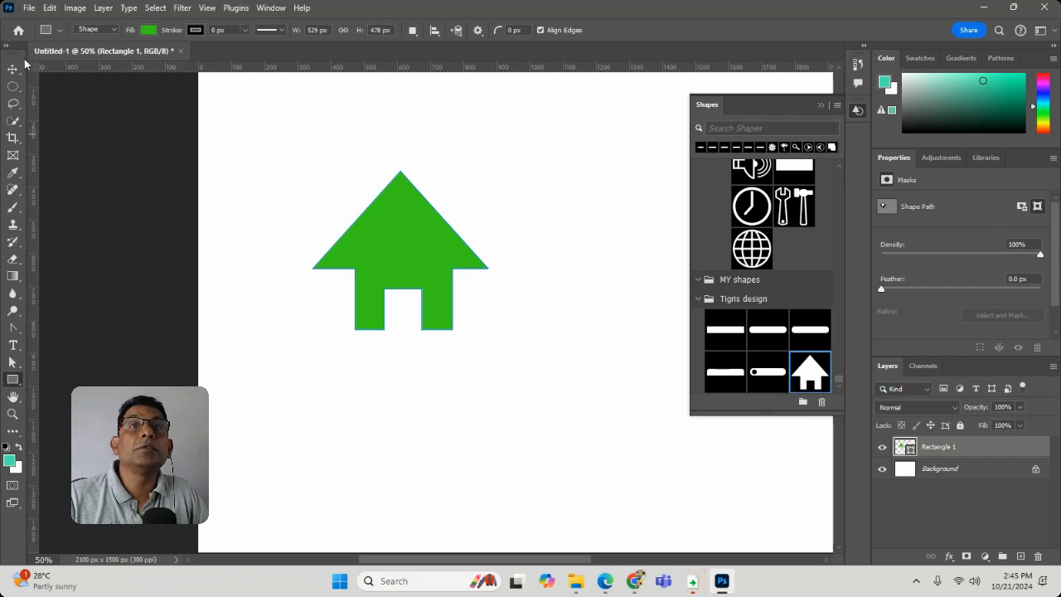
# Stretch the house upward to about 119% of its height with Free Transform.
pyautogui.hotkey('ctrl', 't')
pyautogui.moveTo(457, 170); pyautogui.dragTo(440, 139)
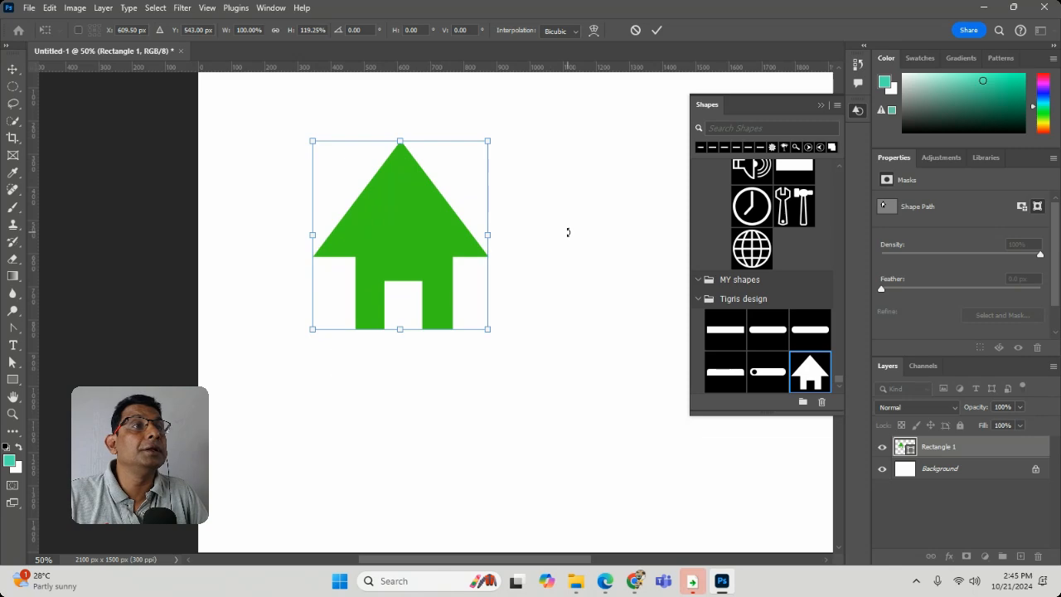
pyautogui.press('Return')
pyautogui.click(634, 135)
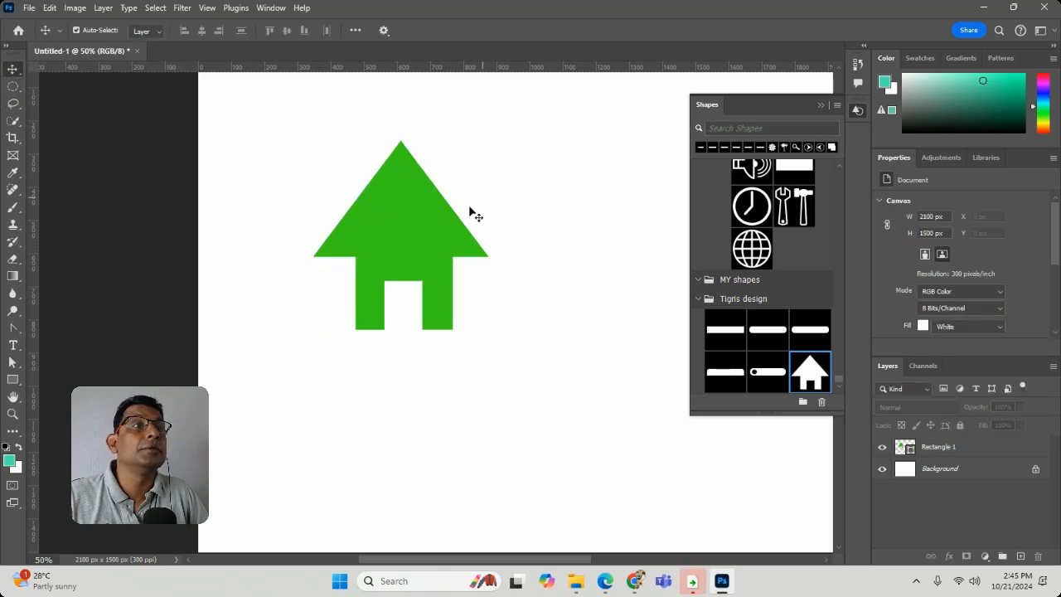
# Replace the drawn house with the home shape from the Tigris design group, scaled down to about 99 × 89 px.
pyautogui.click(448, 226)
pyautogui.press('Delete')
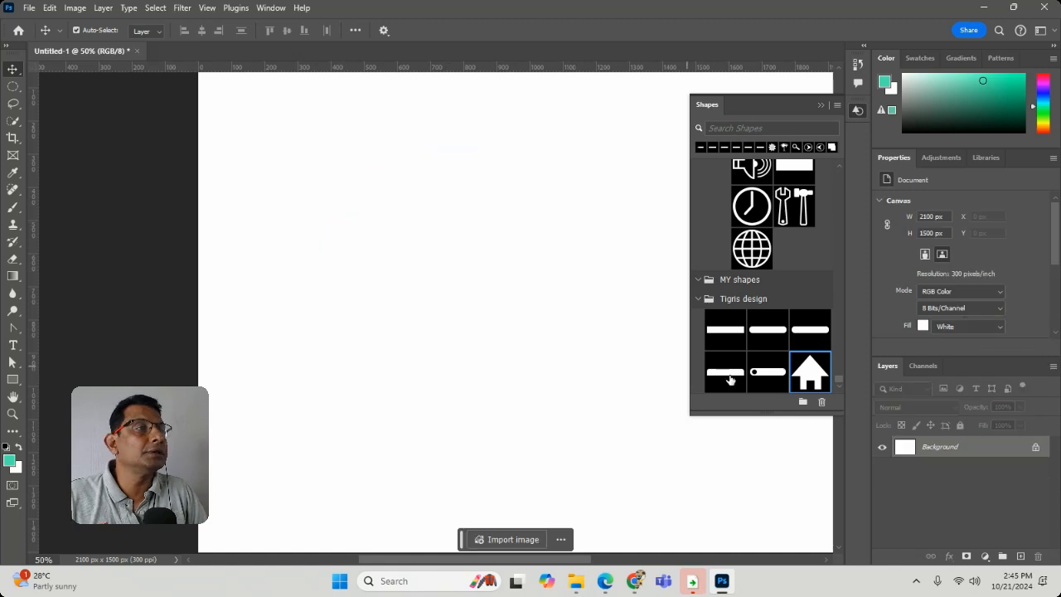
pyautogui.moveTo(792, 379); pyautogui.dragTo(321, 209)
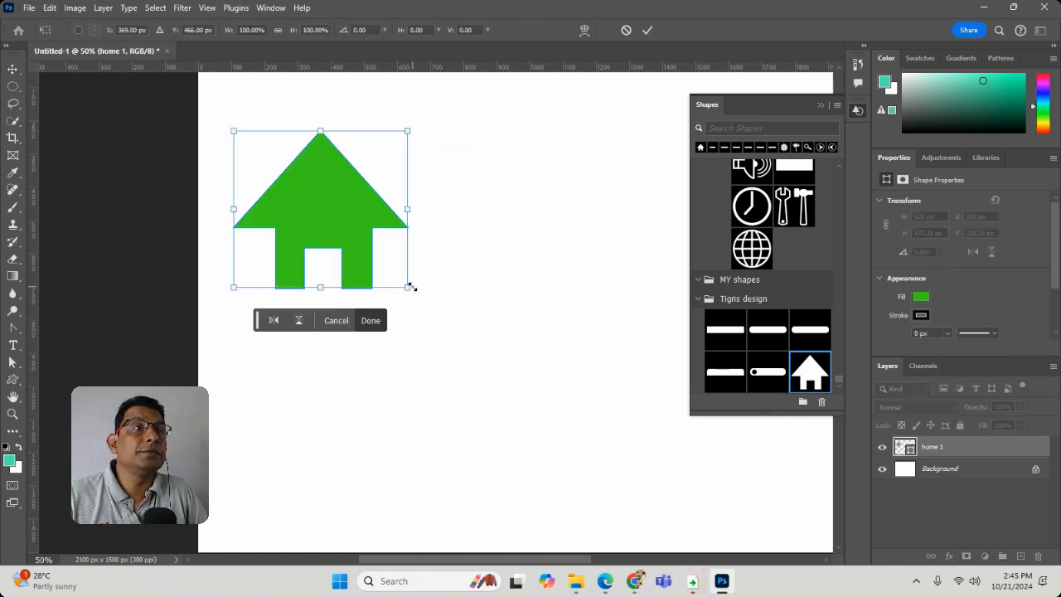
pyautogui.moveTo(409, 287); pyautogui.dragTo(267, 161)
pyautogui.press('Return')
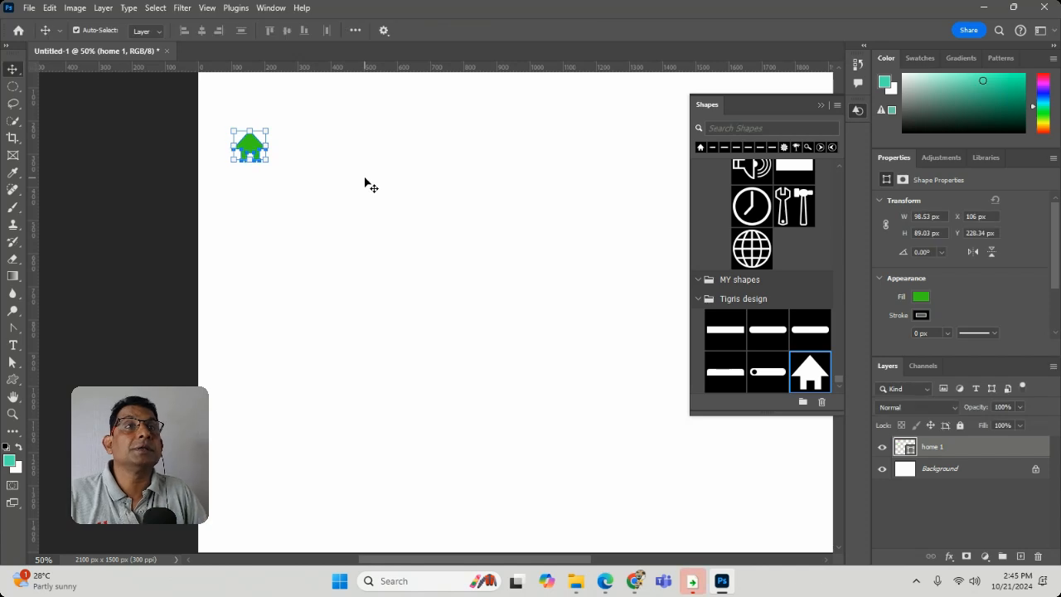
pyautogui.click(496, 242)
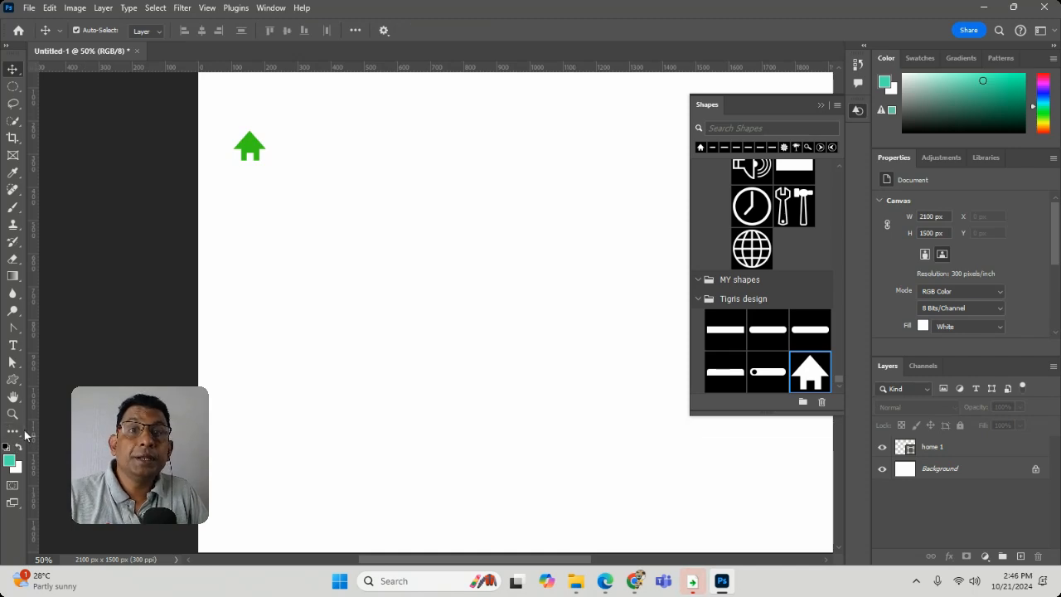
# Draw a green triangle about 145.5 × 126 px on the empty canvas below the small house with the Triangle Tool.
pyautogui.click(15, 365)
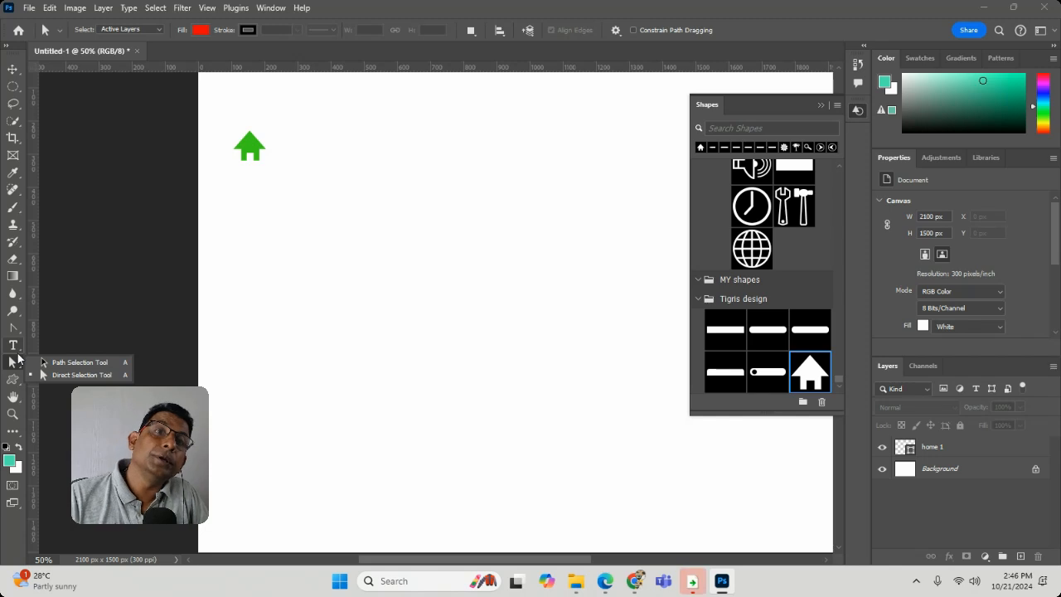
pyautogui.click(13, 379)
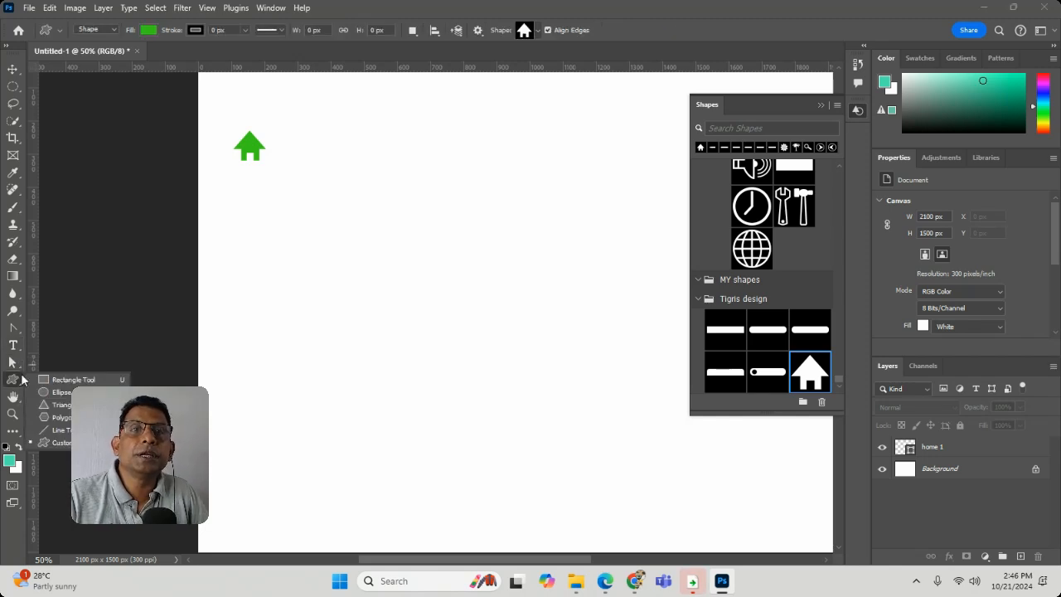
pyautogui.click(59, 405)
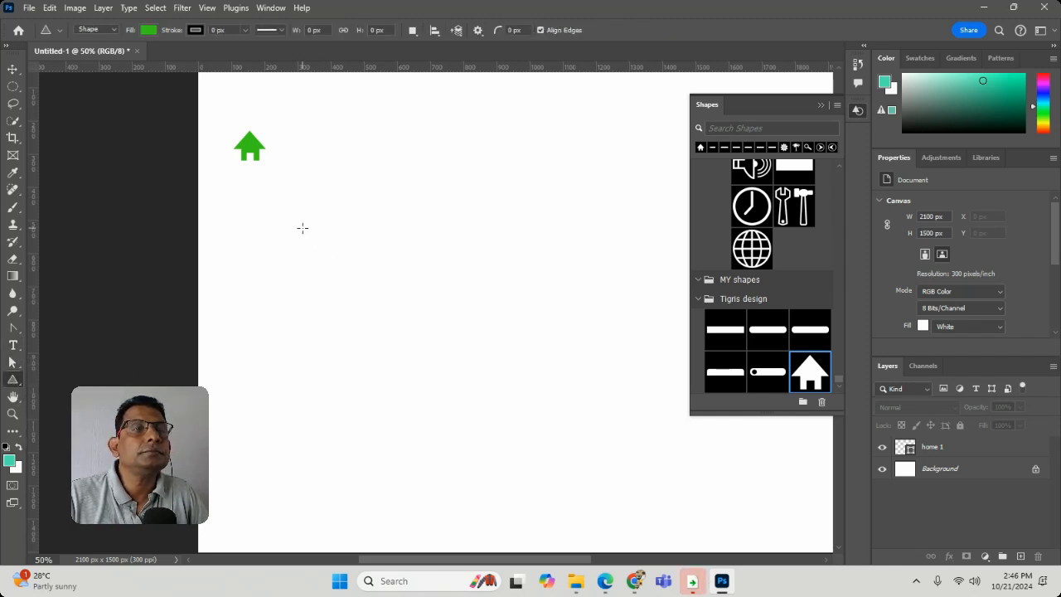
pyautogui.moveTo(303, 228); pyautogui.dragTo(359, 282)
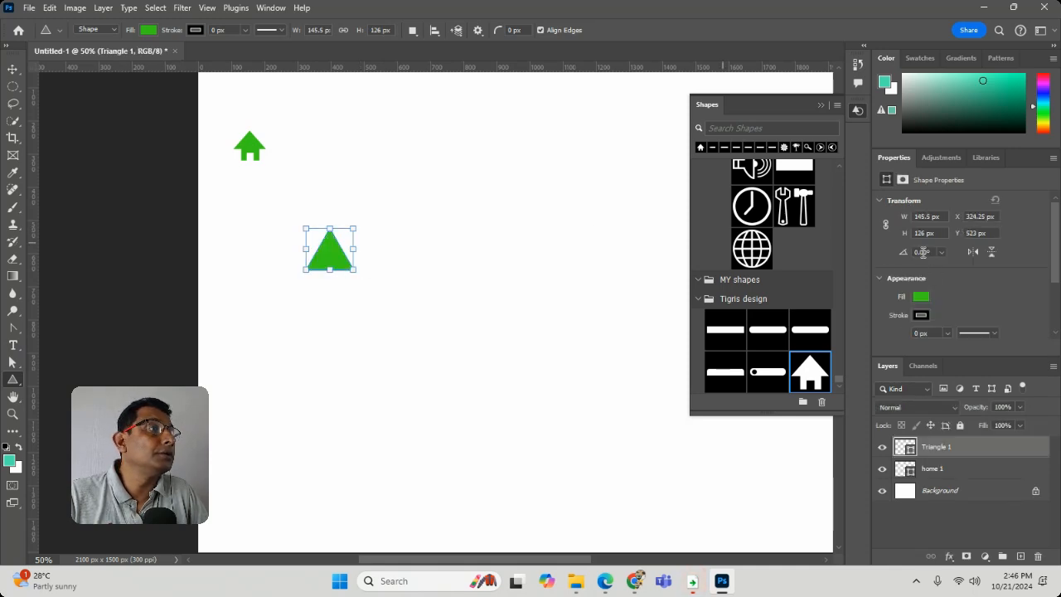
# Rotate the triangle by -90° and scale it down to about 96 × 83 px.
pyautogui.click(926, 251)
pyautogui.click(943, 252)
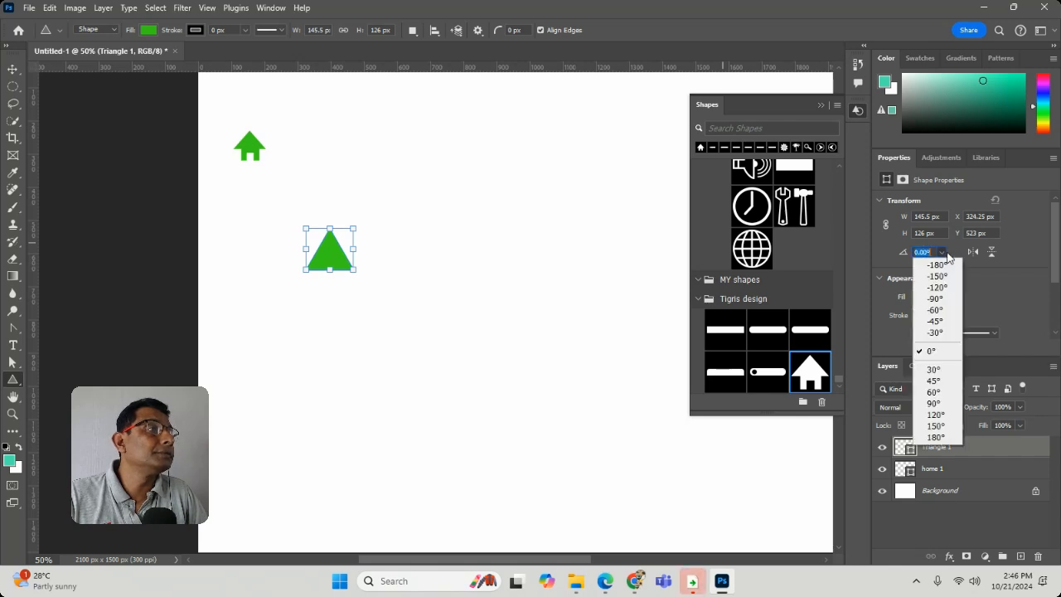
pyautogui.click(939, 299)
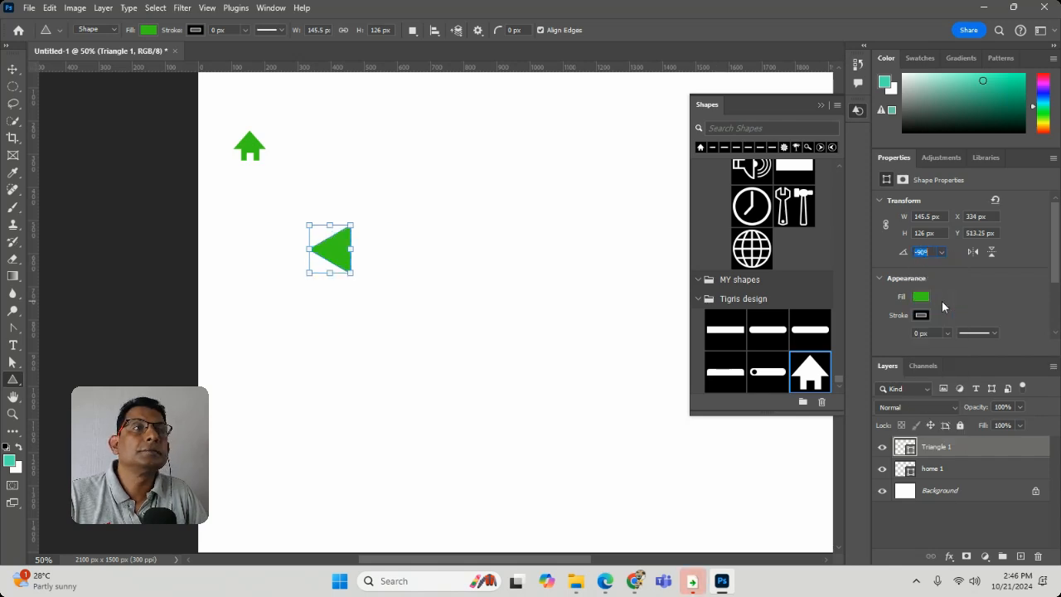
pyautogui.moveTo(352, 224); pyautogui.dragTo(336, 240)
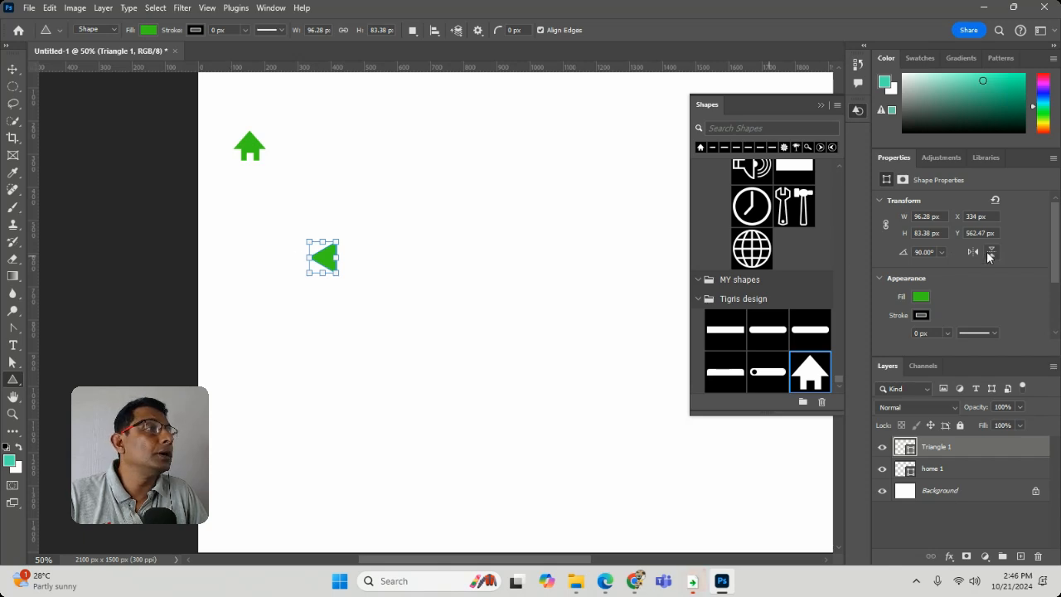
# Duplicate the triangle, flip the copy horizontally and align it beside the original with a small gap, pointing outward.
pyautogui.click(13, 69)
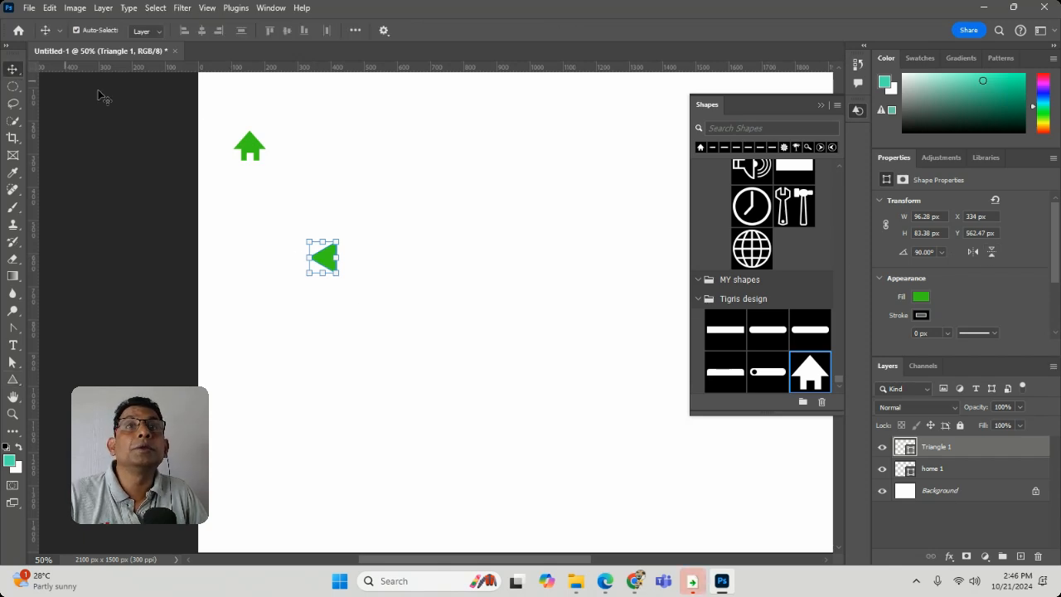
pyautogui.click(419, 163)
pyautogui.click(321, 264)
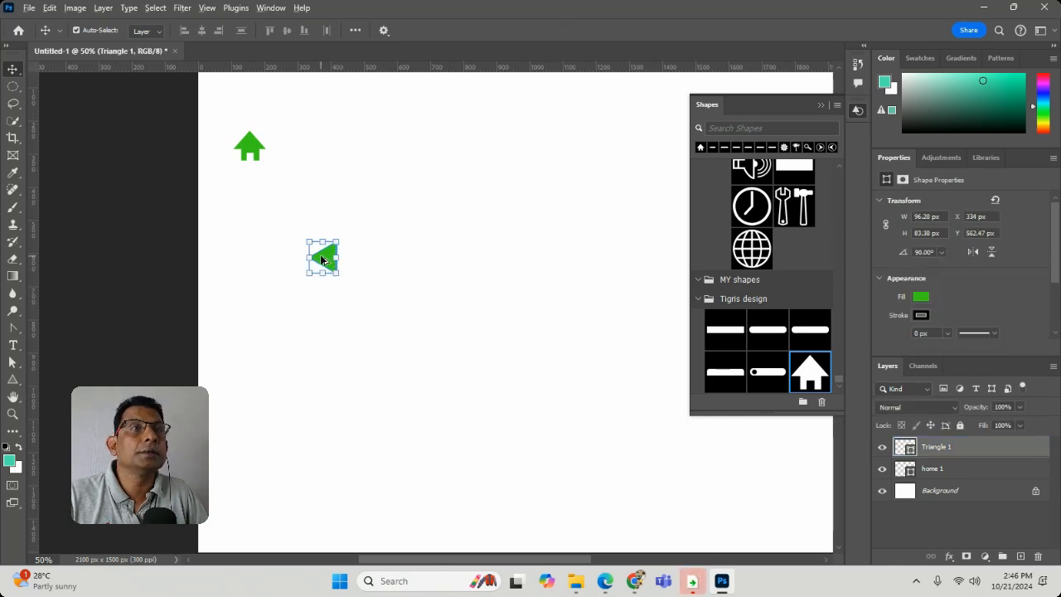
pyautogui.keyDown('alt'); pyautogui.moveTo(321, 260); pyautogui.dragTo(391, 250); pyautogui.keyUp('alt')
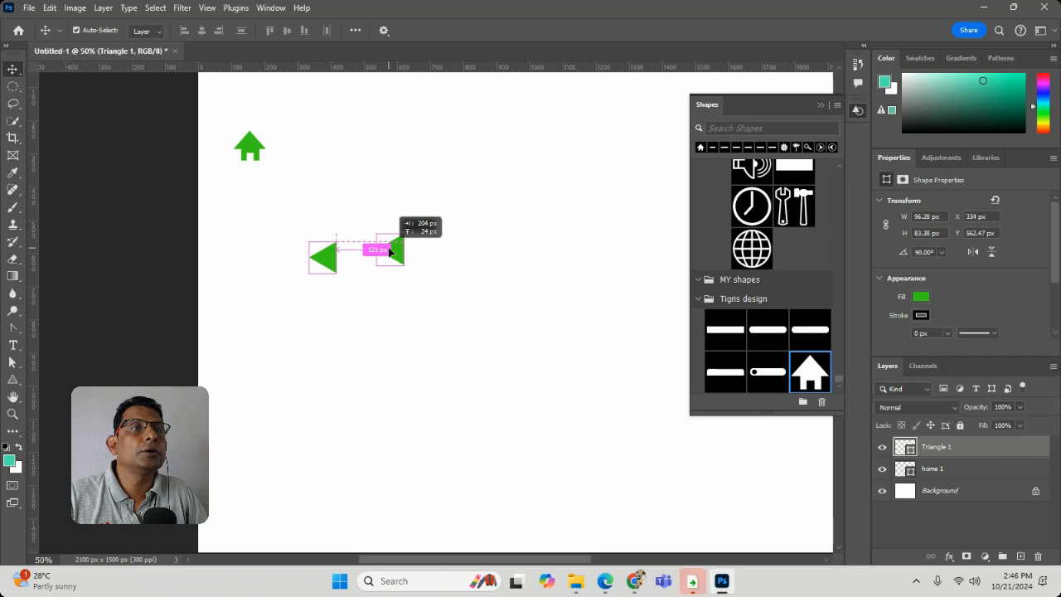
pyautogui.click(976, 252)
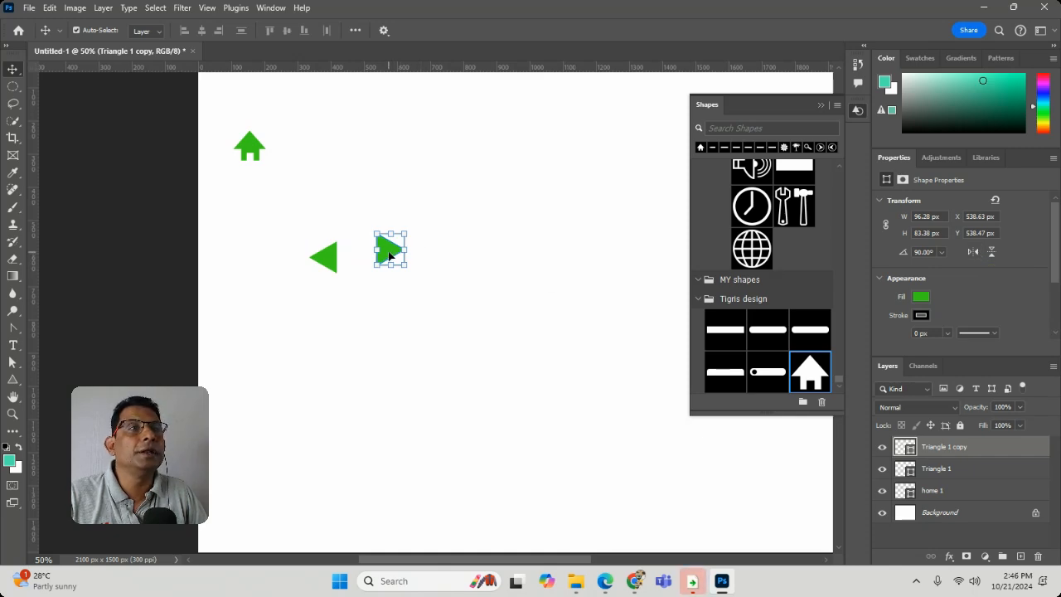
pyautogui.moveTo(387, 258); pyautogui.dragTo(362, 263)
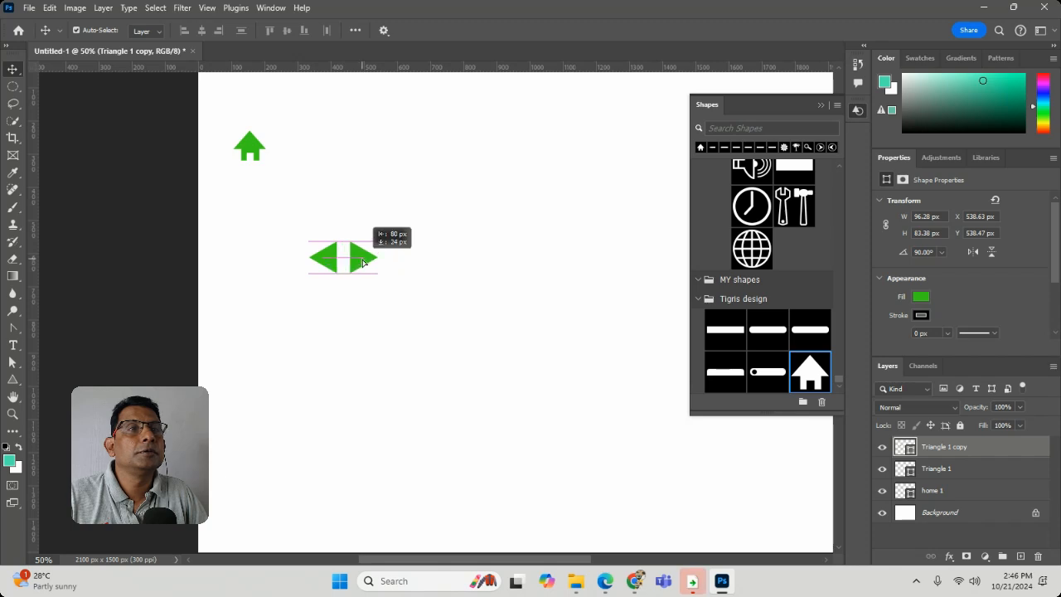
# Select both green triangles together and make the Rectangle Tool active.
pyautogui.click(481, 337)
pyautogui.moveTo(273, 217); pyautogui.dragTo(400, 313)
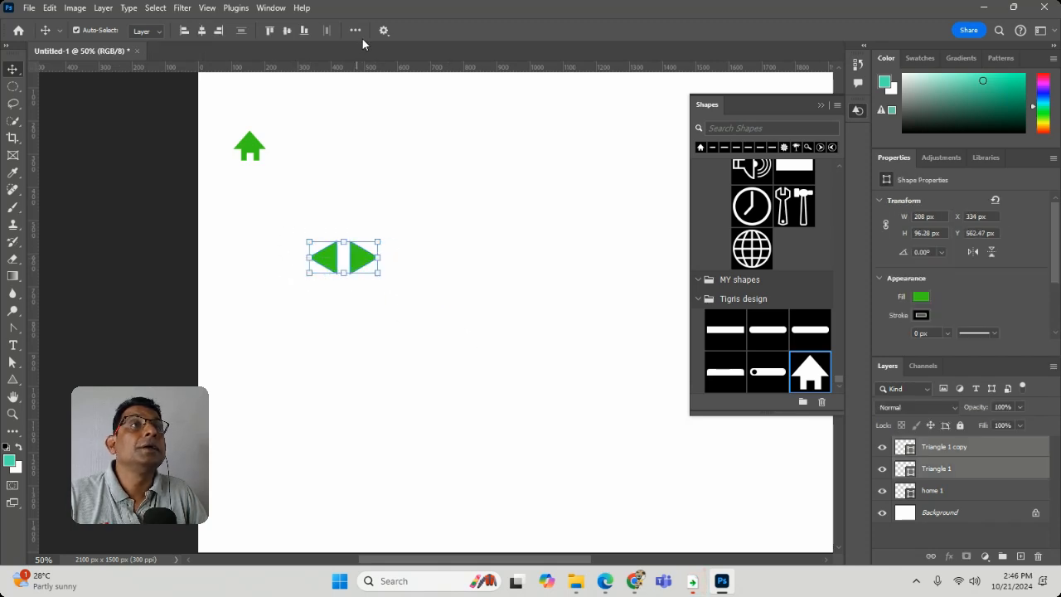
pyautogui.click(14, 379)
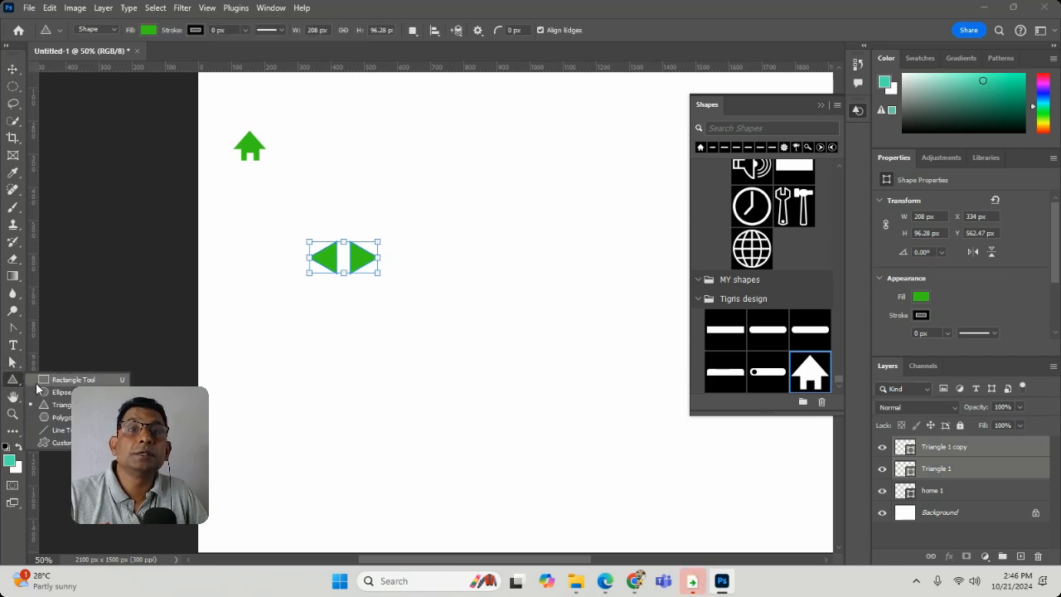
pyautogui.click(50, 387)
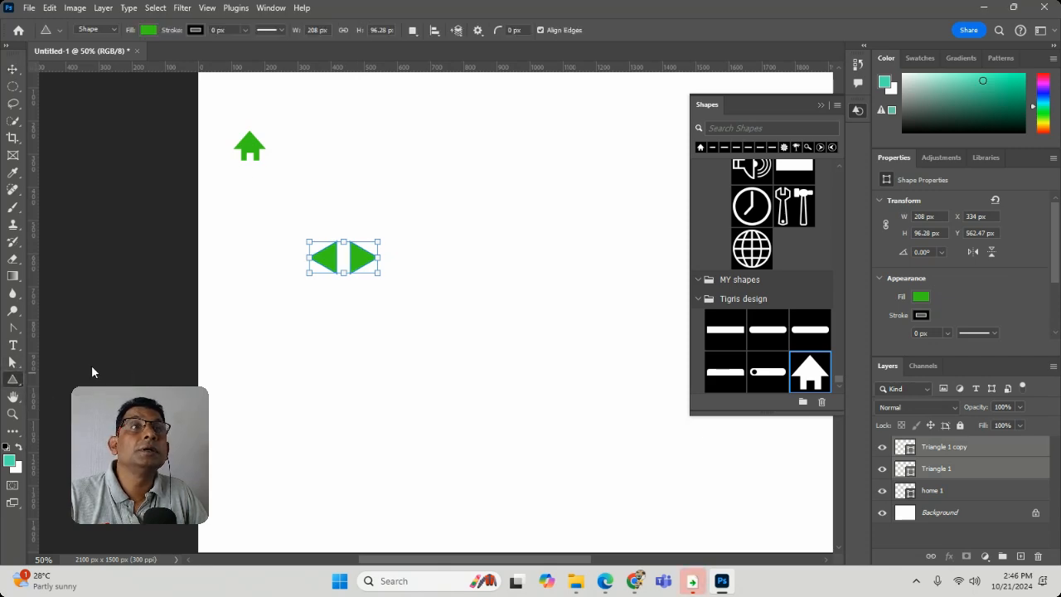
pyautogui.click(417, 31)
pyautogui.click(422, 222)
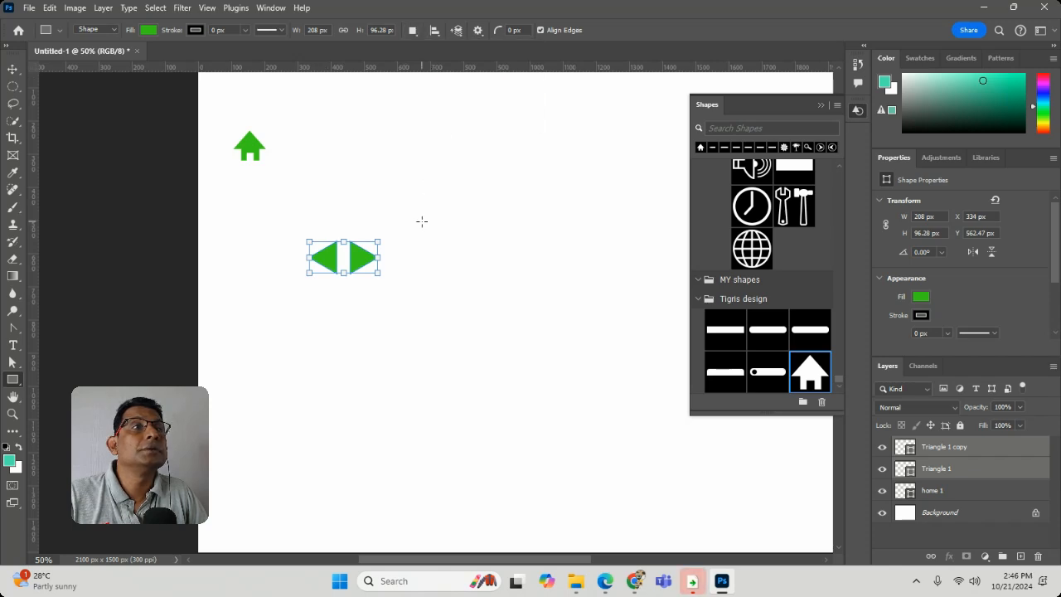
pyautogui.click(14, 71)
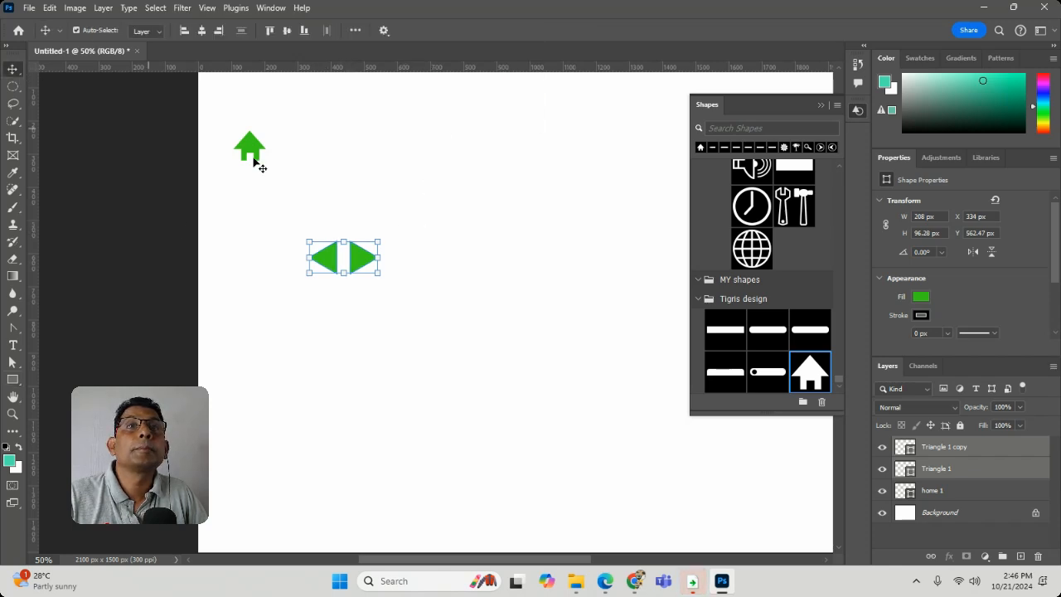
pyautogui.click(373, 215)
pyautogui.moveTo(294, 238); pyautogui.dragTo(399, 314)
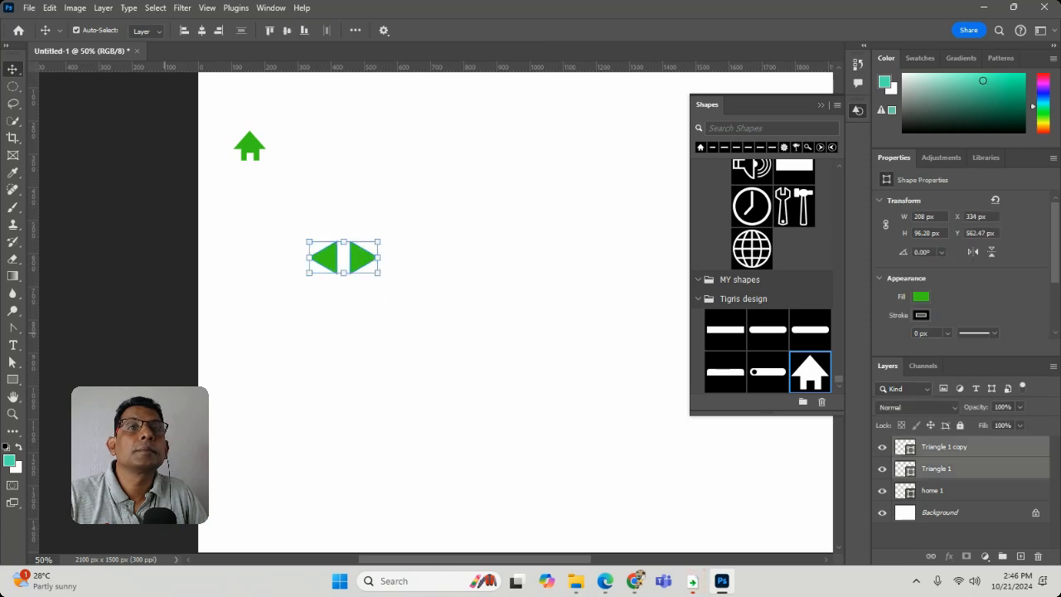
pyautogui.click(12, 380)
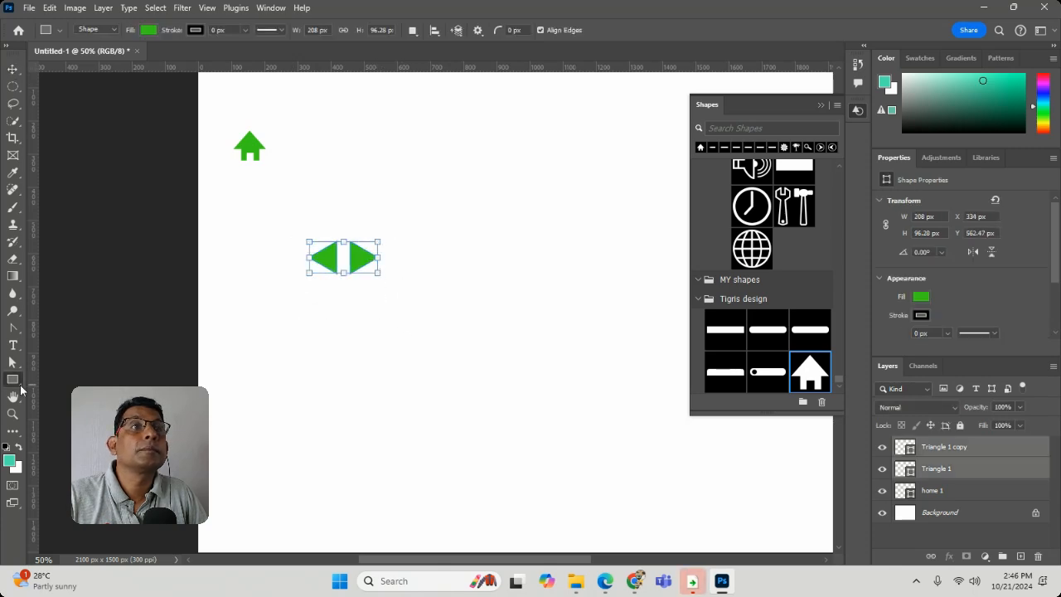
pyautogui.click(412, 31)
pyautogui.click(452, 97)
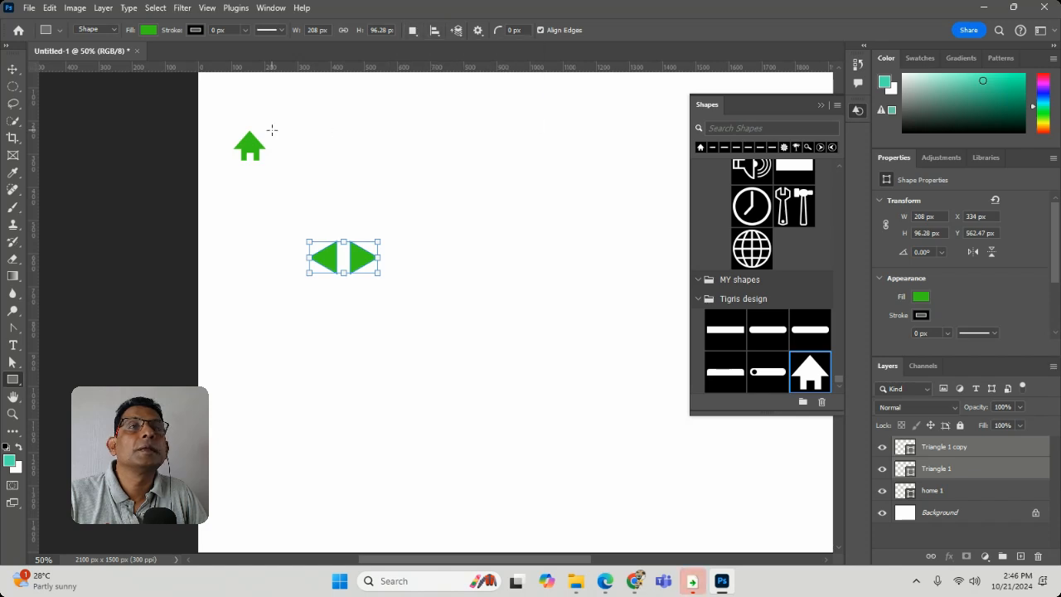
# Define the selected pair of triangles as a custom shape named "previous and next".
pyautogui.click(49, 8)
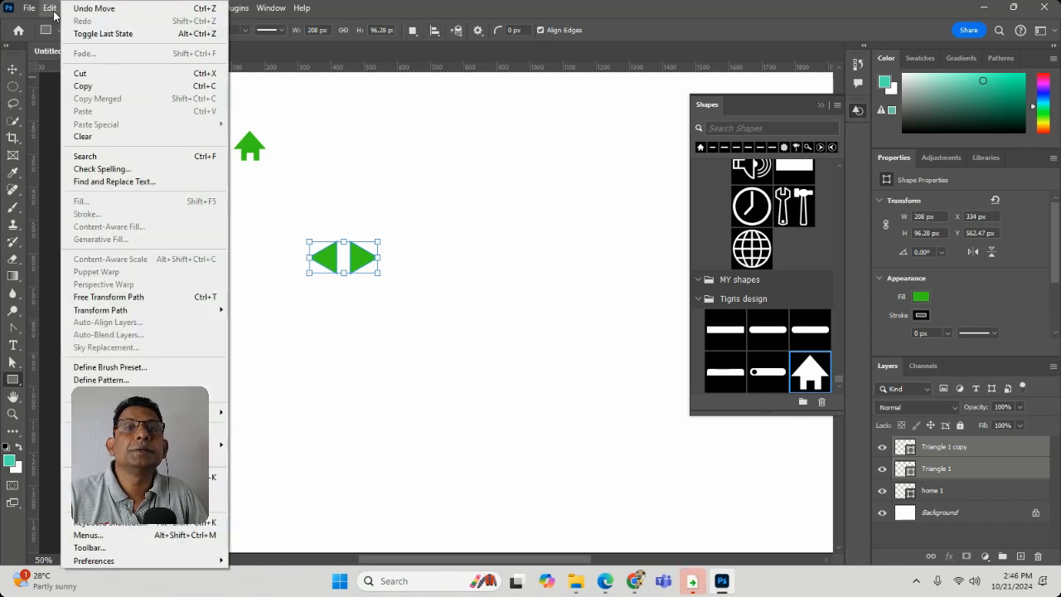
pyautogui.click(141, 392)
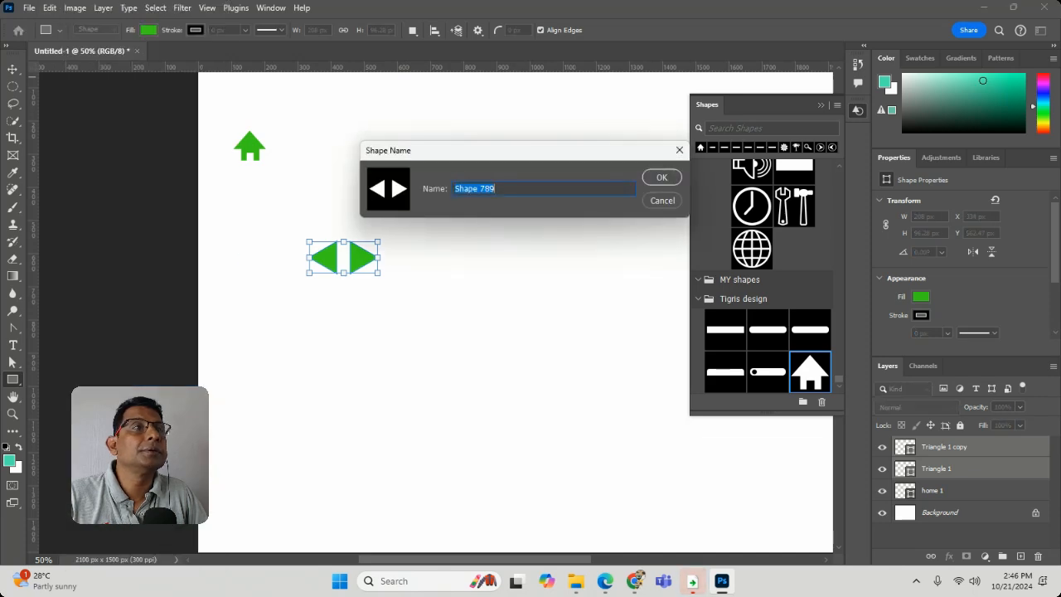
pyautogui.write('pr')
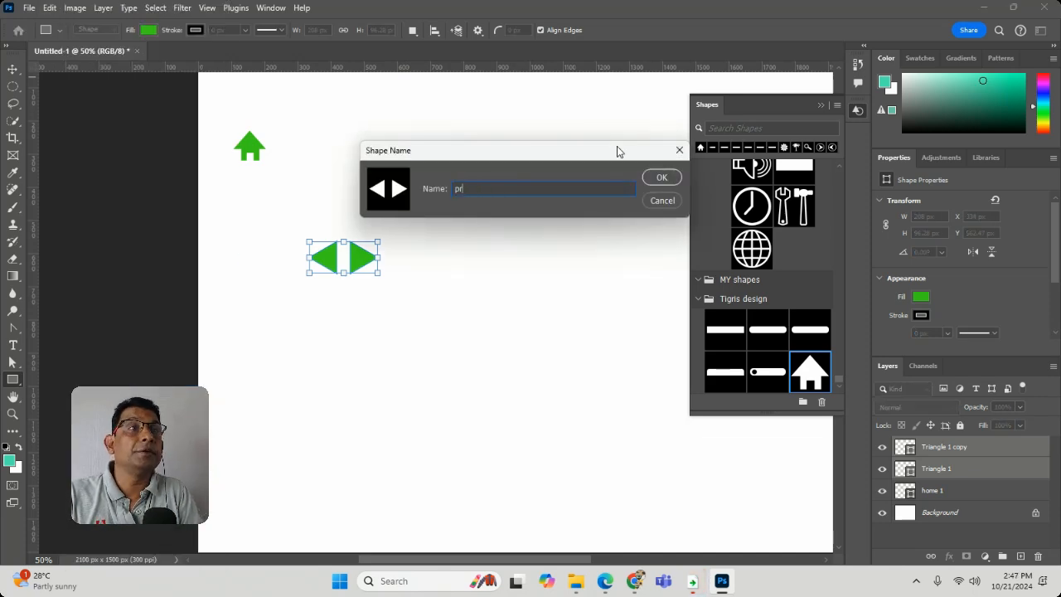
pyautogui.write('evious ')
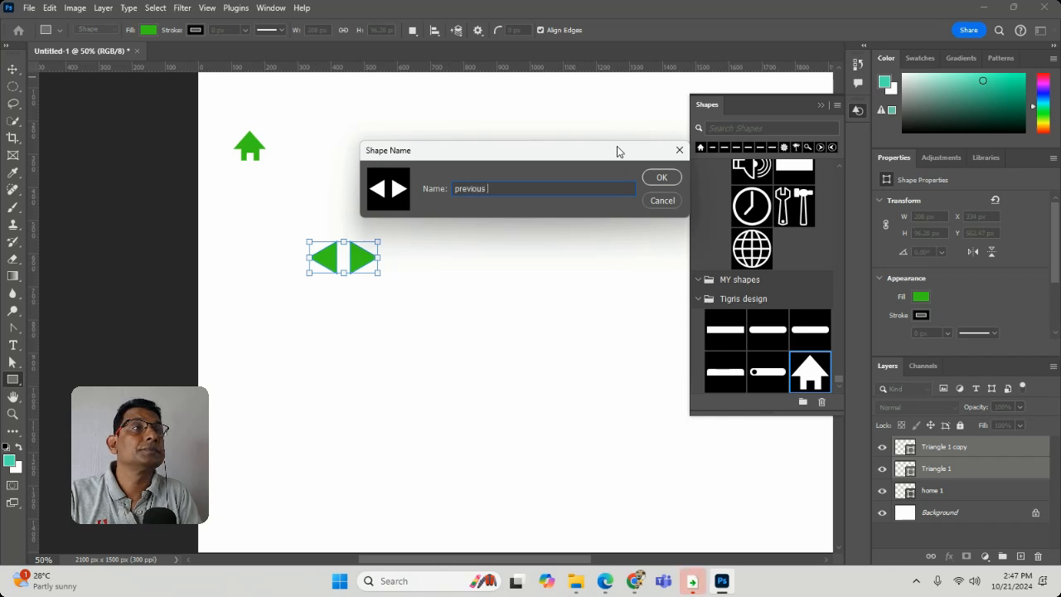
pyautogui.write('and next')
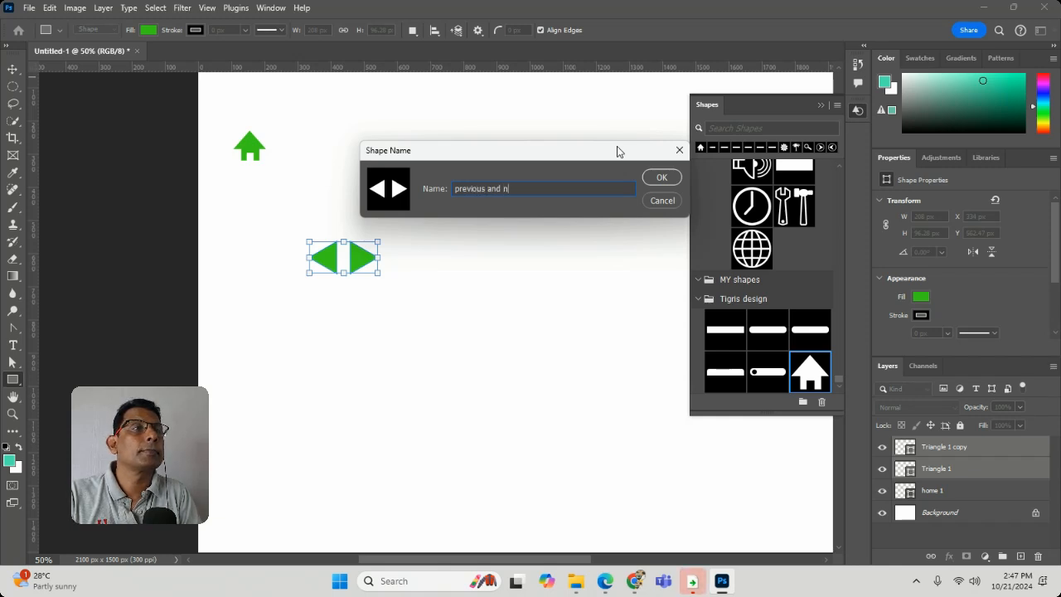
pyautogui.press('Return')
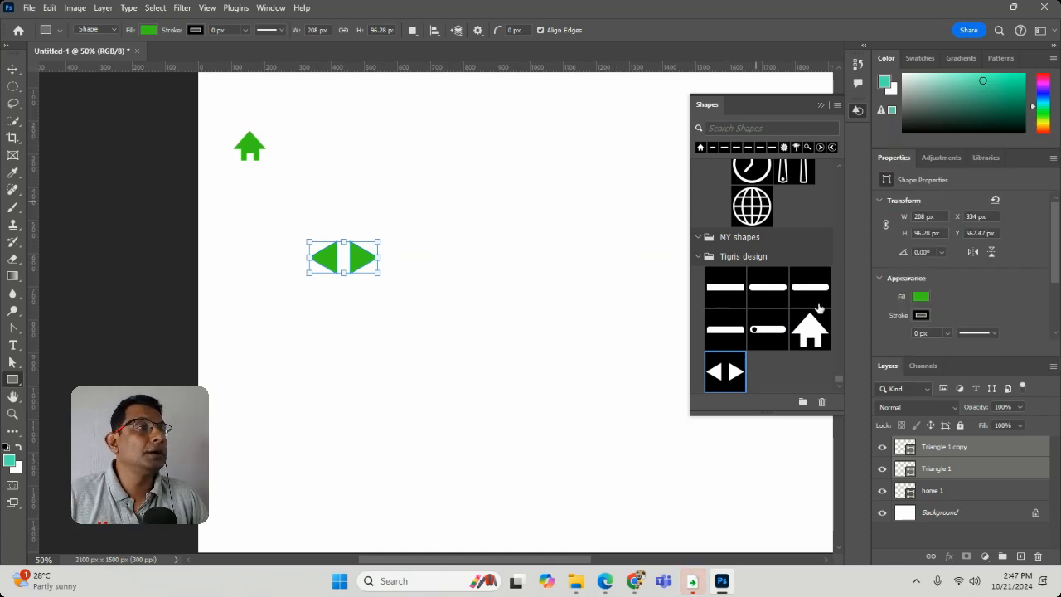
# Collapse and reopen the Tigris design group to review its saved shapes.
pyautogui.click(698, 257)
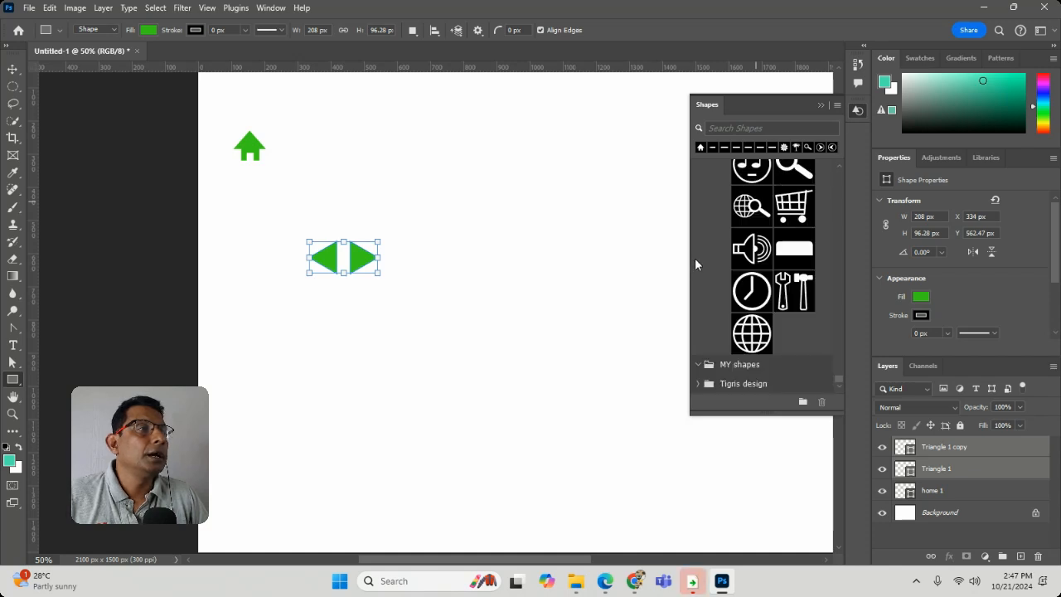
pyautogui.click(702, 383)
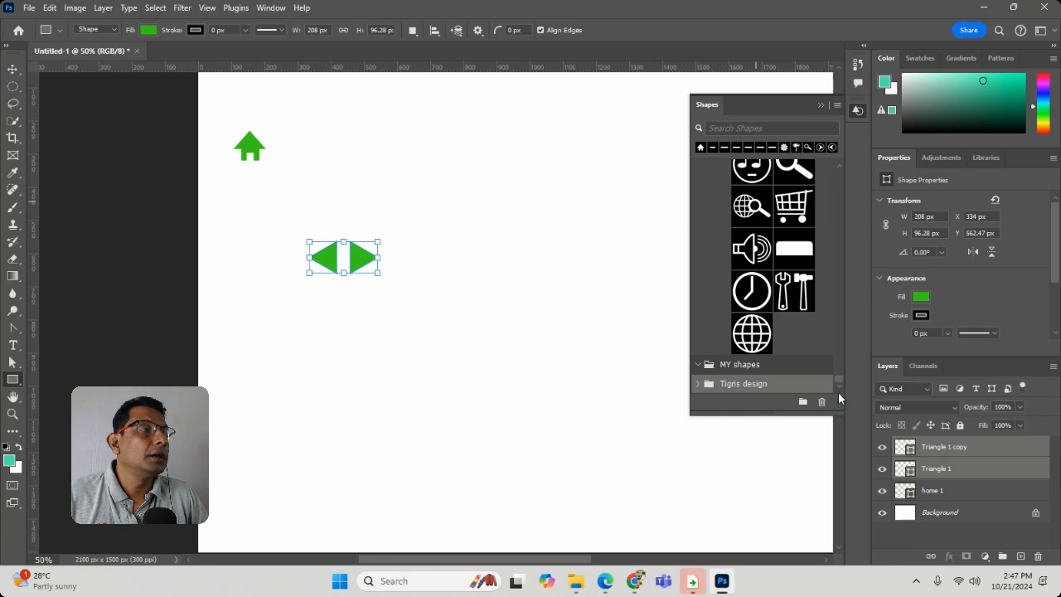
pyautogui.click(698, 383)
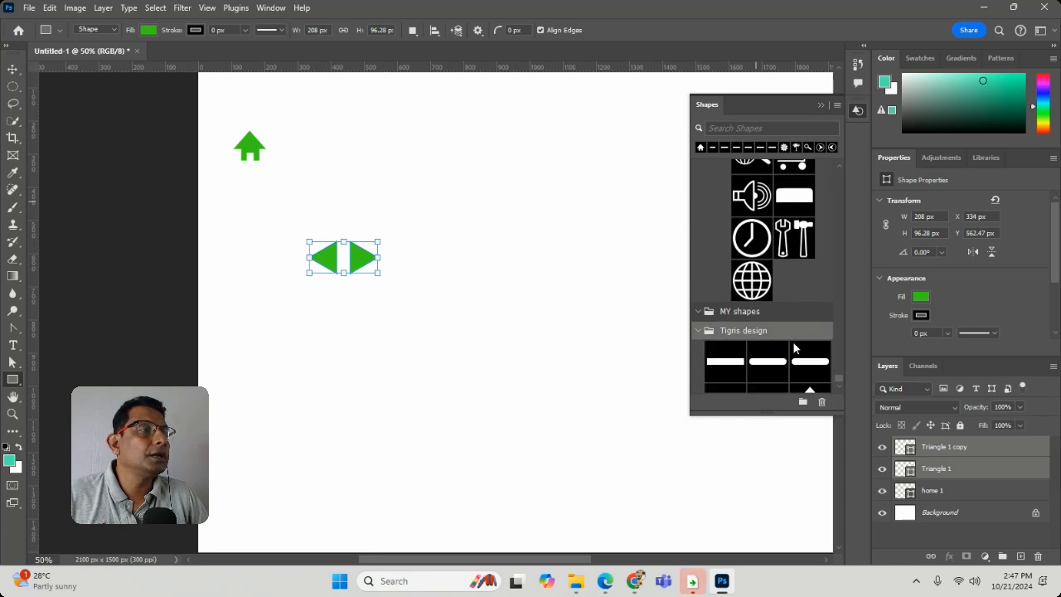
pyautogui.scroll(-2, 793, 341)
pyautogui.scroll(-1, 793, 346)
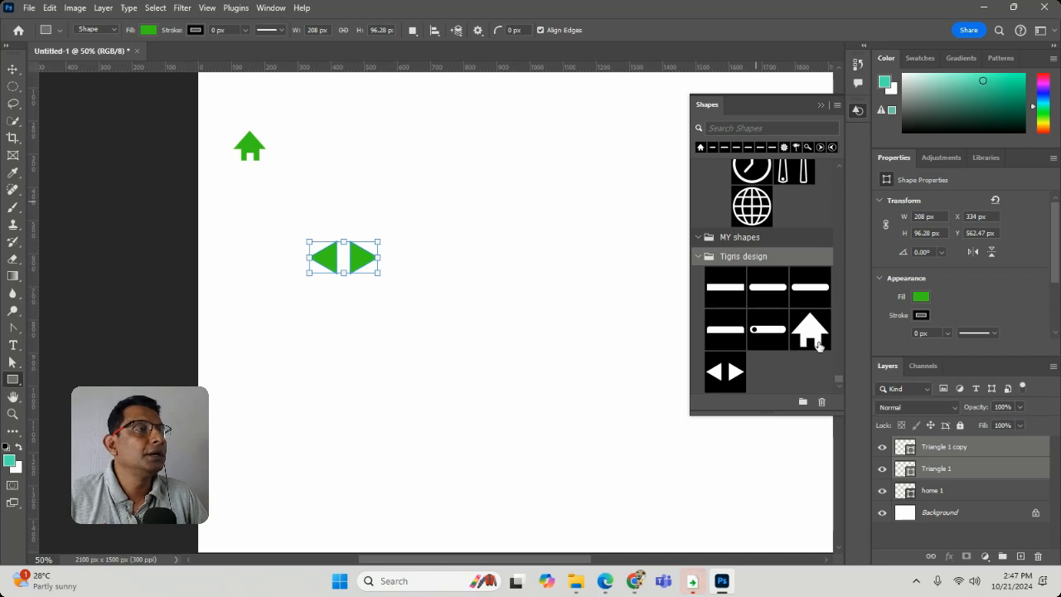
# Place the home shape below the triangles and the previous and next shape above them from the Tigris design group.
pyautogui.moveTo(810, 330); pyautogui.dragTo(352, 400)
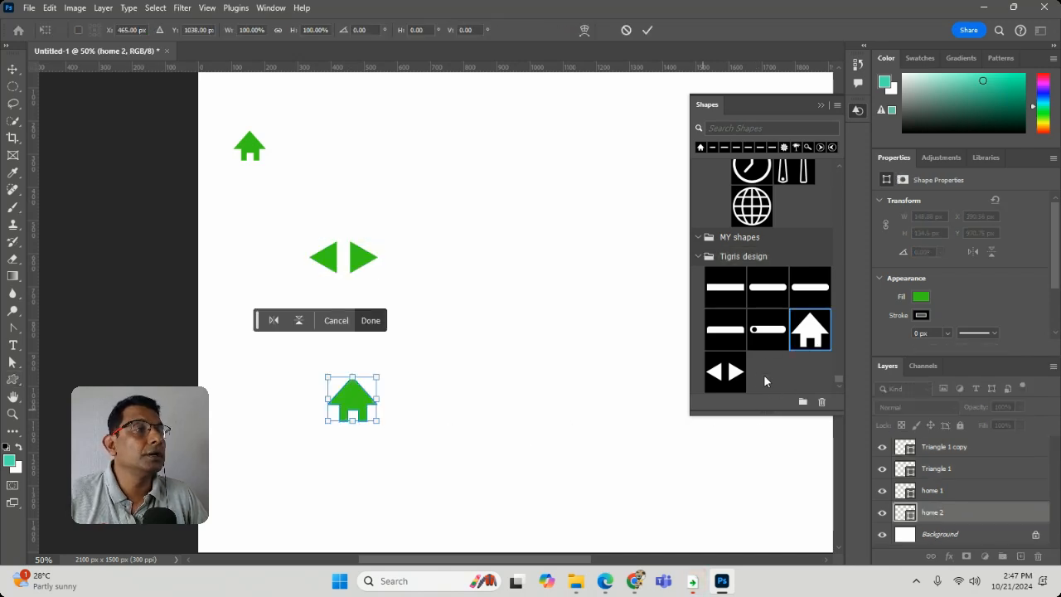
pyautogui.click(369, 320)
pyautogui.moveTo(722, 387); pyautogui.dragTo(487, 200)
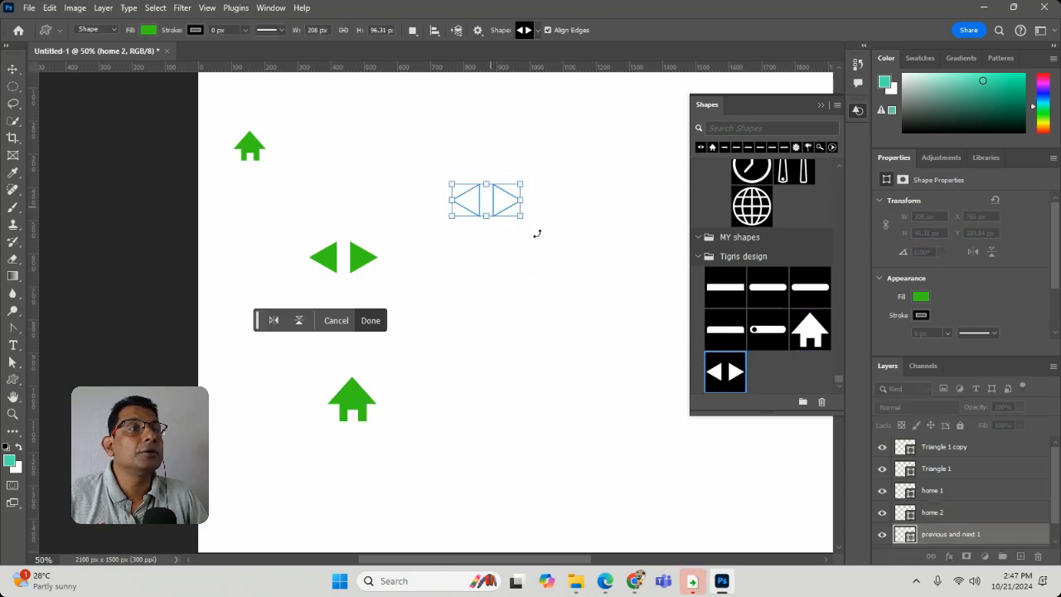
pyautogui.click(373, 325)
# Place the button rounded 2 corner shape below the arrows and the plain button_1 shape beside the lower house.
pyautogui.moveTo(567, 309); pyautogui.dragTo(442, 291)
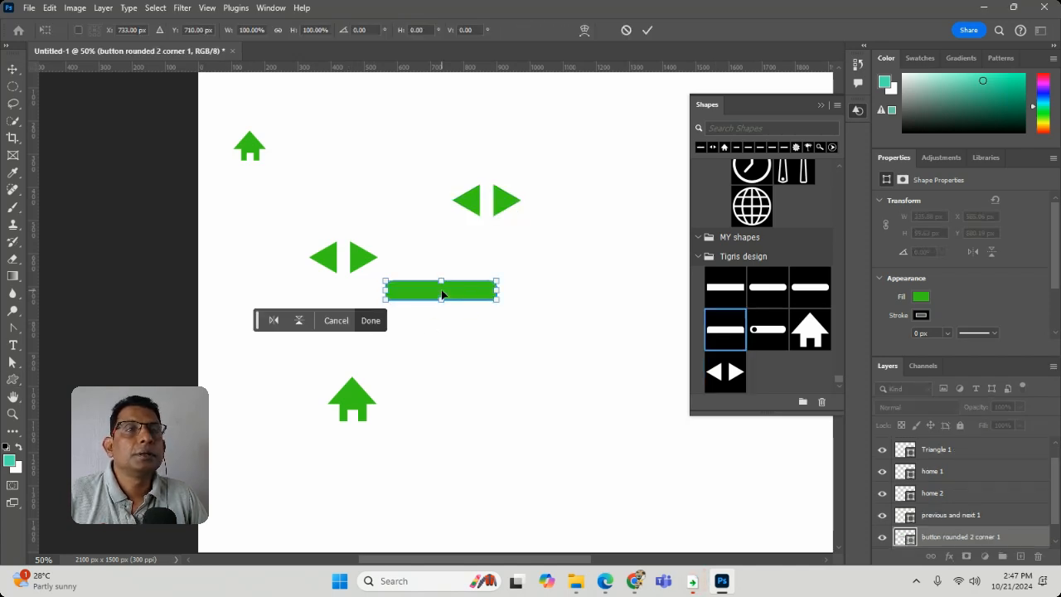
pyautogui.click(371, 320)
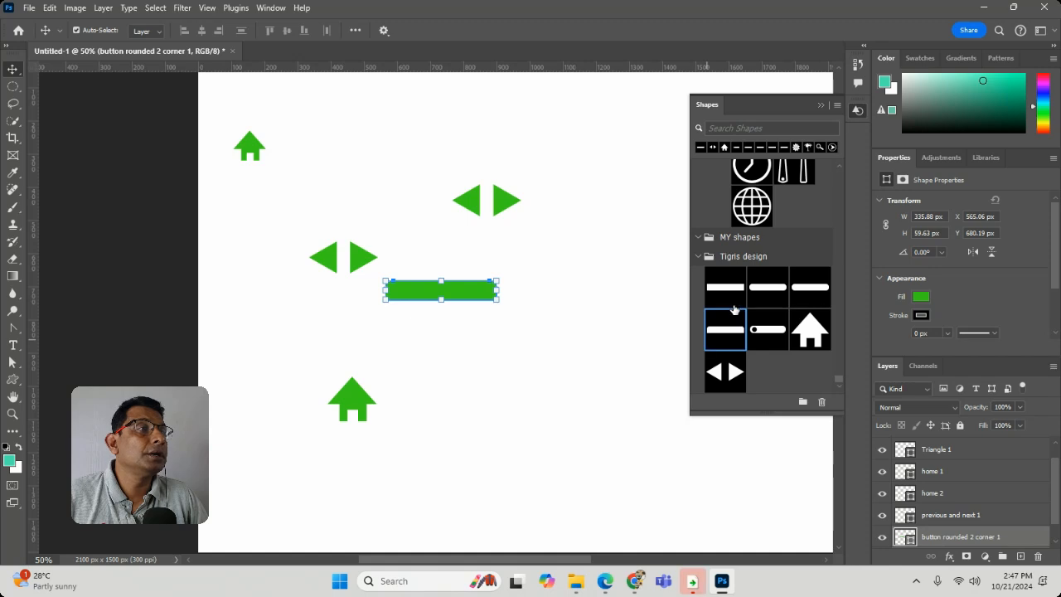
pyautogui.moveTo(734, 291); pyautogui.dragTo(439, 416)
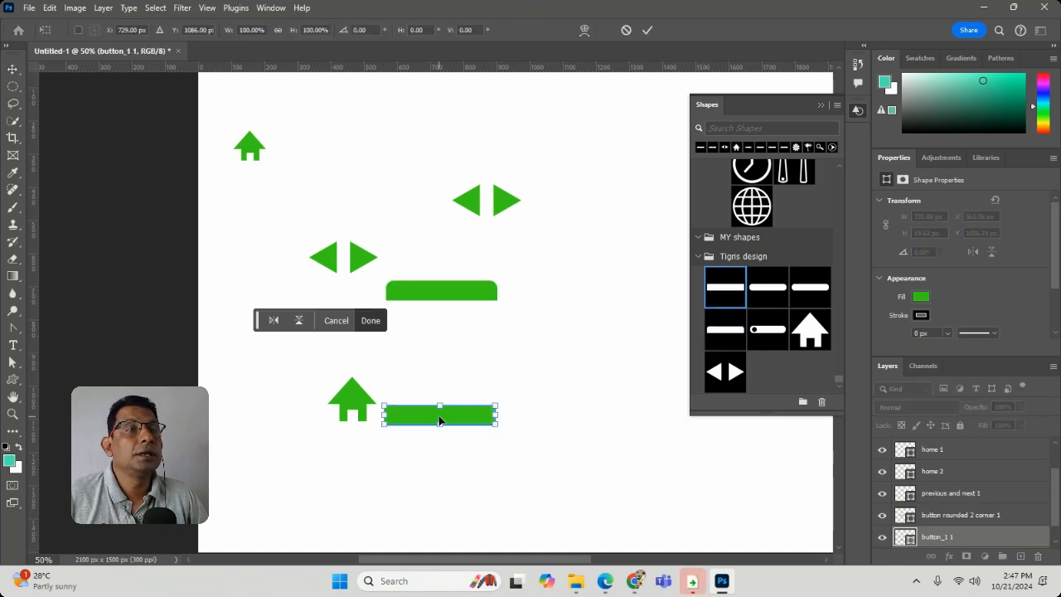
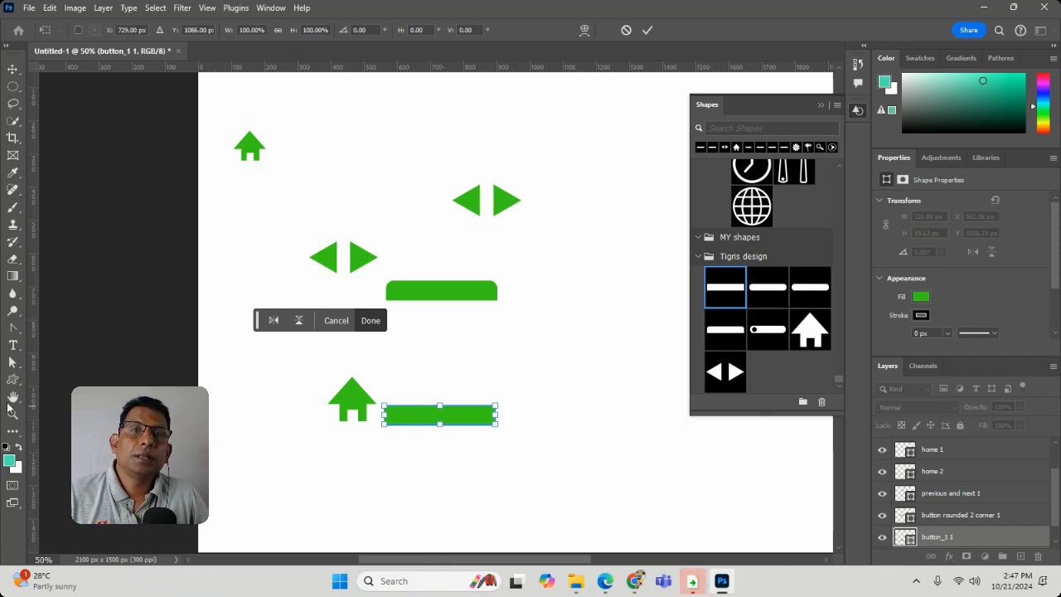
pyautogui.press('Return')
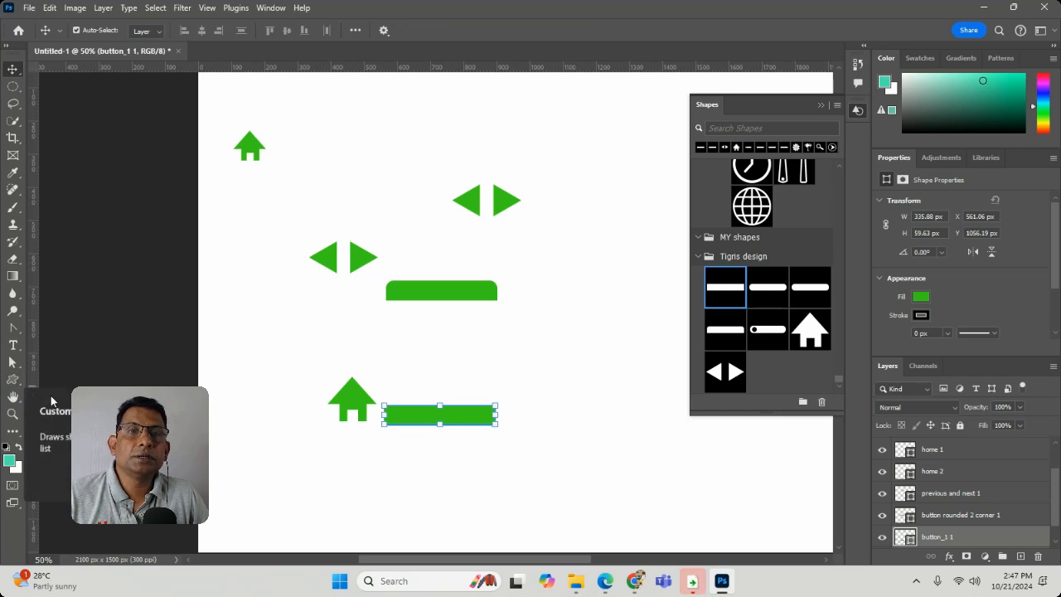
# Draw a button_1 rectangle about 706 × 235 px with the Custom Shape Tool and move it to about X 932, Y 1141 px.
pyautogui.click(13, 380)
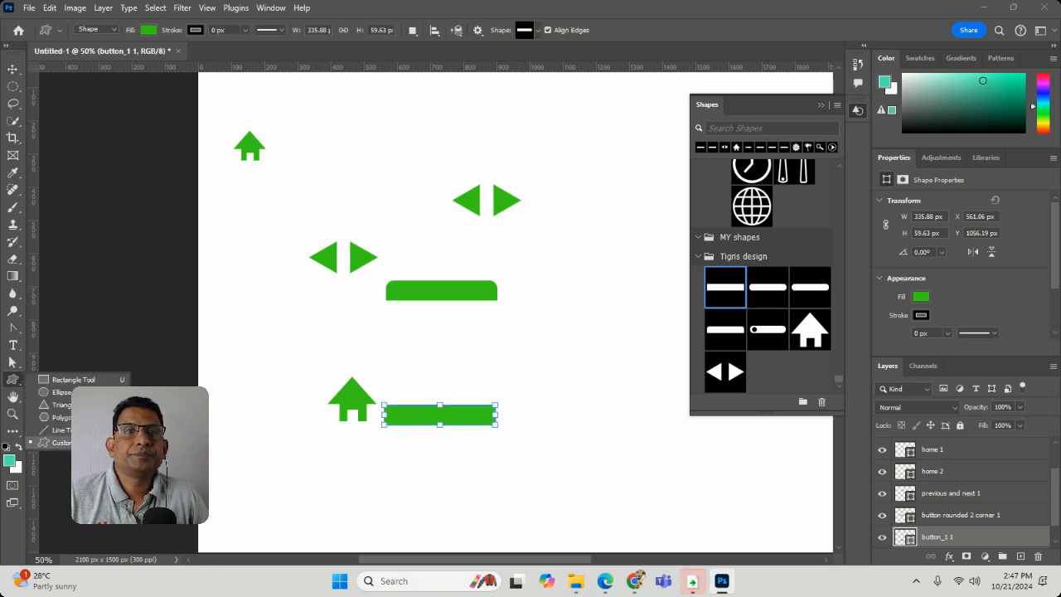
pyautogui.click(50, 442)
pyautogui.moveTo(322, 105); pyautogui.dragTo(556, 182)
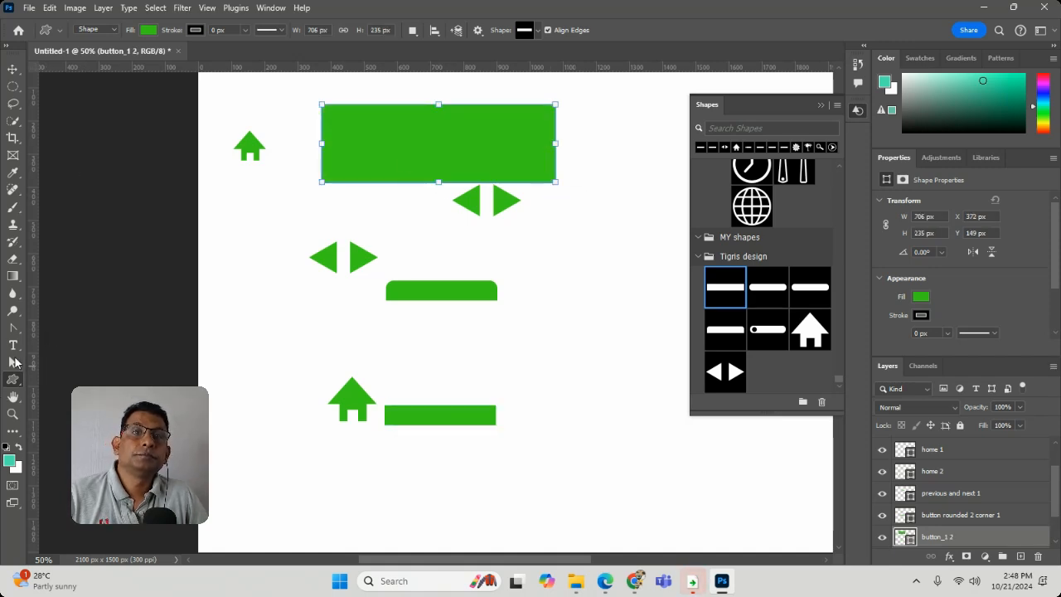
pyautogui.click(14, 363)
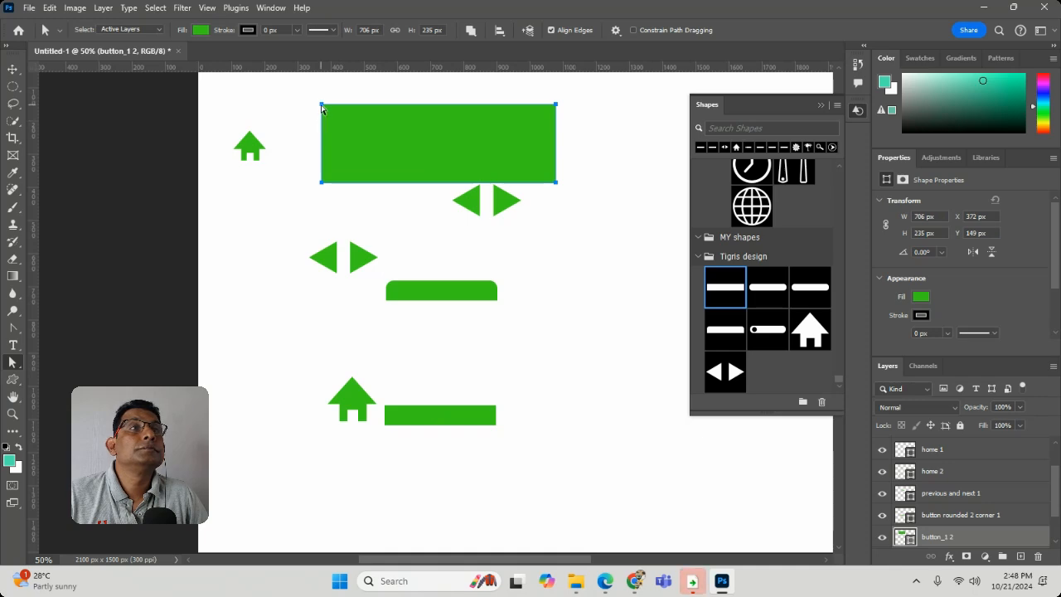
pyautogui.moveTo(325, 104); pyautogui.dragTo(510, 438)
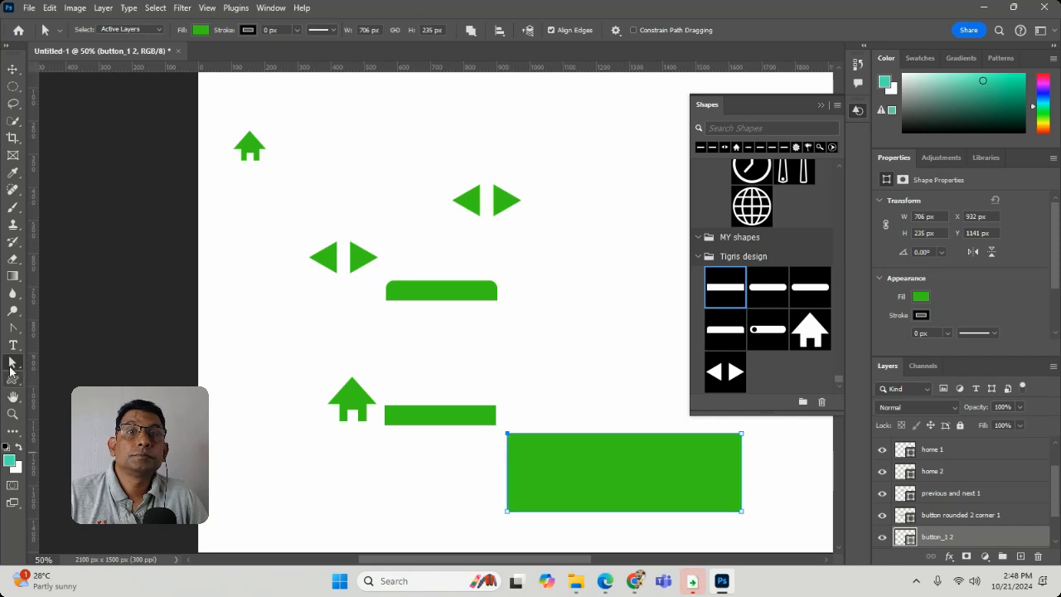
# Convert the large rectangle to a regular path and move its upper-left anchor point inward until it sits near the right edge.
pyautogui.click(531, 425)
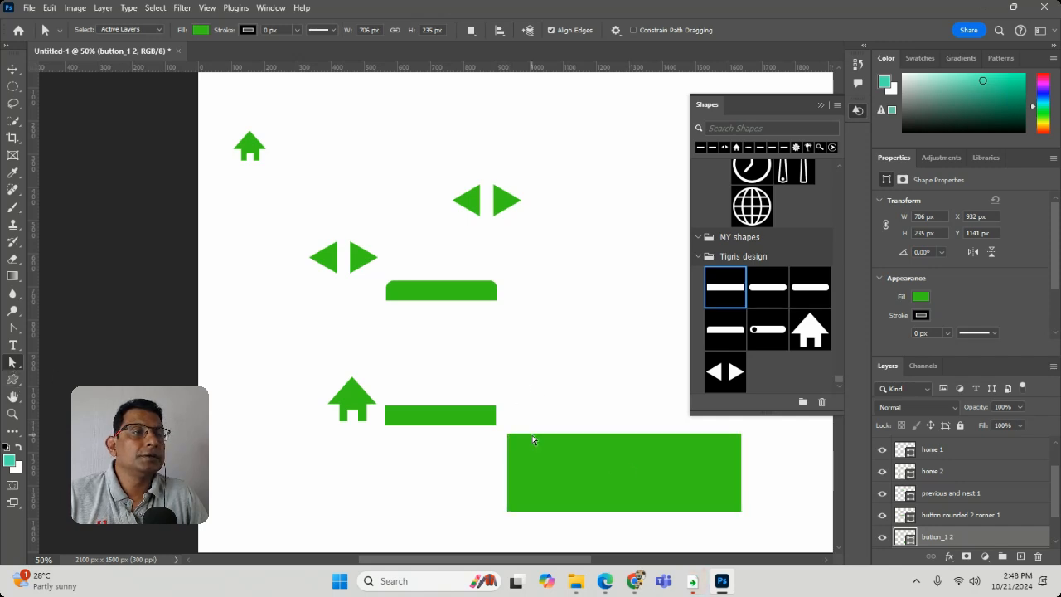
pyautogui.click(520, 444)
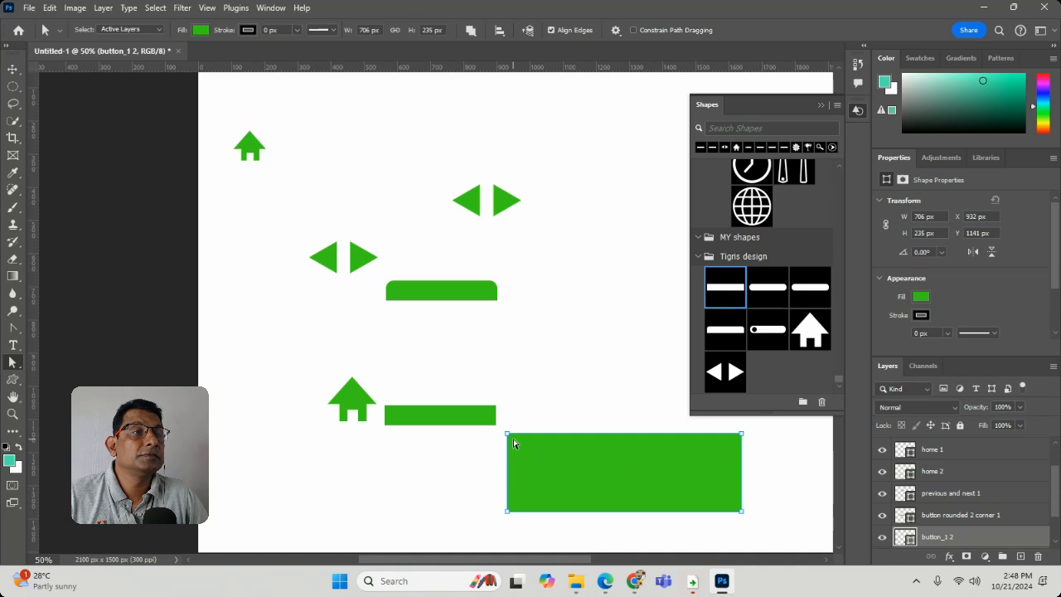
pyautogui.moveTo(508, 434); pyautogui.dragTo(562, 466)
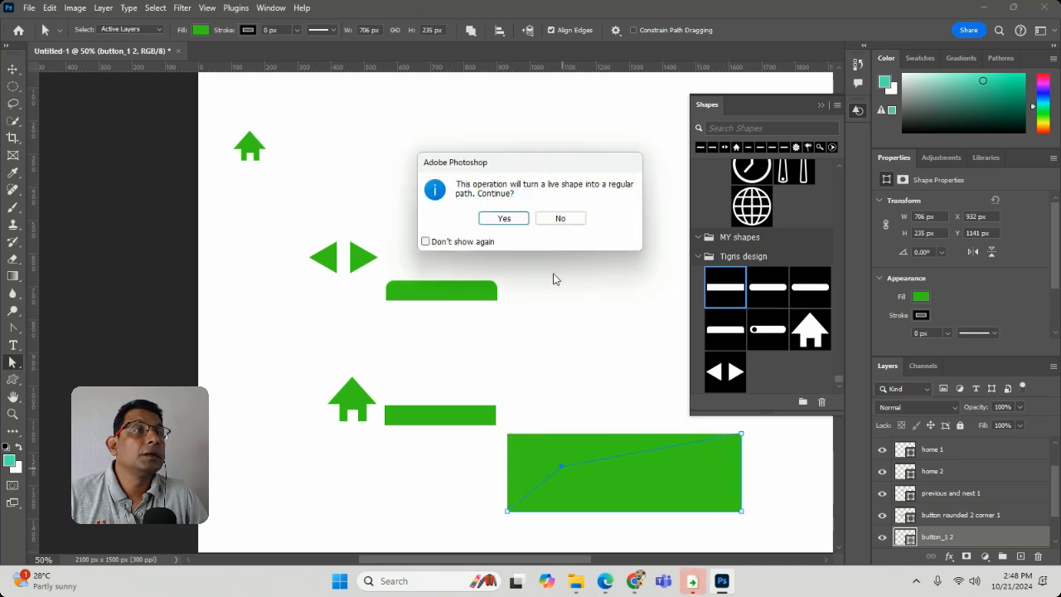
pyautogui.click(504, 219)
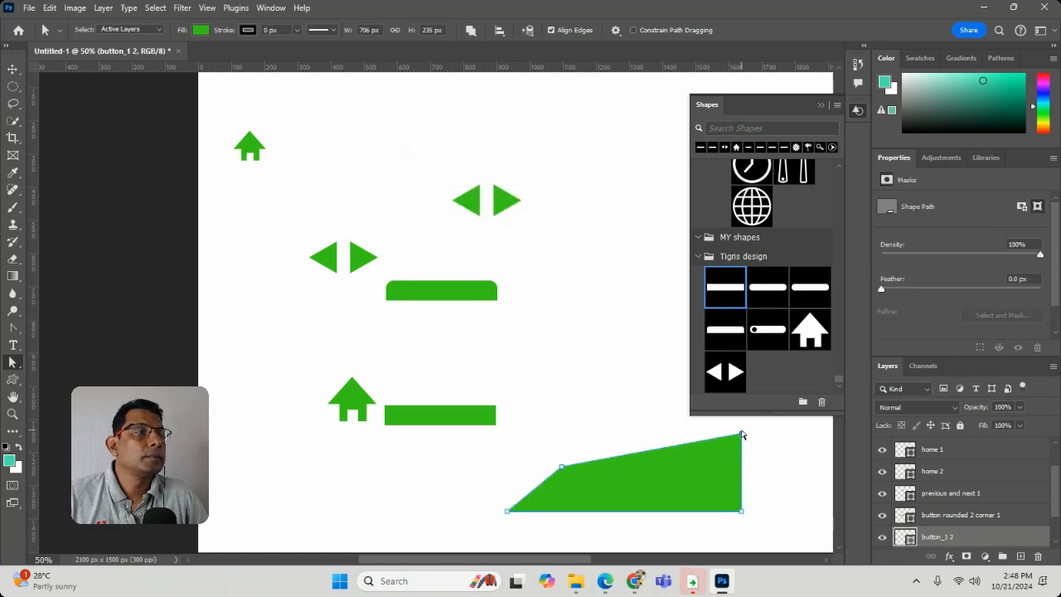
pyautogui.click(742, 434)
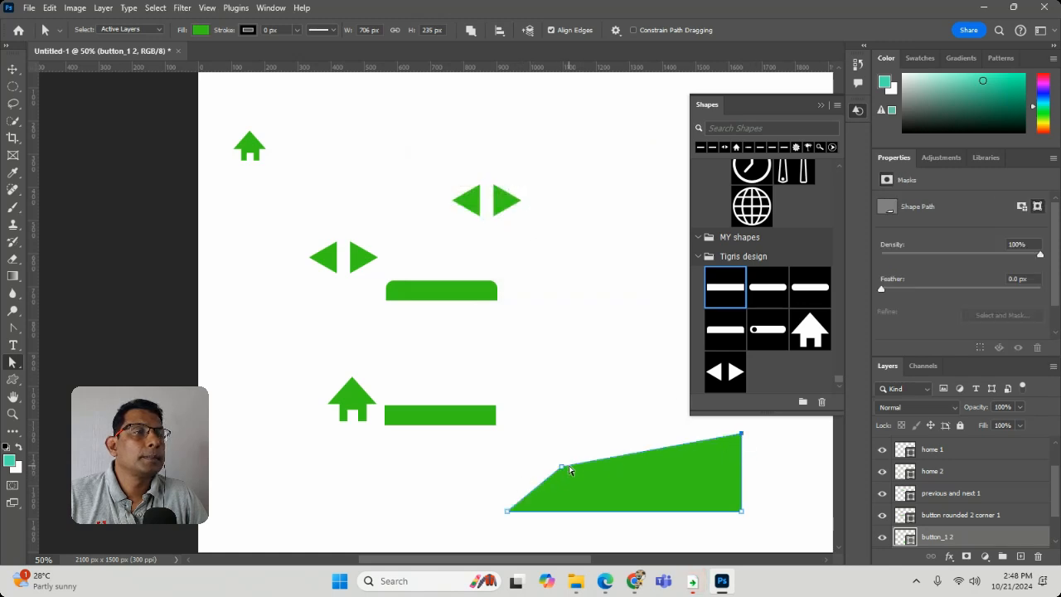
pyautogui.moveTo(569, 471); pyautogui.dragTo(736, 485)
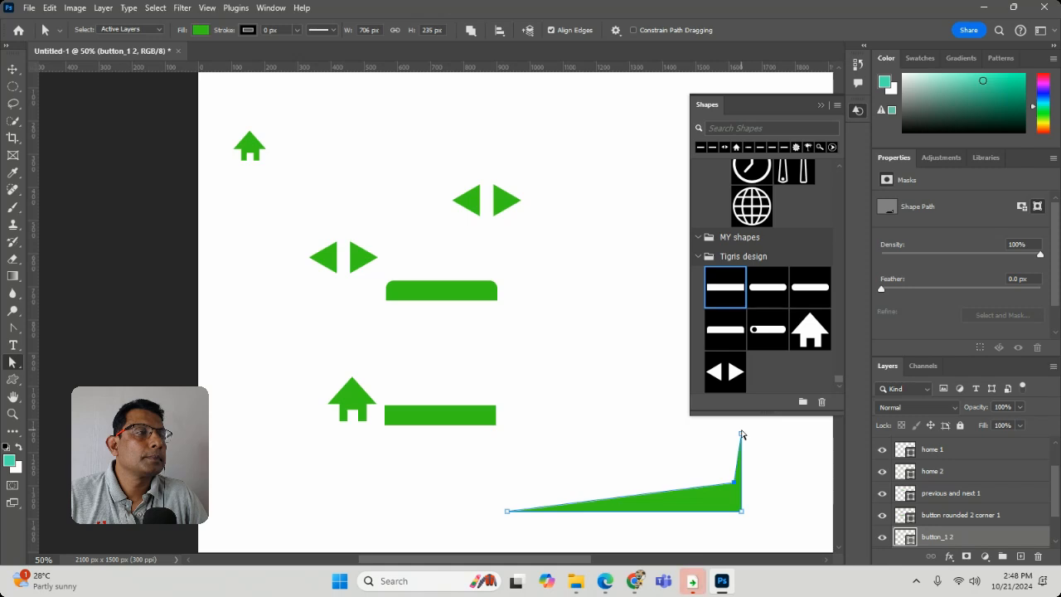
# Reshape the path by its anchor points into a right-pointing arrowhead about 858 × 251 px and move it below the lower rectangular button.
pyautogui.moveTo(742, 435); pyautogui.dragTo(530, 428)
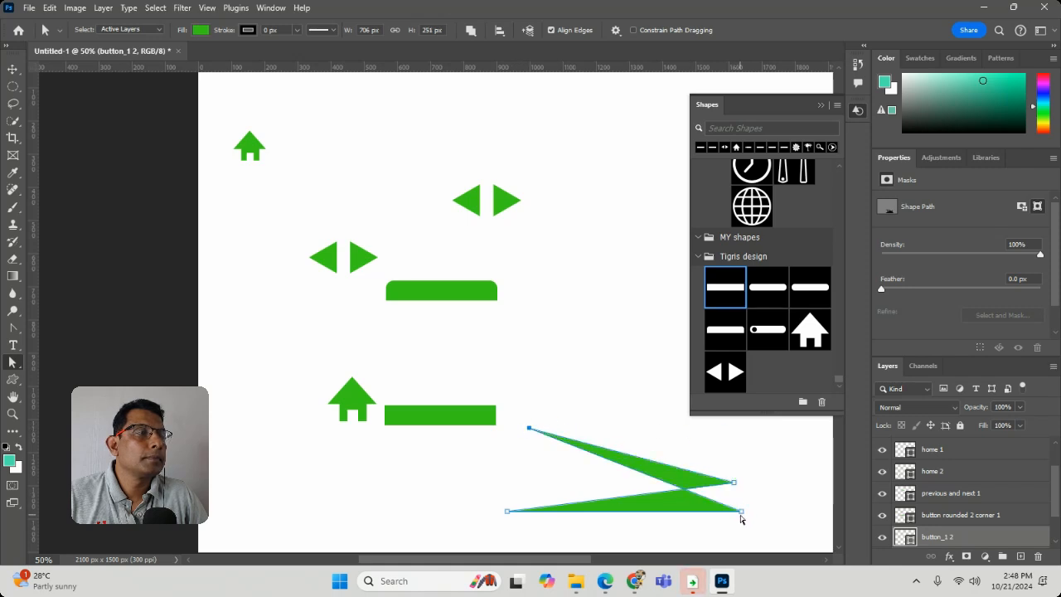
pyautogui.moveTo(742, 514); pyautogui.dragTo(622, 473)
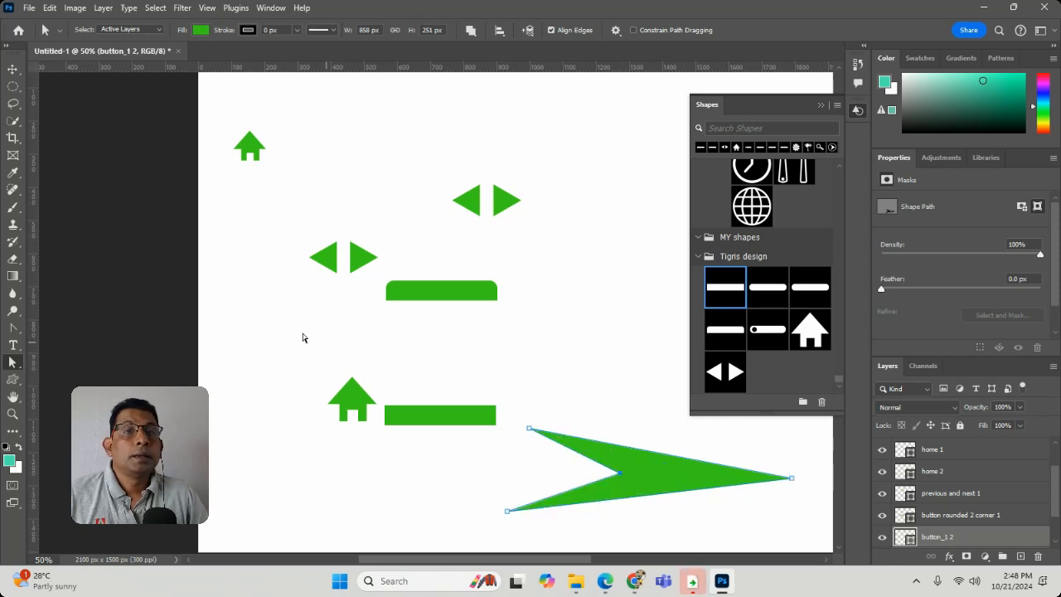
pyautogui.click(18, 68)
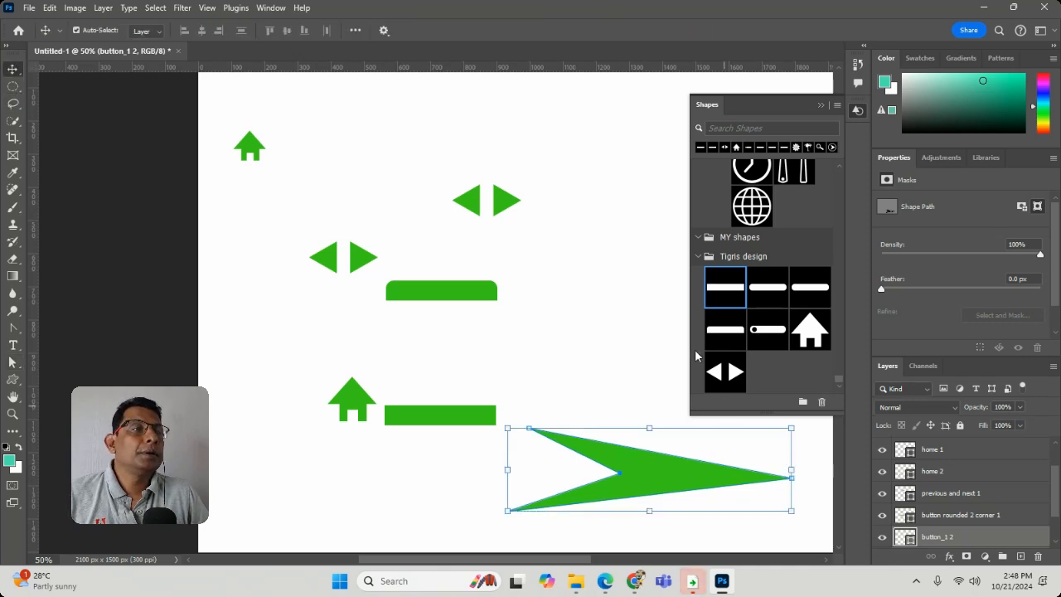
pyautogui.moveTo(639, 479); pyautogui.dragTo(473, 494)
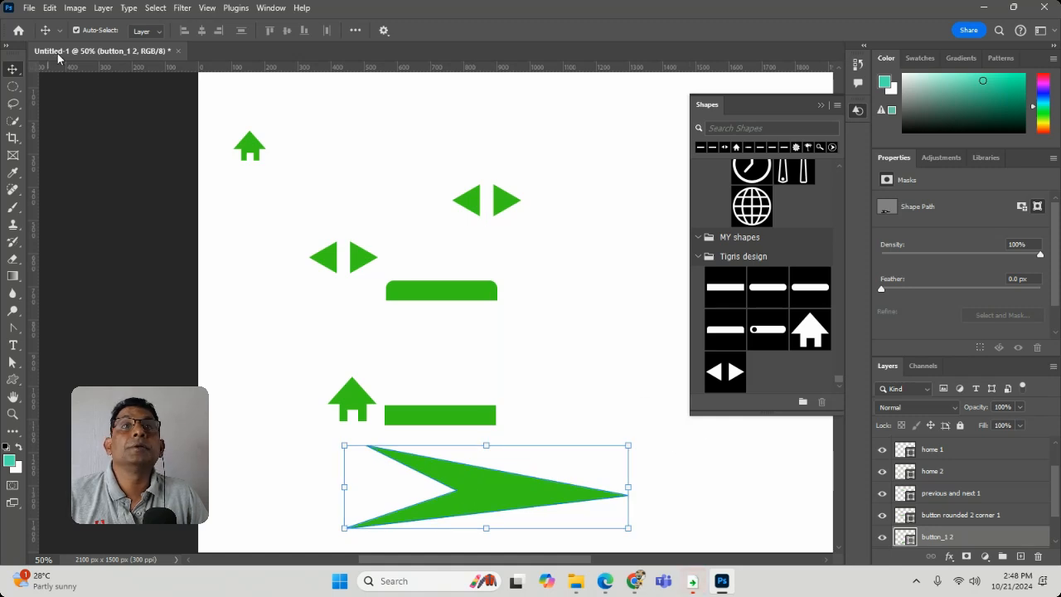
# Define the arrowhead as a custom shape named arrow.
pyautogui.click(49, 8)
pyautogui.moveTo(221, 412)
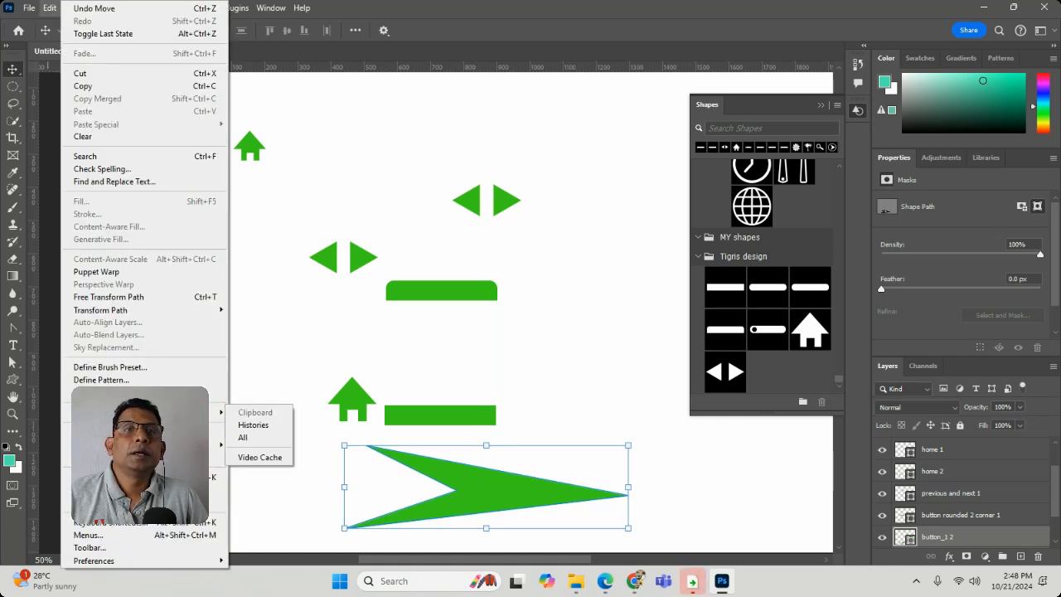
pyautogui.click(199, 392)
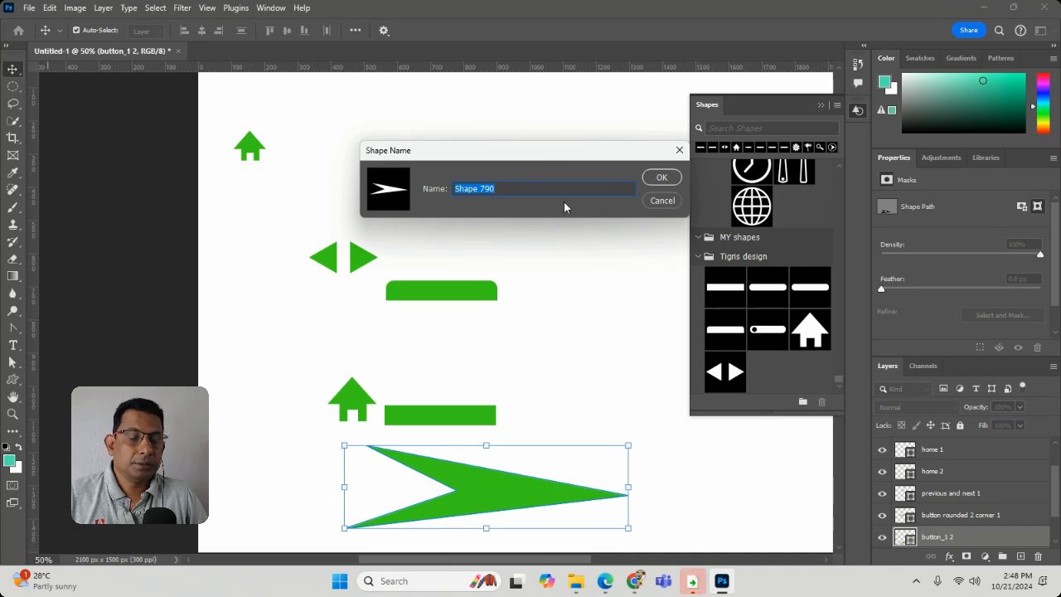
pyautogui.write('arrow')
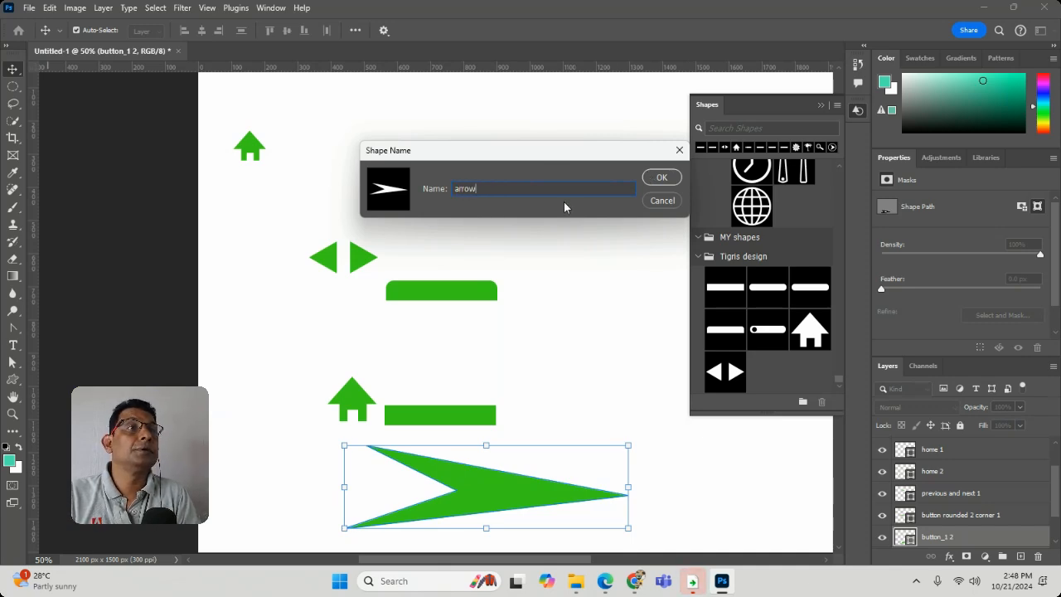
pyautogui.press('Return')
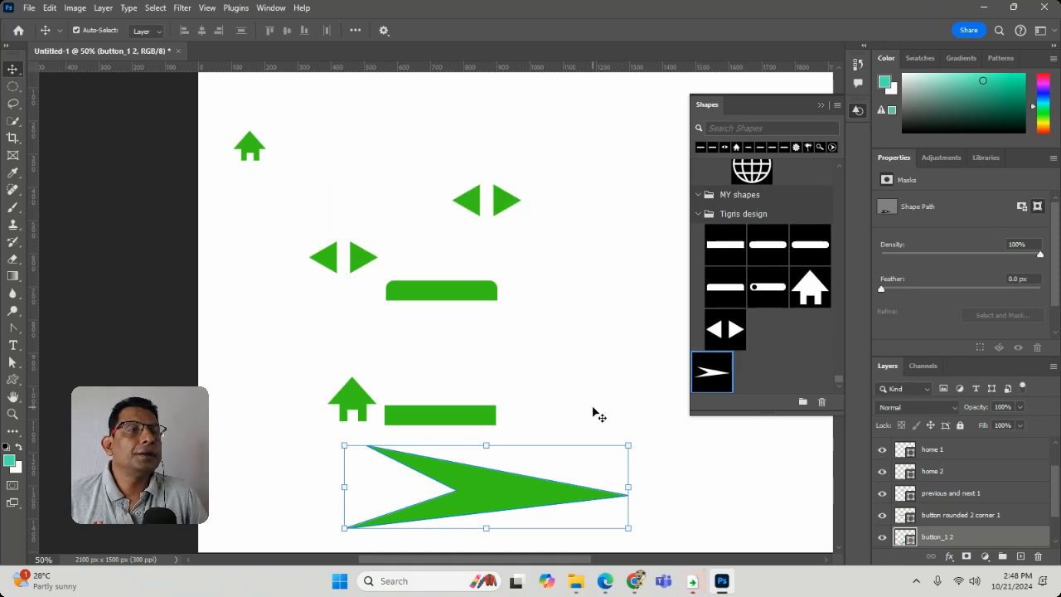
# Delete the large arrowhead and place the saved arrow shape on the canvas beside the upper house.
pyautogui.press('Delete')
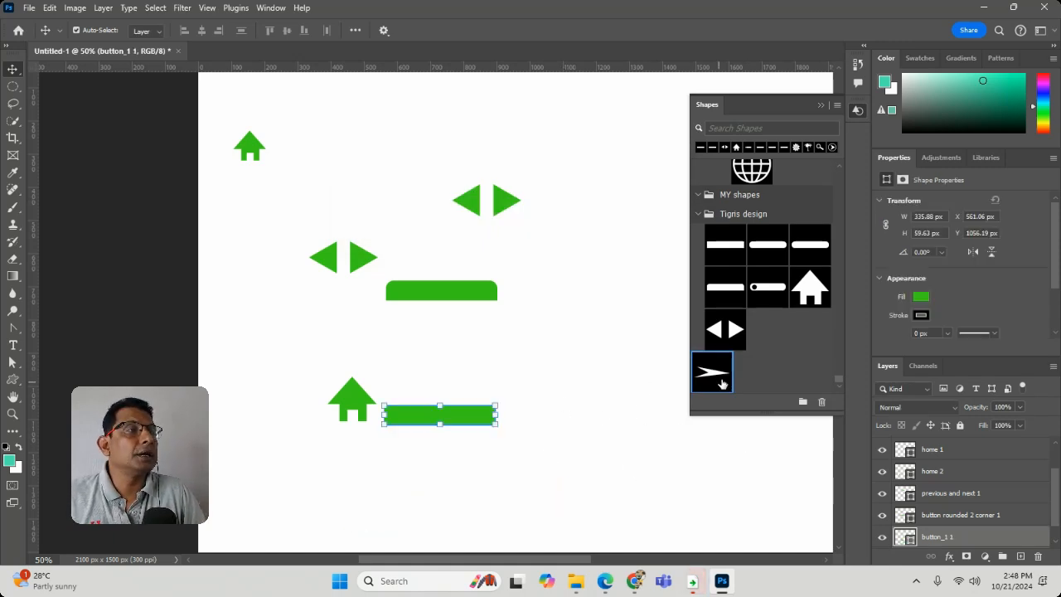
pyautogui.moveTo(723, 383); pyautogui.dragTo(580, 352)
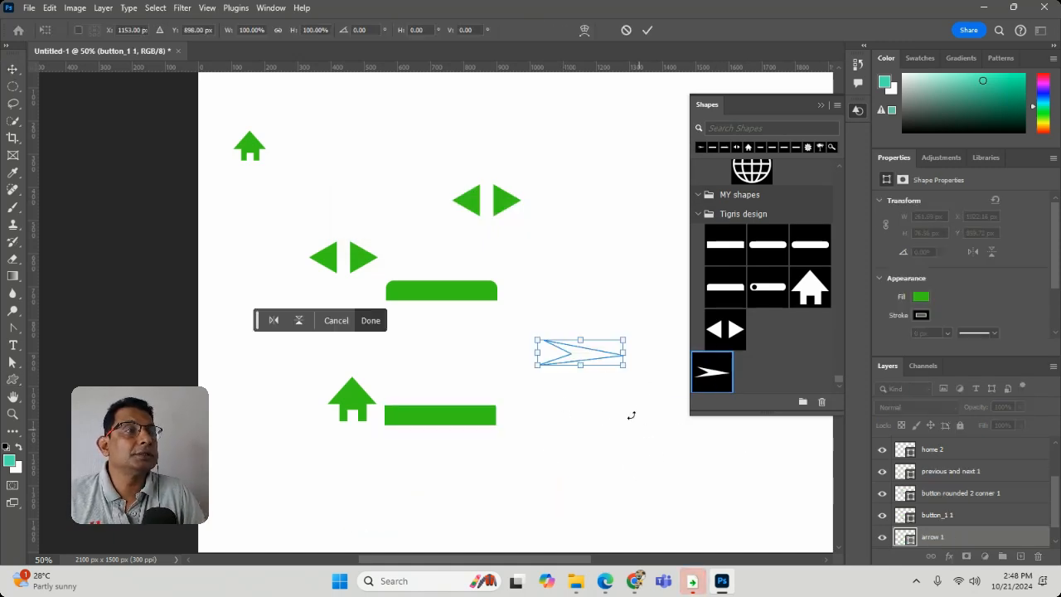
pyautogui.click(369, 320)
pyautogui.moveTo(593, 361); pyautogui.dragTo(344, 203)
pyautogui.click(555, 308)
pyautogui.moveTo(579, 359); pyautogui.dragTo(324, 157)
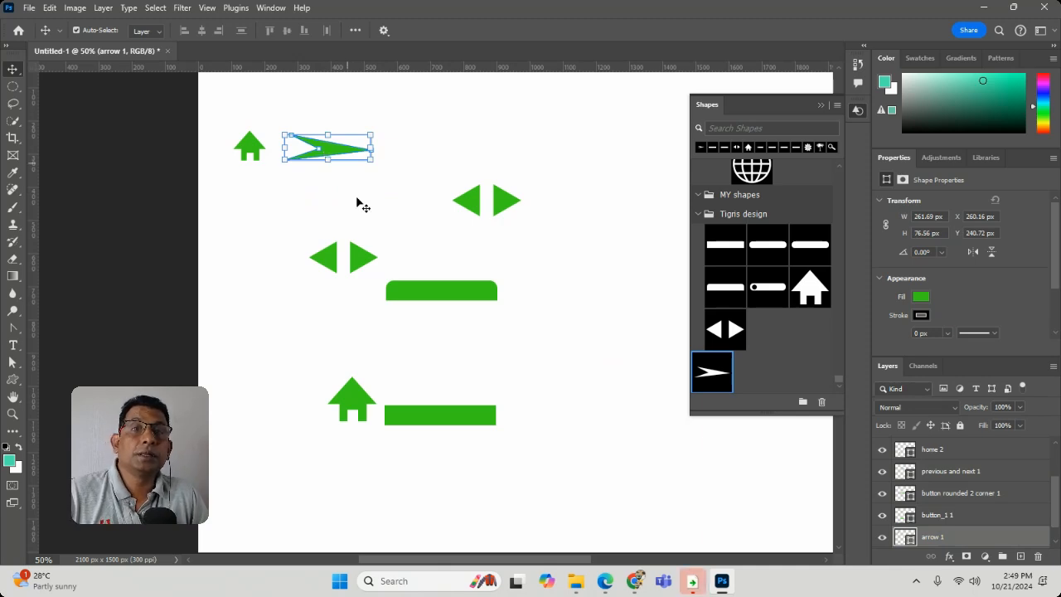
# Delete all the placed houses, arrows and buttons so that only the background layer is left.
pyautogui.click(13, 380)
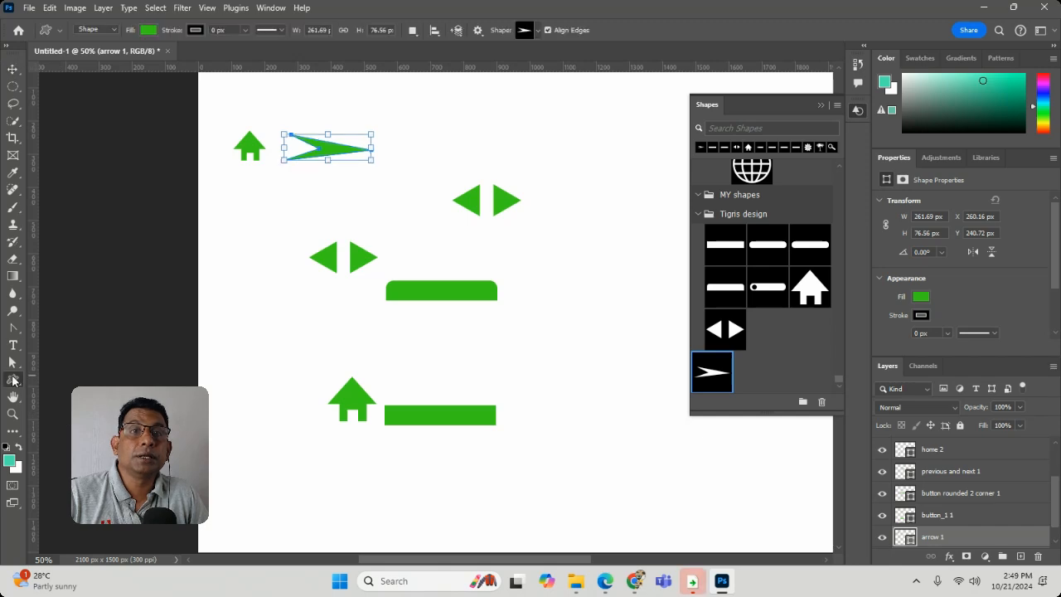
pyautogui.click(65, 393)
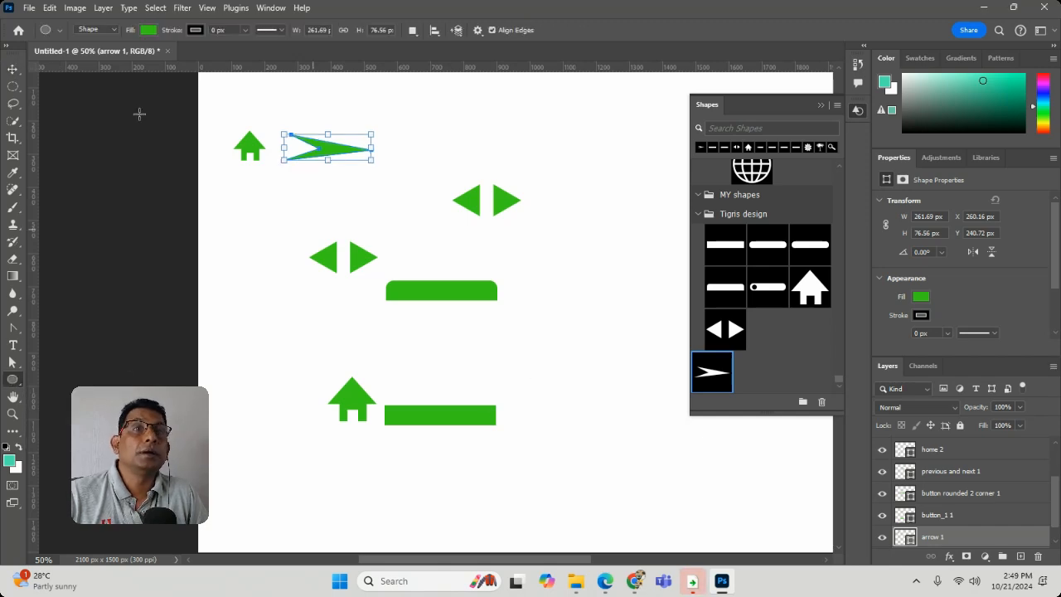
pyautogui.click(13, 69)
pyautogui.moveTo(246, 105); pyautogui.dragTo(649, 345)
pyautogui.press('Delete')
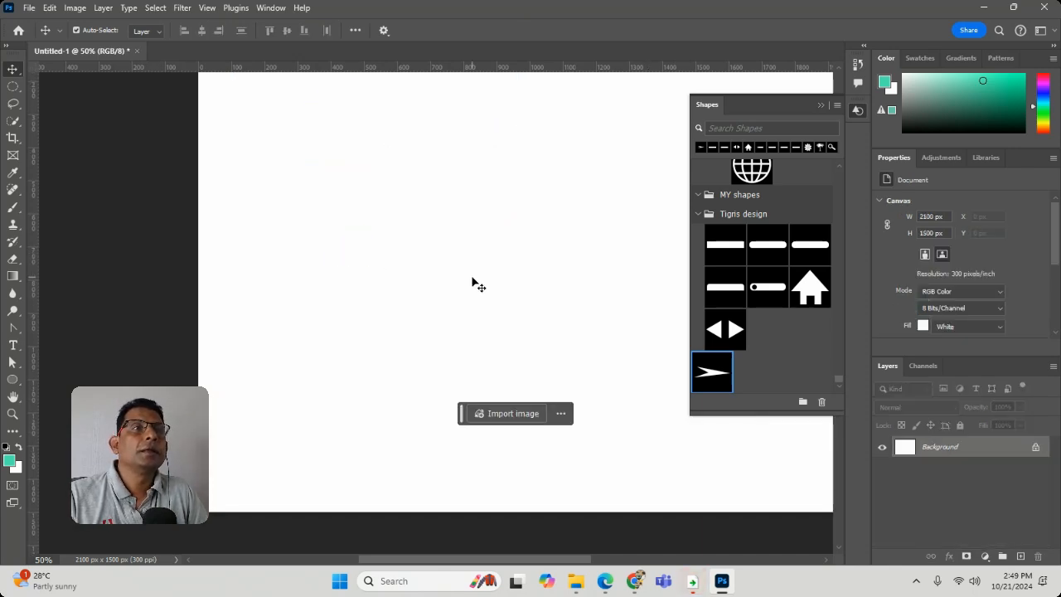
# Draw a circle about 749 × 753 px with the Ellipse Tool and subtract a circle about 416 × 416 px from its lower-right side.
pyautogui.scroll(1, 478, 285)
pyautogui.click(13, 379)
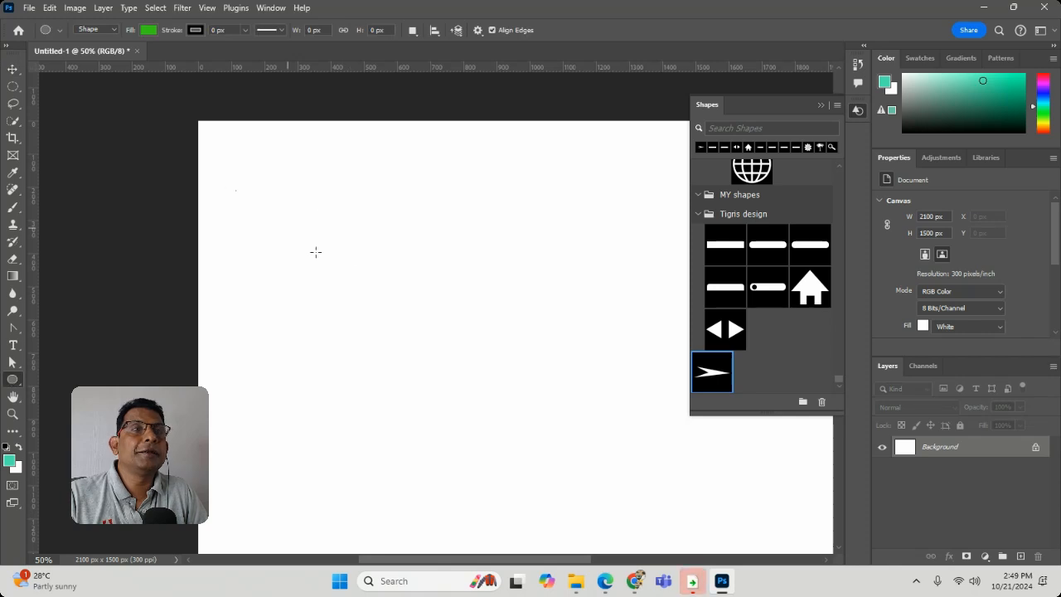
pyautogui.moveTo(236, 190); pyautogui.dragTo(484, 443)
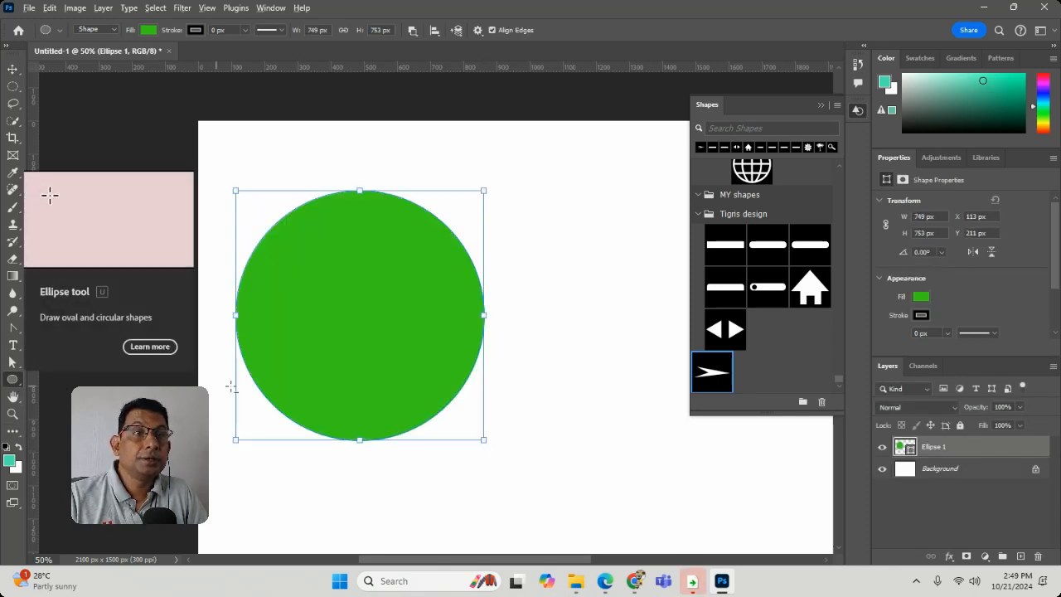
pyautogui.moveTo(389, 286); pyautogui.dragTo(515, 442)
pyautogui.hotkey('alt', 'space')
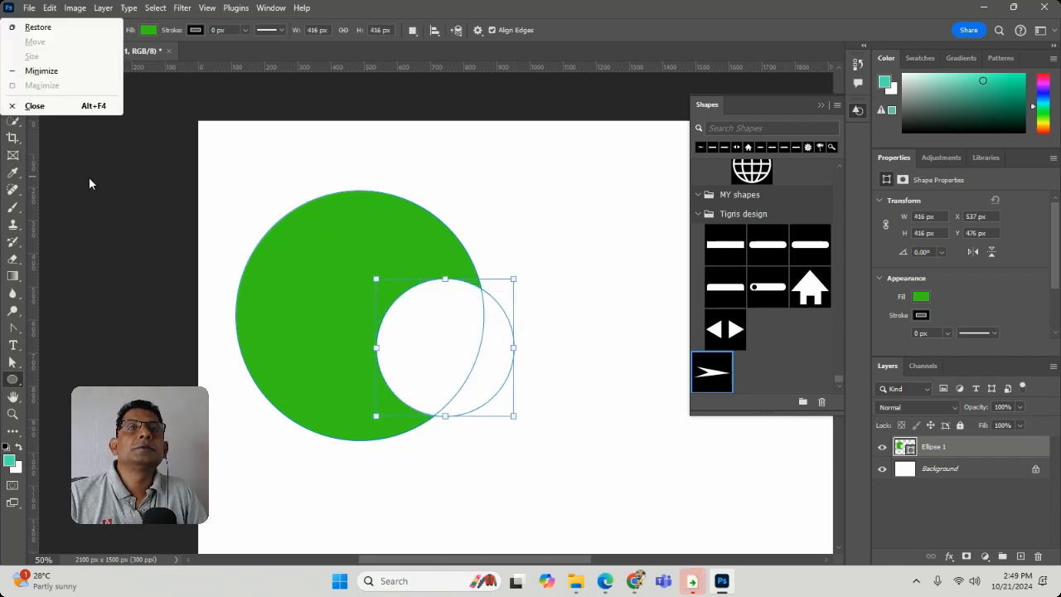
pyautogui.click(334, 210)
pyautogui.click(484, 216)
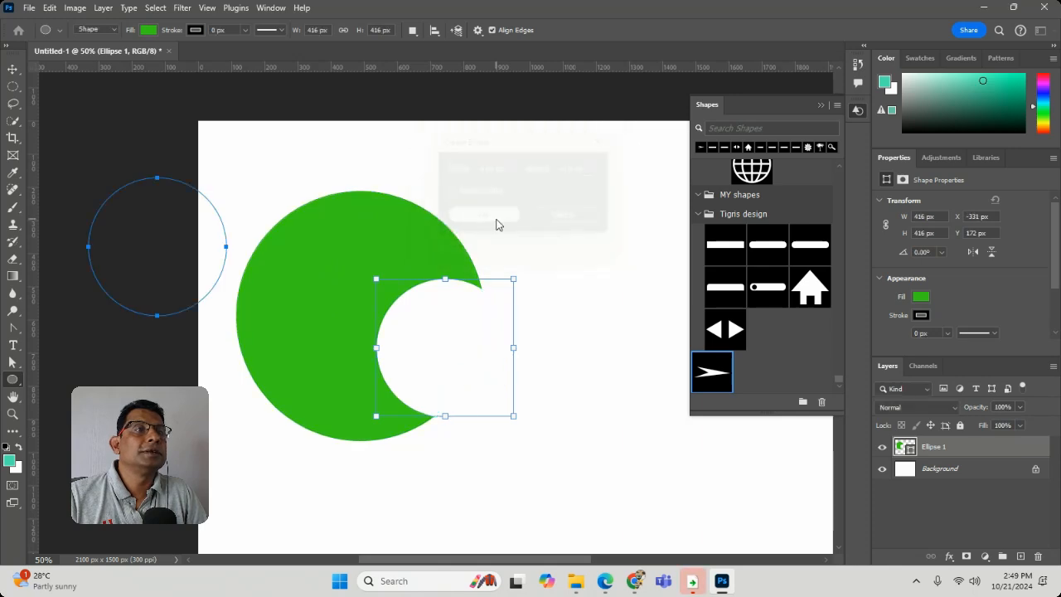
pyautogui.hotkey('ctrl', 'z')
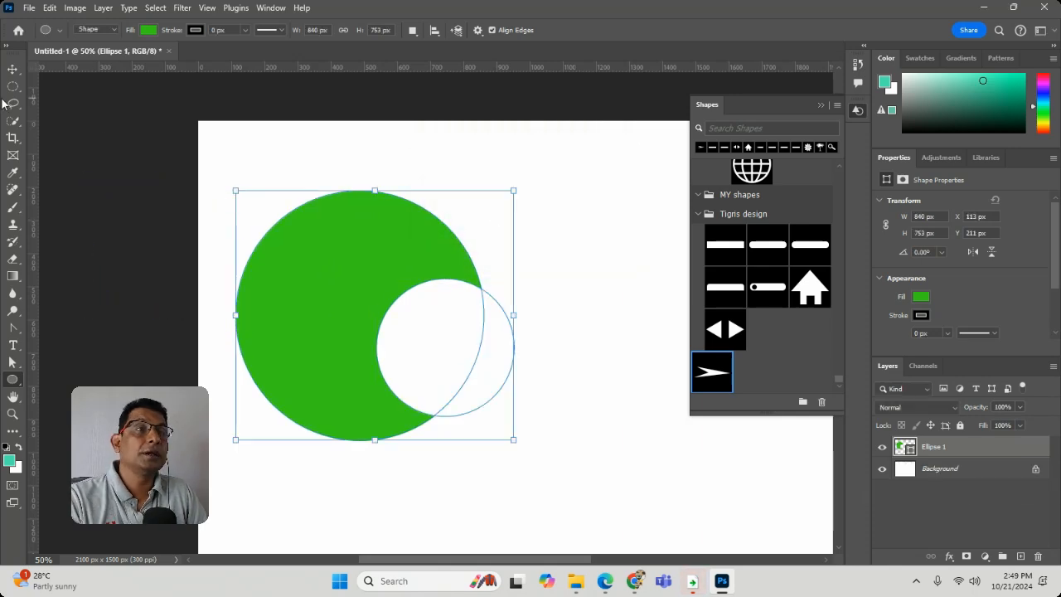
# Select the crescent made of the two circles and define it as a custom shape named round.
pyautogui.click(14, 68)
pyautogui.click(562, 208)
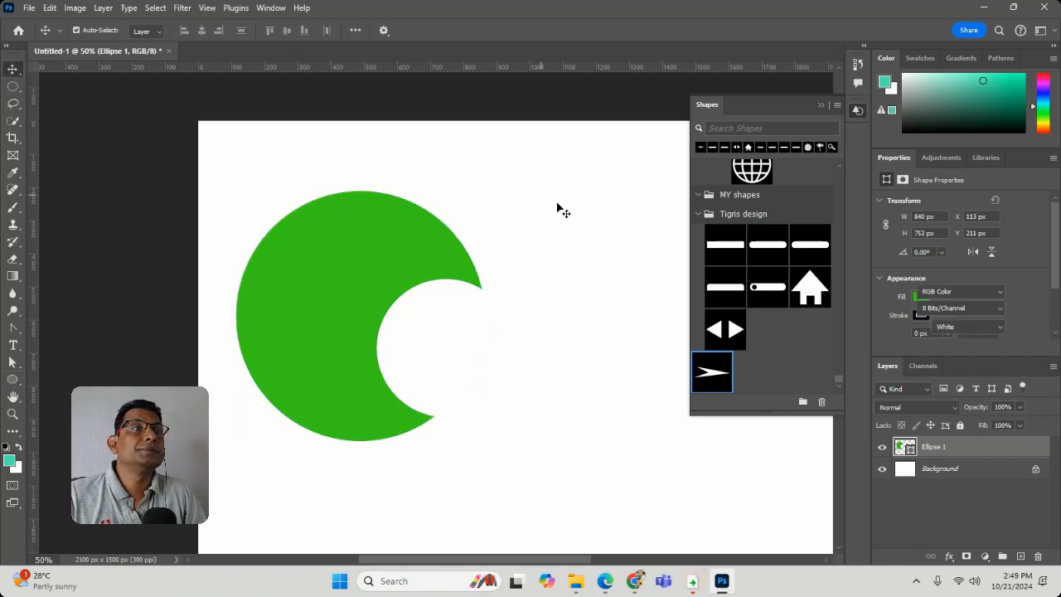
pyautogui.click(384, 275)
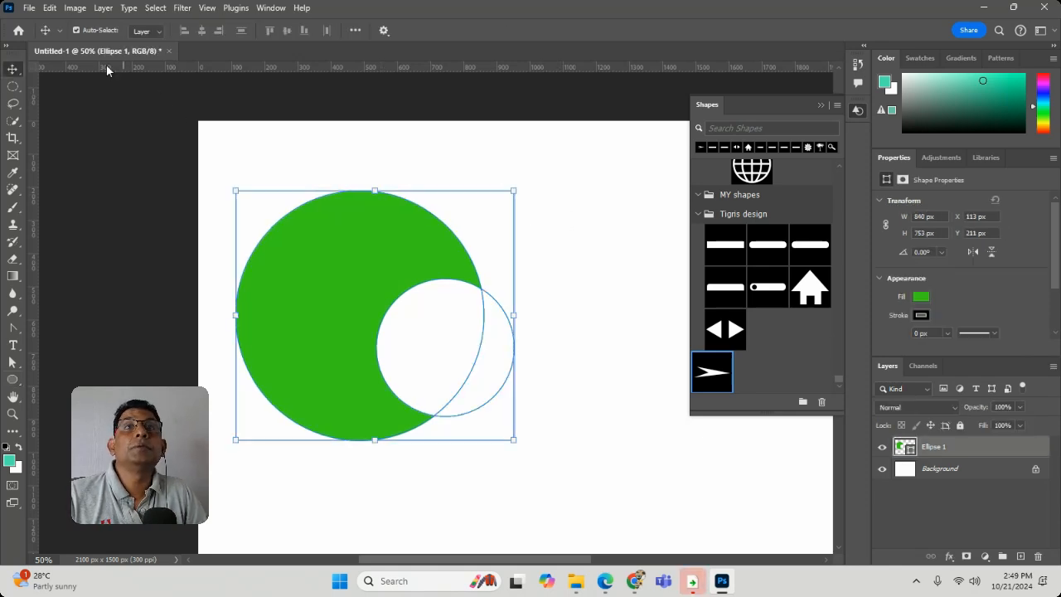
pyautogui.click(50, 7)
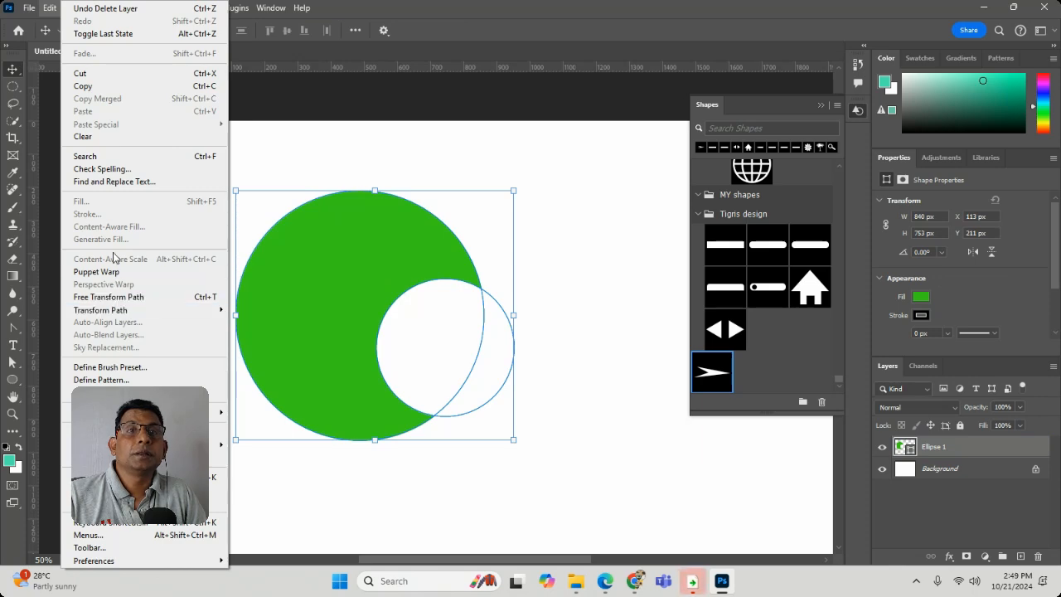
pyautogui.moveTo(191, 412)
pyautogui.click(166, 392)
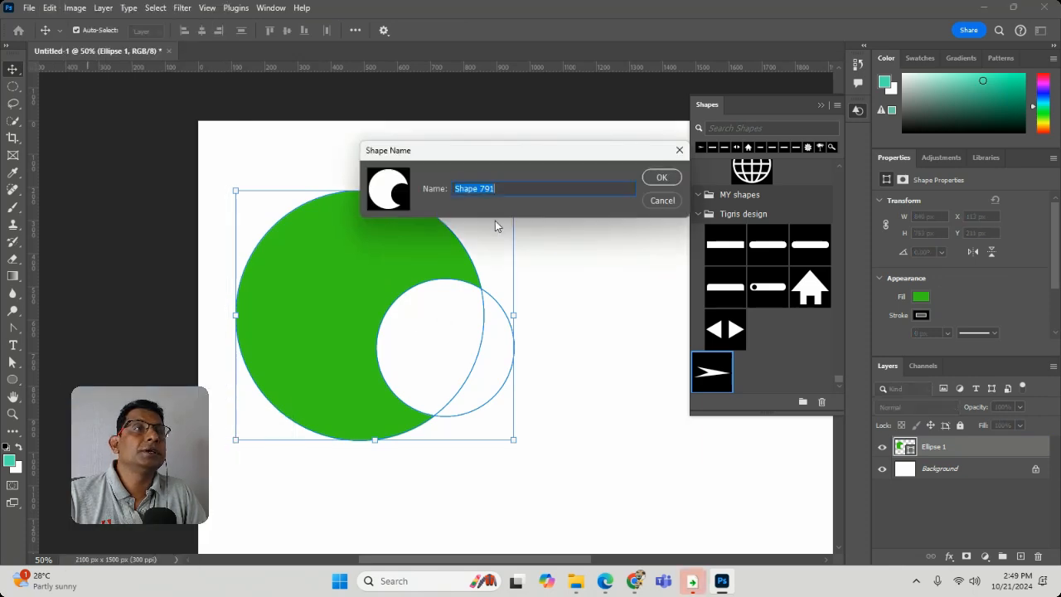
pyautogui.write('round')
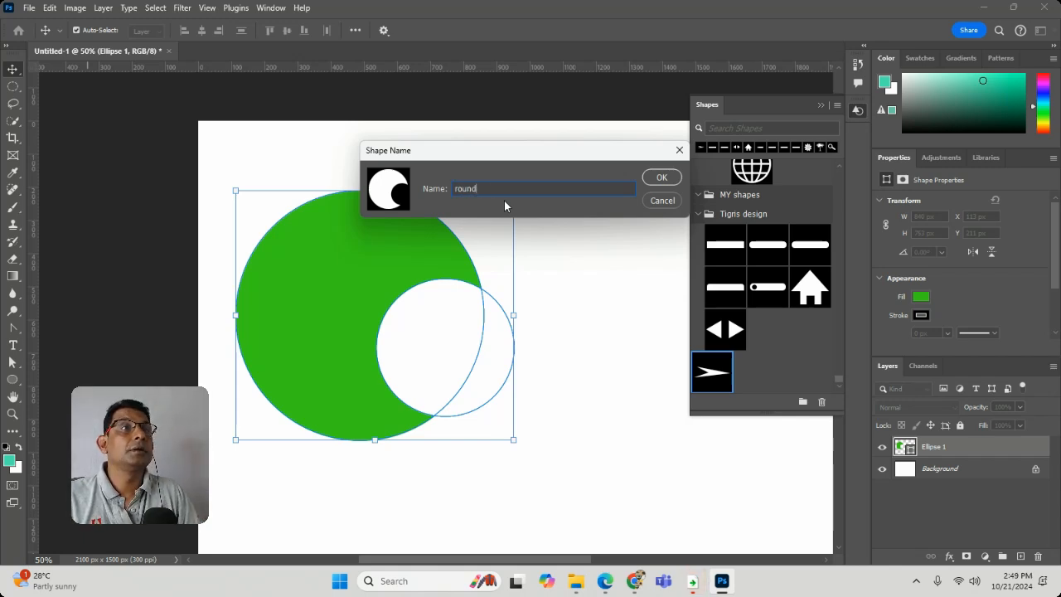
pyautogui.click(660, 176)
# Delete the original crescent, place the saved round shape near the canvas's upper-left corner and scale it to about 32%.
pyautogui.moveTo(235, 184); pyautogui.dragTo(478, 402)
pyautogui.press('Delete')
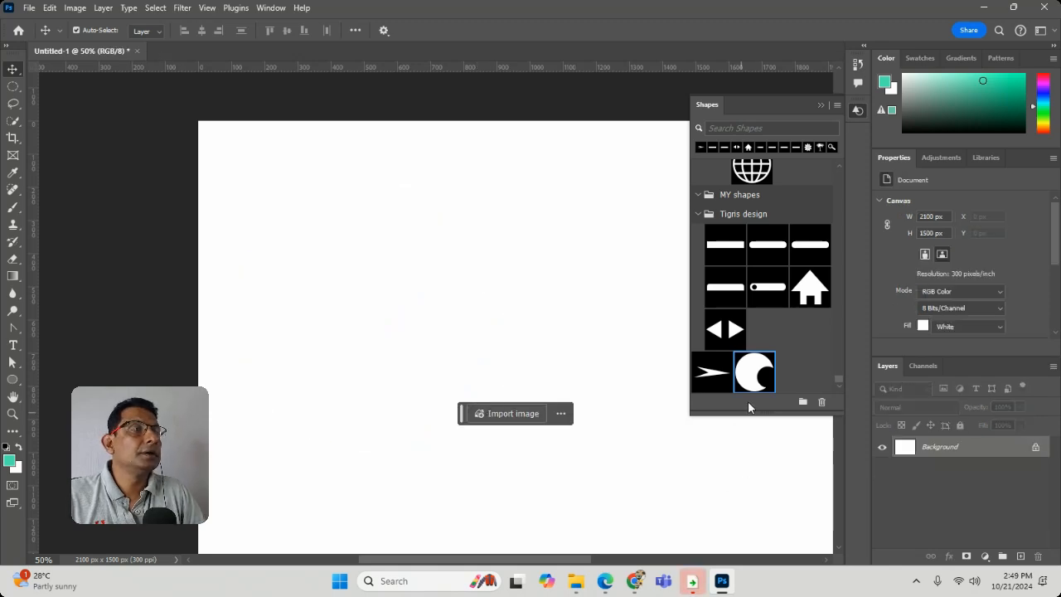
pyautogui.moveTo(753, 375); pyautogui.dragTo(341, 229)
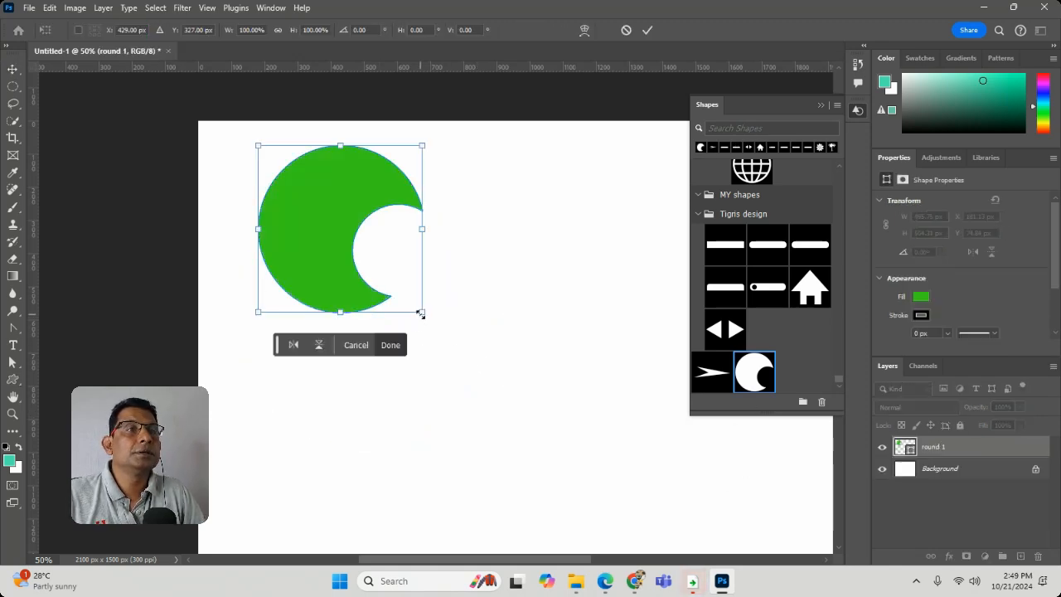
pyautogui.moveTo(421, 313); pyautogui.dragTo(311, 199)
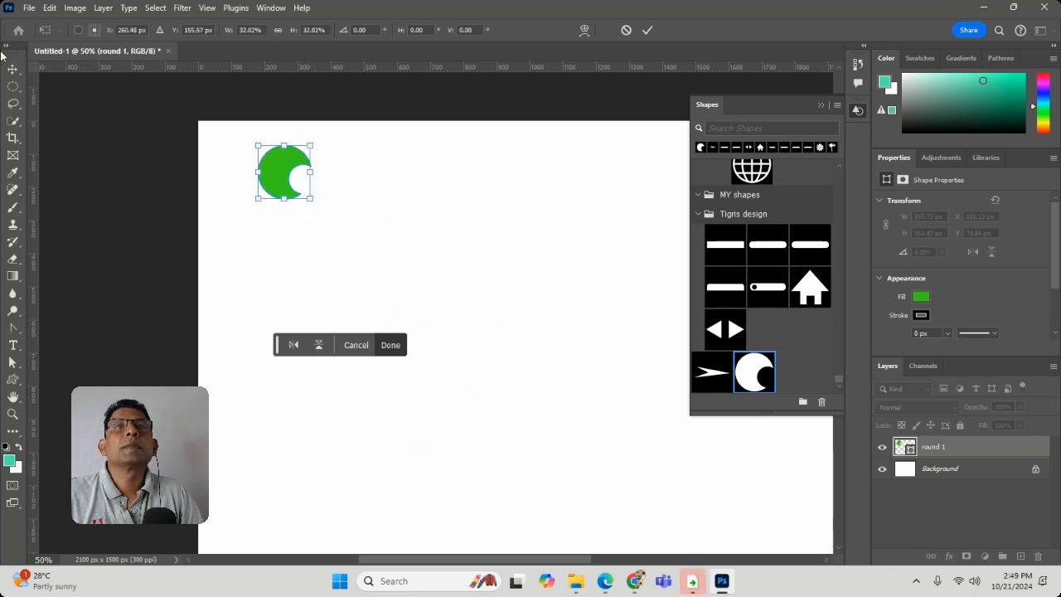
pyautogui.press('Return')
pyautogui.click(509, 217)
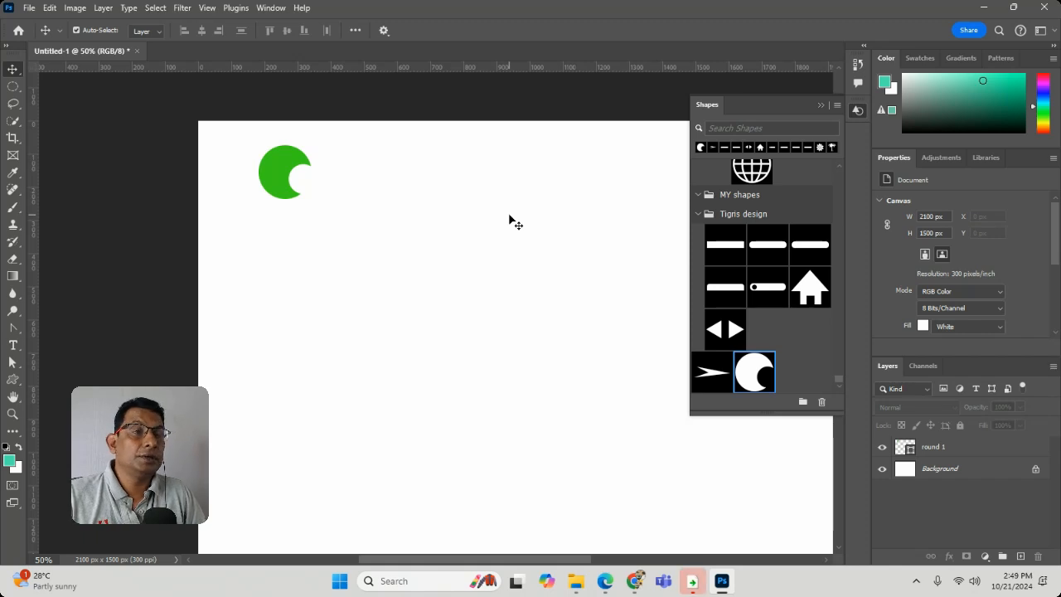
# Draw a second round shape about 434 × 425 px below the small one and a rectangle about 361 × 237 px to its right.
pyautogui.click(16, 385)
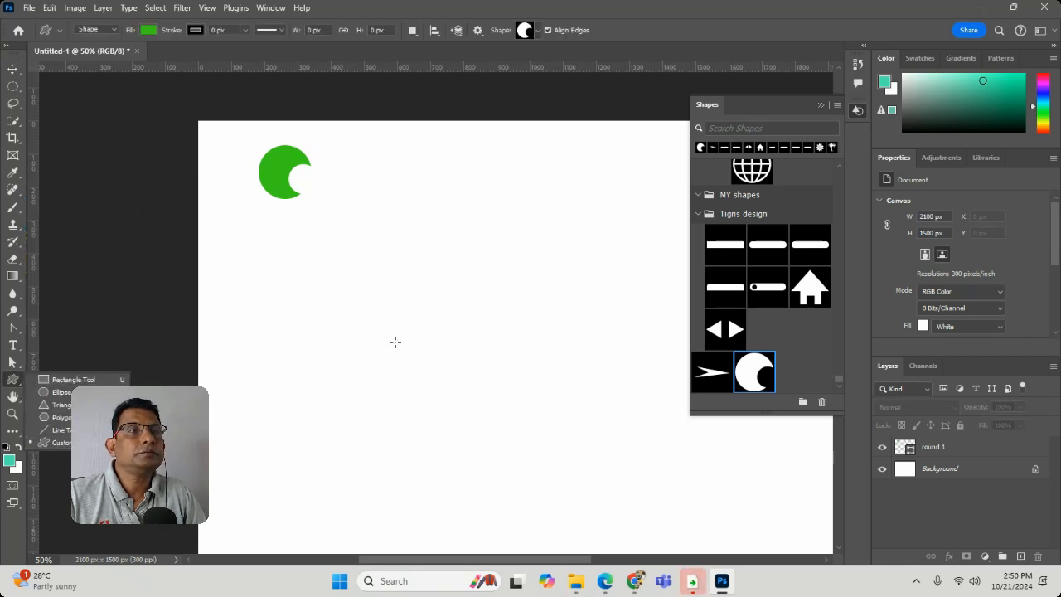
pyautogui.moveTo(285, 304); pyautogui.dragTo(351, 373)
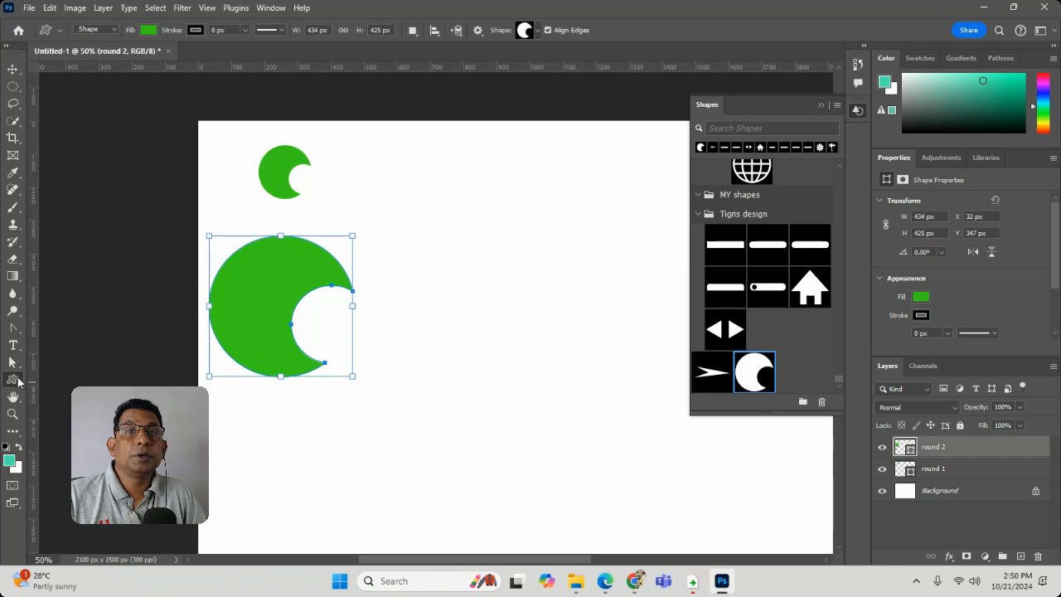
pyautogui.rightClick(13, 379)
pyautogui.click(62, 379)
pyautogui.moveTo(481, 236); pyautogui.dragTo(602, 315)
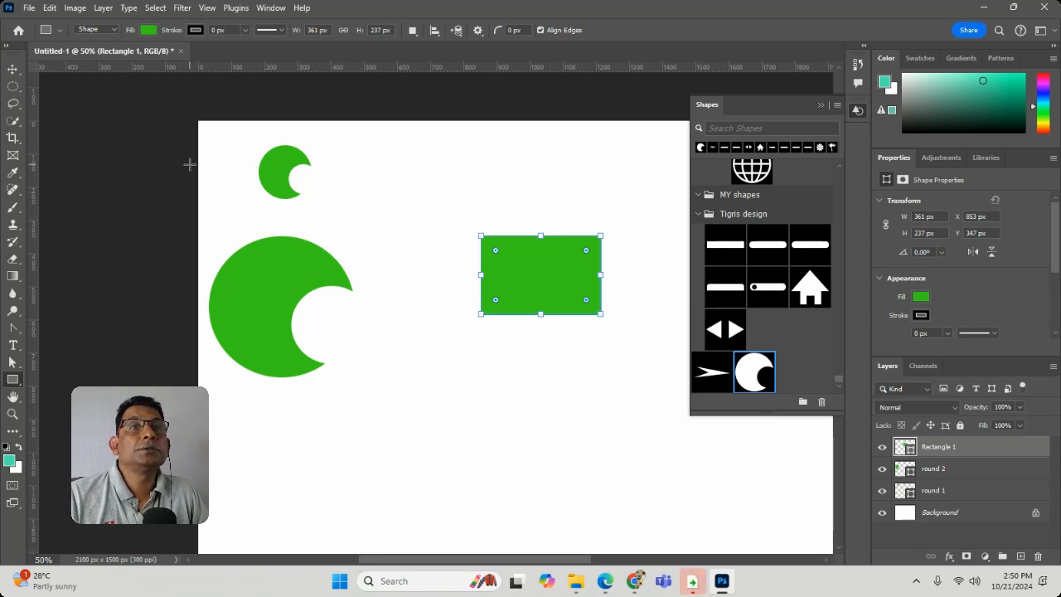
# Delete both round shapes and the rectangle from the canvas, and draw a new rectangle about 761 × 541 px.
pyautogui.click(13, 69)
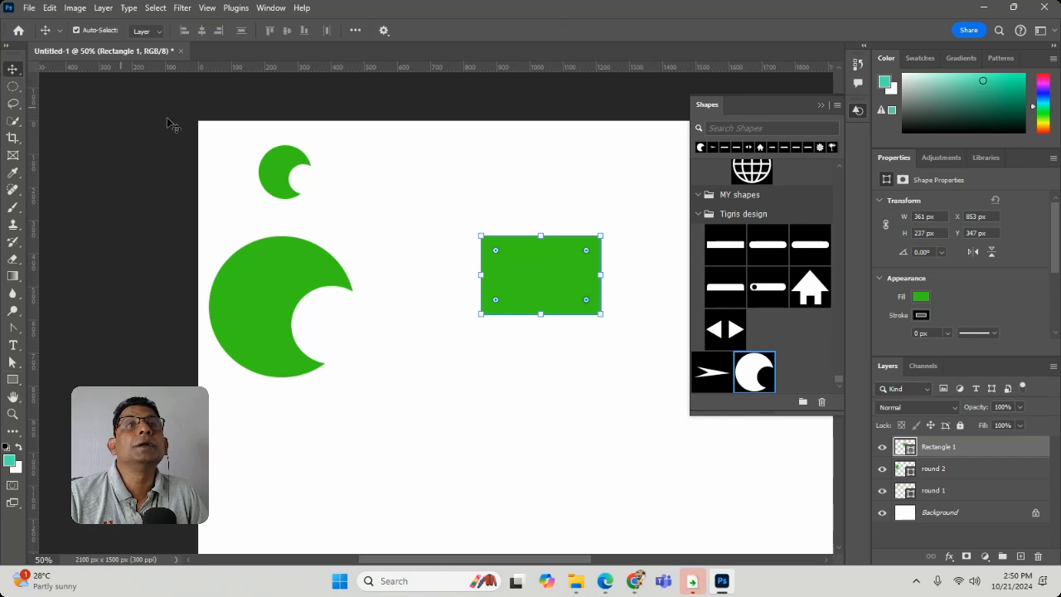
pyautogui.moveTo(224, 138); pyautogui.dragTo(673, 402)
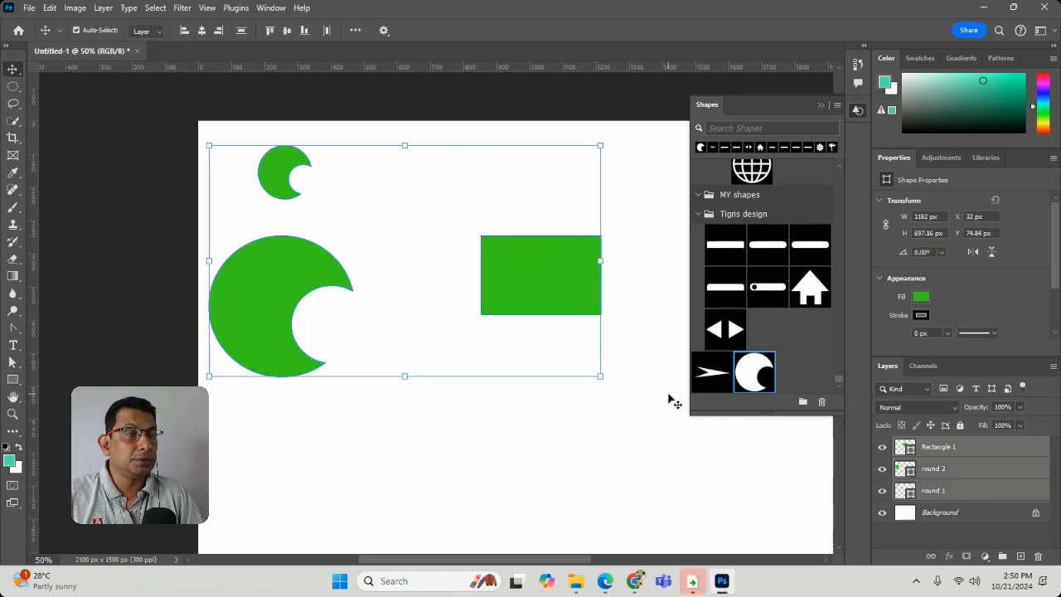
pyautogui.press('Delete')
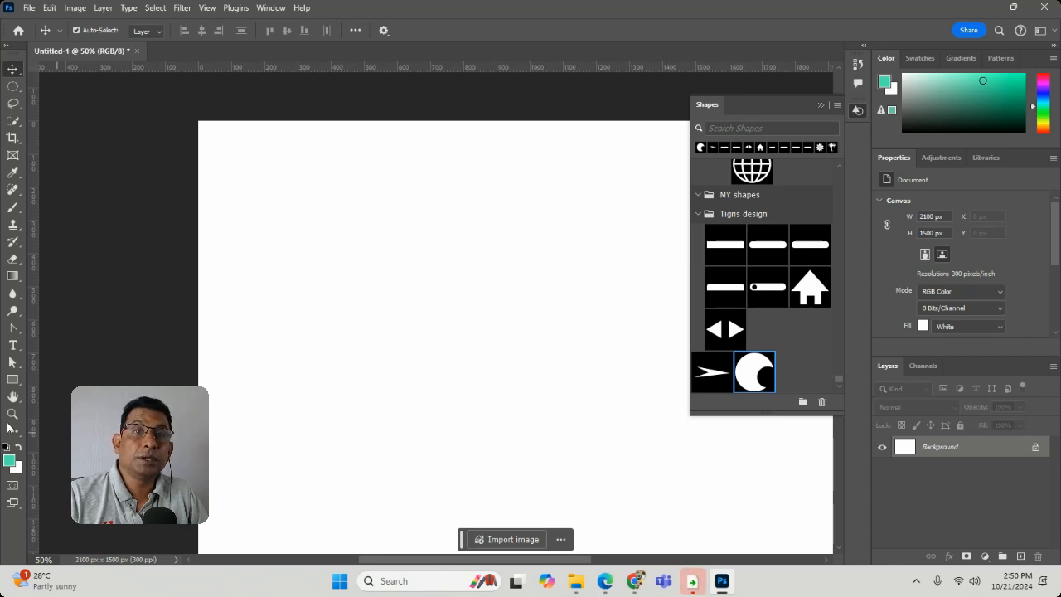
pyautogui.click(12, 380)
pyautogui.moveTo(257, 235); pyautogui.dragTo(509, 414)
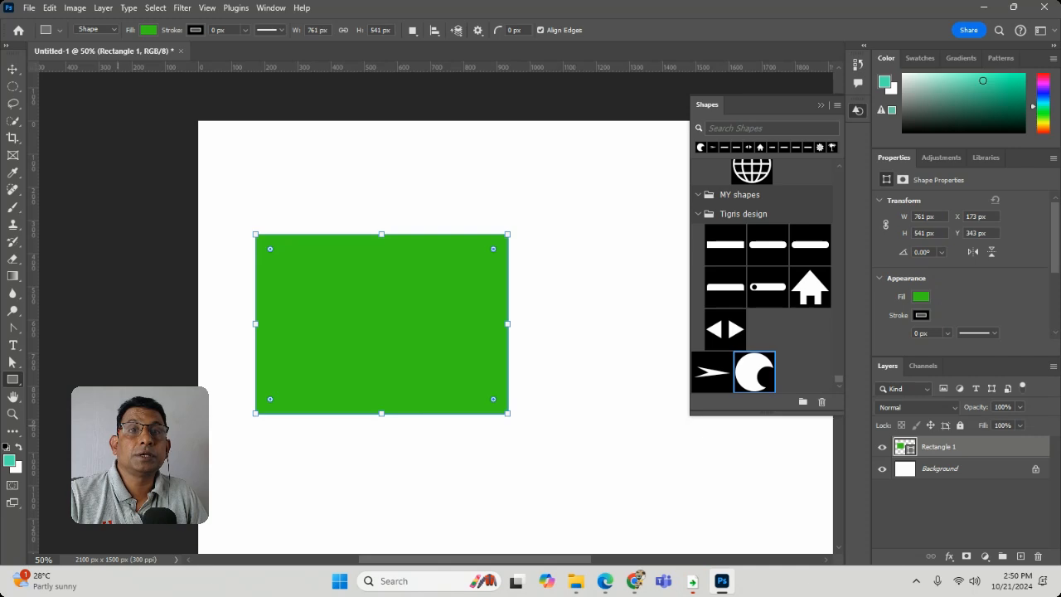
# Subtract a circle about 304 × 304 px from the middle of the green rectangle.
pyautogui.rightClick(15, 383)
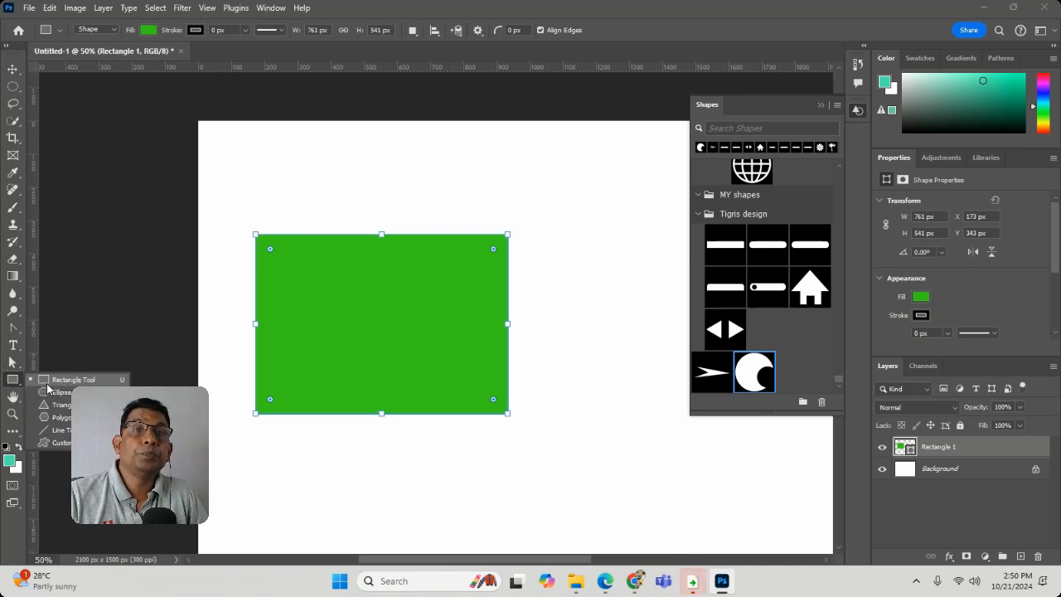
pyautogui.click(45, 392)
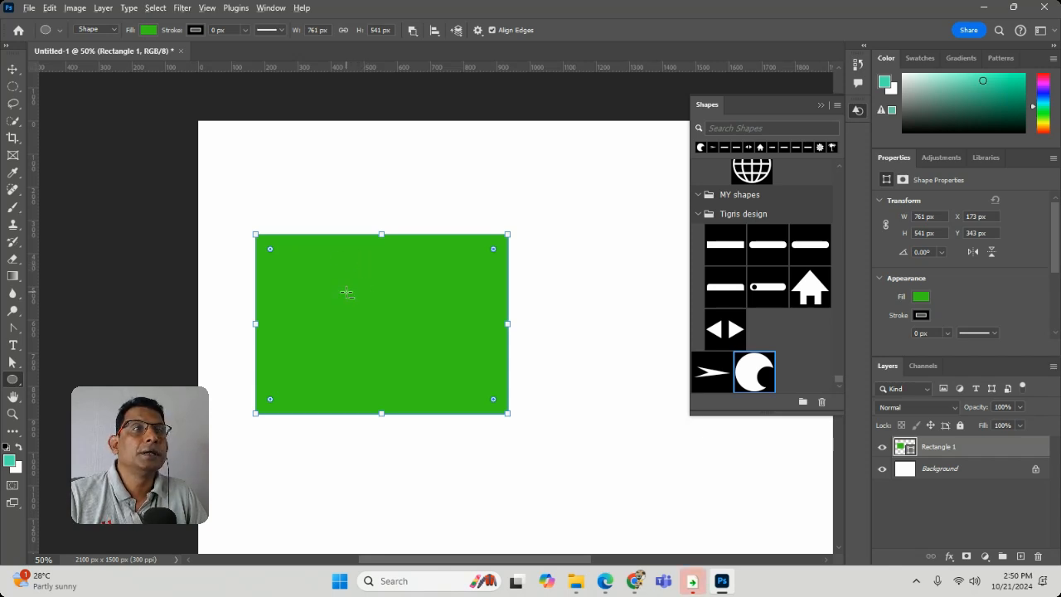
pyautogui.moveTo(347, 293); pyautogui.dragTo(397, 340)
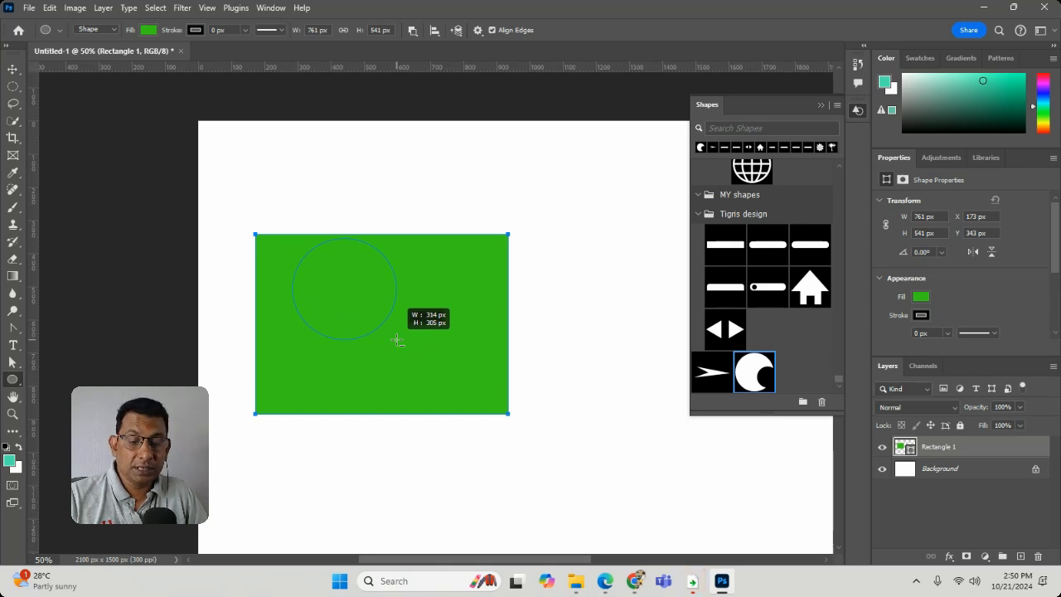
pyautogui.press('space')
pyautogui.moveTo(397, 340)
pyautogui.mouseDown()
pyautogui.moveTo(430, 379)
pyautogui.moveTo(405, 363)
pyautogui.moveTo(427, 362)
pyautogui.moveTo(434, 378)
pyautogui.moveTo(421, 276)
pyautogui.moveTo(652, 333)
pyautogui.moveTo(609, 196)
pyautogui.moveTo(427, 379)
pyautogui.mouseUp()
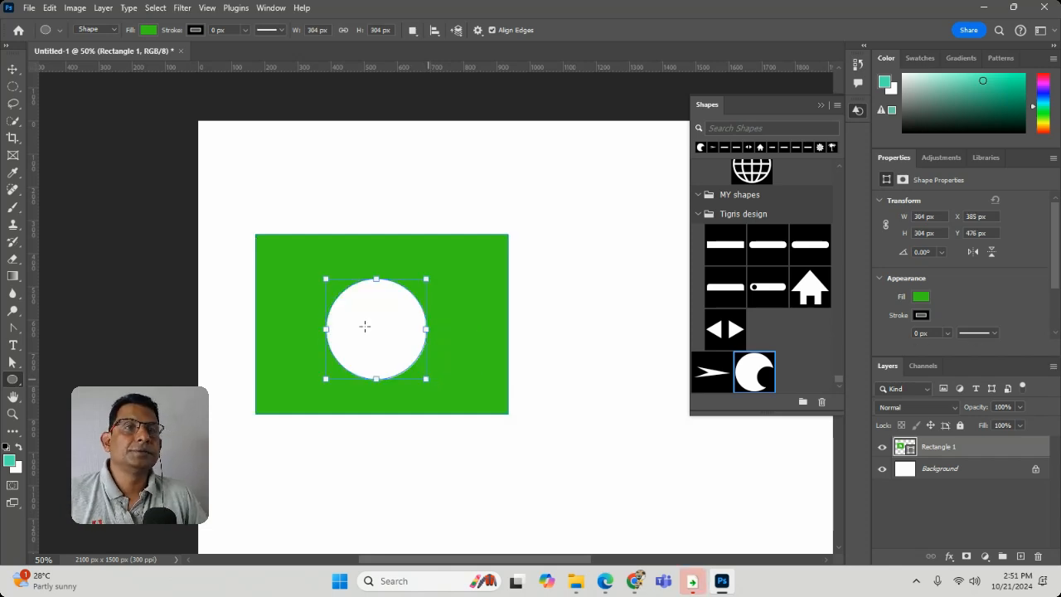
# Delete the green rectangle with its circular hole from the canvas.
pyautogui.click(13, 69)
pyautogui.moveTo(256, 194); pyautogui.dragTo(570, 448)
pyautogui.press('Delete')
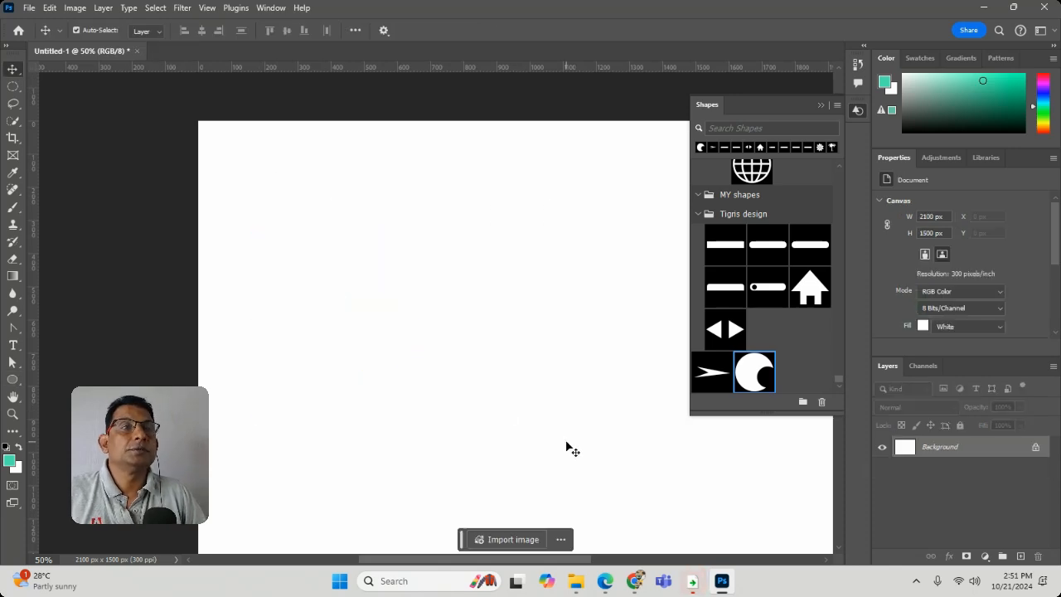
# Draw a green ellipse about 497 × 485 px in the upper part of the empty canvas.
pyautogui.click(12, 380)
pyautogui.click(50, 398)
pyautogui.moveTo(363, 204); pyautogui.dragTo(527, 365)
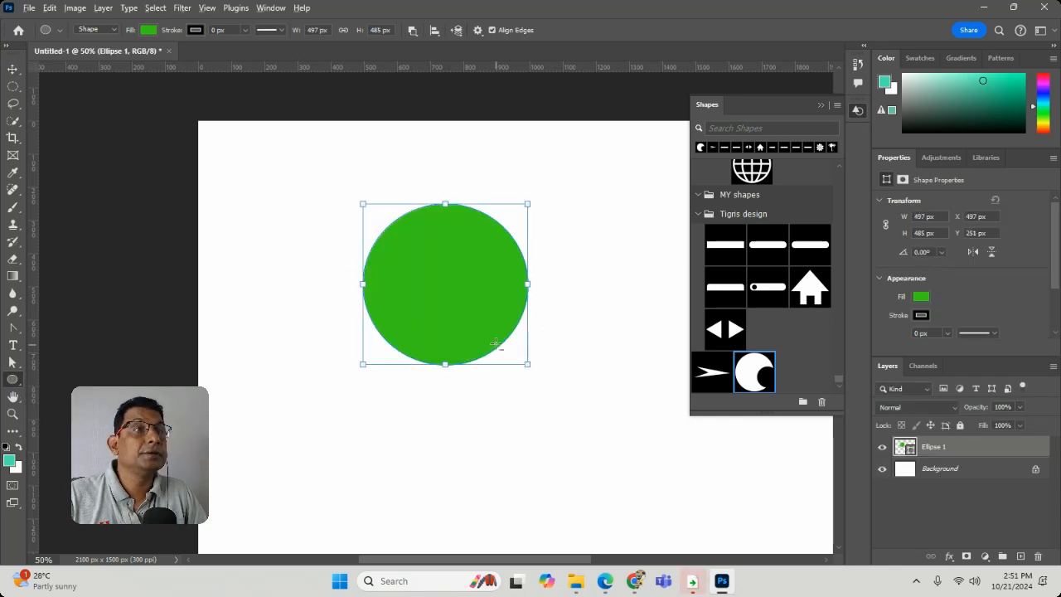
# Subtract a circle about 240 × 240 px from the ellipse's centre and move the ring up and left to about X 357, Y 203 px.
pyautogui.moveTo(447, 267); pyautogui.dragTo(493, 310)
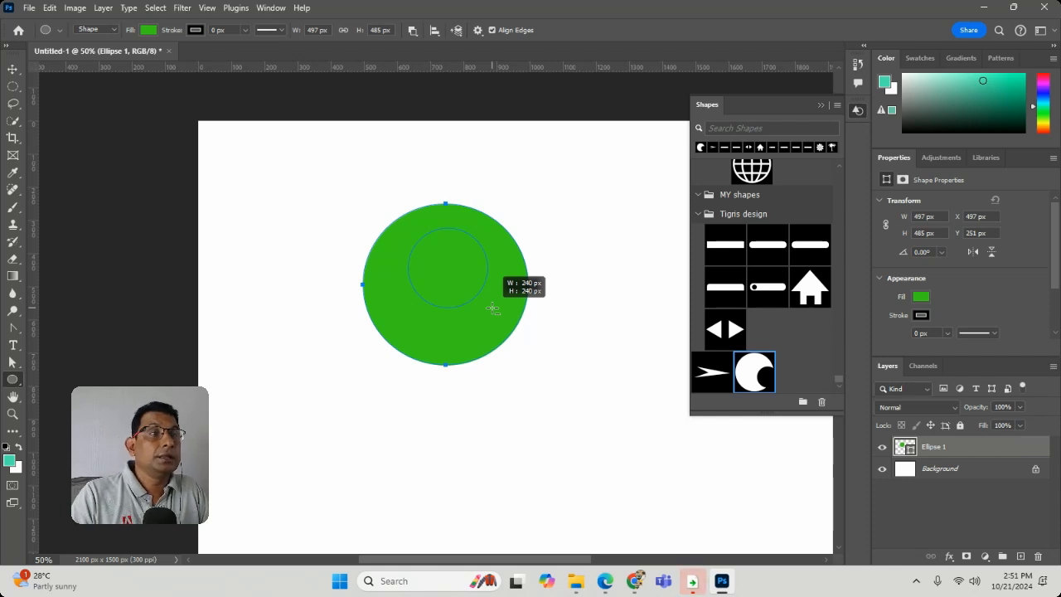
pyautogui.moveTo(493, 308)
pyautogui.mouseDown()
pyautogui.moveTo(491, 358)
pyautogui.moveTo(482, 313)
pyautogui.moveTo(499, 342)
pyautogui.moveTo(466, 315)
pyautogui.moveTo(488, 340)
pyautogui.moveTo(467, 321)
pyautogui.moveTo(479, 312)
pyautogui.moveTo(476, 332)
pyautogui.moveTo(501, 328)
pyautogui.moveTo(488, 324)
pyautogui.mouseUp()
pyautogui.hotkey('alt', 'space')
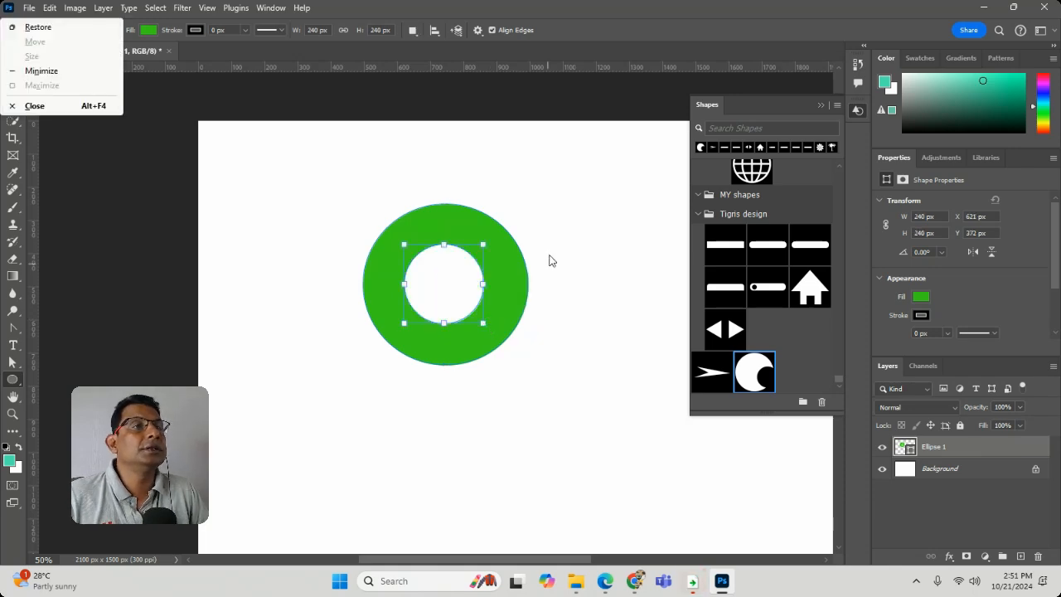
pyautogui.click(284, 208)
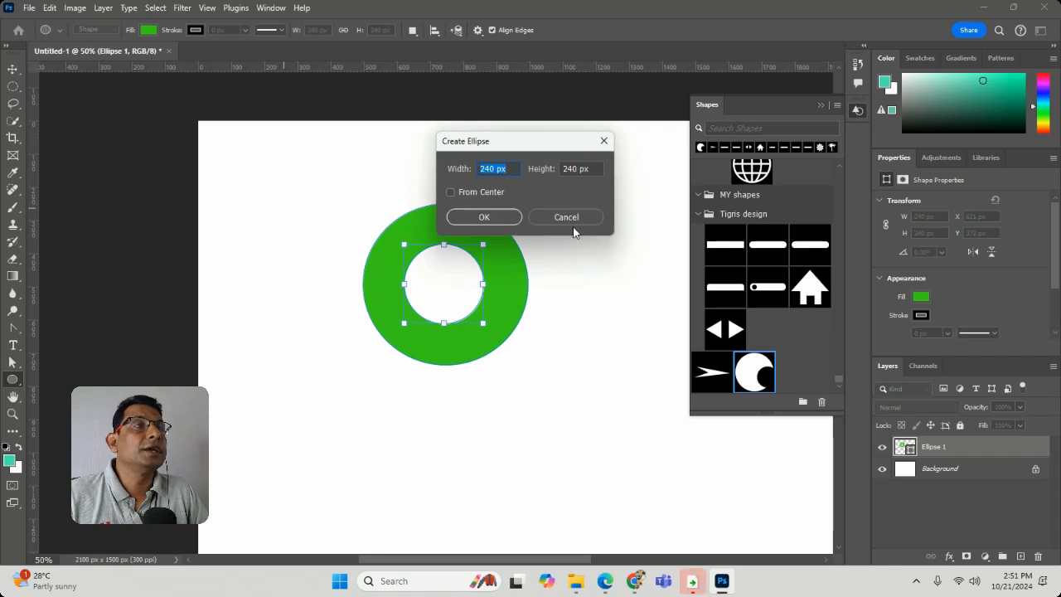
pyautogui.click(566, 217)
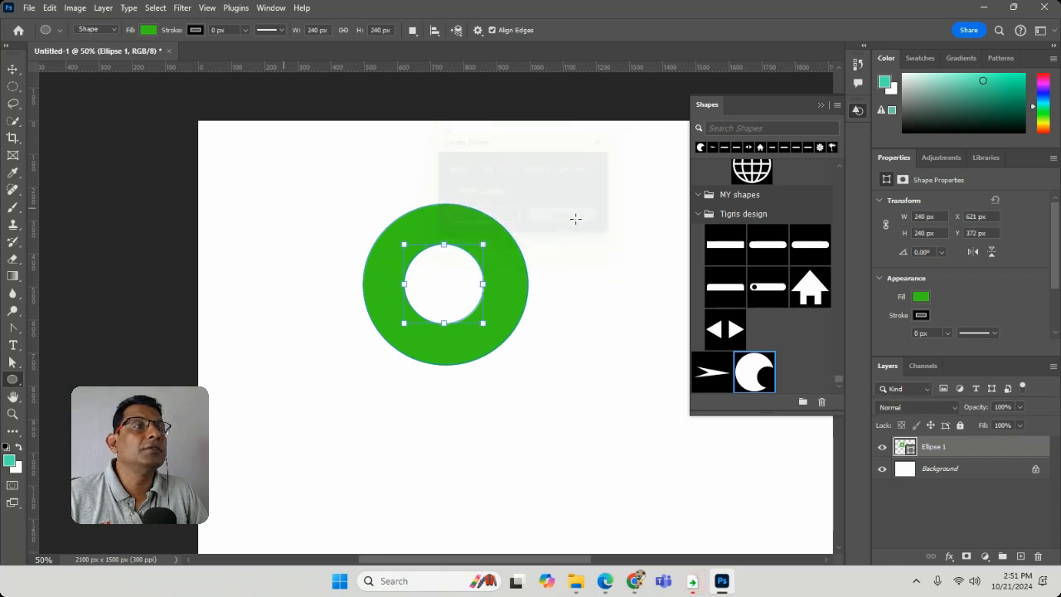
pyautogui.click(12, 69)
pyautogui.moveTo(500, 298); pyautogui.dragTo(452, 280)
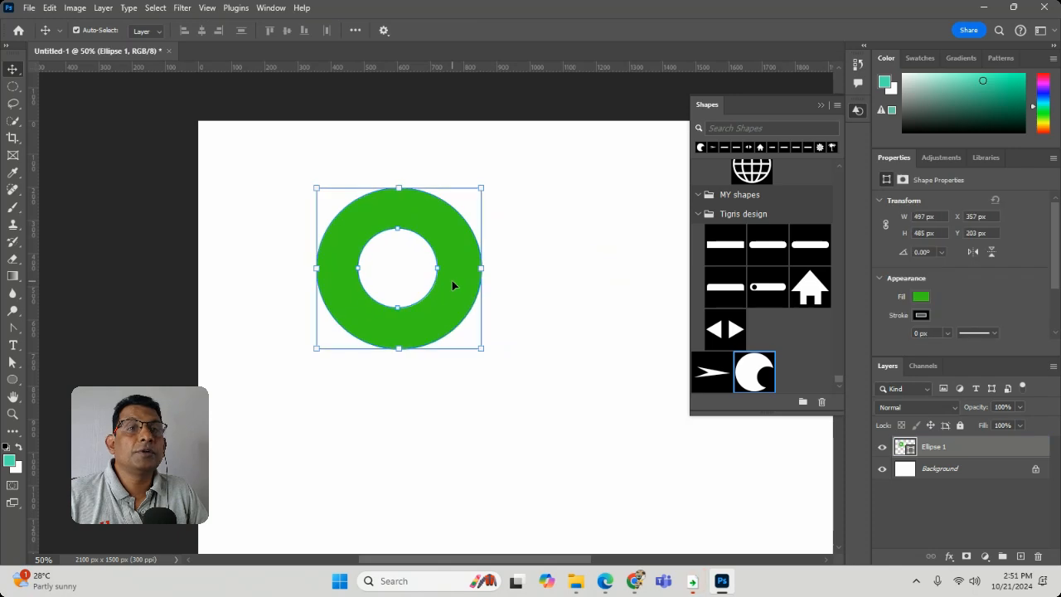
# Add a text object below the ring with the first line "ALT to draw".
pyautogui.click(13, 345)
pyautogui.click(393, 426)
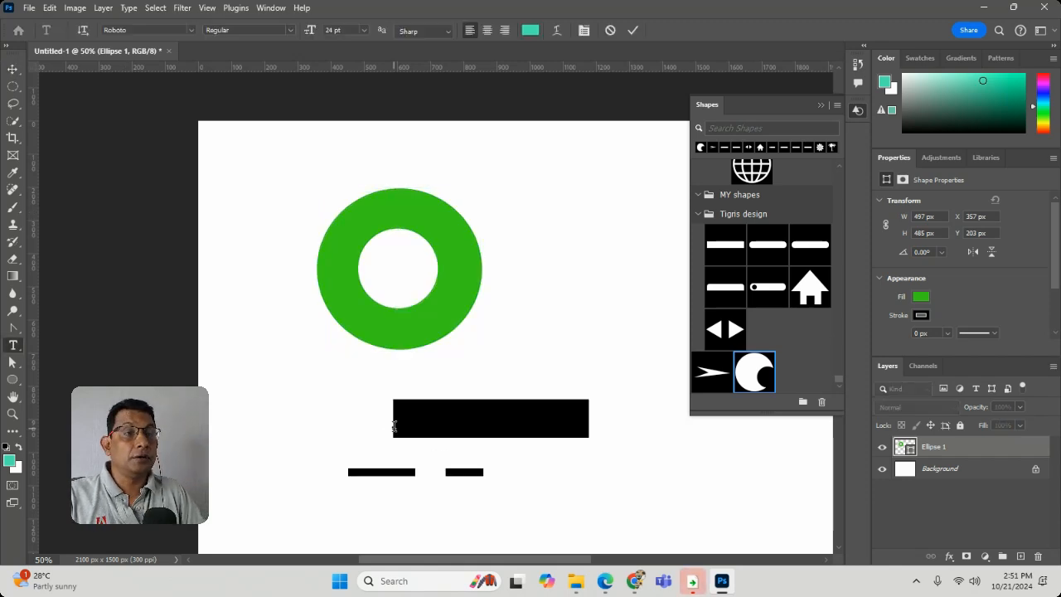
pyautogui.write('A')
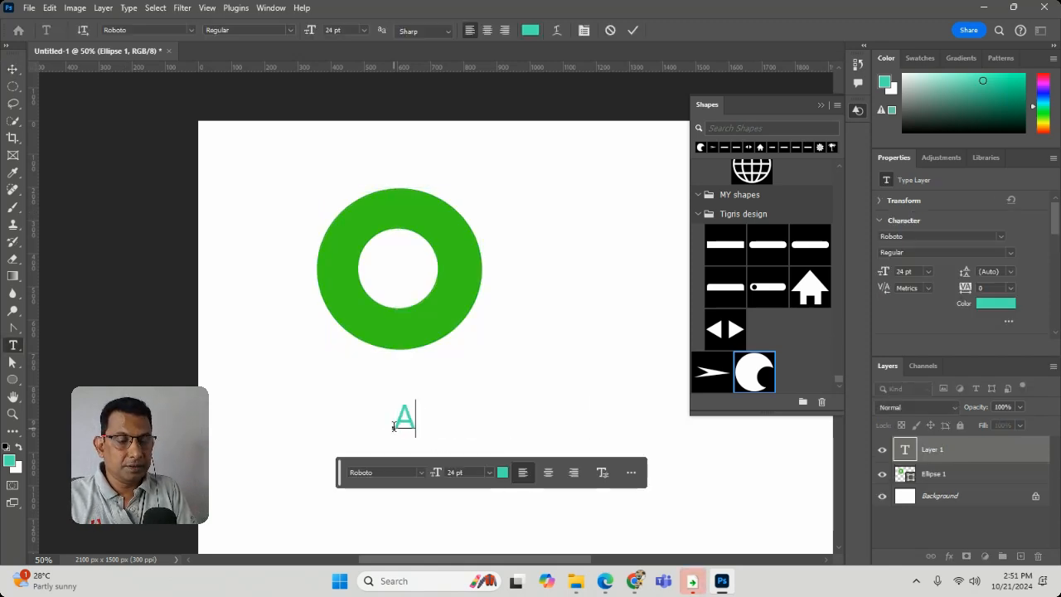
pyautogui.write('LT ')
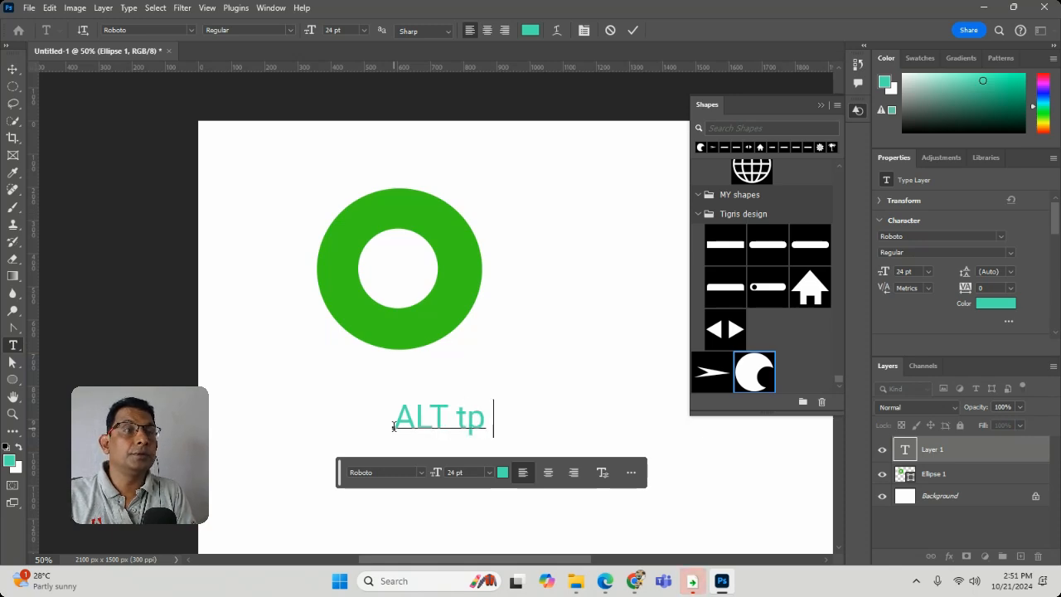
pyautogui.write('tp')
pyautogui.press('BackSpace')
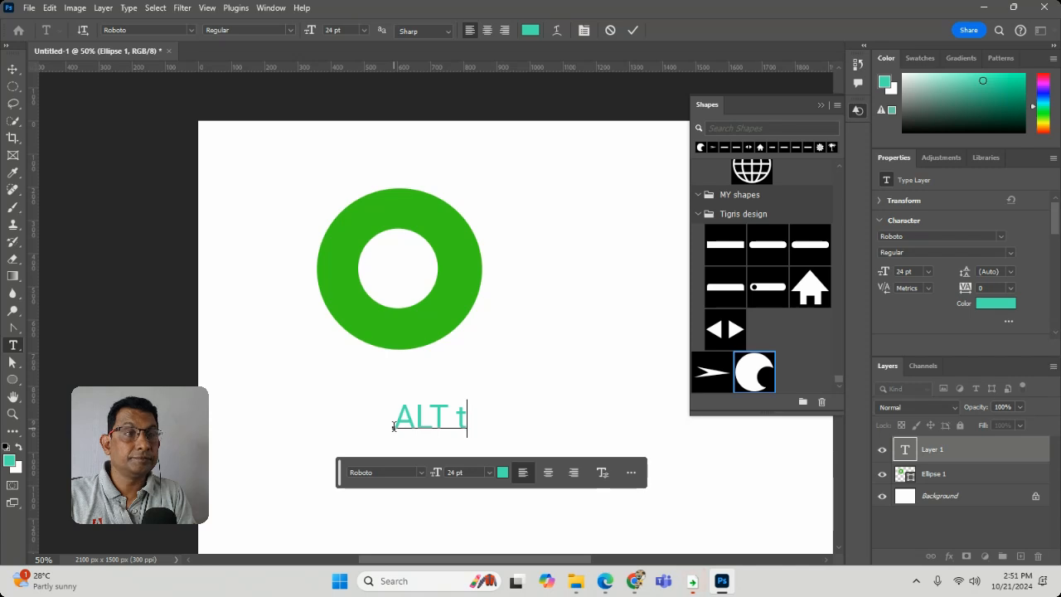
pyautogui.write('o draw')
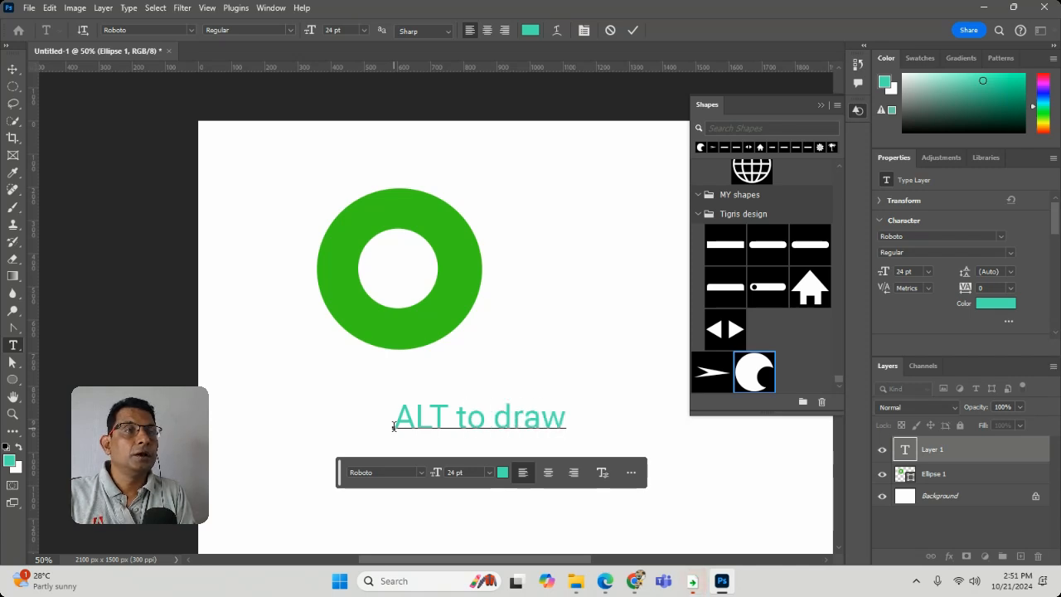
# Add the second line "Shift to aspect ratio" to the text below the ring.
pyautogui.press('Return')
pyautogui.write('Shif')
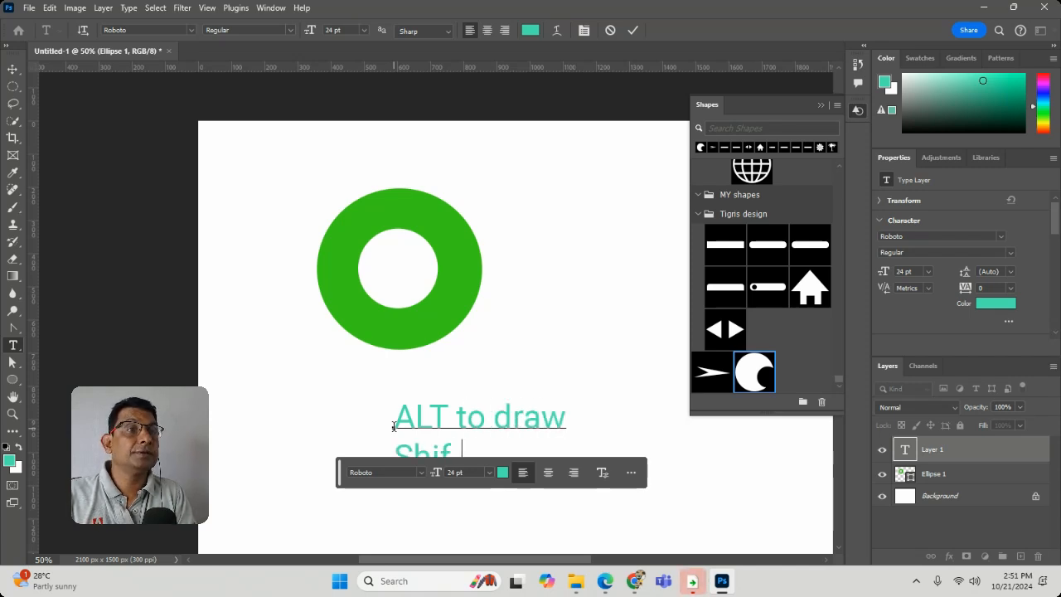
pyautogui.write('t')
pyautogui.write(' +')
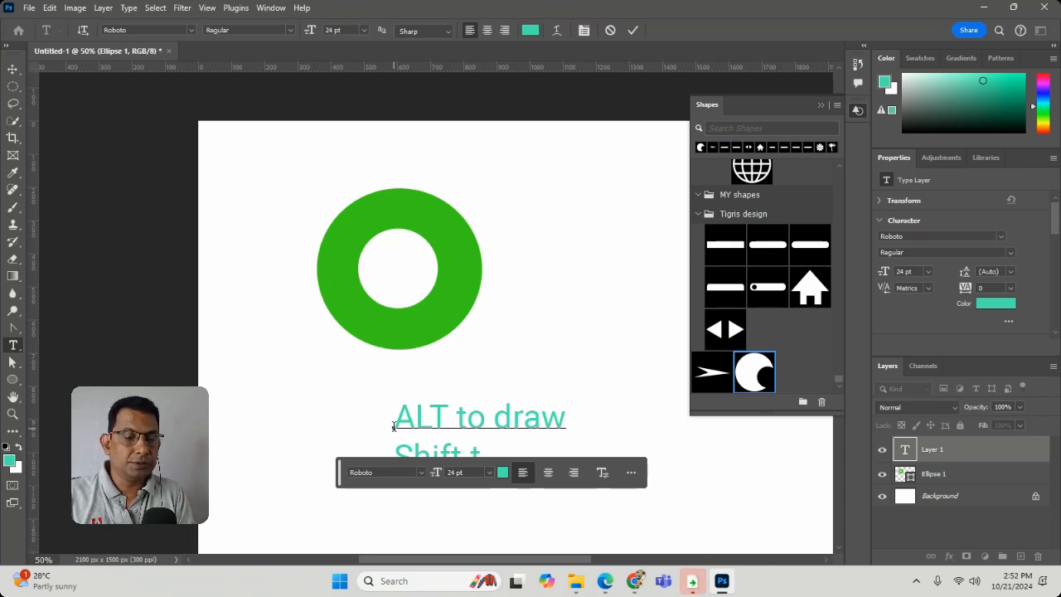
pyautogui.write('o')
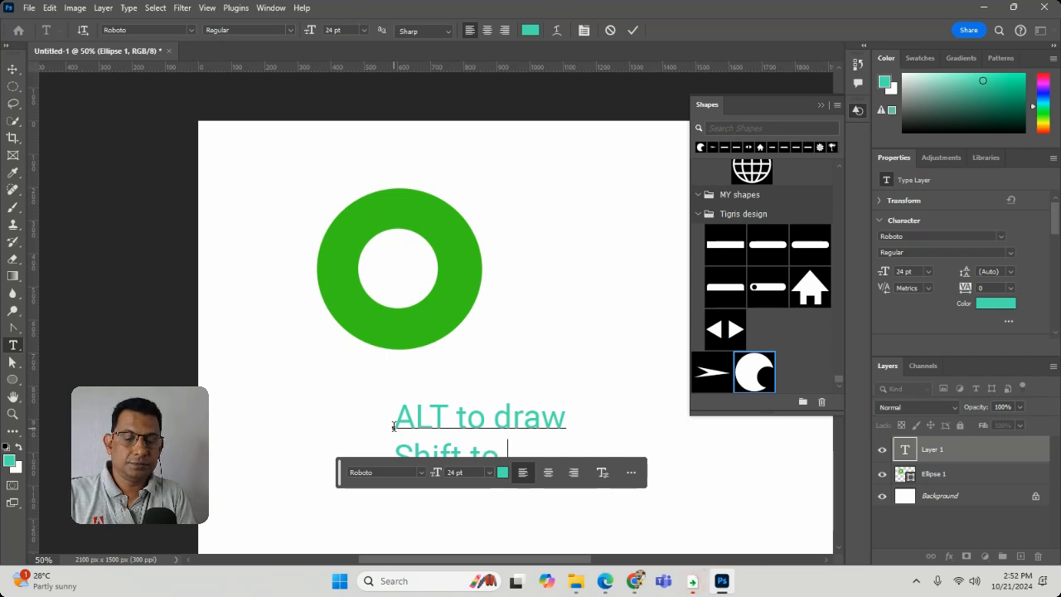
pyautogui.write(' aspect')
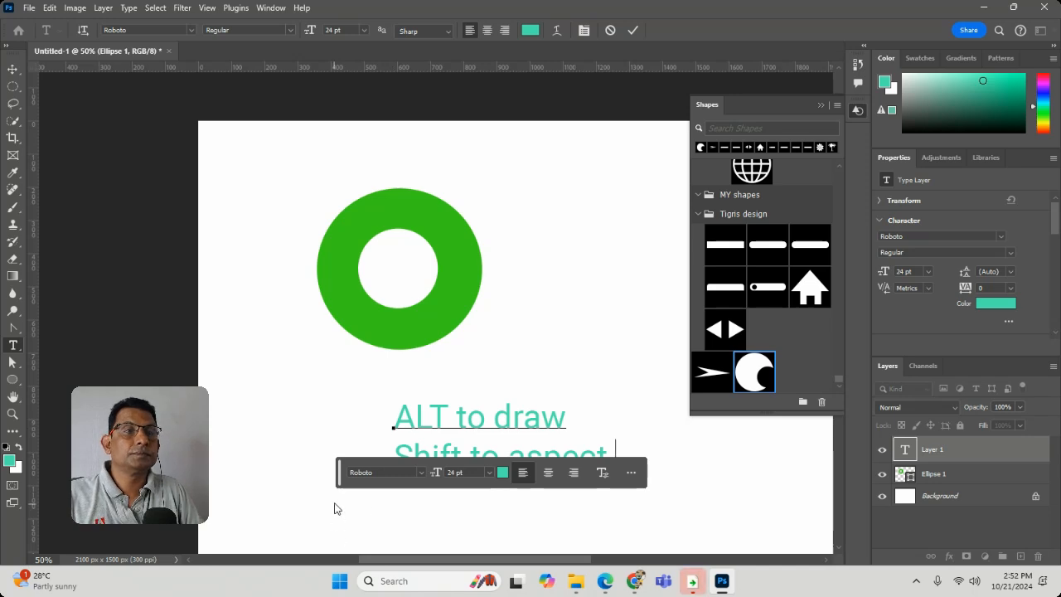
pyautogui.moveTo(334, 481); pyautogui.dragTo(426, 189)
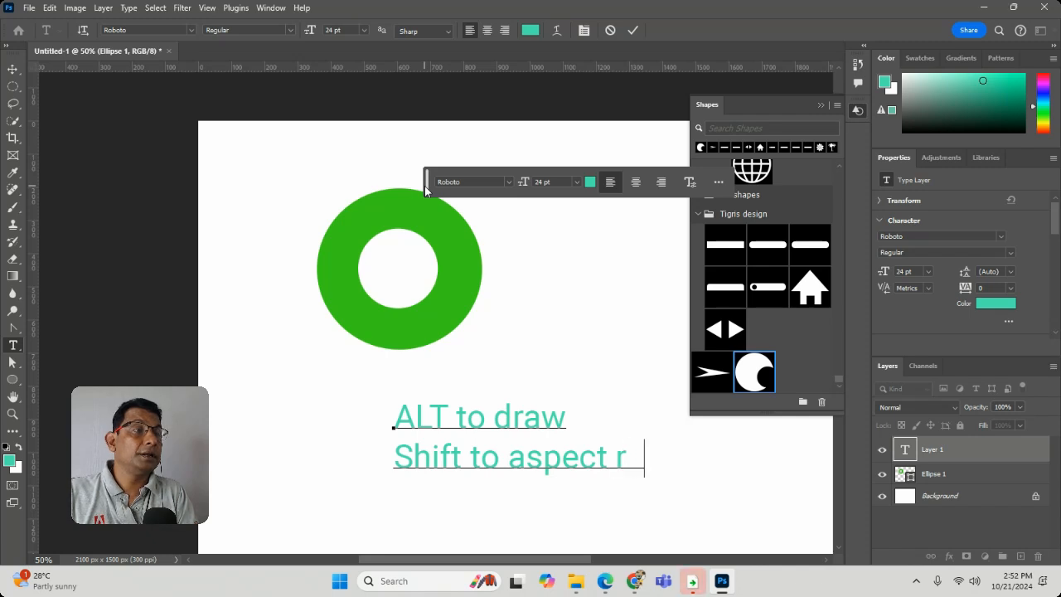
pyautogui.write('atio ')
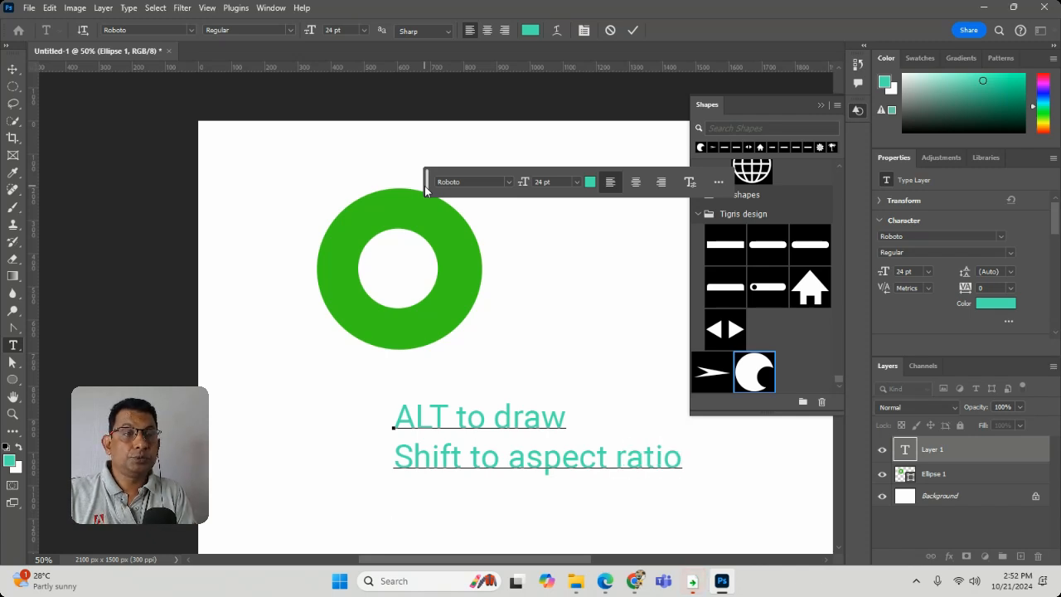
# Add the third line "Space bar to move the object." and move the text block slightly left and up beneath the ring.
pyautogui.write('Sapc')
pyautogui.press('BackSpace')
pyautogui.press('BackSpace')
pyautogui.press('BackSpace')
pyautogui.press('BackSpace')
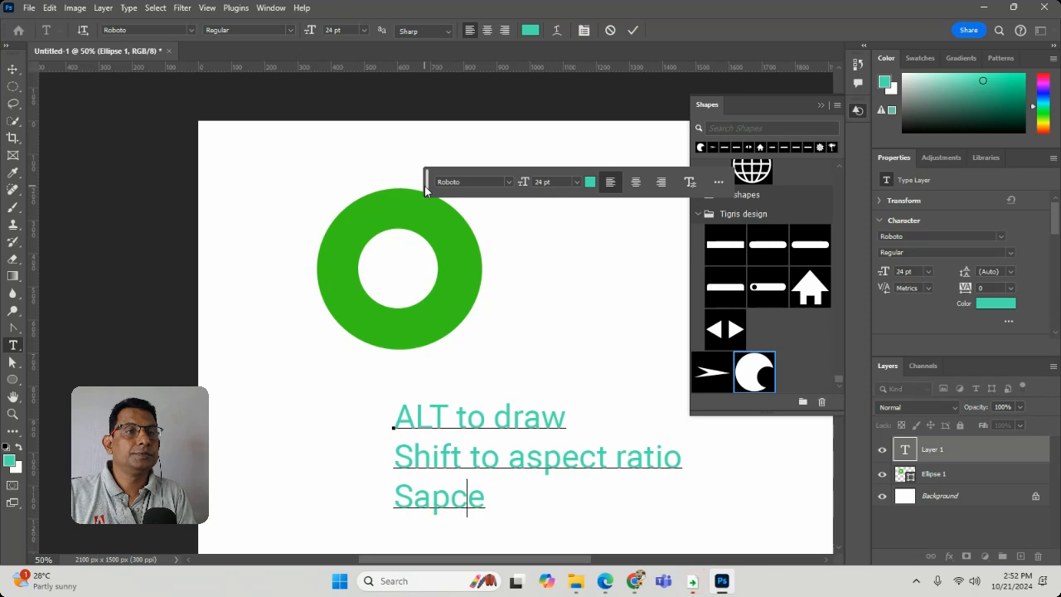
pyautogui.press('BackSpace')
pyautogui.write('pac ')
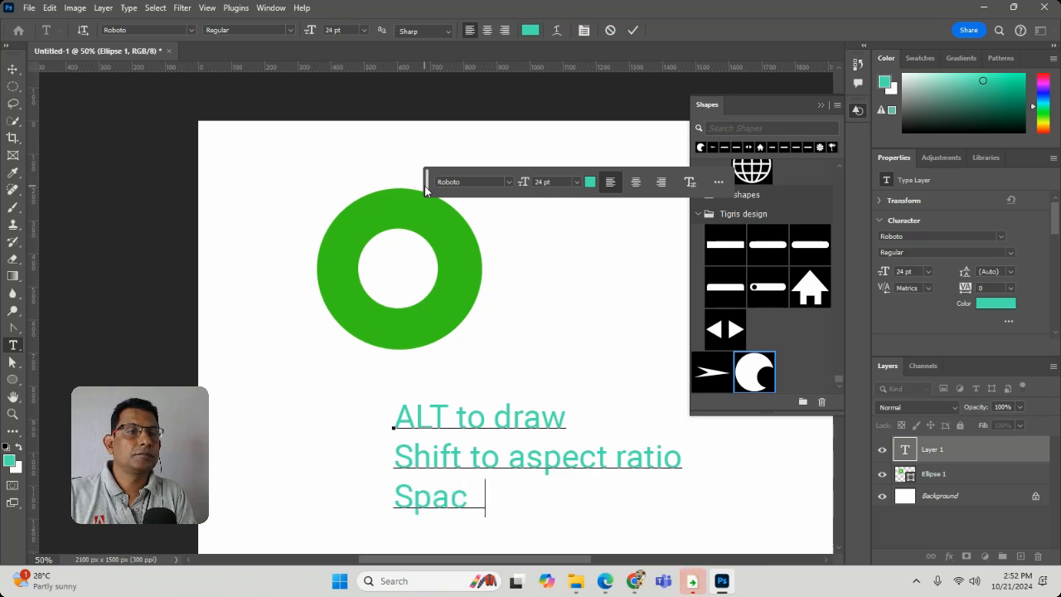
pyautogui.write('e bar to mo ')
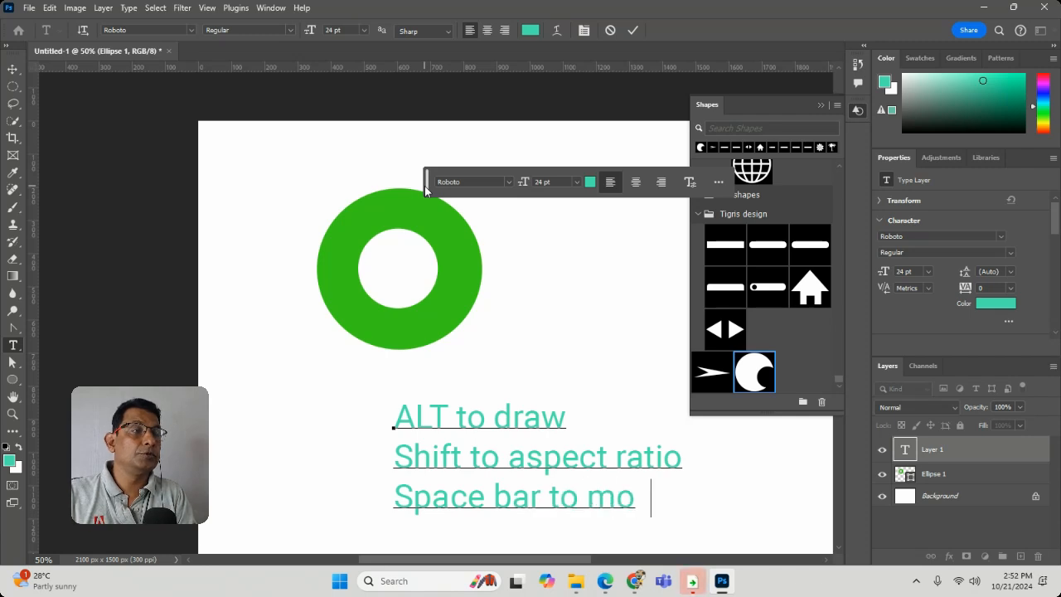
pyautogui.write('them')
pyautogui.press('BackSpace')
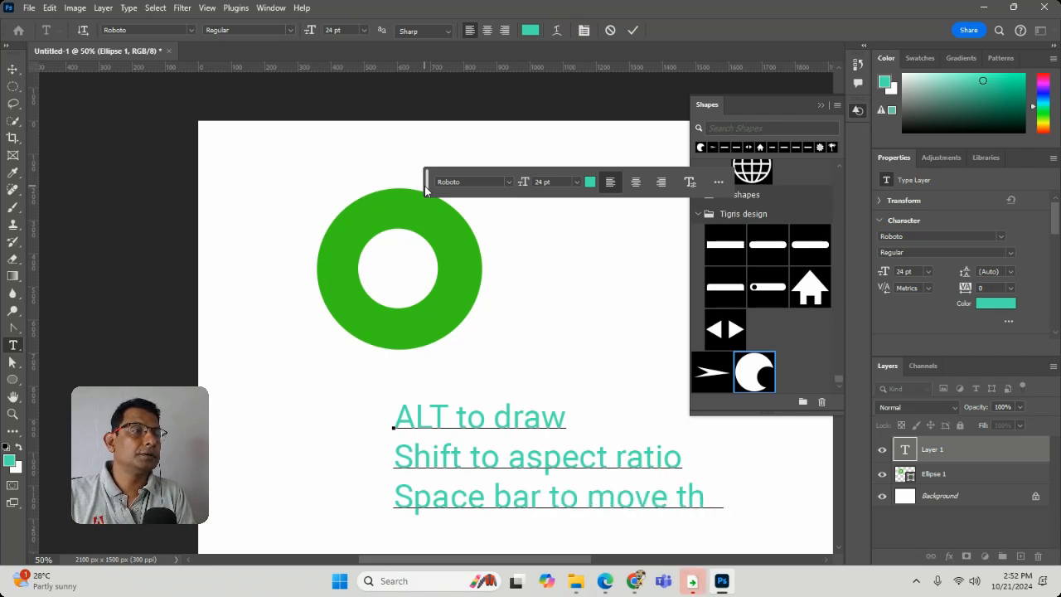
pyautogui.write('e p')
pyautogui.write('object.')
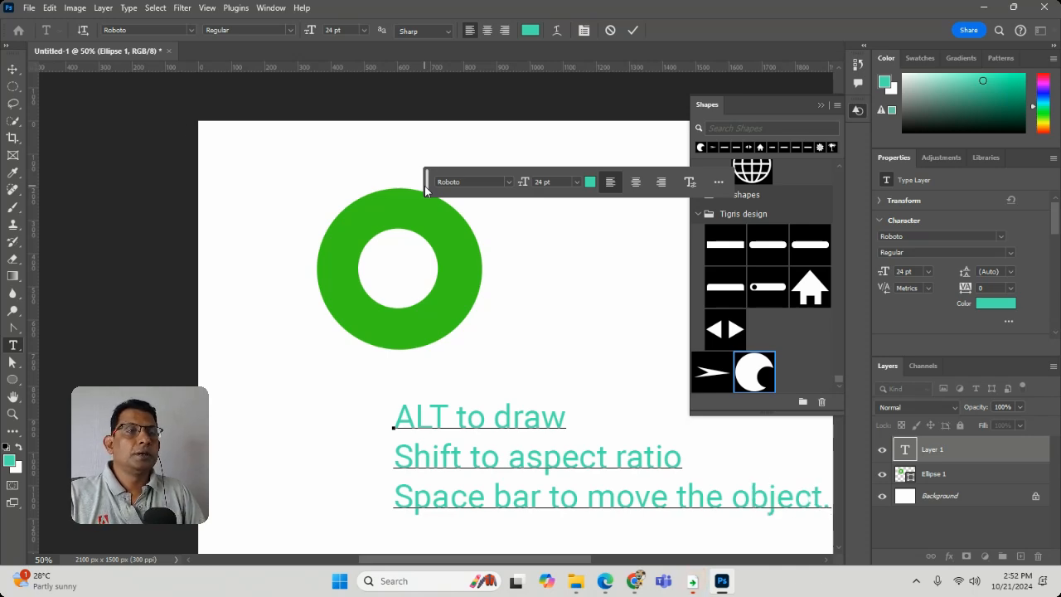
pyautogui.click(12, 68)
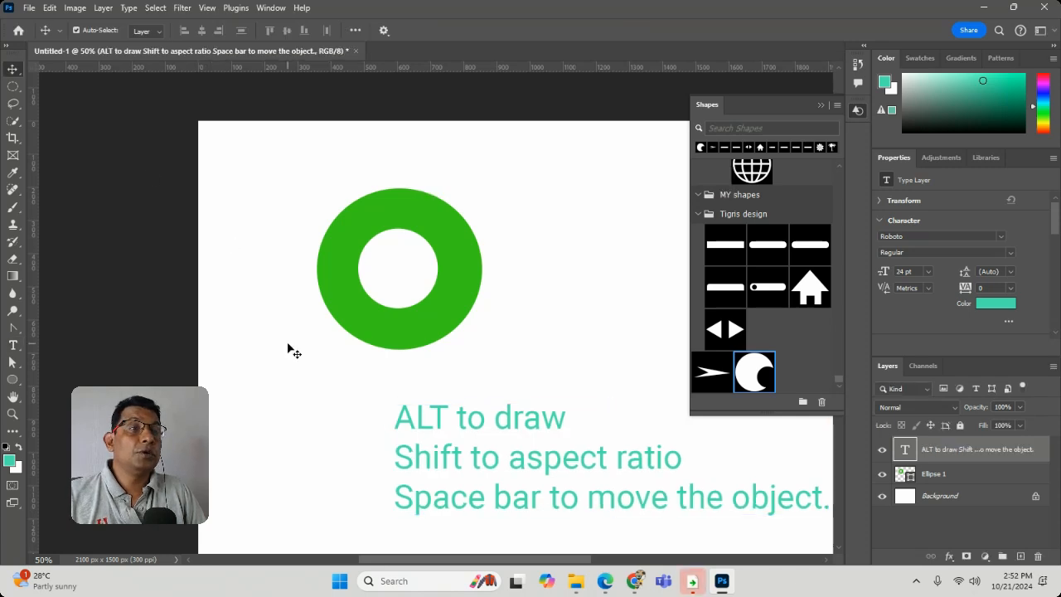
pyautogui.moveTo(420, 453); pyautogui.dragTo(349, 445)
# Select the green ring and define it as a custom shape named empty round.
pyautogui.click(353, 228)
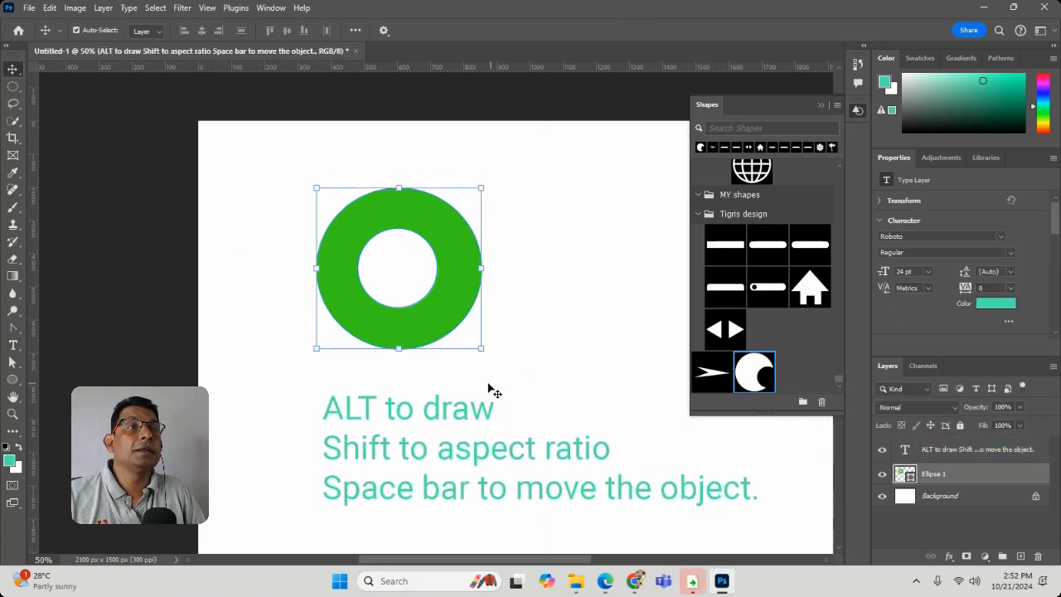
pyautogui.click(51, 9)
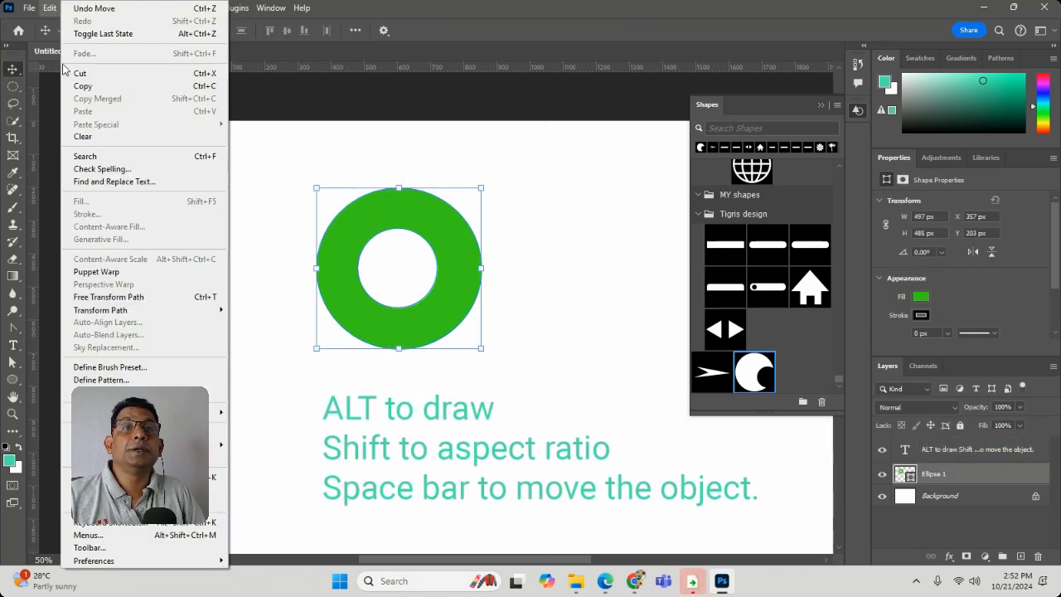
pyautogui.click(124, 392)
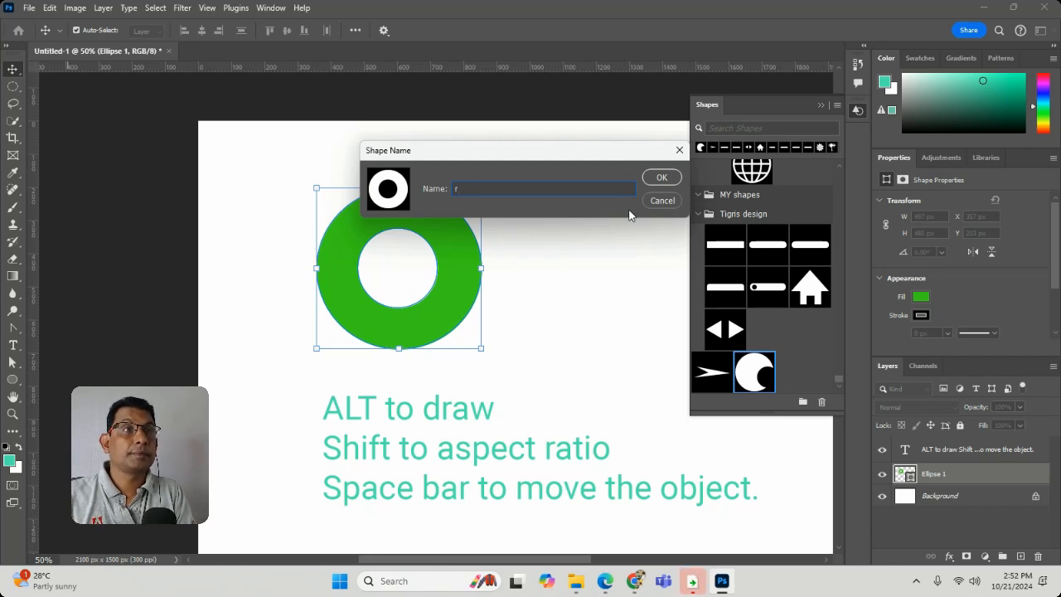
pyautogui.write('empty round')
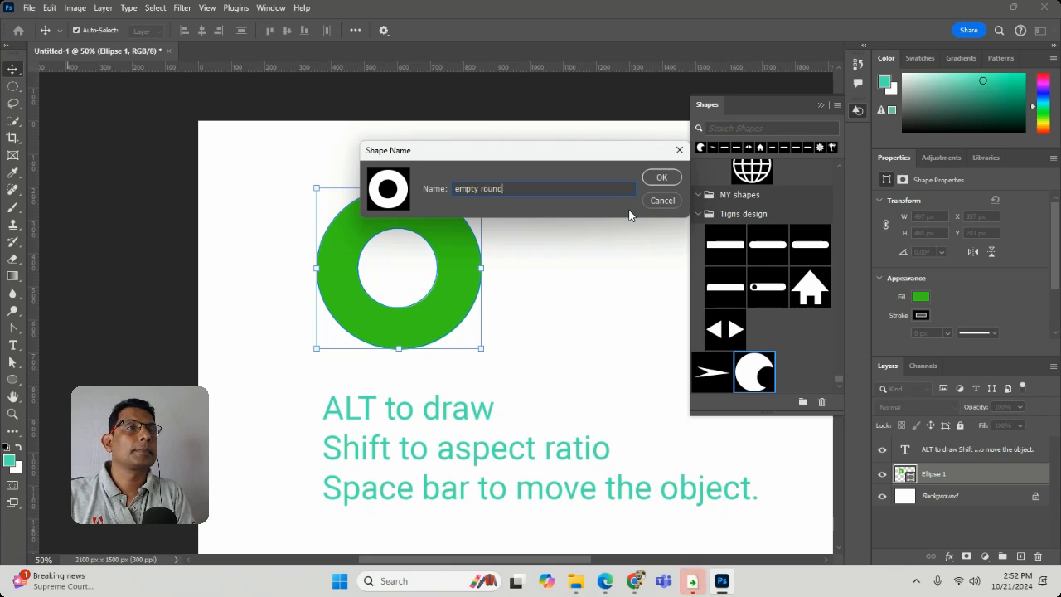
pyautogui.press('Return')
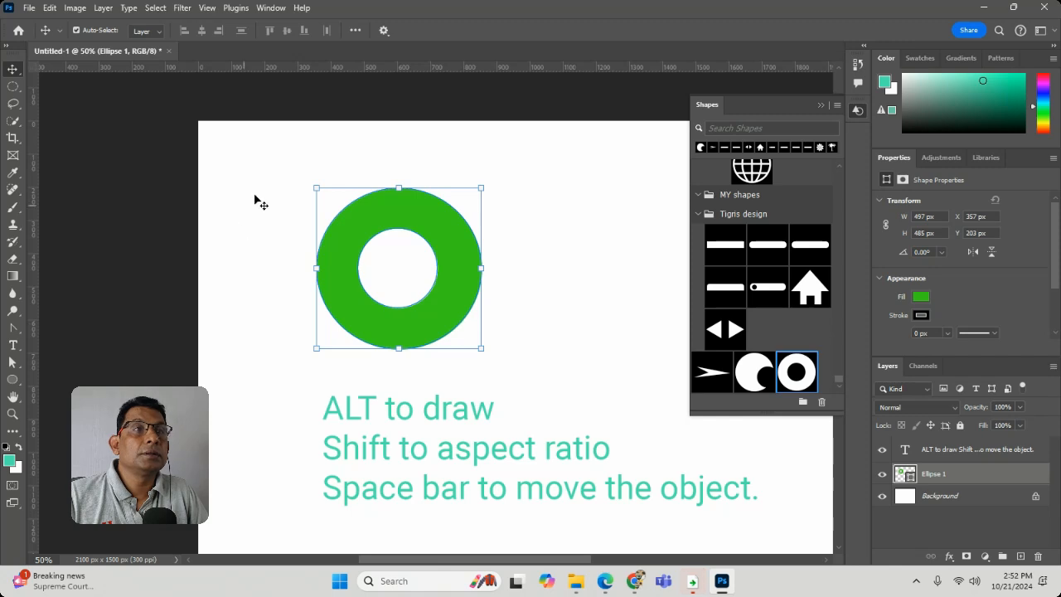
pyautogui.moveTo(272, 151); pyautogui.dragTo(655, 502)
pyautogui.click(547, 308)
pyautogui.click(443, 275)
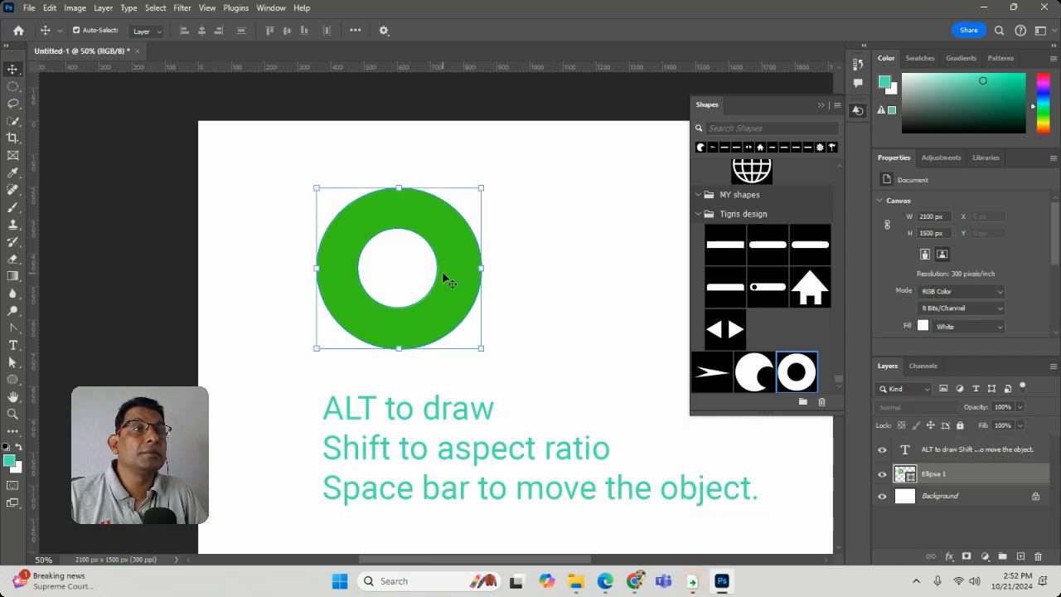
pyautogui.click(588, 280)
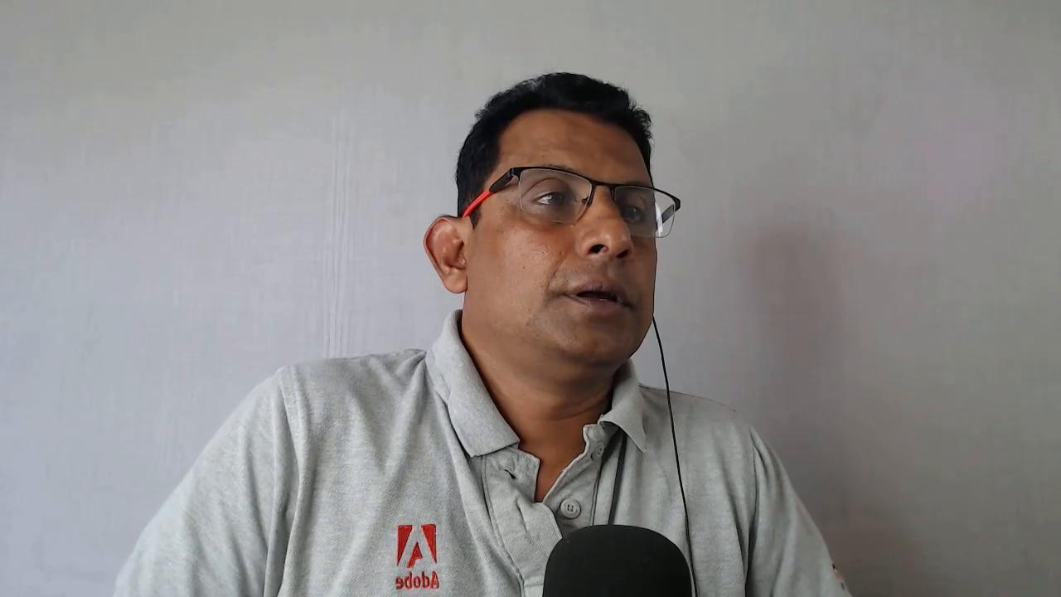